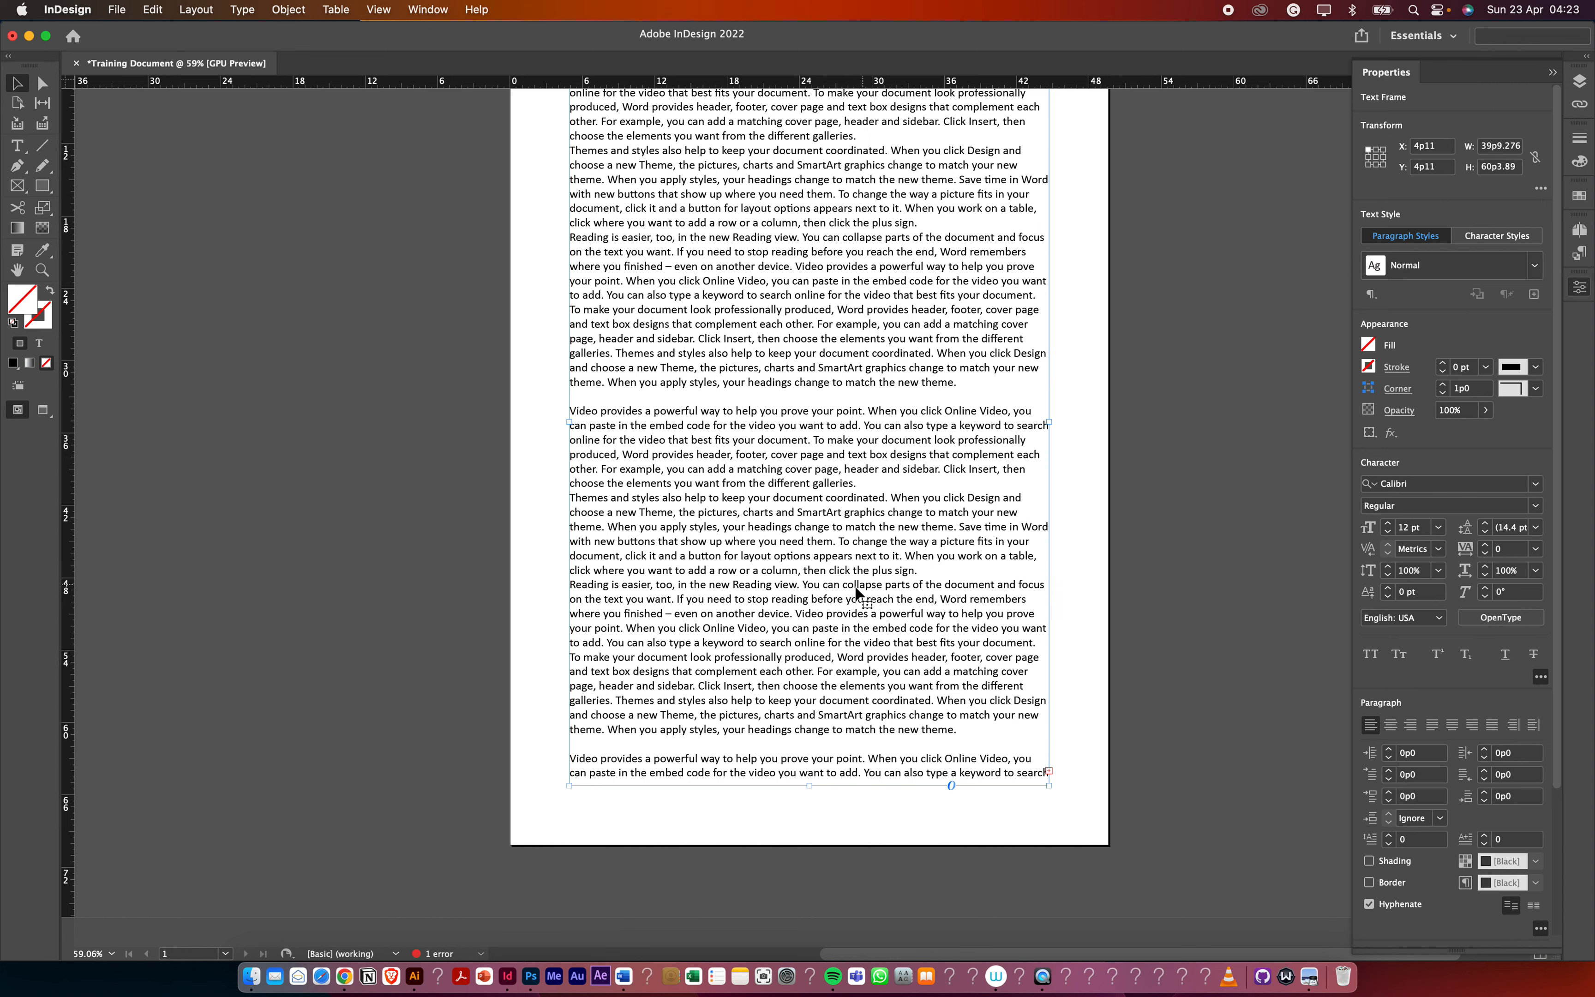
Undo the single-page text placement and autoflow the loaded text from page 1's upper-left margin corner across the pages it needs
{"action": "key", "text": "super+z"}
{"action": "scroll", "coordinate": [816, 400], "scroll_direction": "up", "scroll_amount": 3}
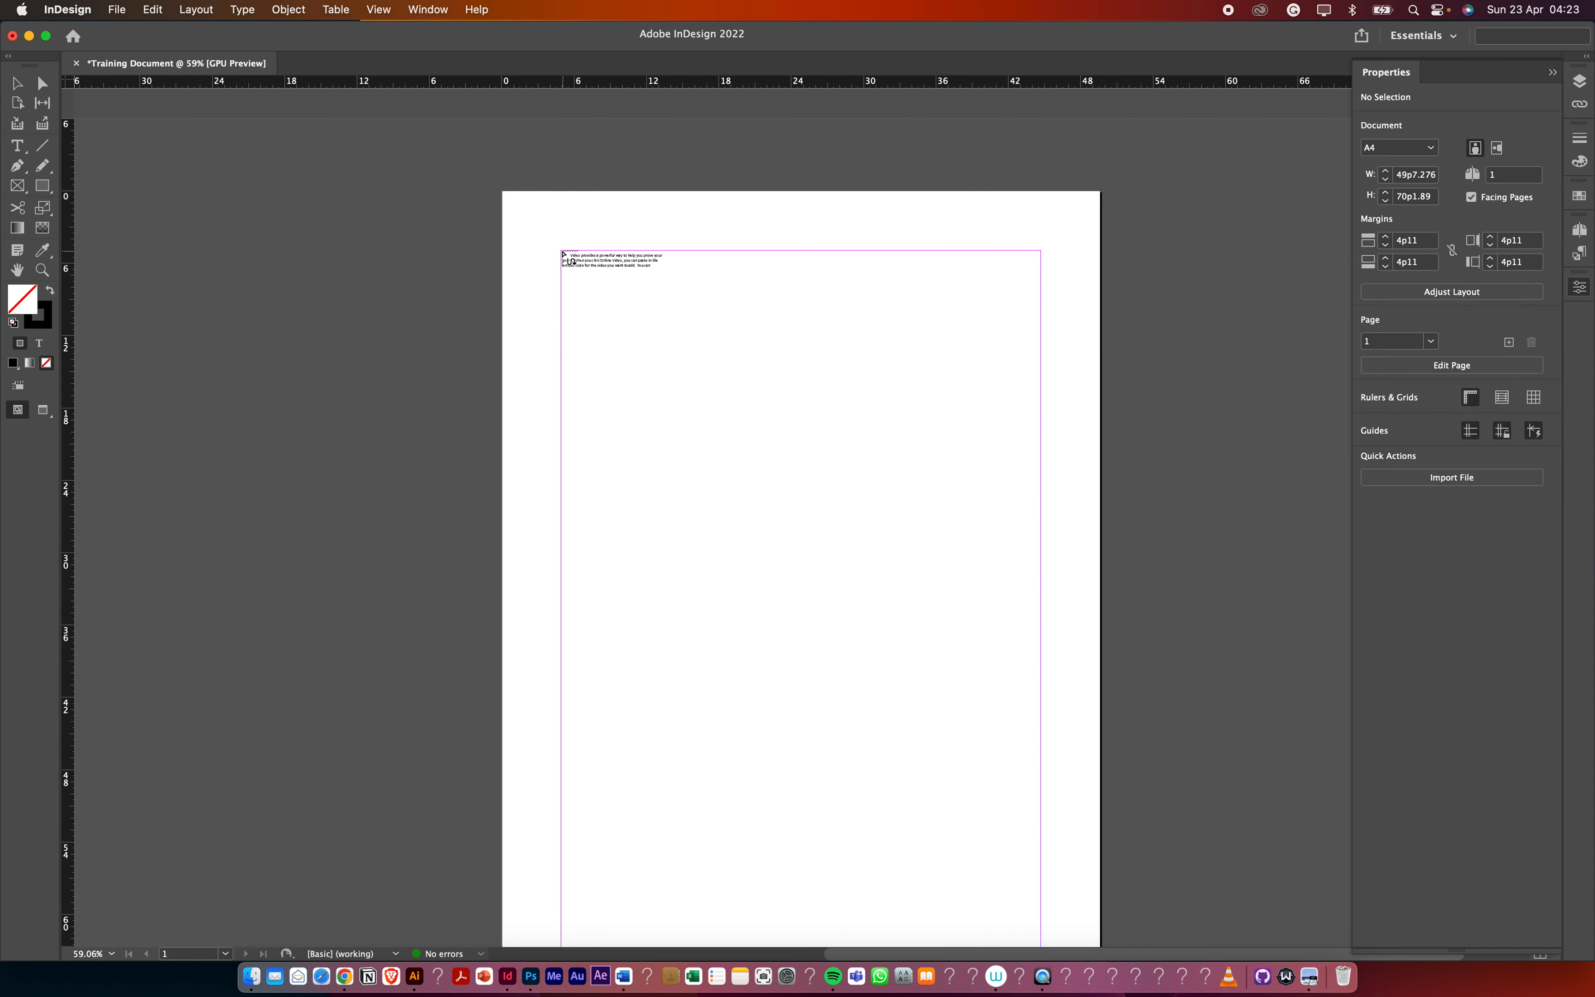
{"action": "left_click", "coordinate": [561, 251], "text": "shift"}
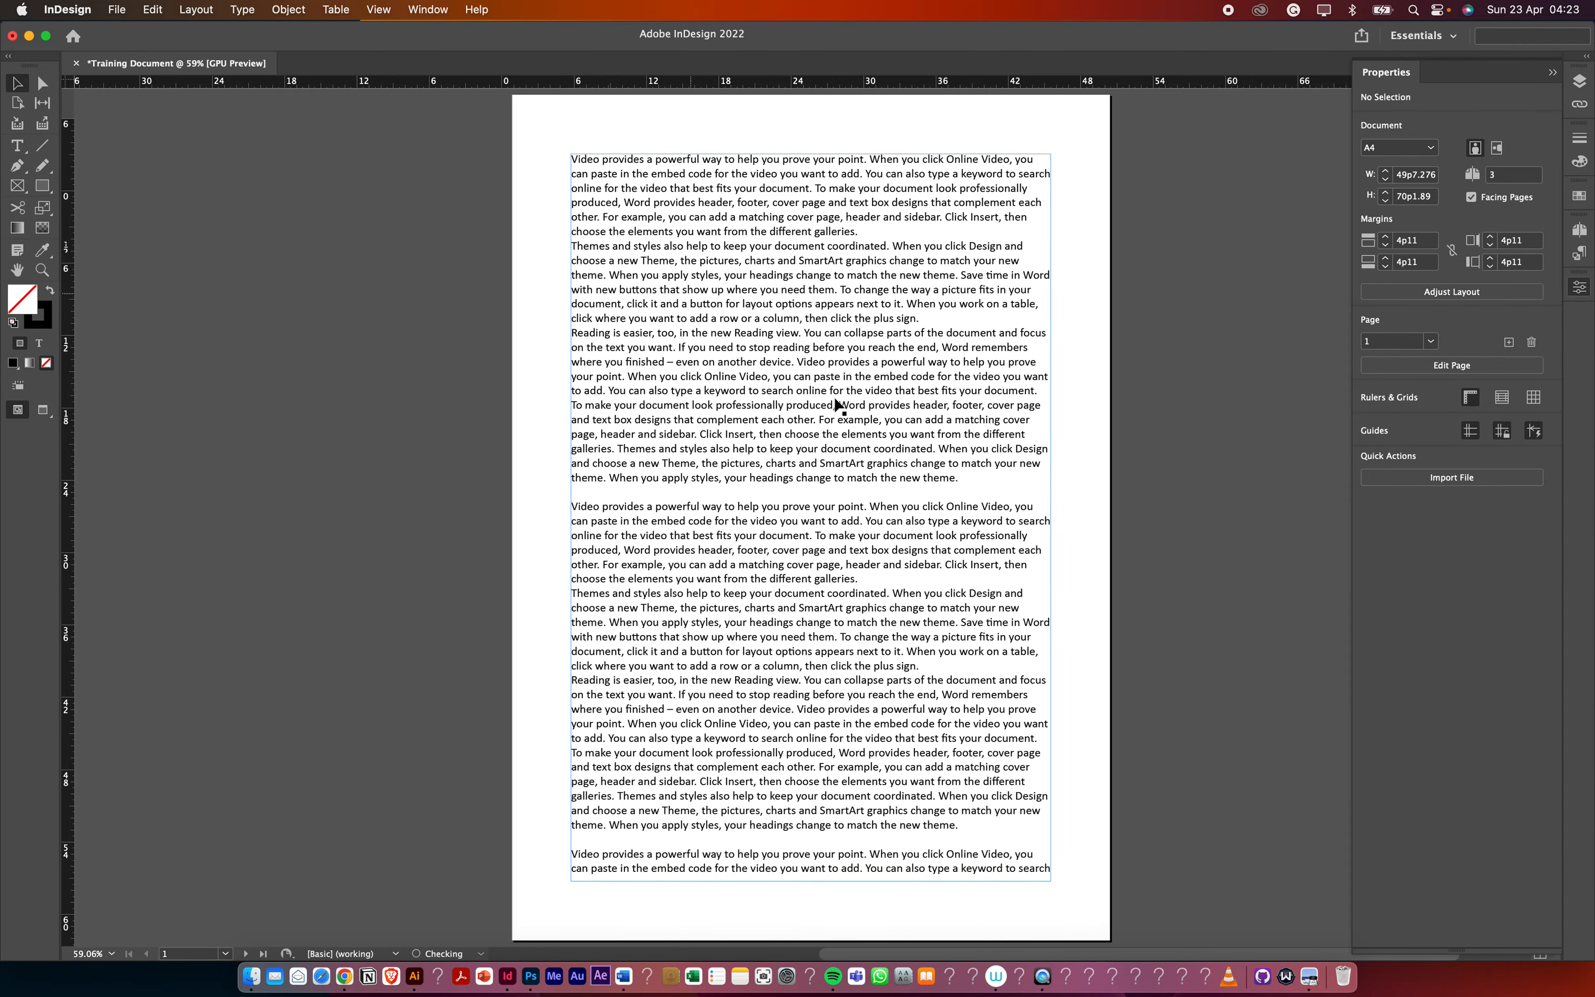
{"action": "scroll", "coordinate": [841, 448], "scroll_direction": "down", "scroll_amount": 15}
{"action": "scroll", "coordinate": [887, 440], "scroll_direction": "down", "scroll_amount": 5}
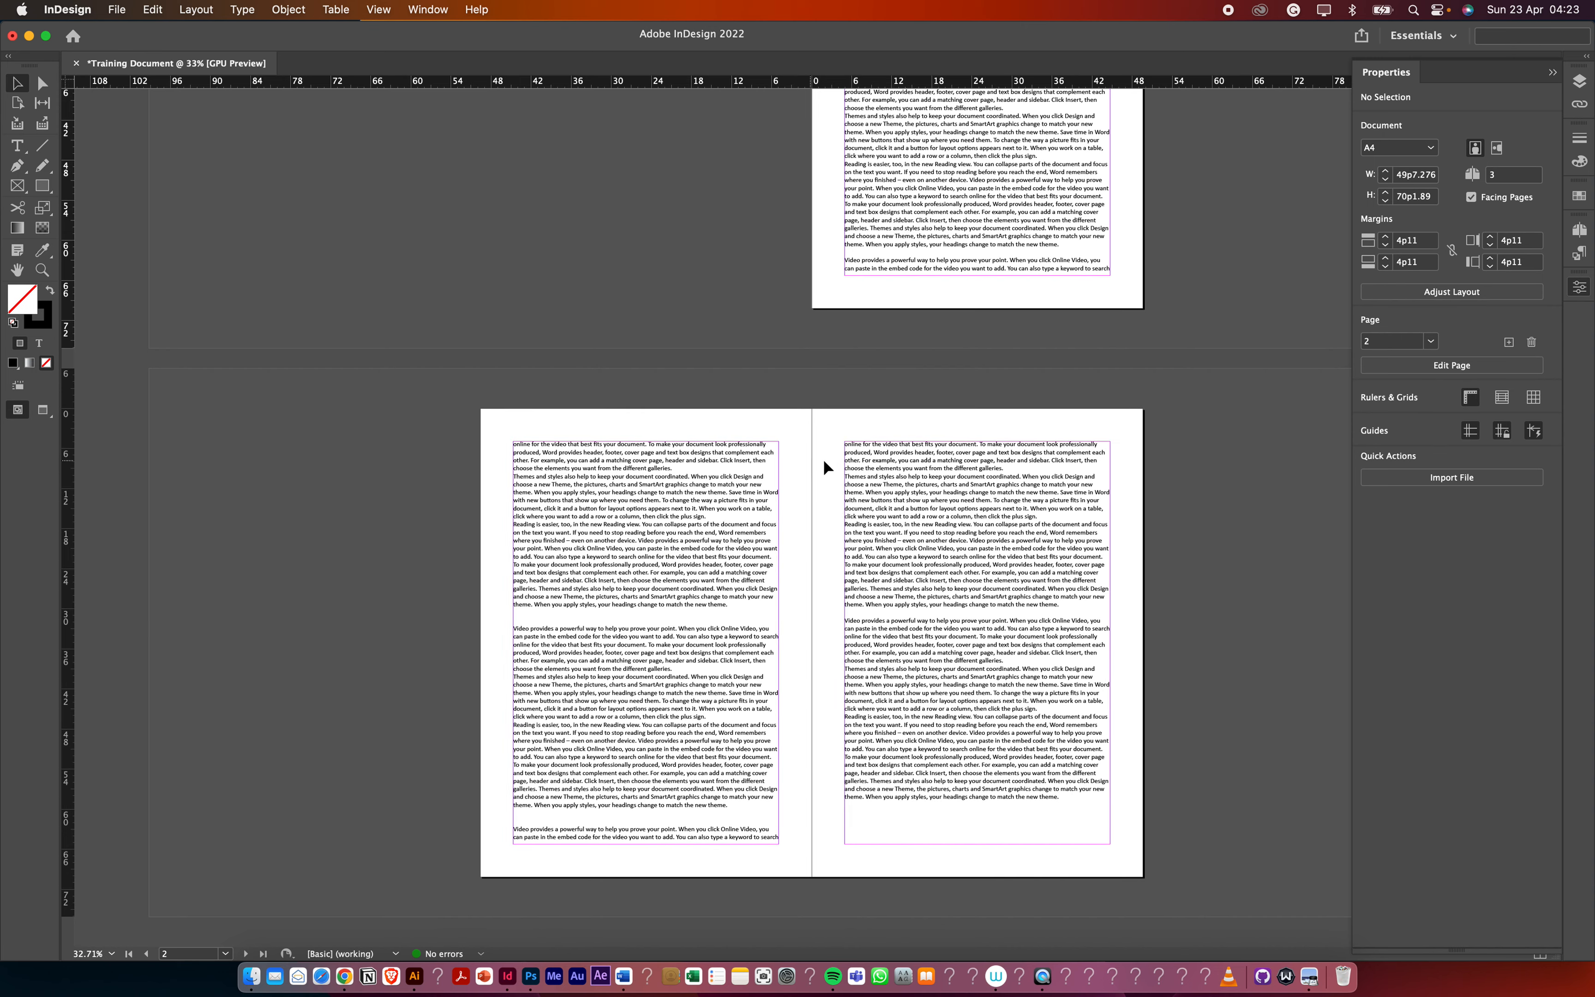
{"action": "scroll", "coordinate": [968, 277], "scroll_direction": "up", "scroll_amount": 1}
{"action": "scroll", "coordinate": [969, 274], "scroll_direction": "up", "scroll_amount": 5}
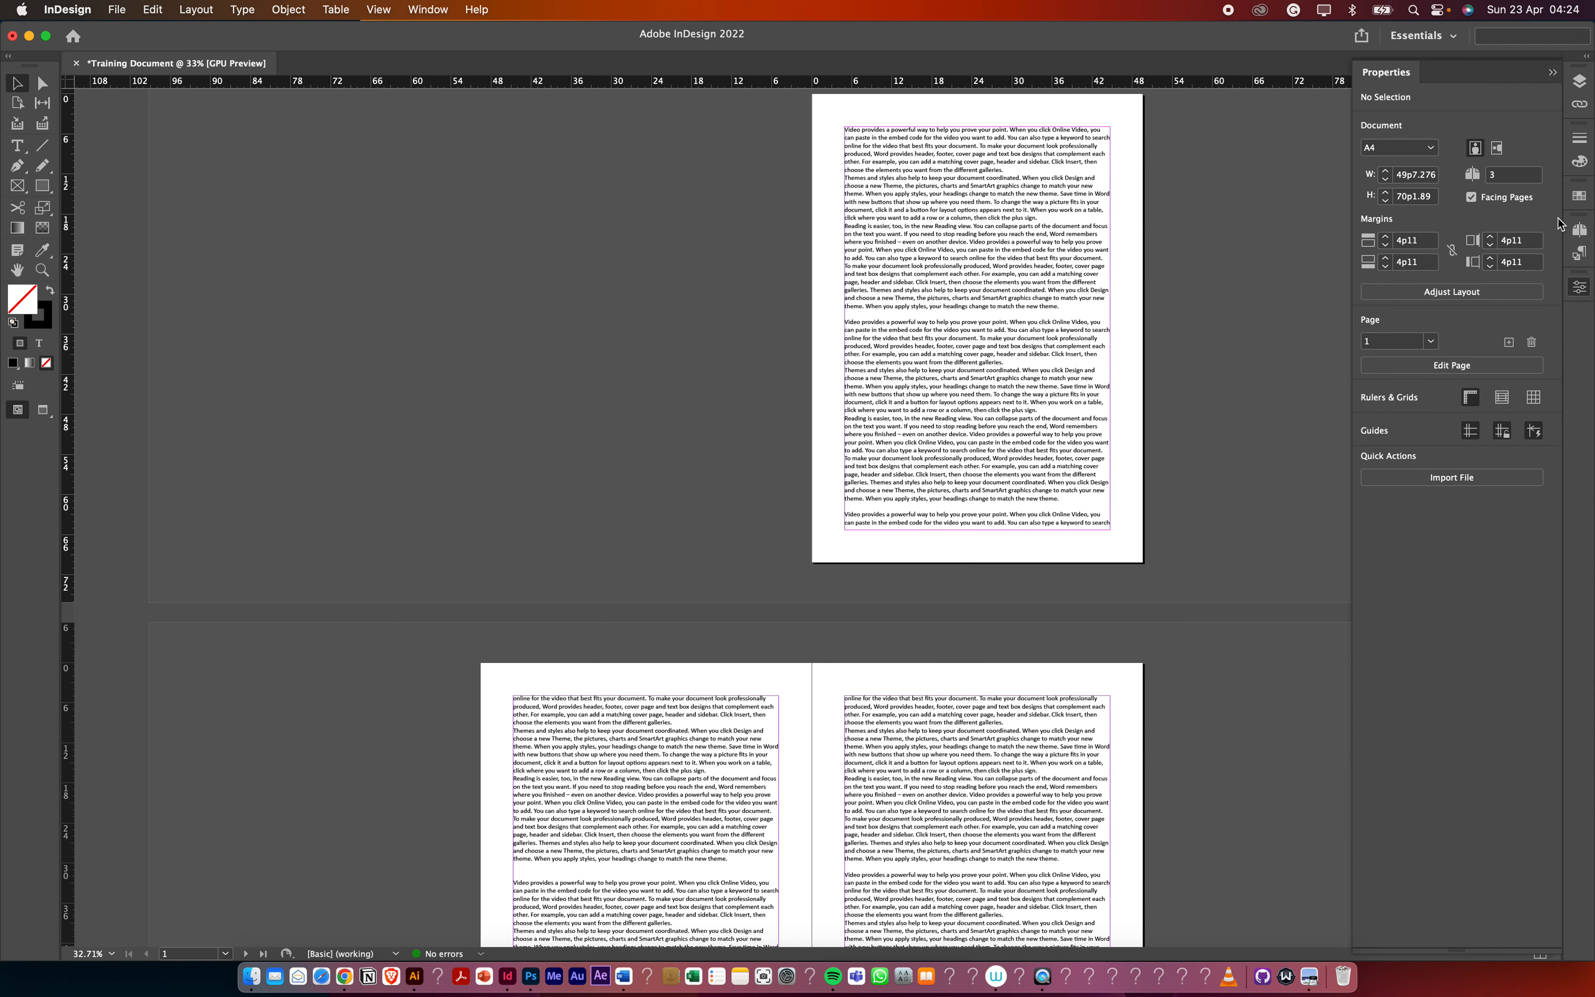
Examine the document's page thumbnails in the Pages panel, check its entry among the available panels, and return to the document properties
{"action": "left_click", "coordinate": [1580, 231]}
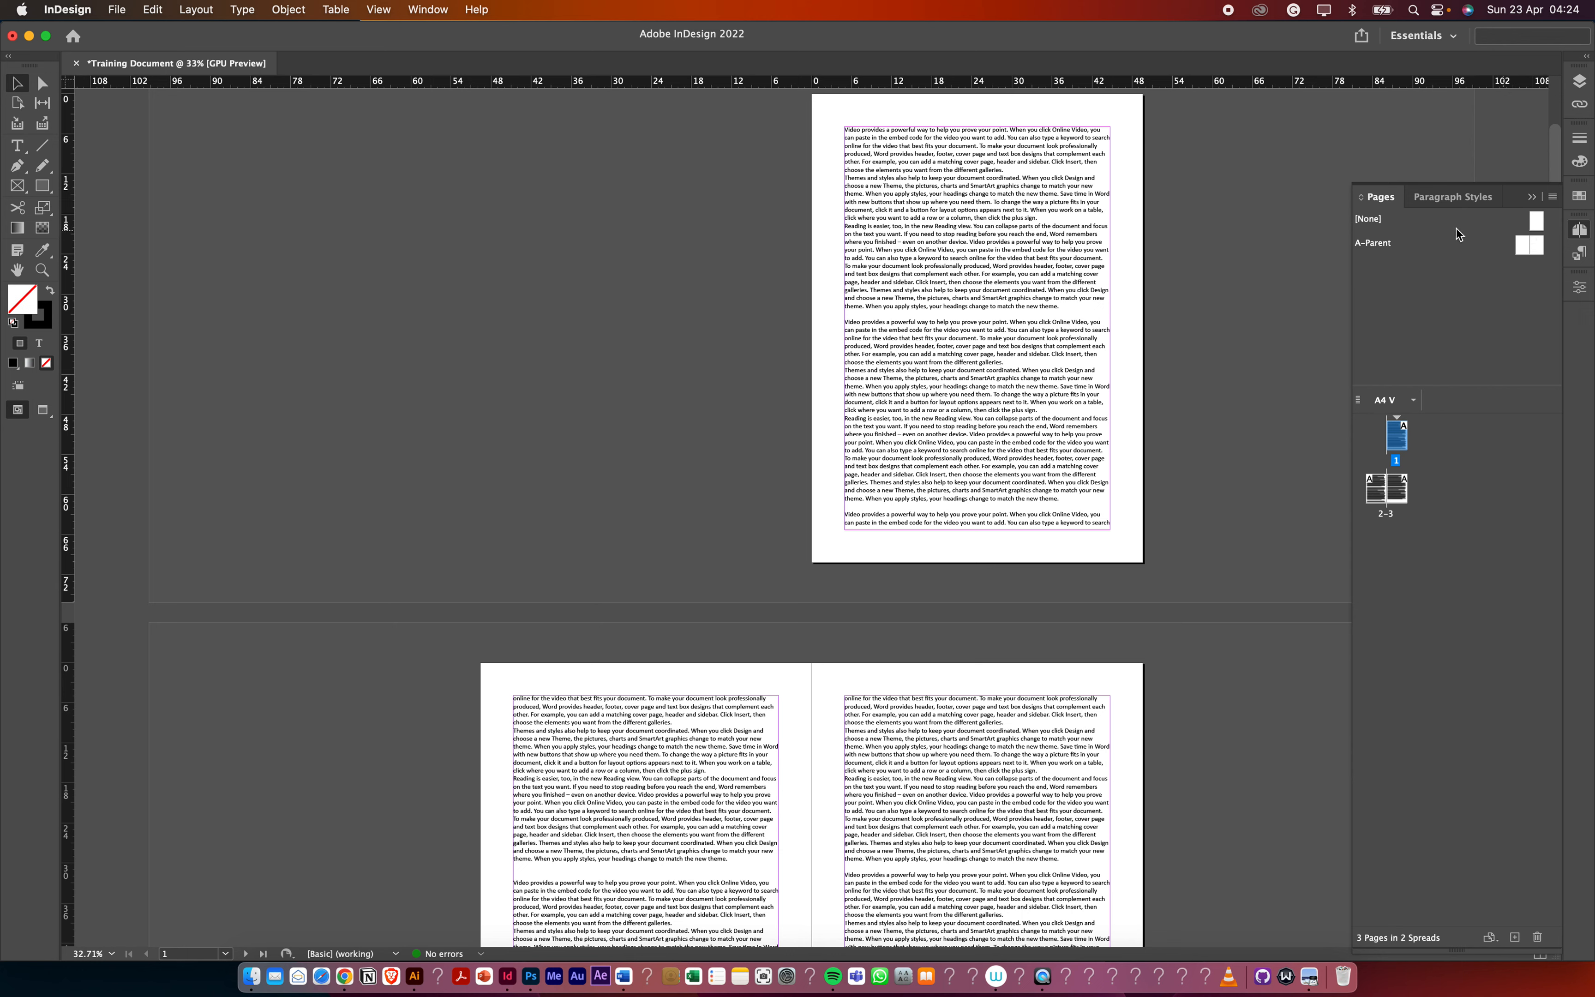
{"action": "left_click", "coordinate": [441, 11]}
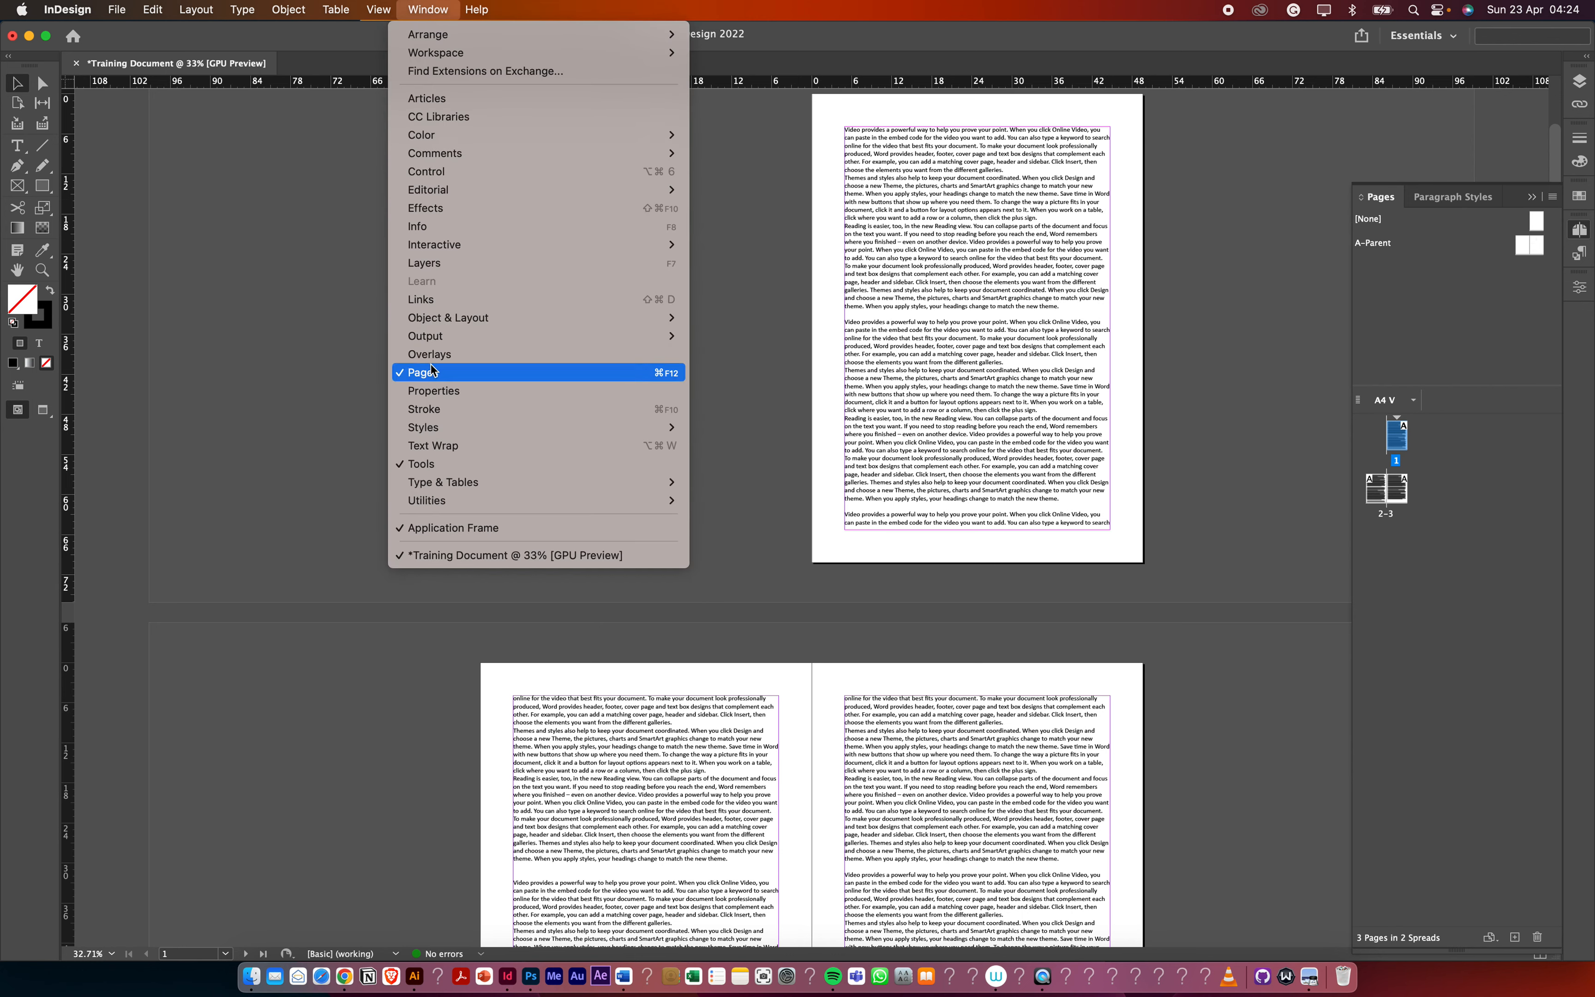
{"action": "left_click", "coordinate": [1448, 441]}
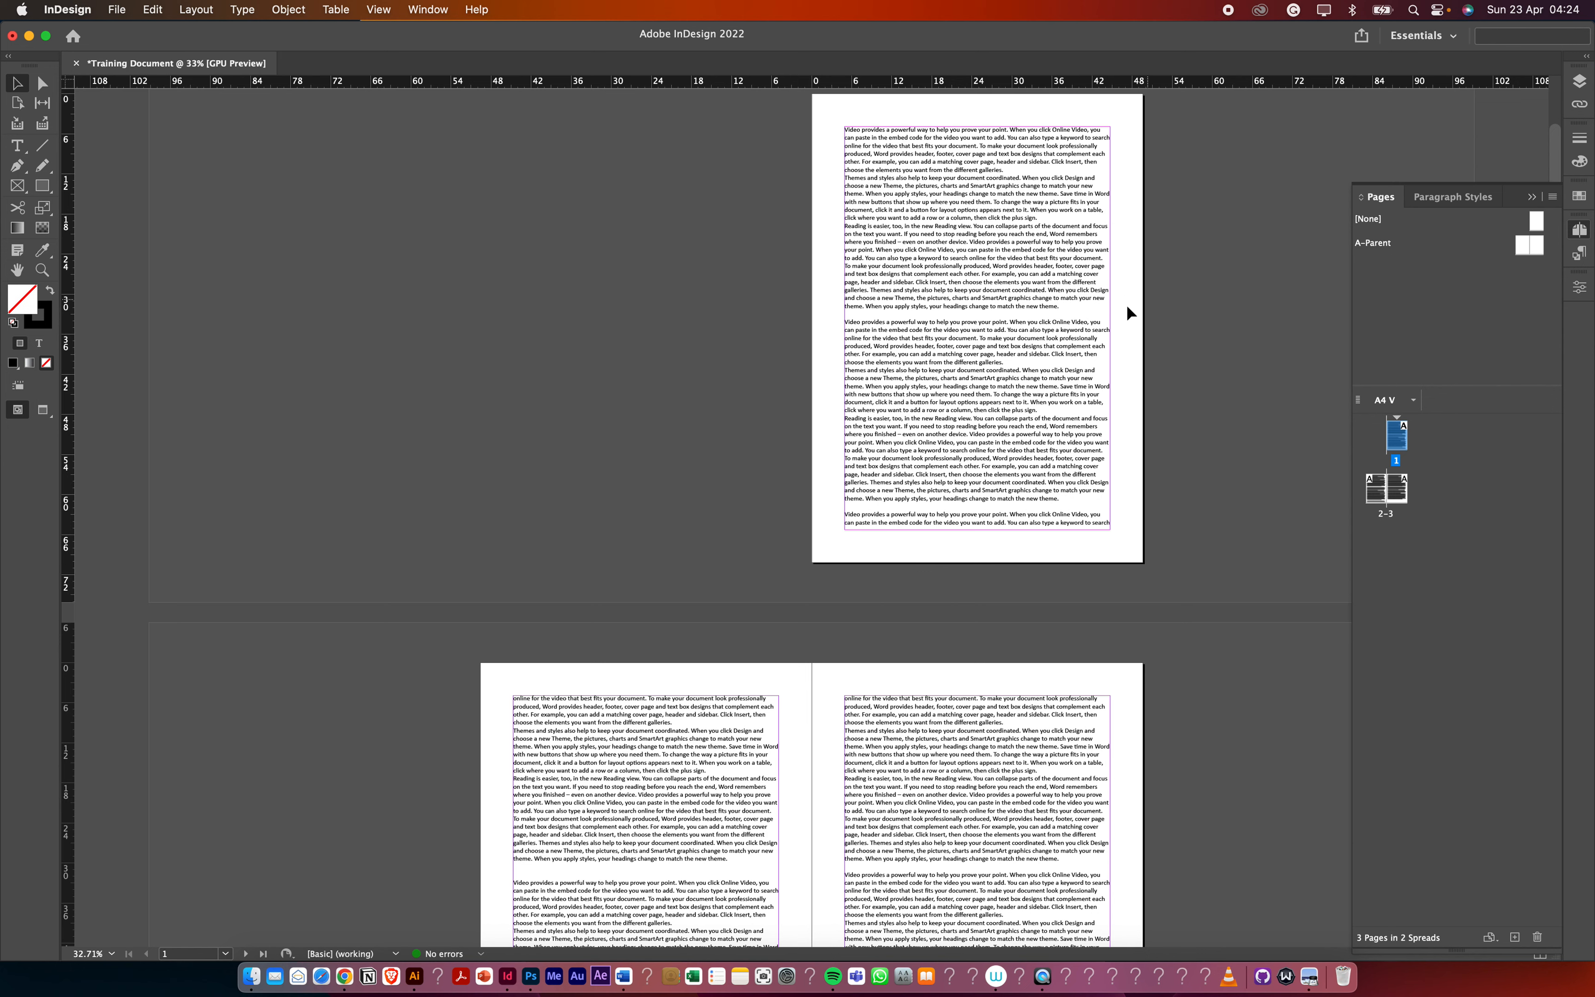
{"action": "left_click", "coordinate": [1580, 287]}
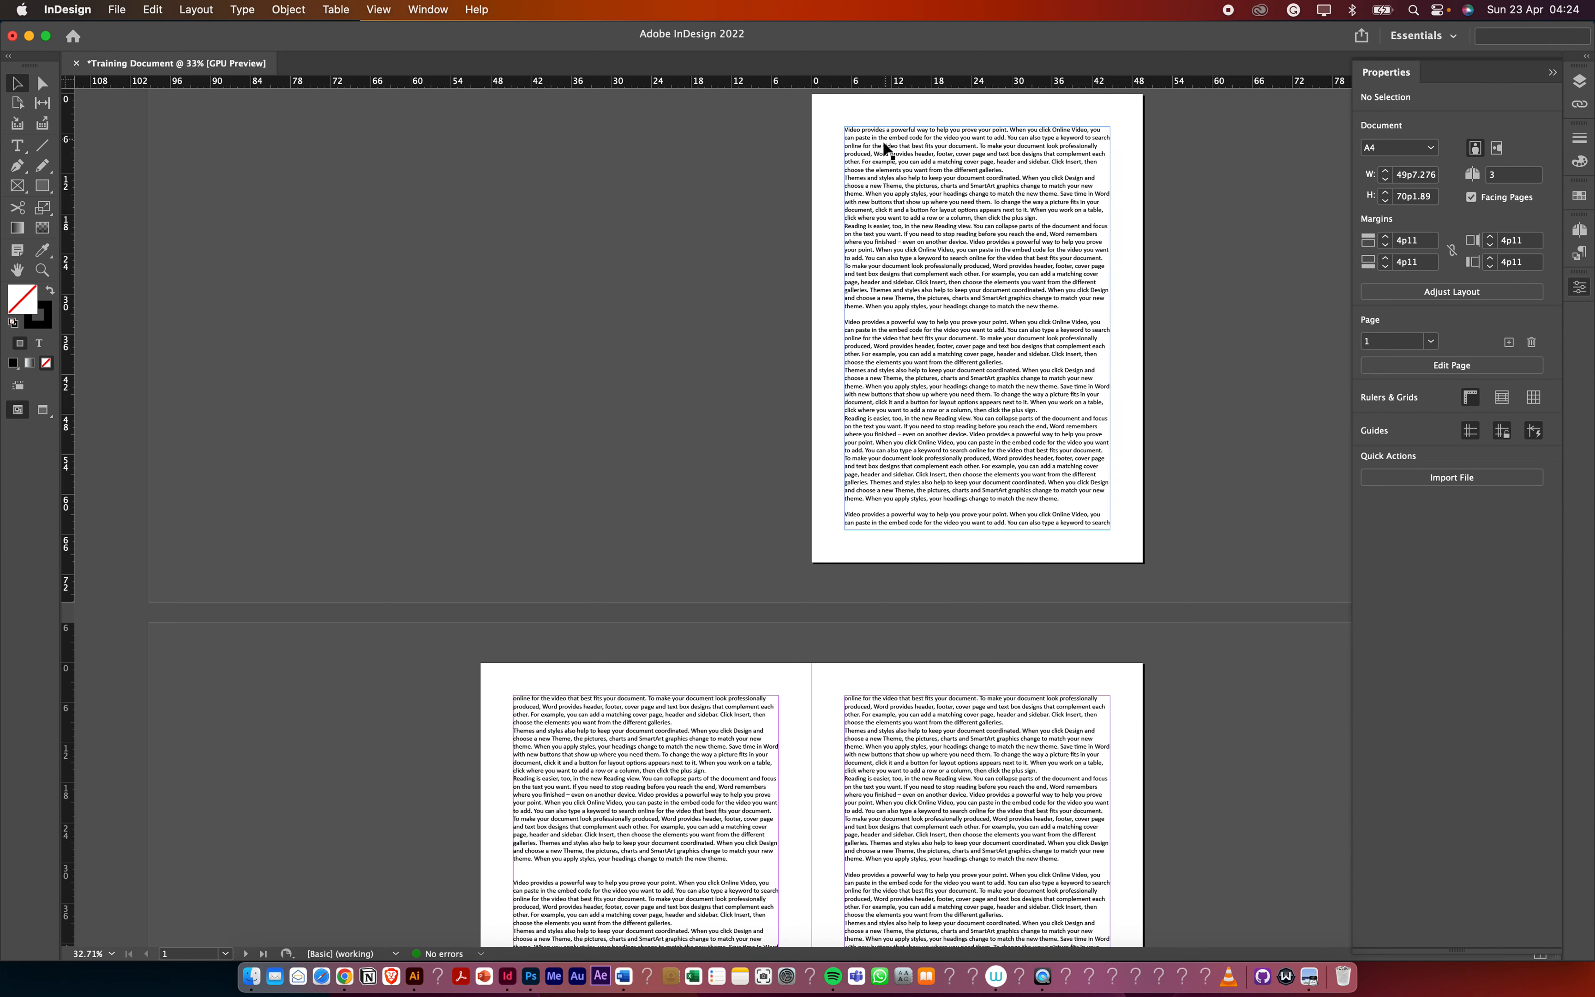
{"action": "key", "text": "t"}
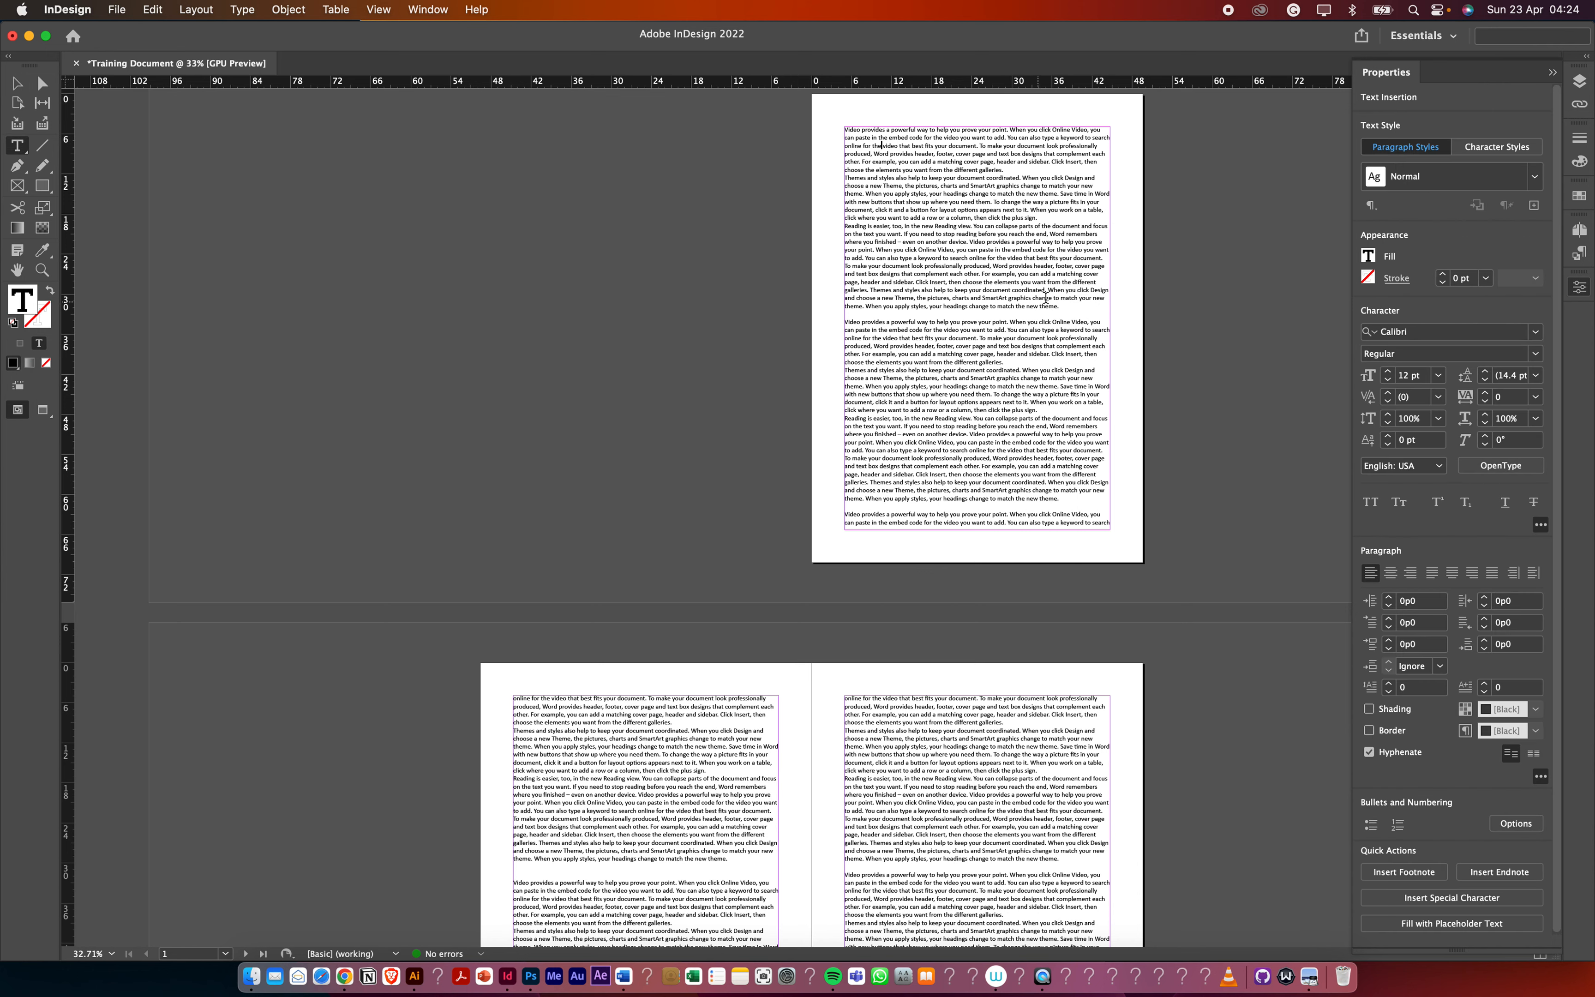
{"action": "scroll", "coordinate": [1049, 288], "scroll_direction": "up", "scroll_amount": 5}
{"action": "scroll", "coordinate": [1050, 288], "scroll_direction": "up", "scroll_amount": 7}
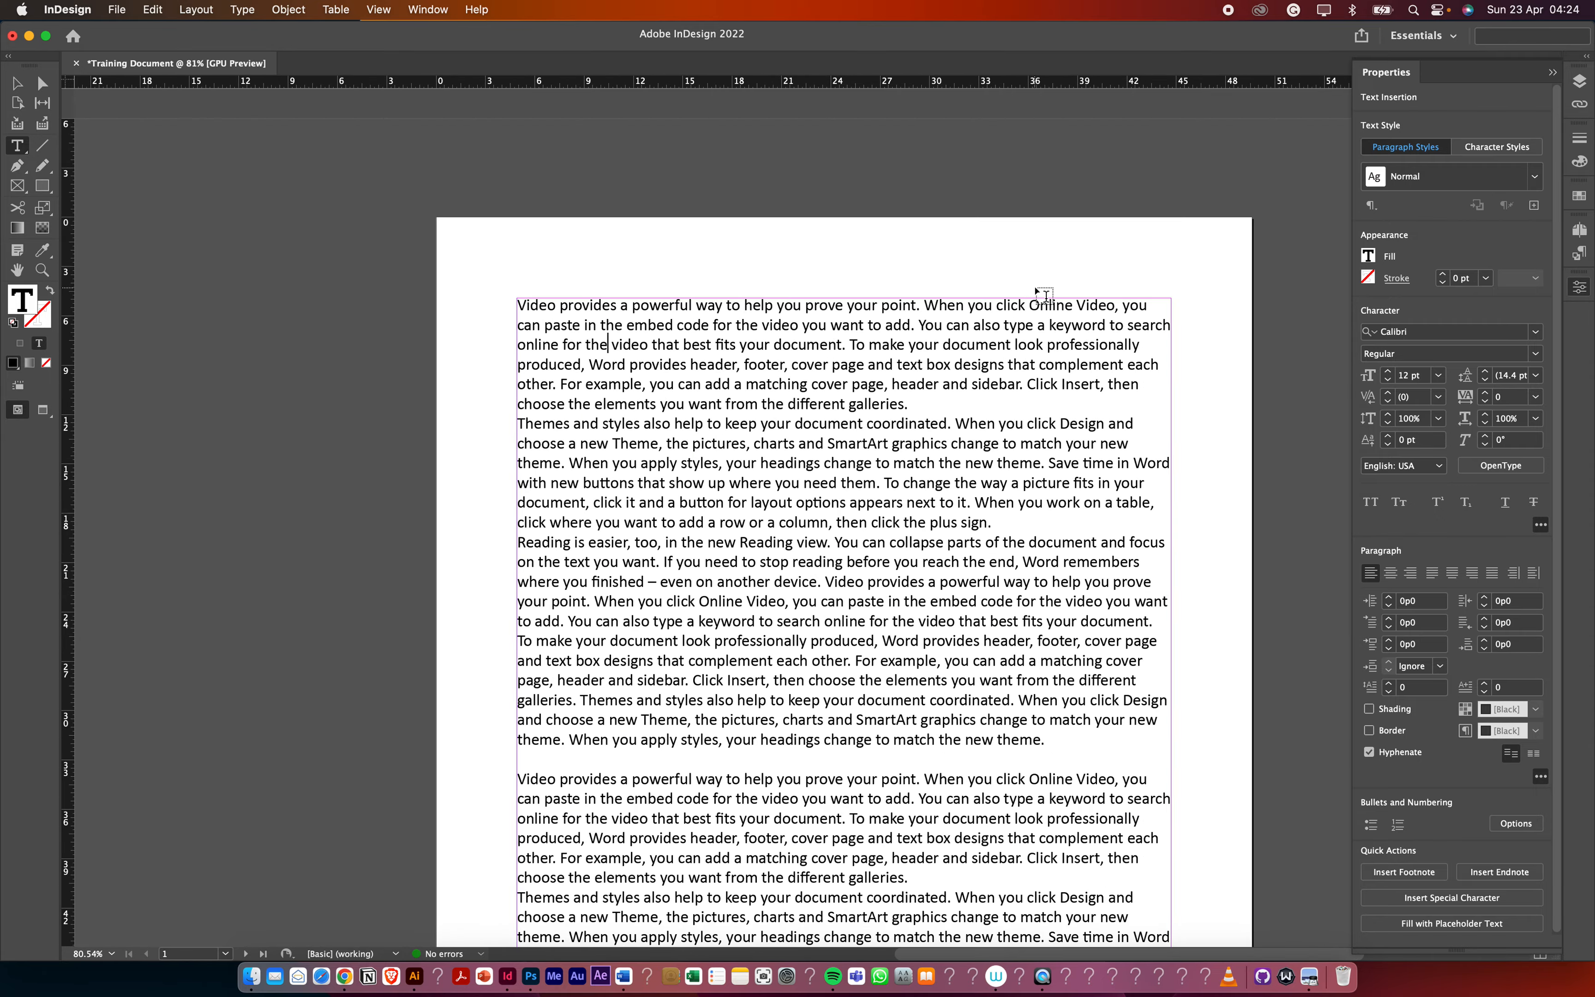
{"action": "scroll", "coordinate": [1033, 290], "scroll_direction": "down", "scroll_amount": 5}
{"action": "scroll", "coordinate": [1053, 270], "scroll_direction": "up", "scroll_amount": 2}
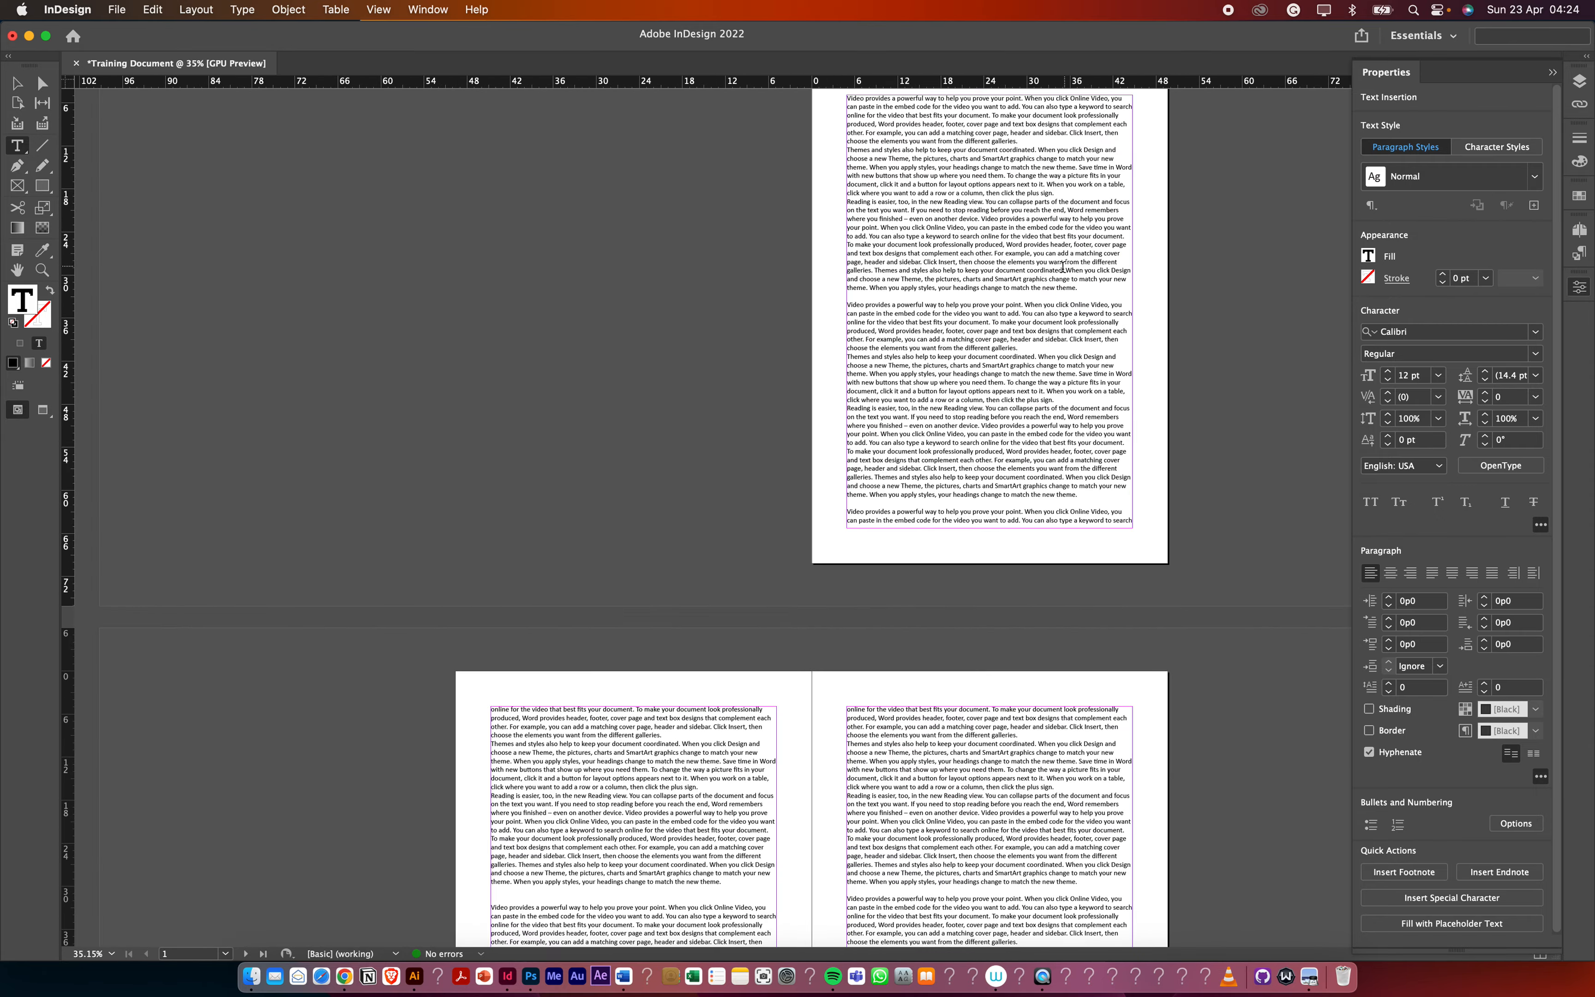
{"action": "scroll", "coordinate": [1053, 270], "scroll_direction": "up", "scroll_amount": 1}
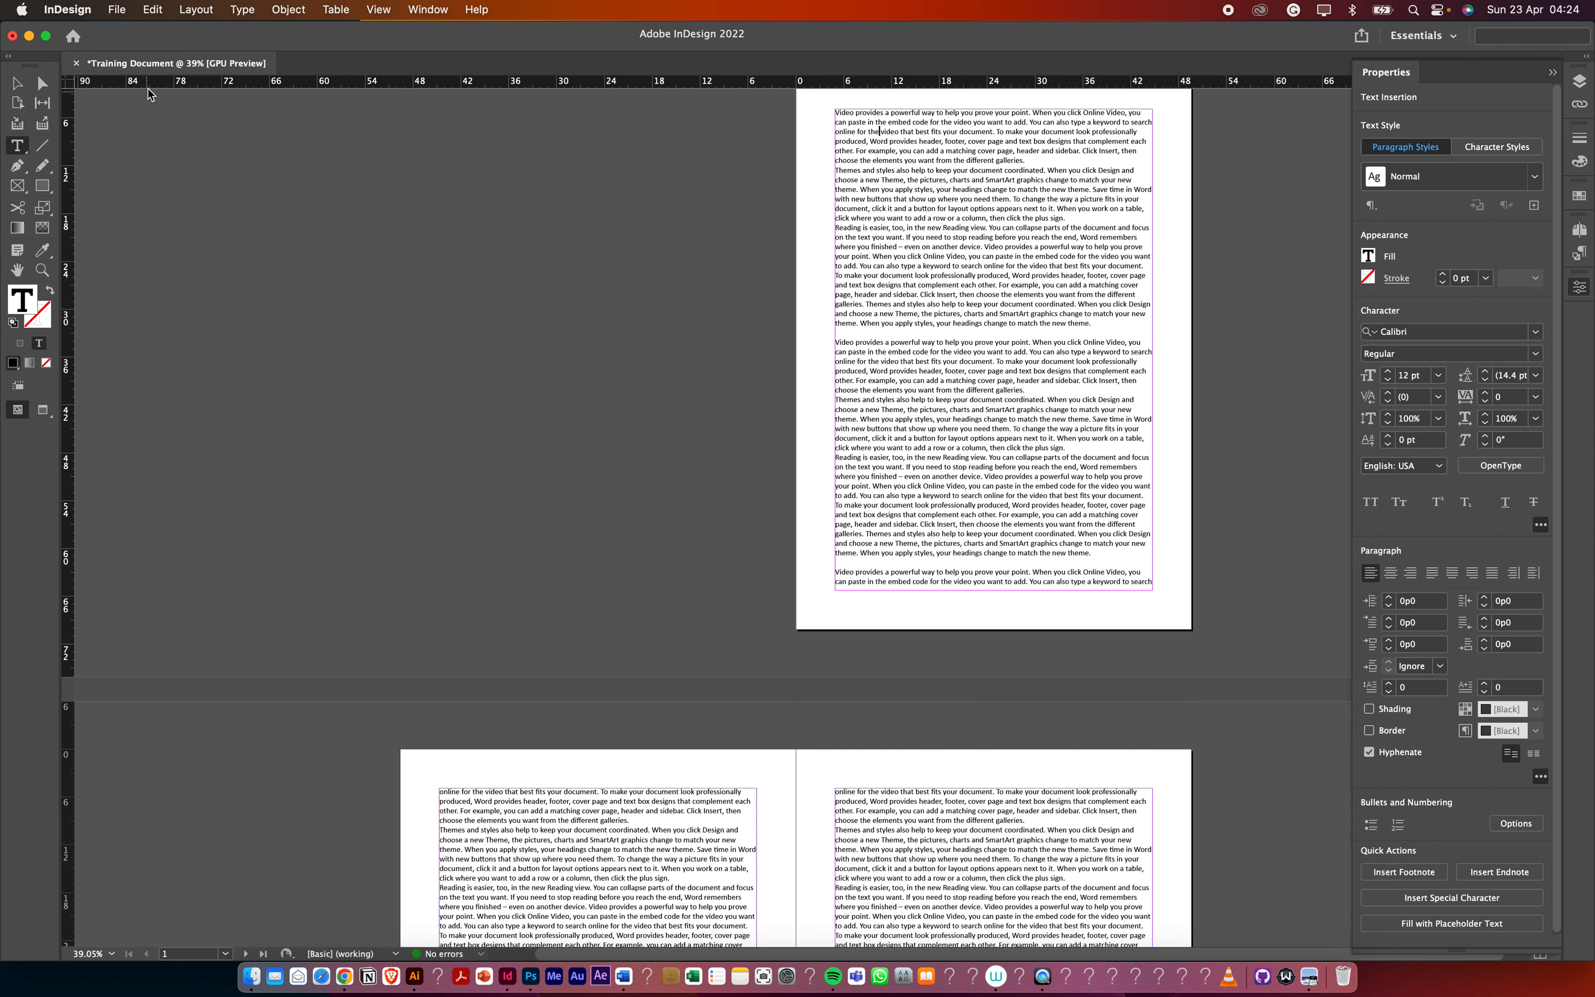
Shorten the text frame on page 1 to about 27p5 high so the rest of its text flows onto the following pages
{"action": "left_click", "coordinate": [17, 84]}
{"action": "left_click", "coordinate": [1033, 429]}
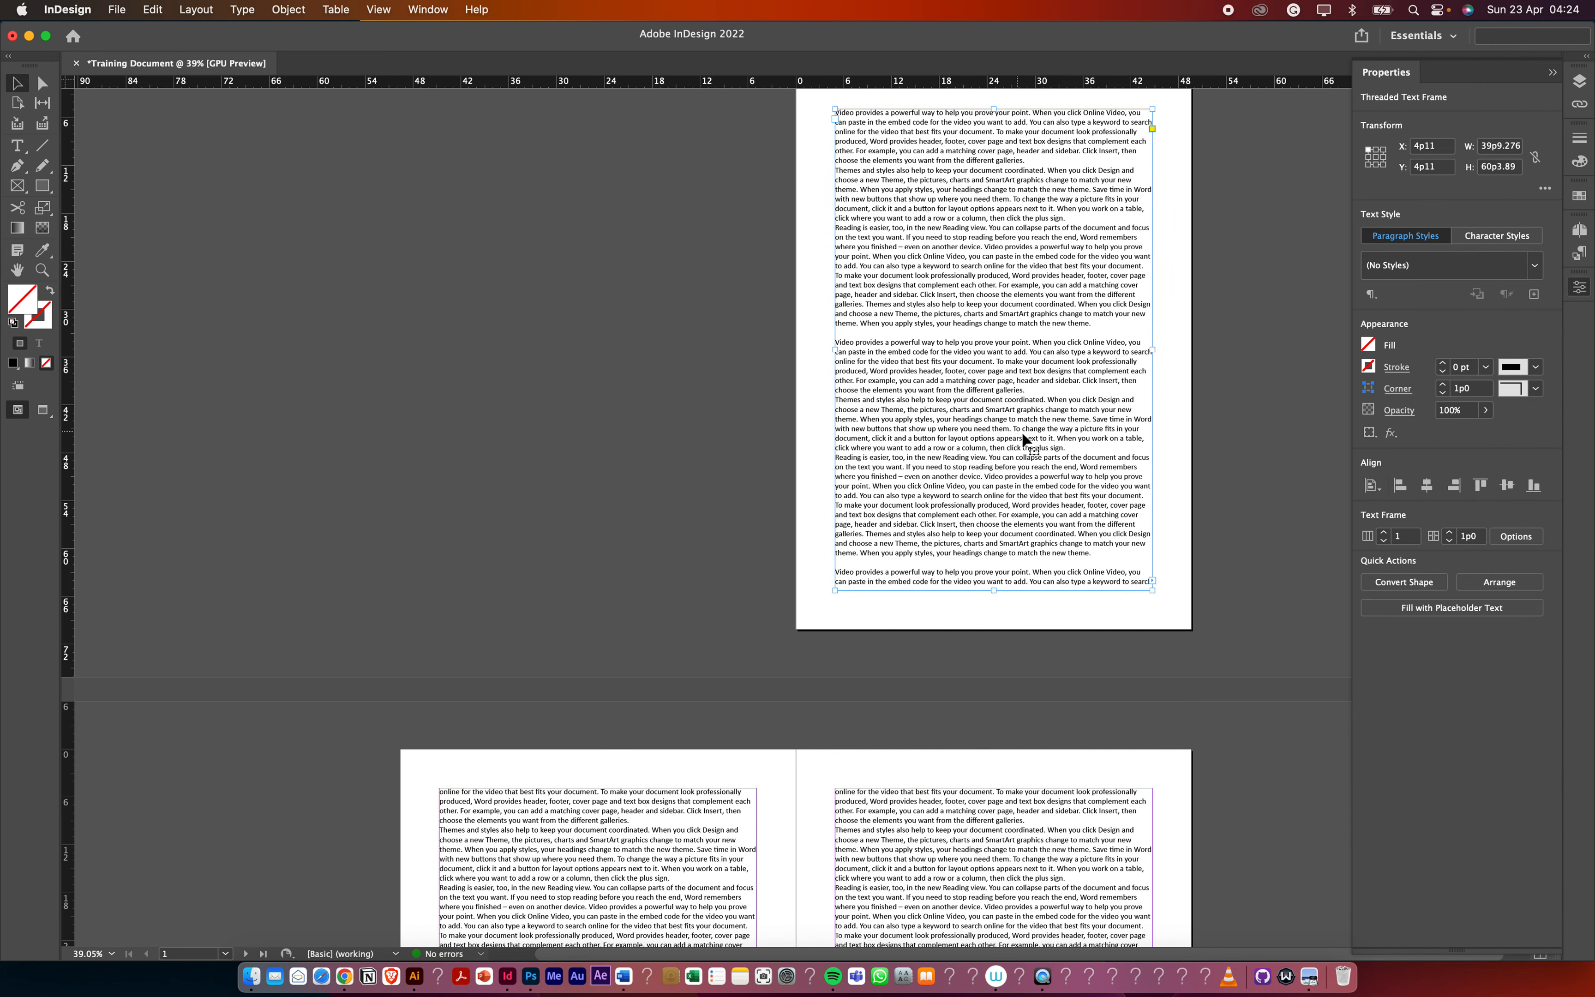
{"action": "left_click_drag", "start_coordinate": [993, 591], "coordinate": [1043, 328]}
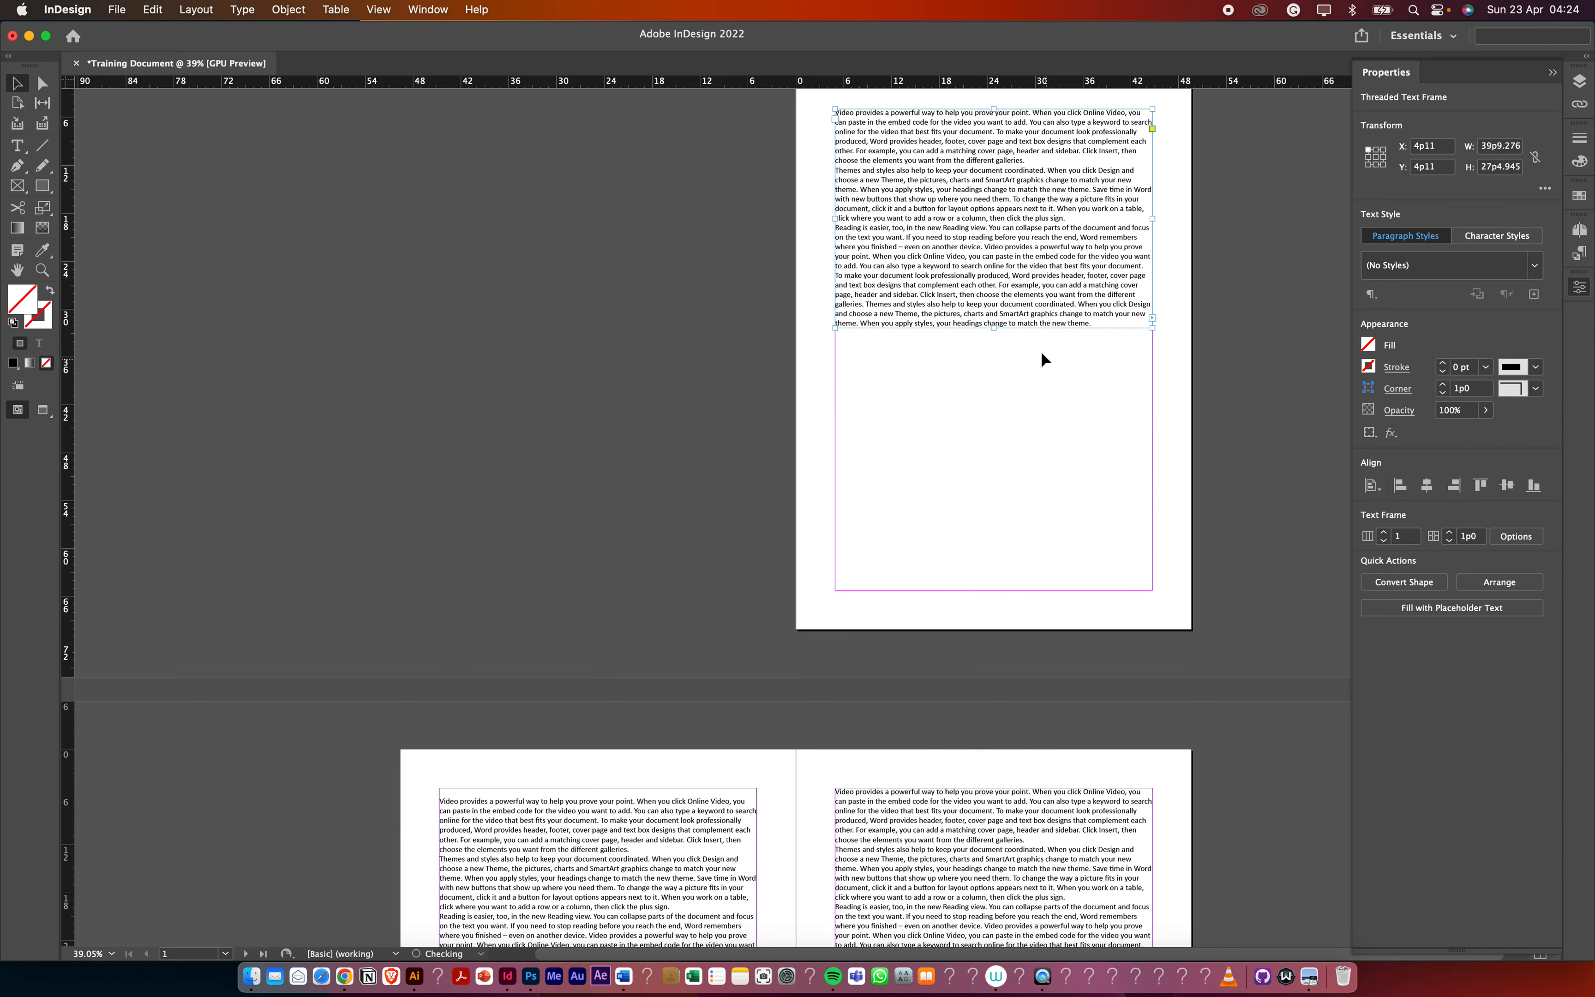
{"action": "scroll", "coordinate": [653, 805], "scroll_direction": "down", "scroll_amount": 8}
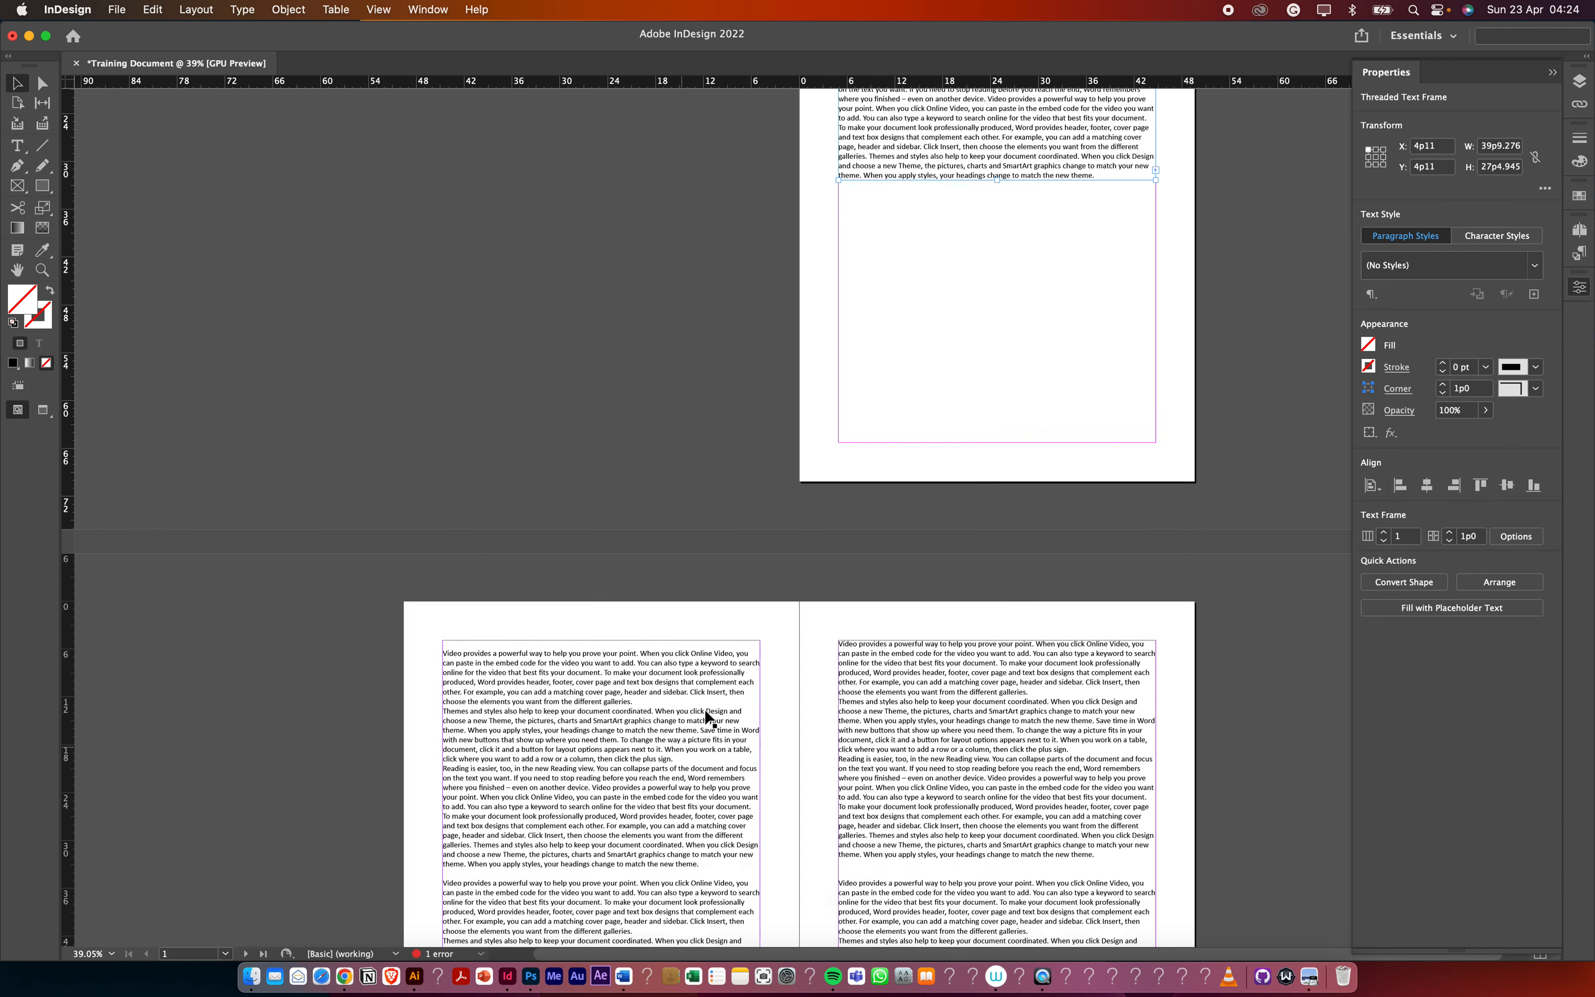
{"action": "scroll", "coordinate": [906, 463], "scroll_direction": "down", "scroll_amount": 3}
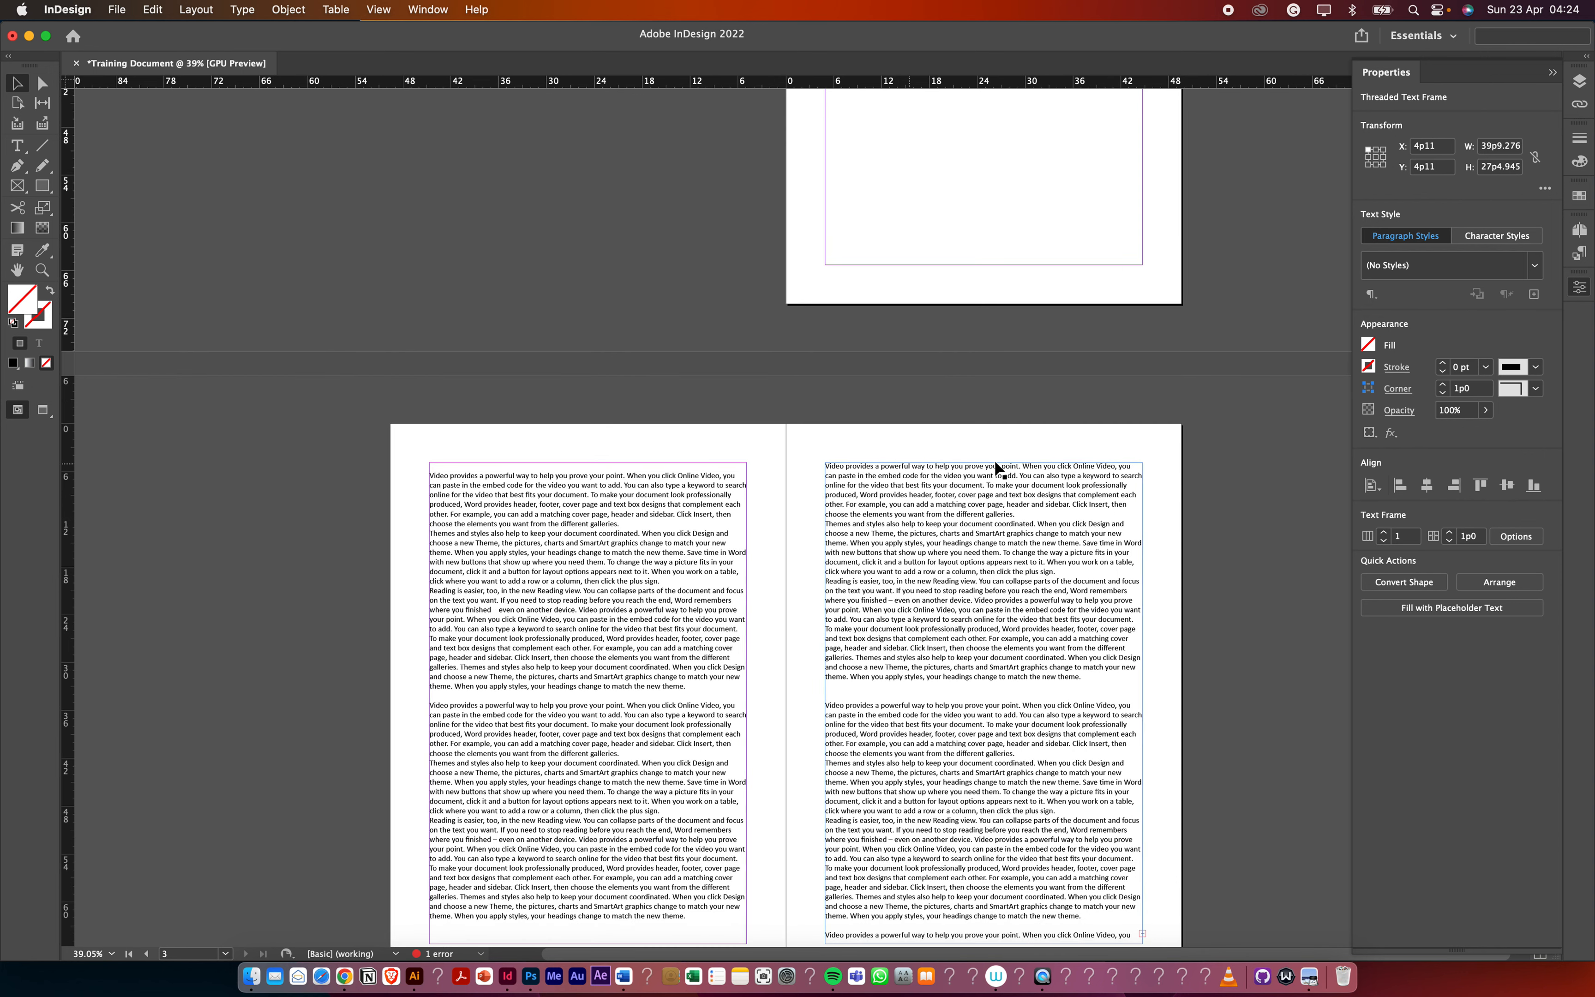
{"action": "left_click", "coordinate": [953, 425]}
{"action": "scroll", "coordinate": [993, 425], "scroll_direction": "down", "scroll_amount": 4}
{"action": "scroll", "coordinate": [993, 430], "scroll_direction": "down", "scroll_amount": 1}
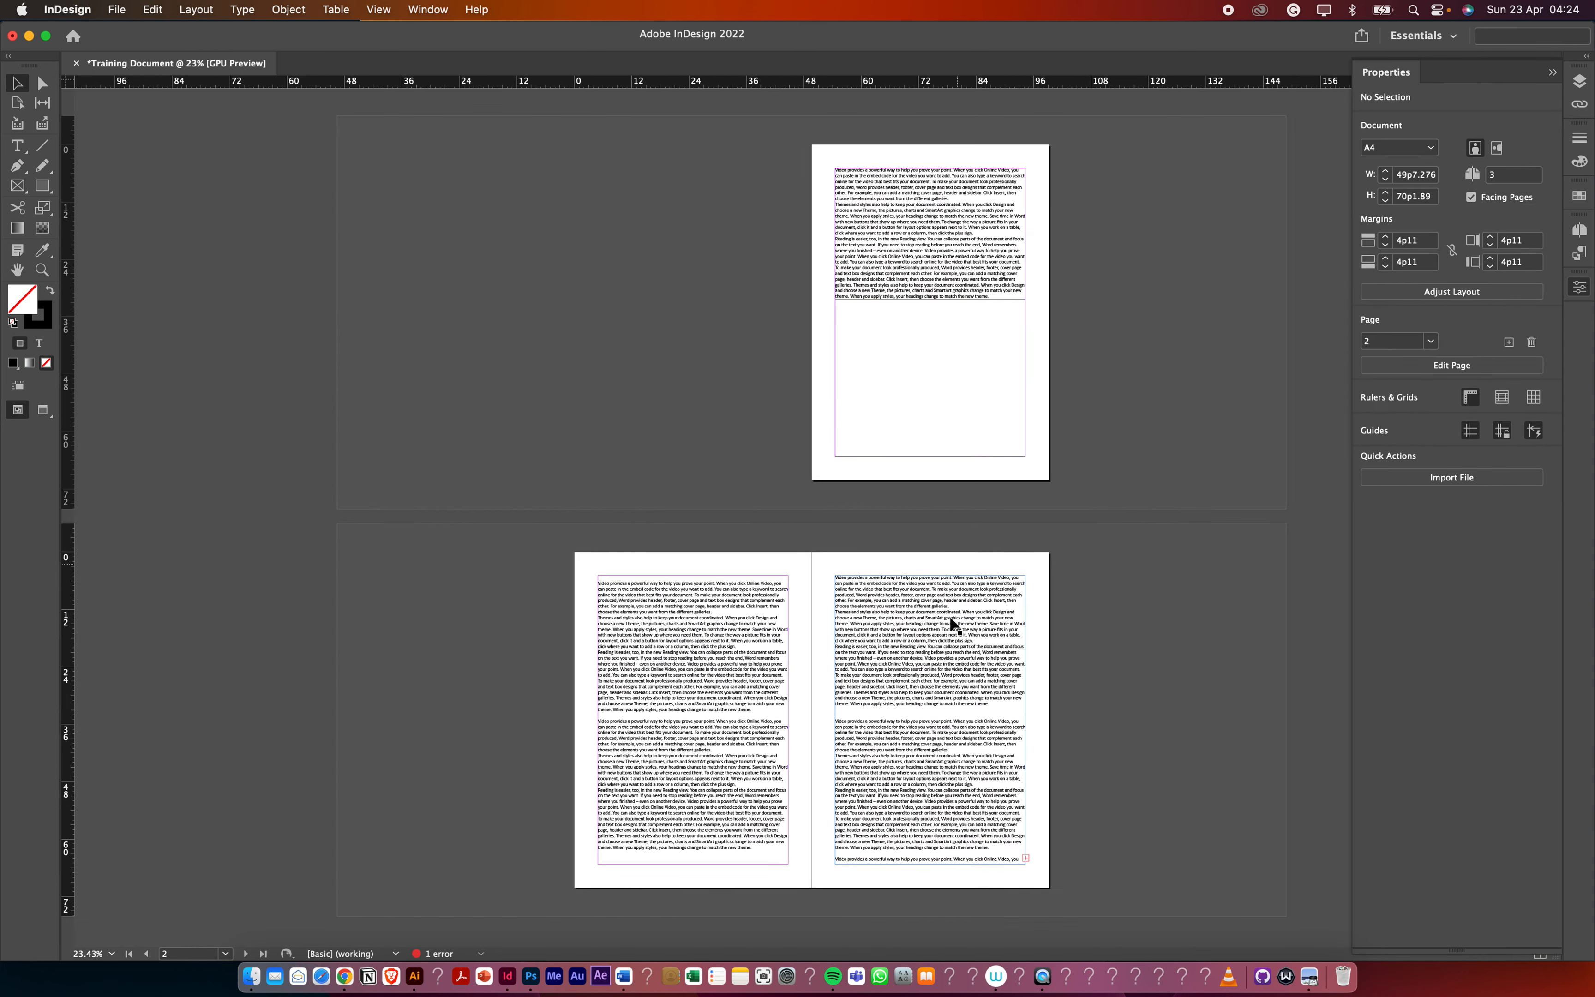
Insert 3 pages after page 3 using the A-Parent parent page
{"action": "left_click", "coordinate": [1580, 230]}
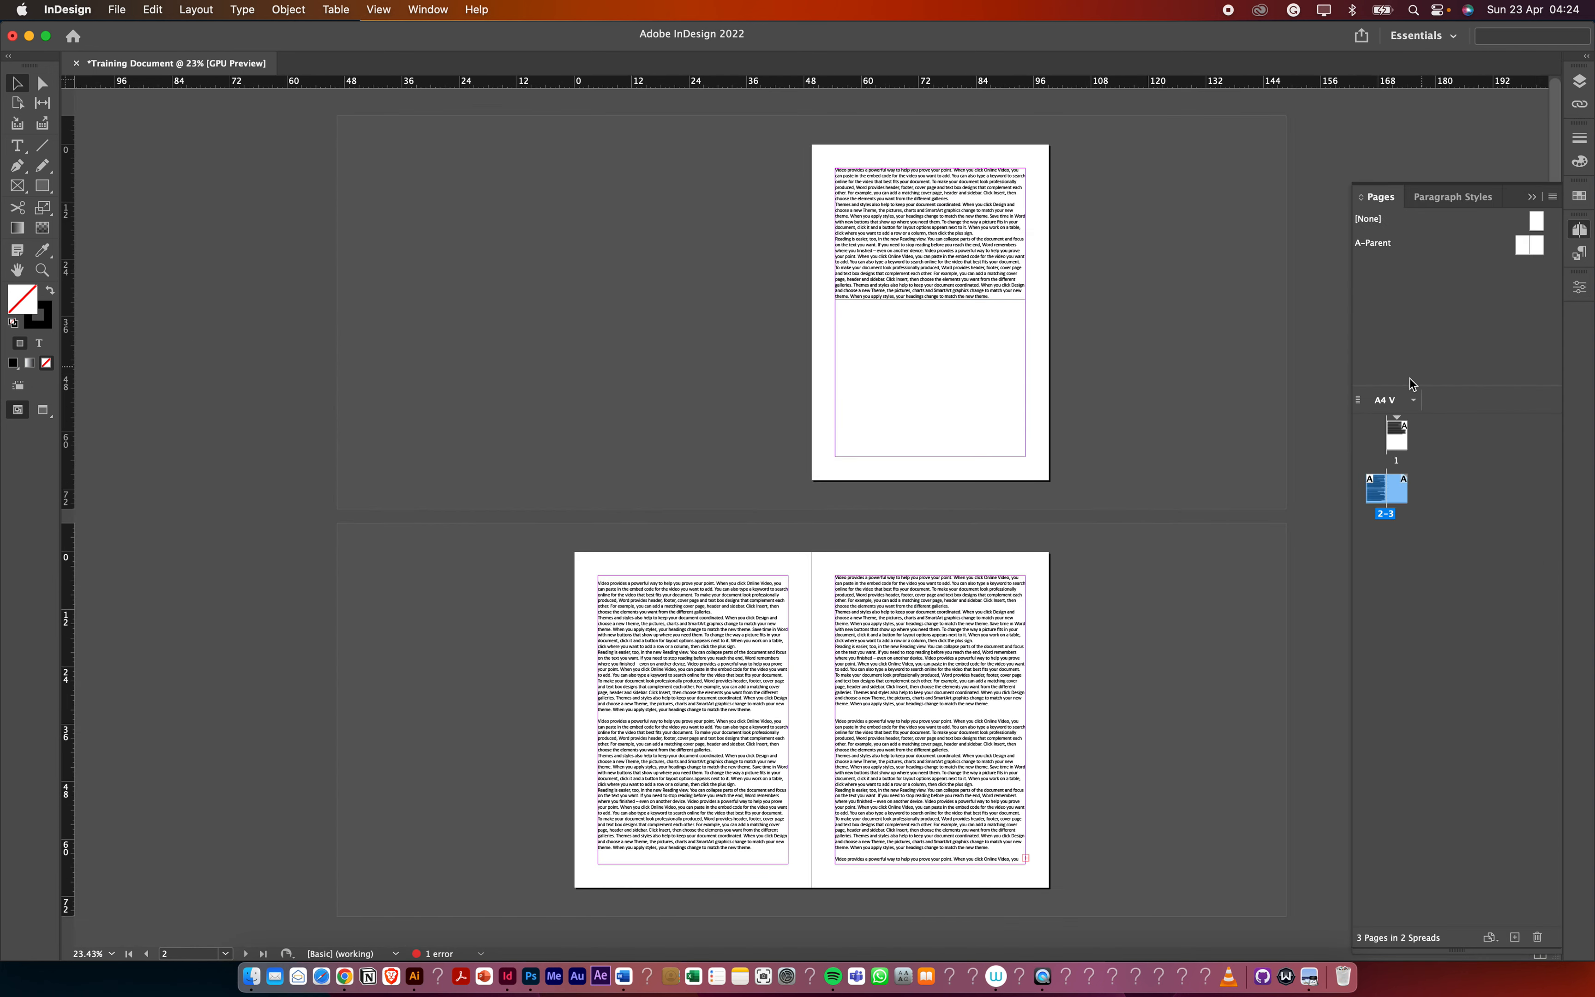
{"action": "left_click", "coordinate": [1393, 435]}
{"action": "left_click", "coordinate": [1395, 494]}
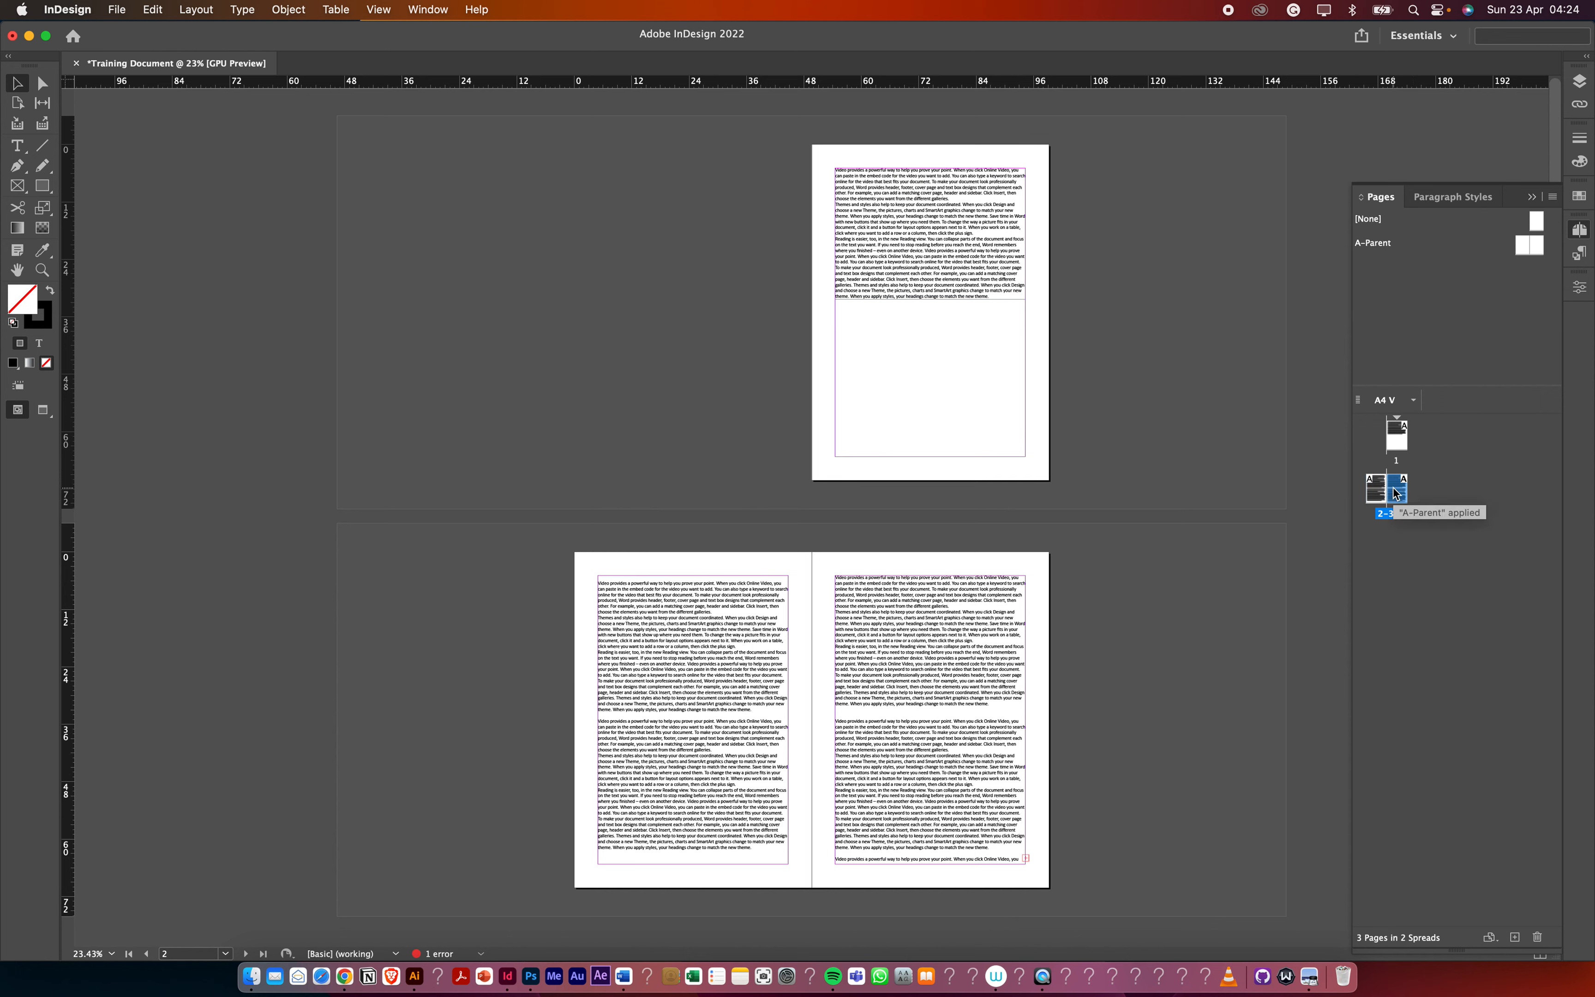
{"action": "right_click", "coordinate": [1396, 493]}
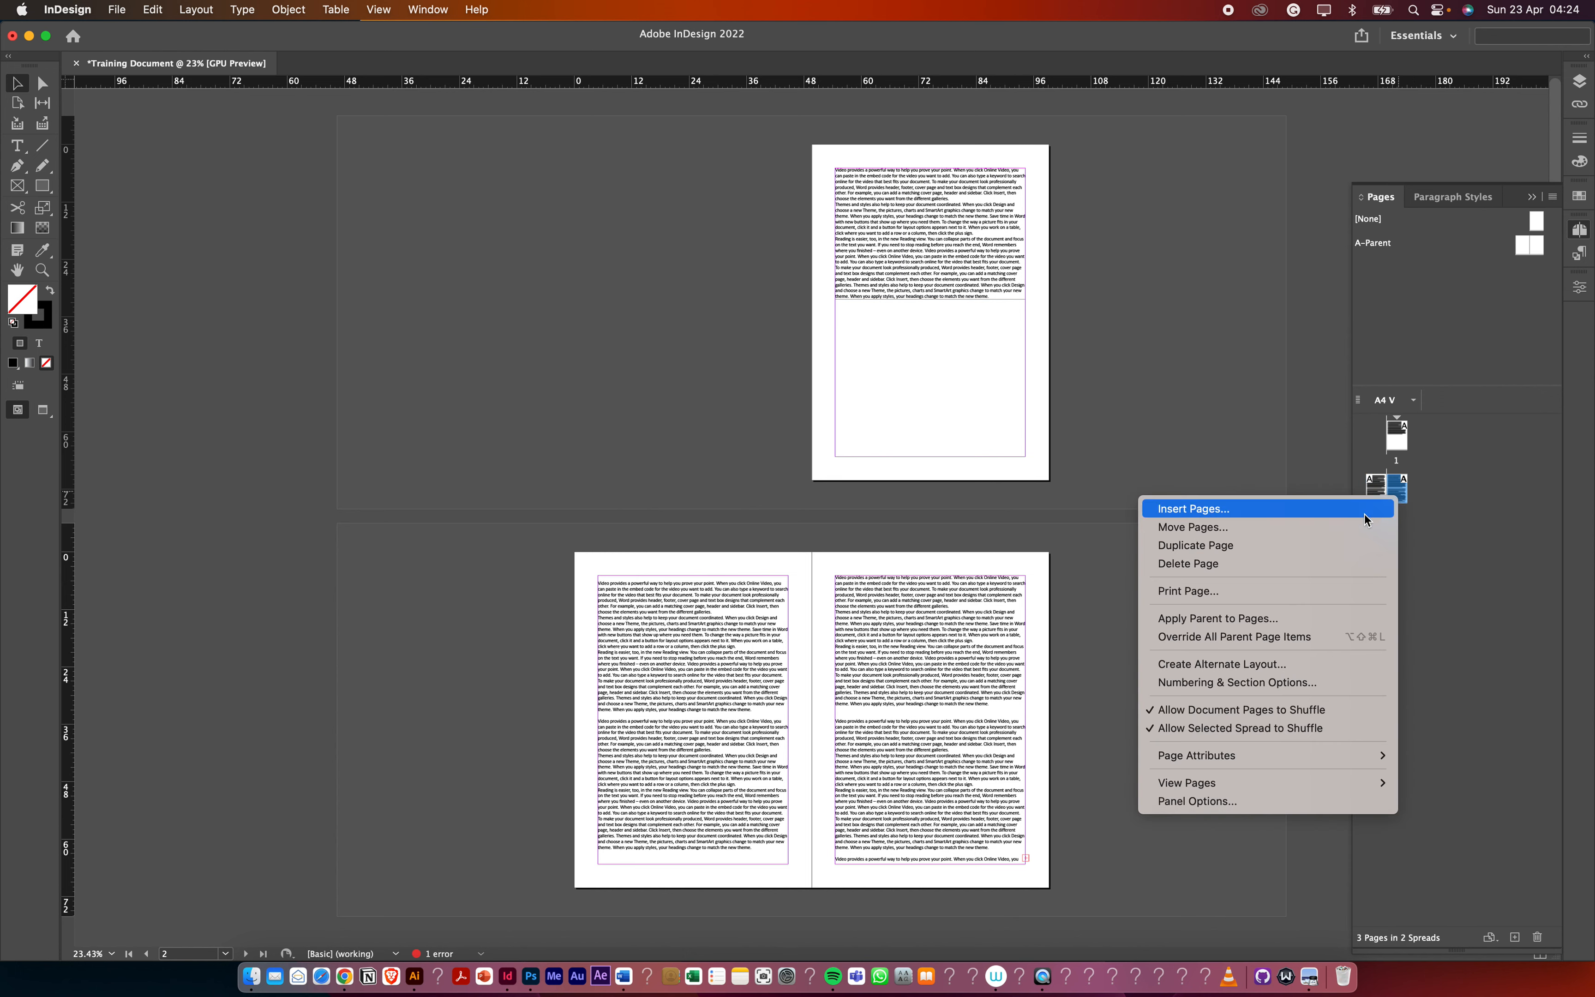
{"action": "left_click", "coordinate": [1218, 511]}
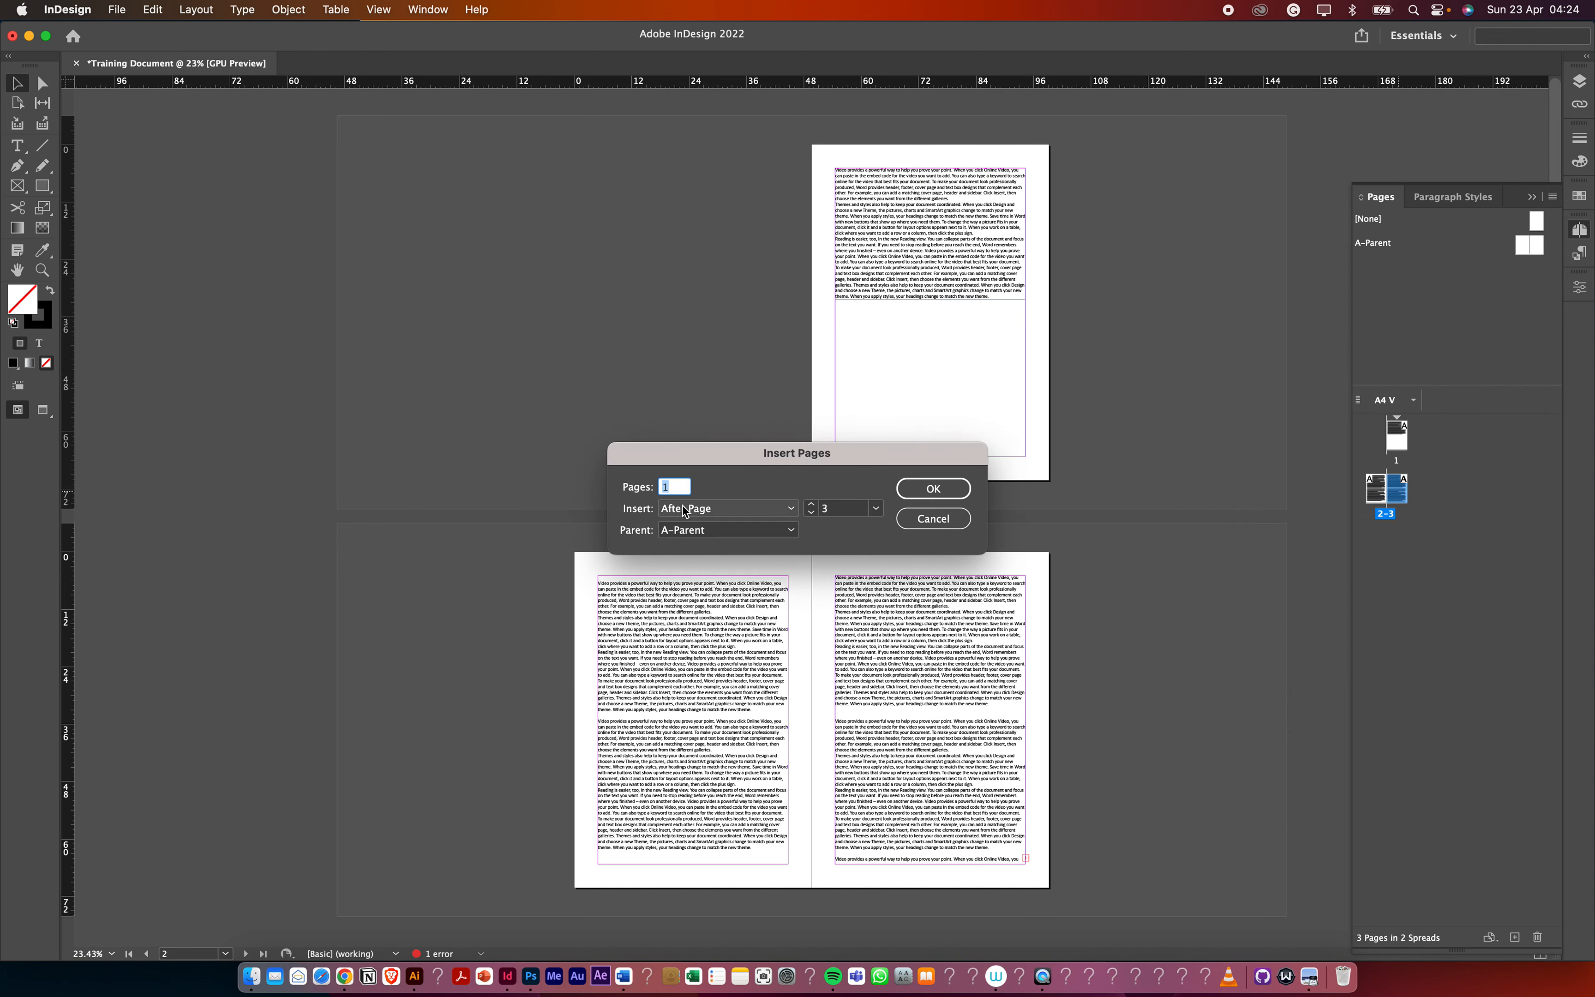
{"action": "left_click", "coordinate": [738, 509]}
{"action": "left_click", "coordinate": [738, 513]}
{"action": "left_click", "coordinate": [679, 492]}
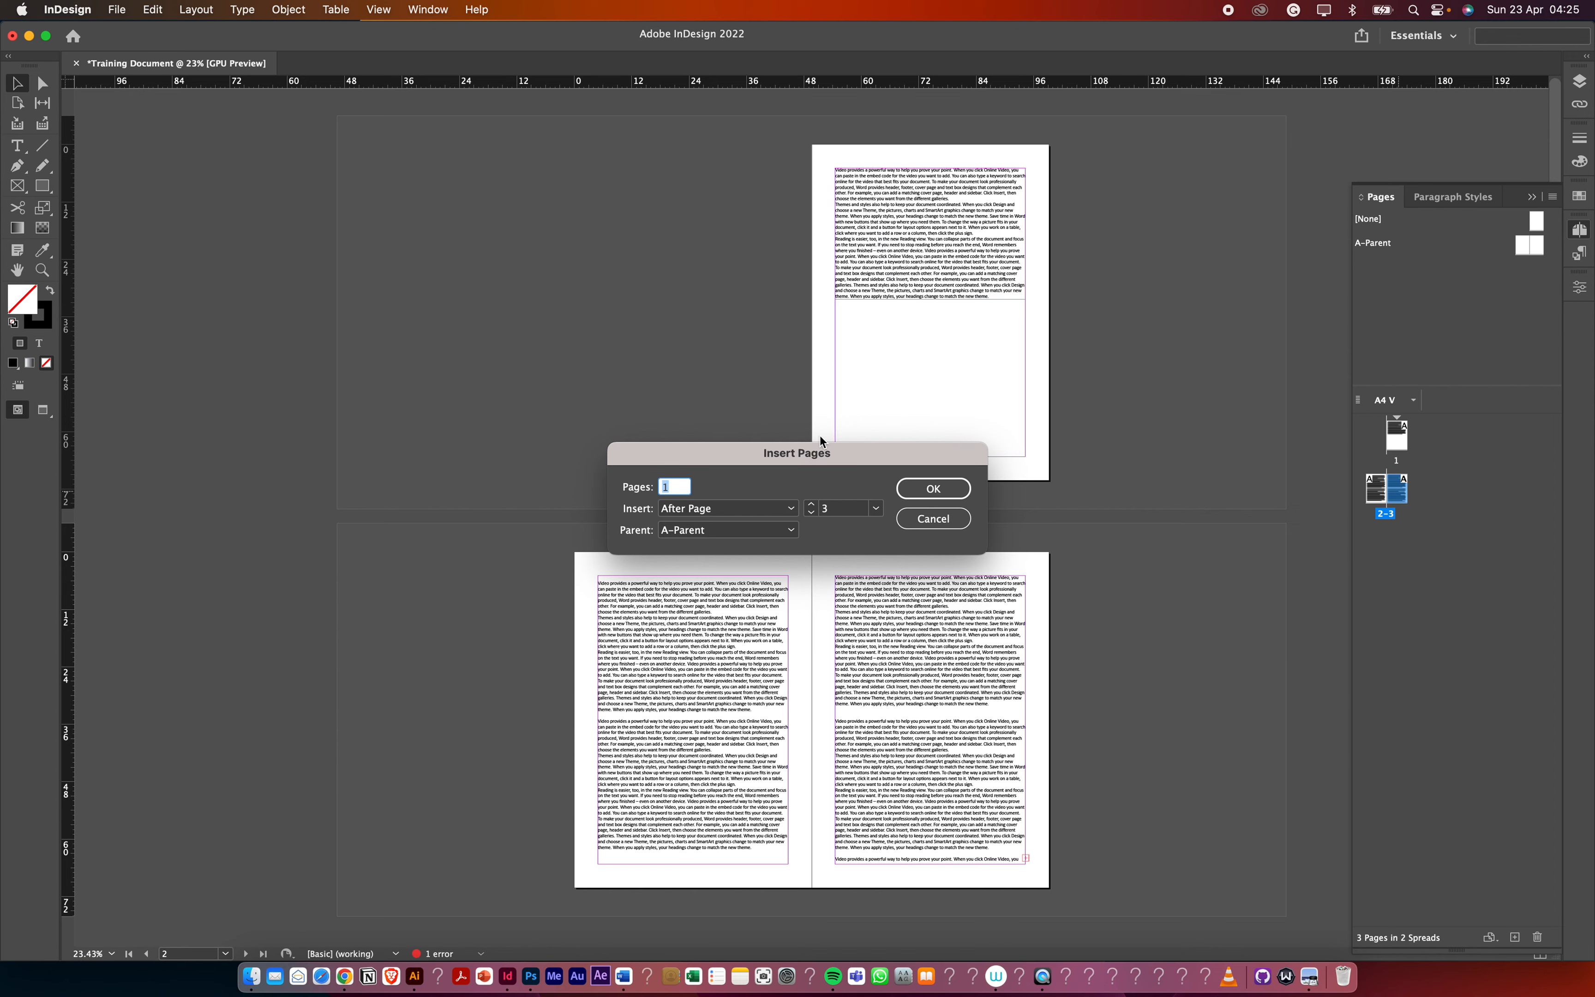
{"action": "type", "text": "3"}
{"action": "key", "text": "Return"}
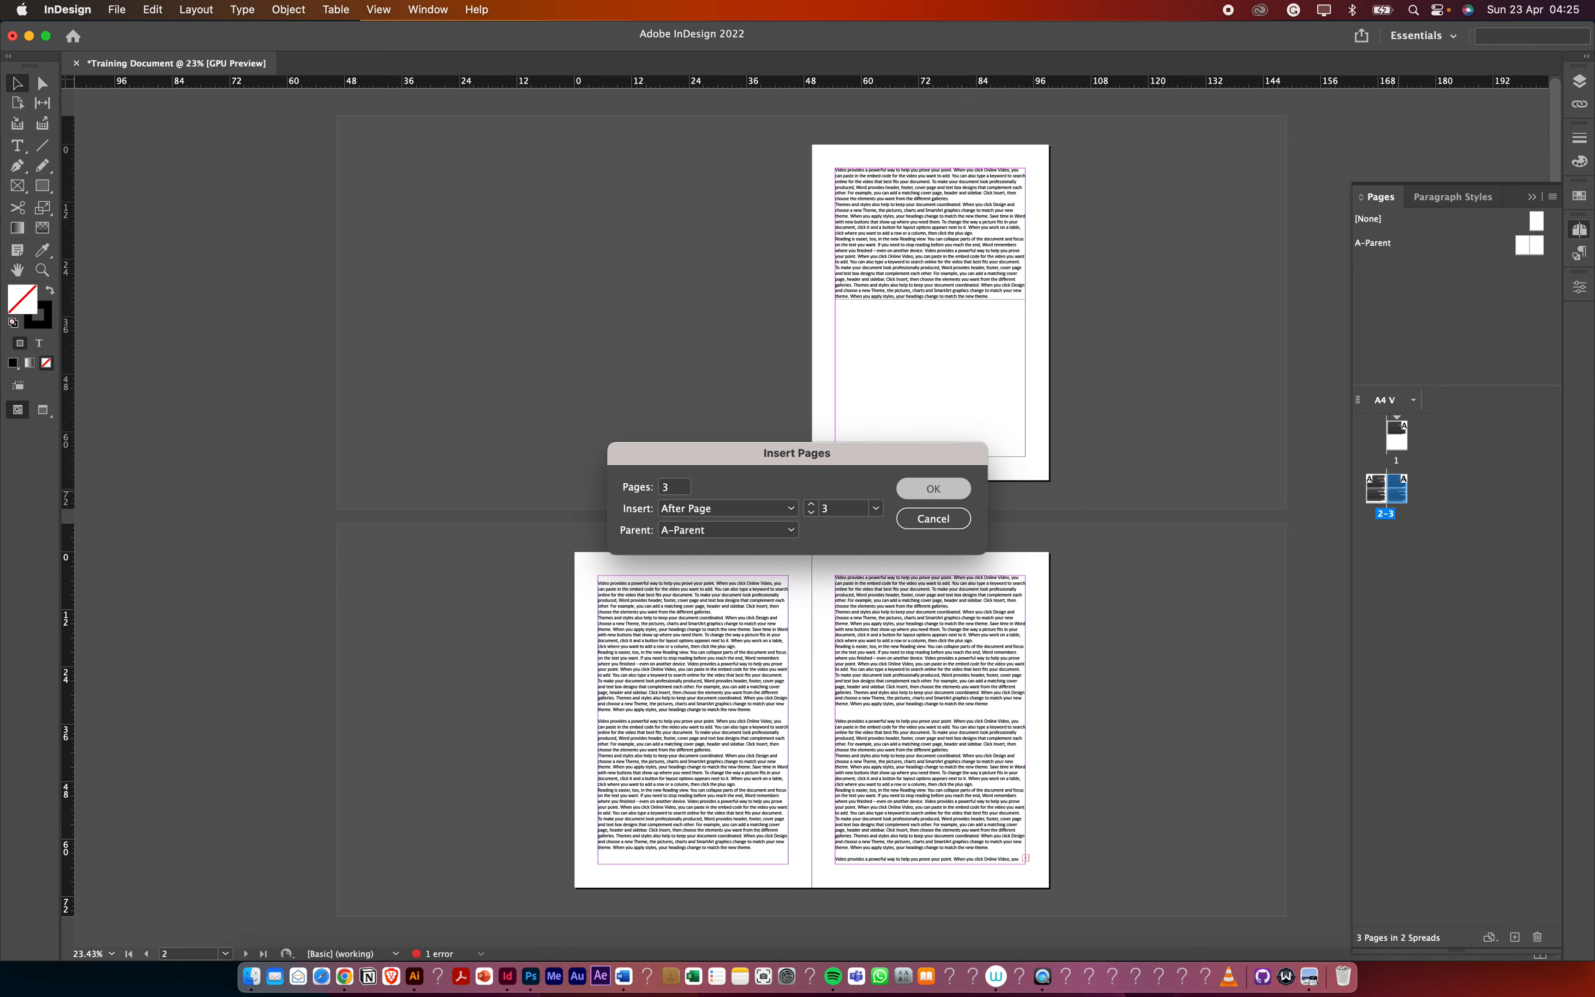
{"action": "scroll", "coordinate": [998, 517], "scroll_direction": "down", "scroll_amount": 5}
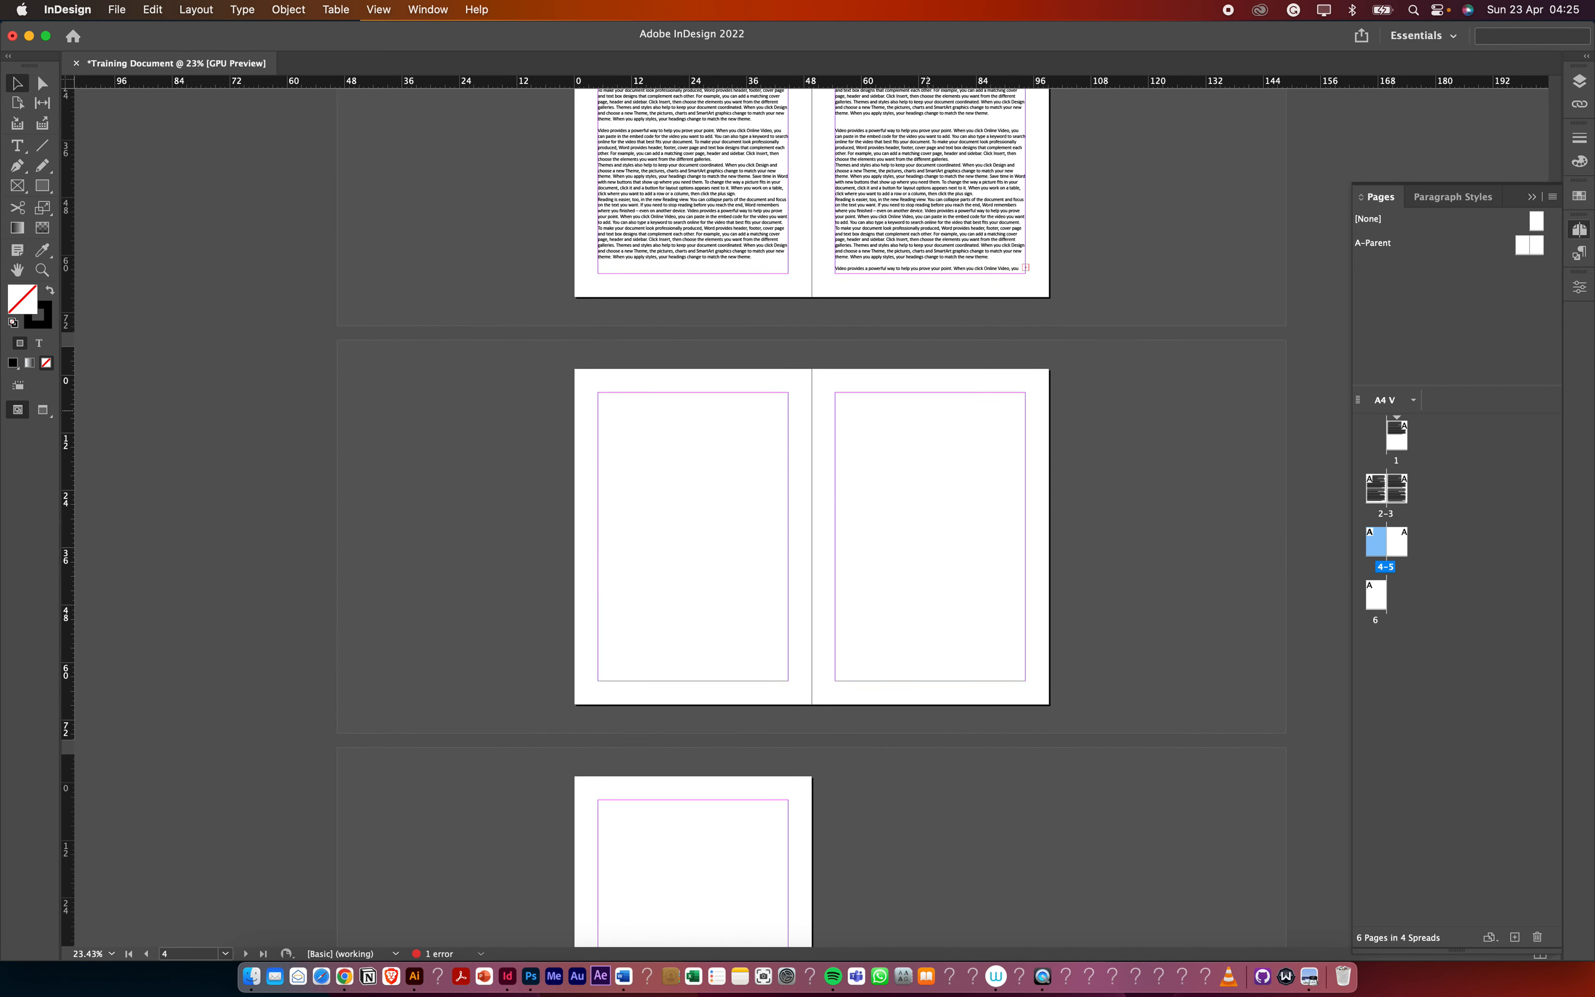
Load the overset text from page 3's frame and flow it into page 4 from the upper-left margin corner
{"action": "scroll", "coordinate": [912, 408], "scroll_direction": "up", "scroll_amount": 3}
{"action": "scroll", "coordinate": [810, 514], "scroll_direction": "up", "scroll_amount": 5}
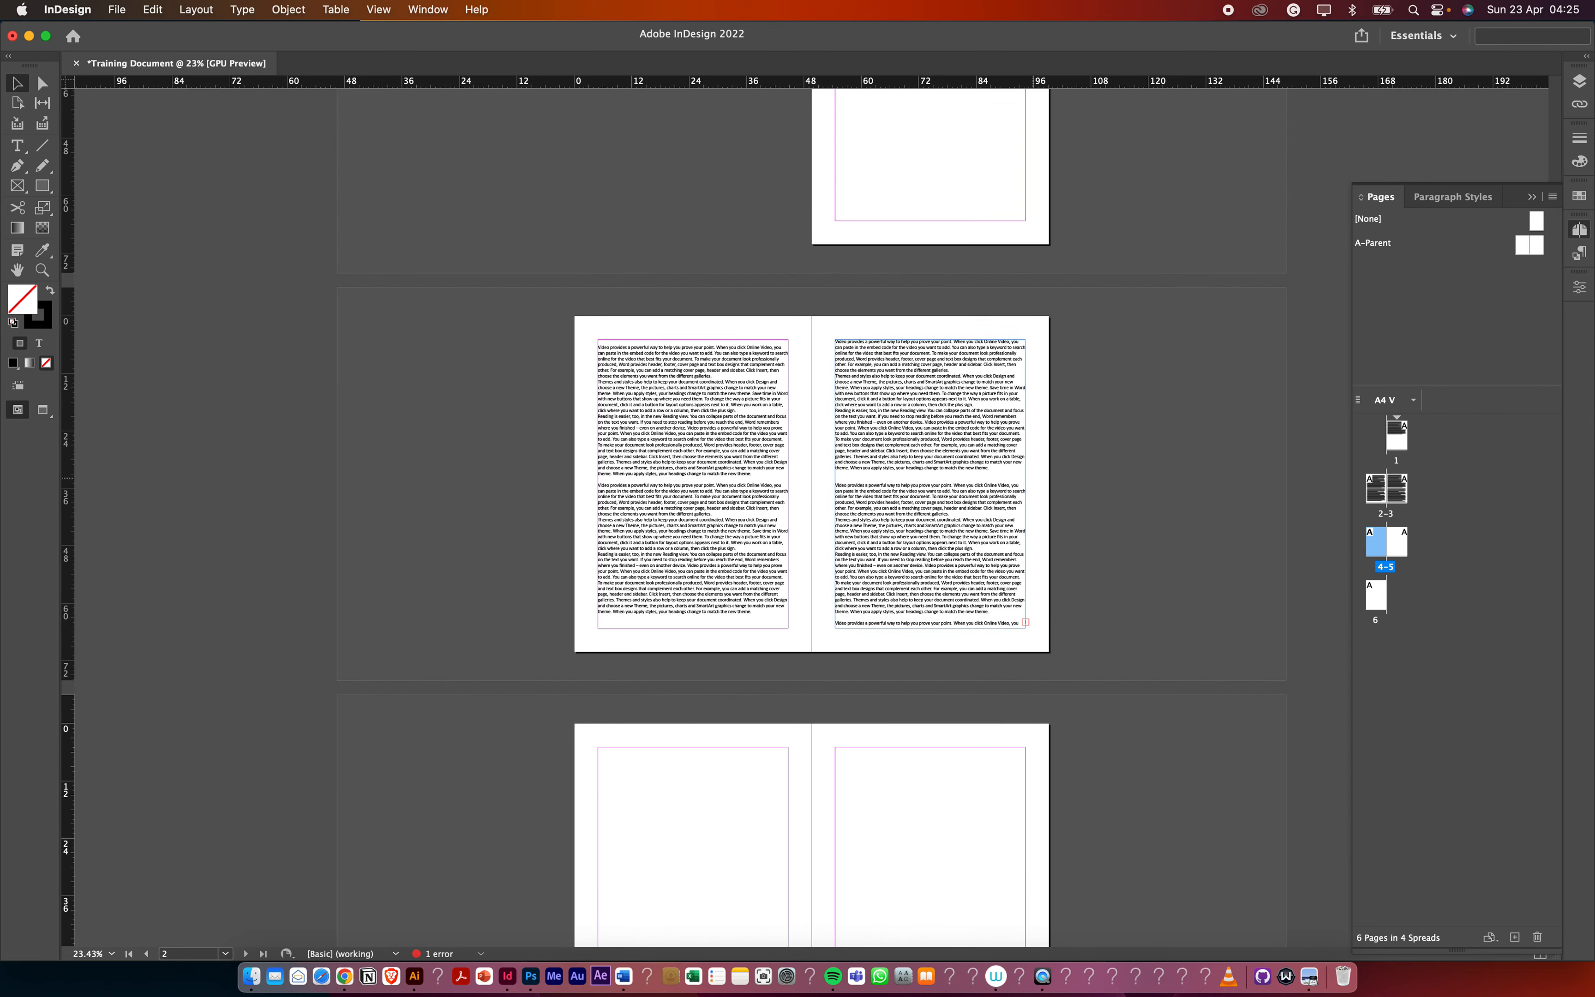
{"action": "scroll", "coordinate": [811, 515], "scroll_direction": "down", "scroll_amount": 2}
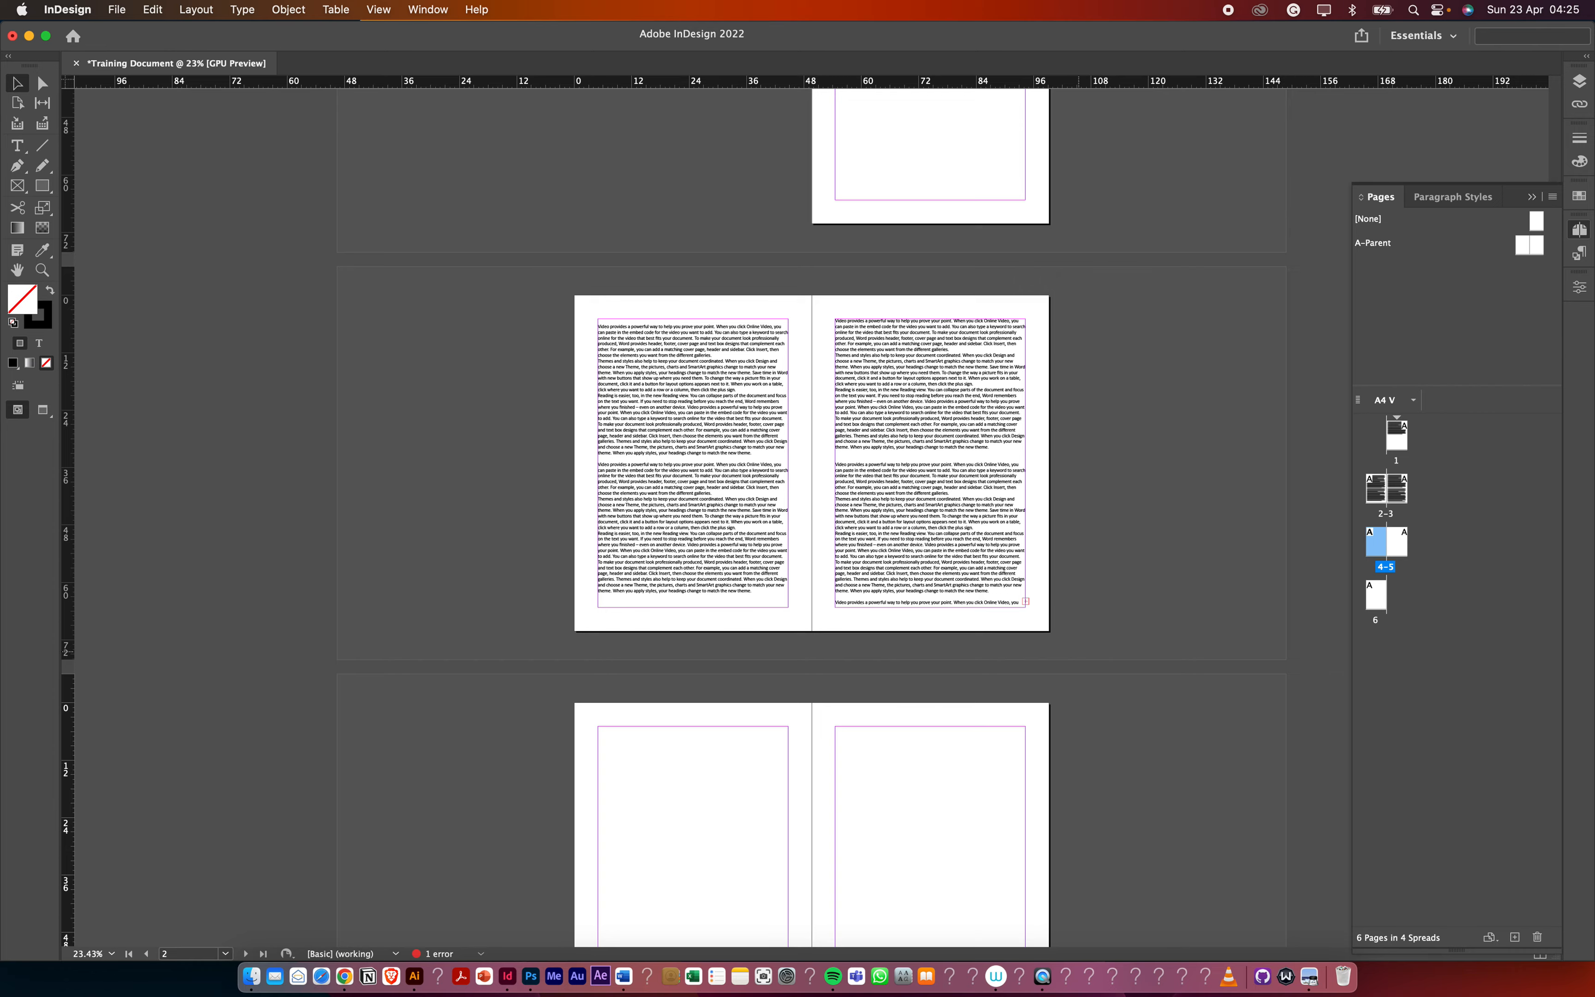
{"action": "scroll", "coordinate": [1018, 606], "scroll_direction": "up", "scroll_amount": 5}
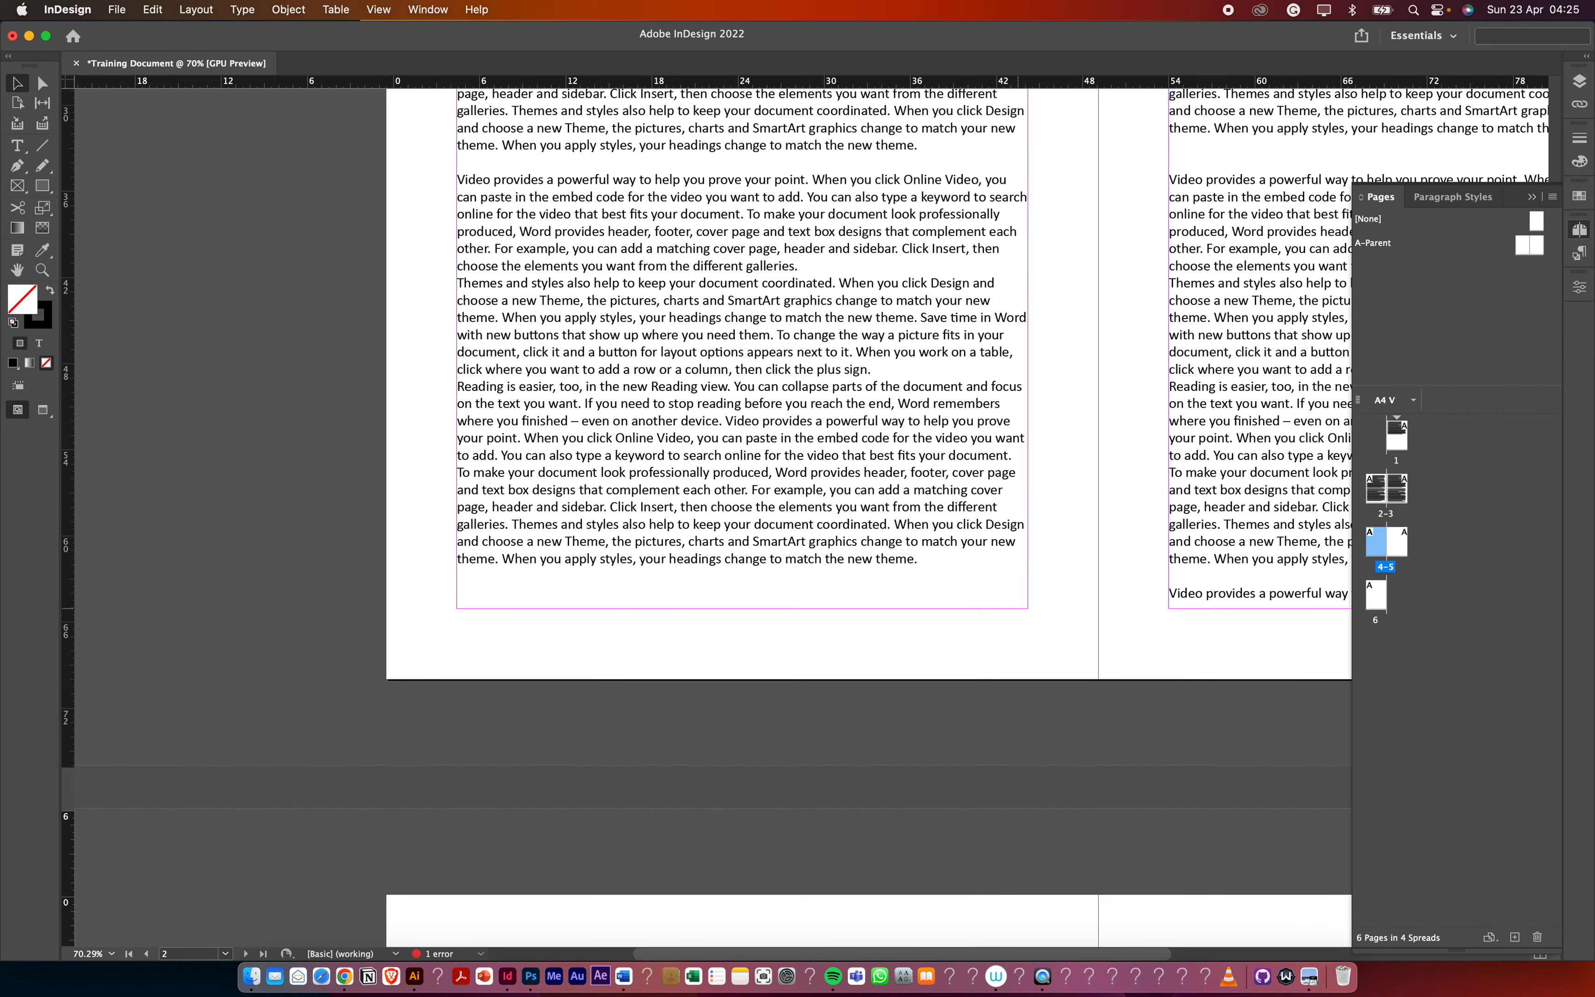
{"action": "scroll", "coordinate": [811, 383], "scroll_direction": "right", "scroll_amount": 10}
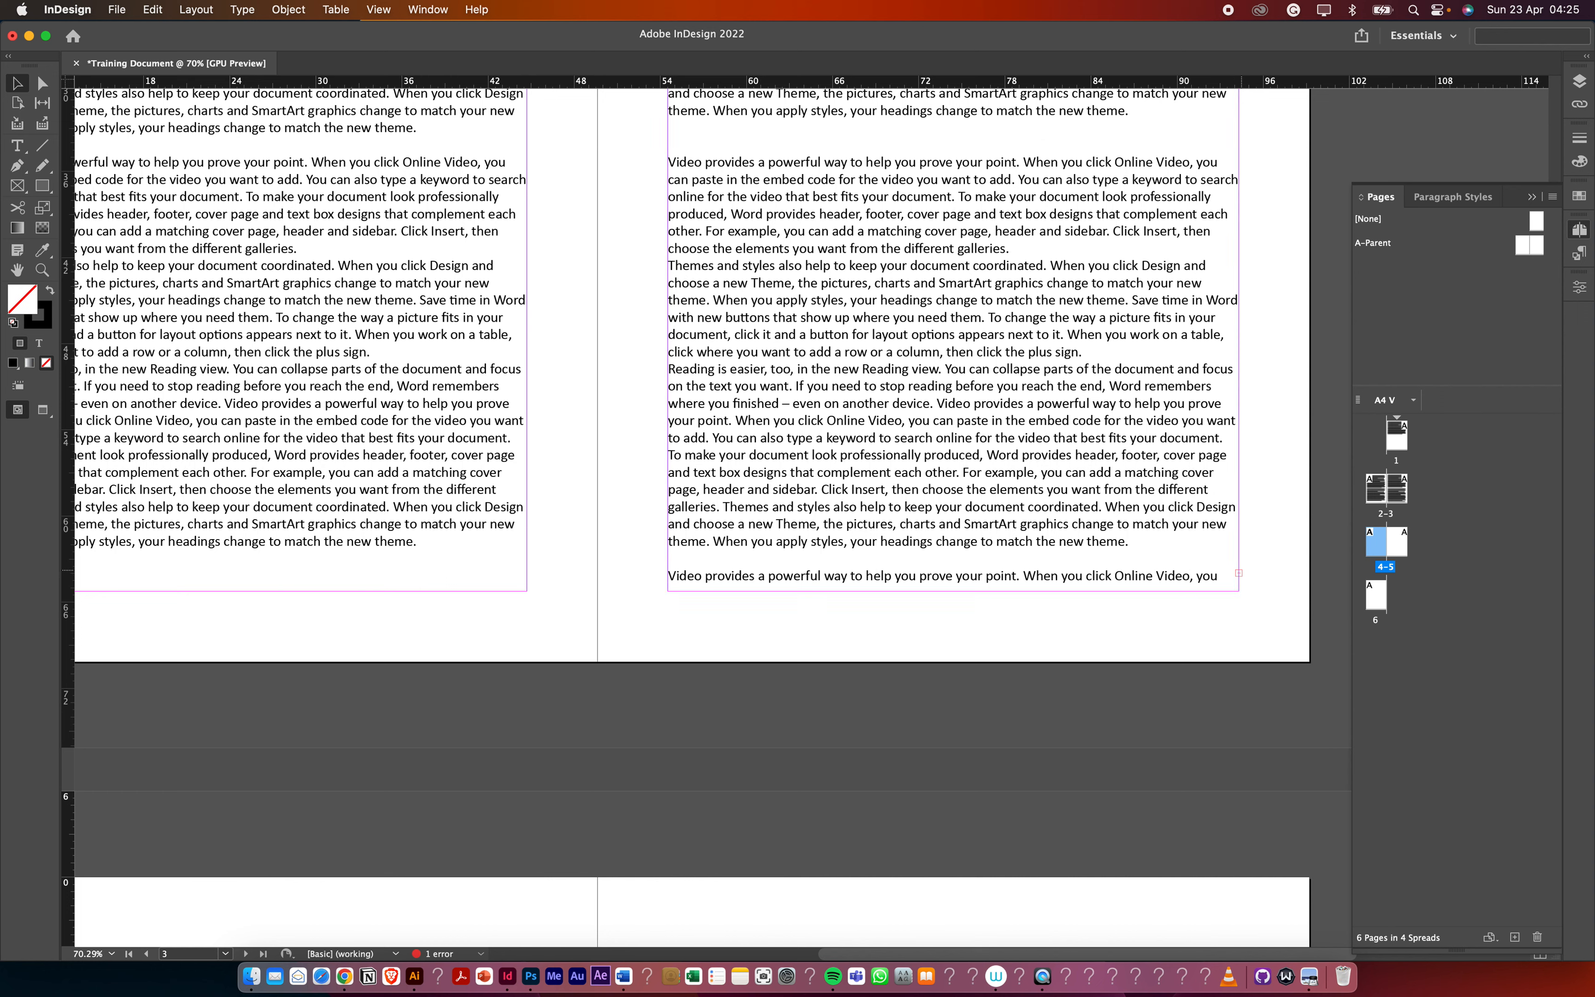
{"action": "left_click", "coordinate": [1240, 572]}
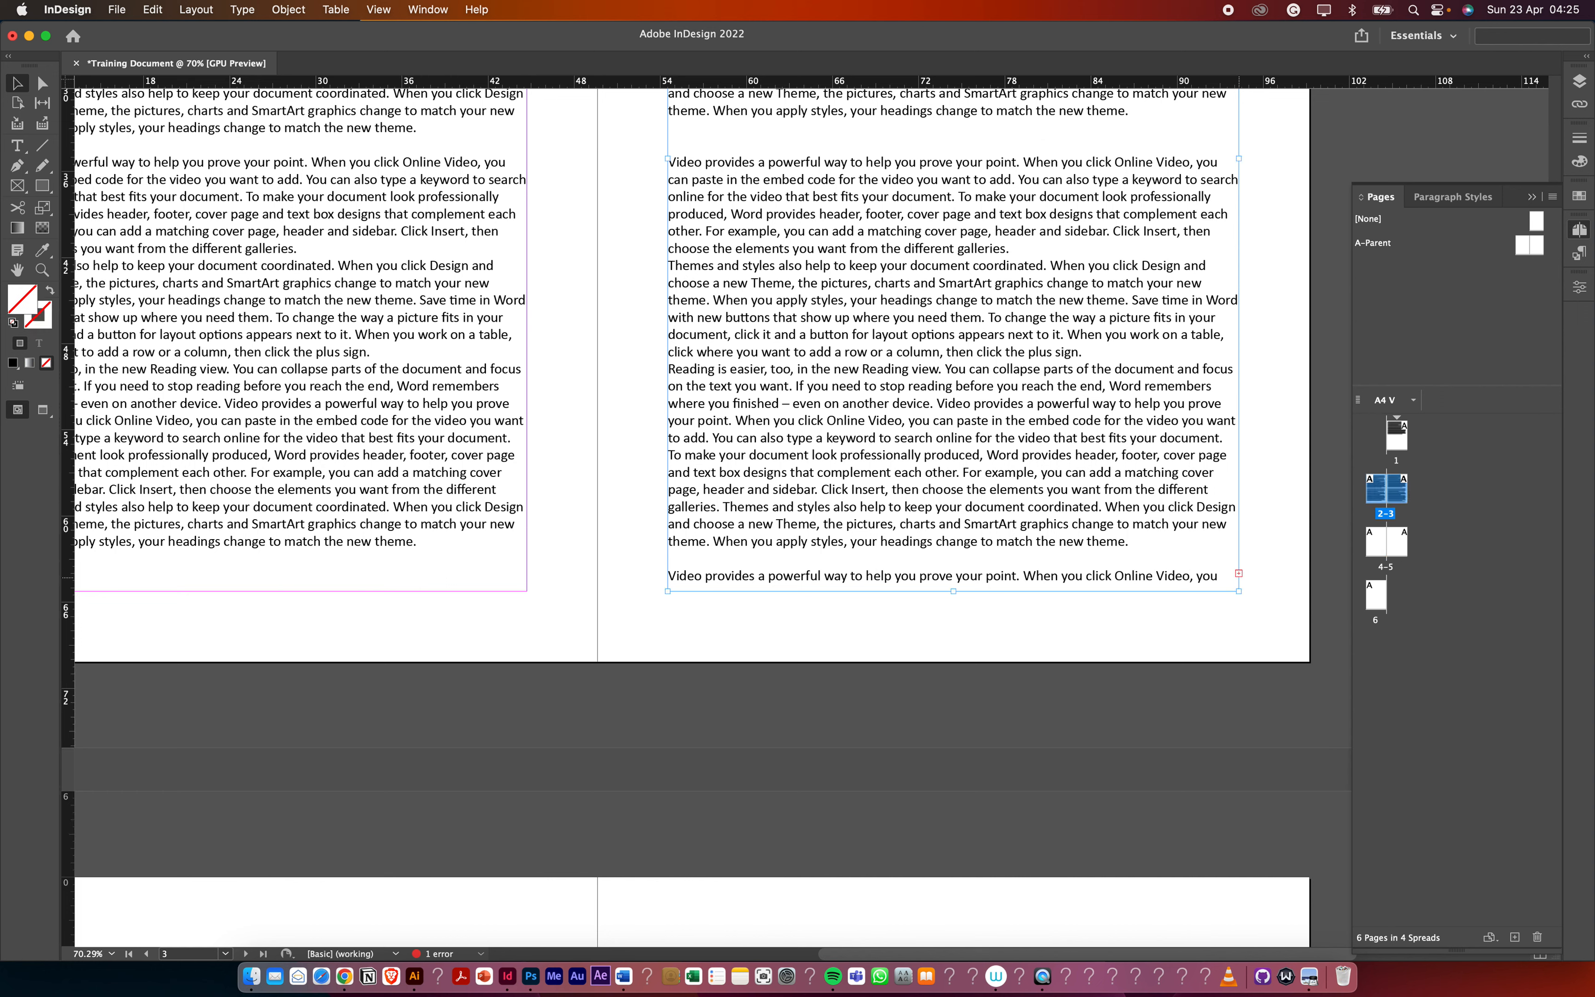
{"action": "scroll", "coordinate": [1252, 518], "scroll_direction": "down", "scroll_amount": 1}
{"action": "scroll", "coordinate": [1252, 518], "scroll_direction": "down", "scroll_amount": 5}
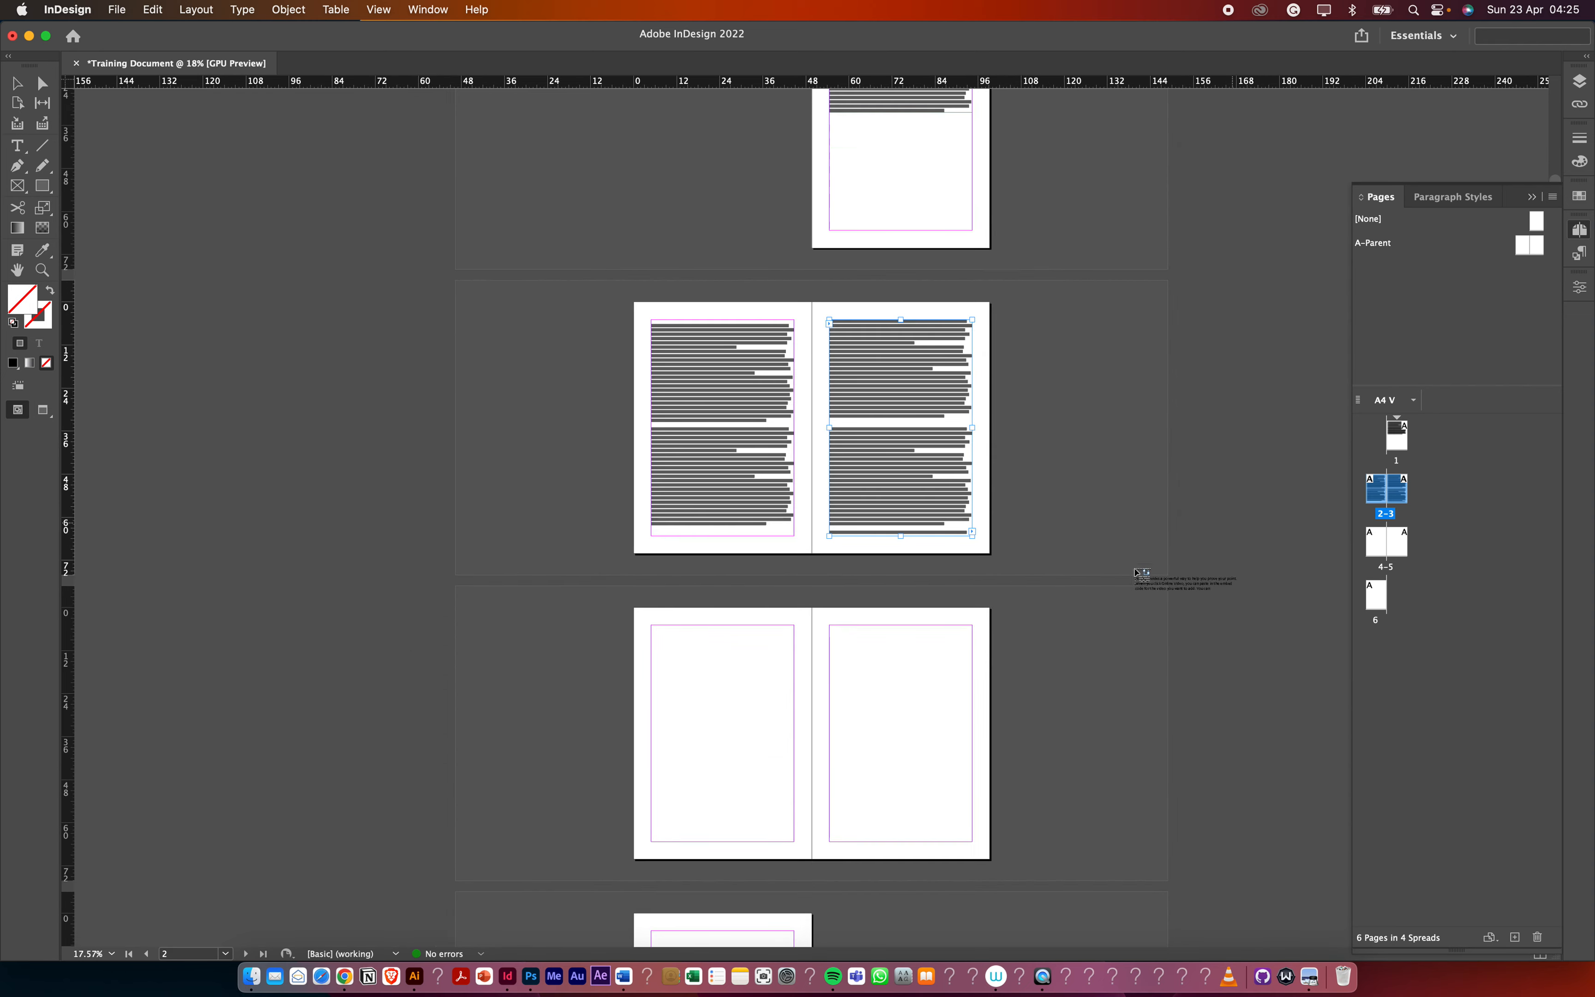
{"action": "scroll", "coordinate": [687, 652], "scroll_direction": "up", "scroll_amount": 3}
{"action": "scroll", "coordinate": [637, 651], "scroll_direction": "down", "scroll_amount": 5}
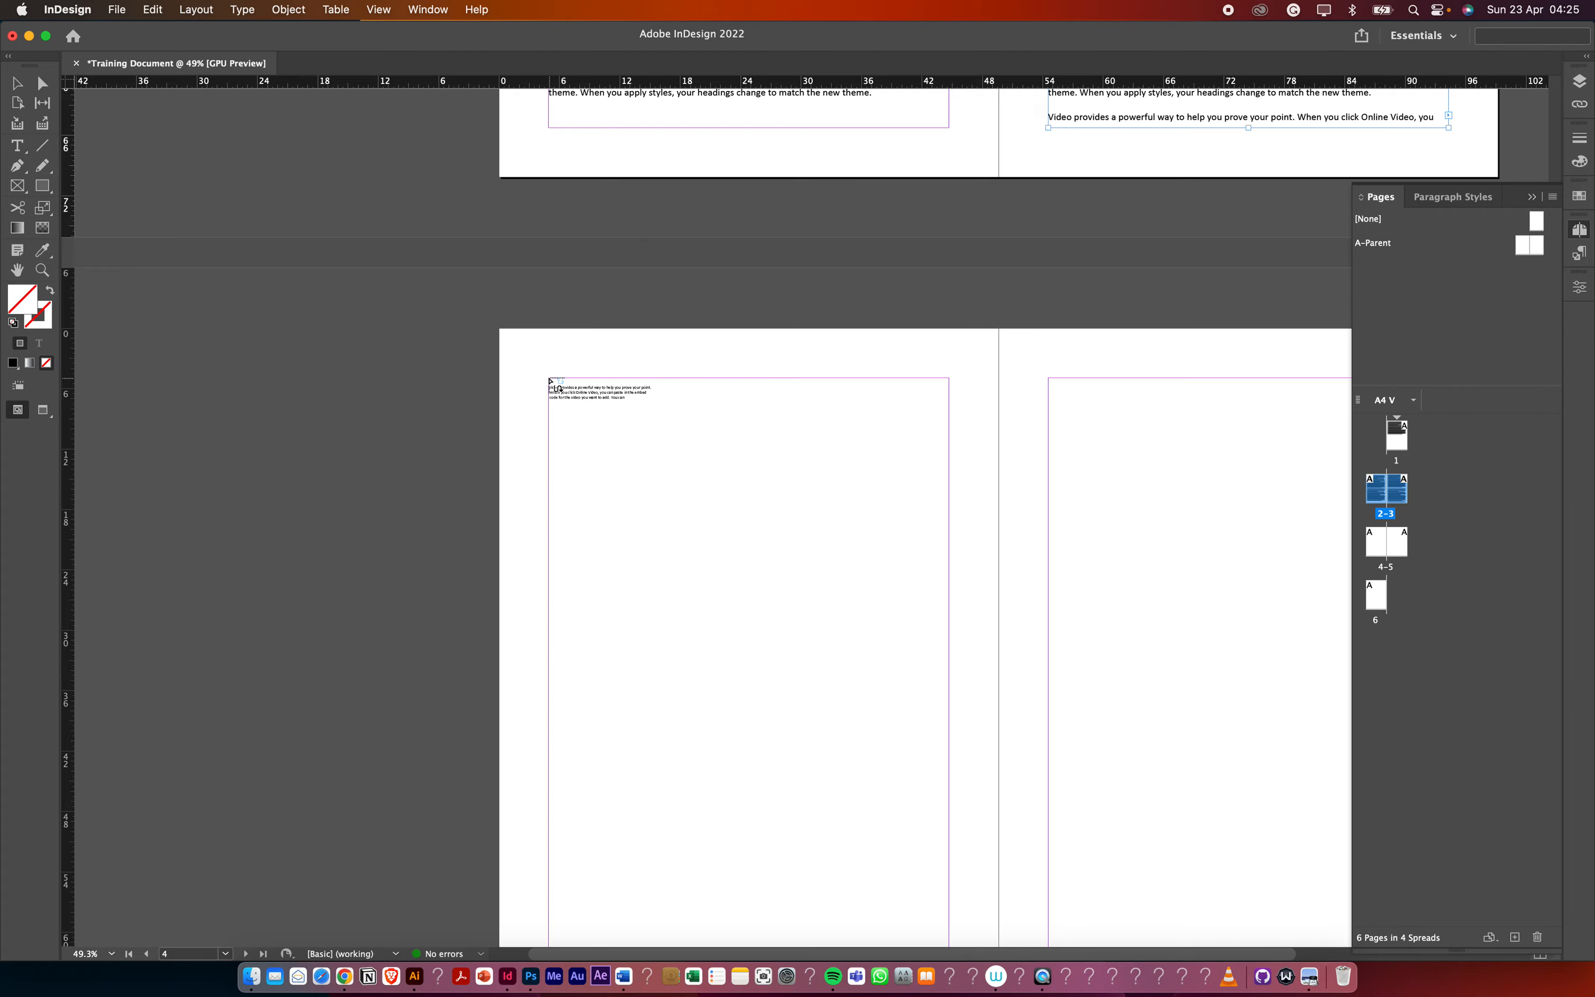
{"action": "left_click", "coordinate": [550, 384]}
{"action": "scroll", "coordinate": [580, 479], "scroll_direction": "down", "scroll_amount": 5}
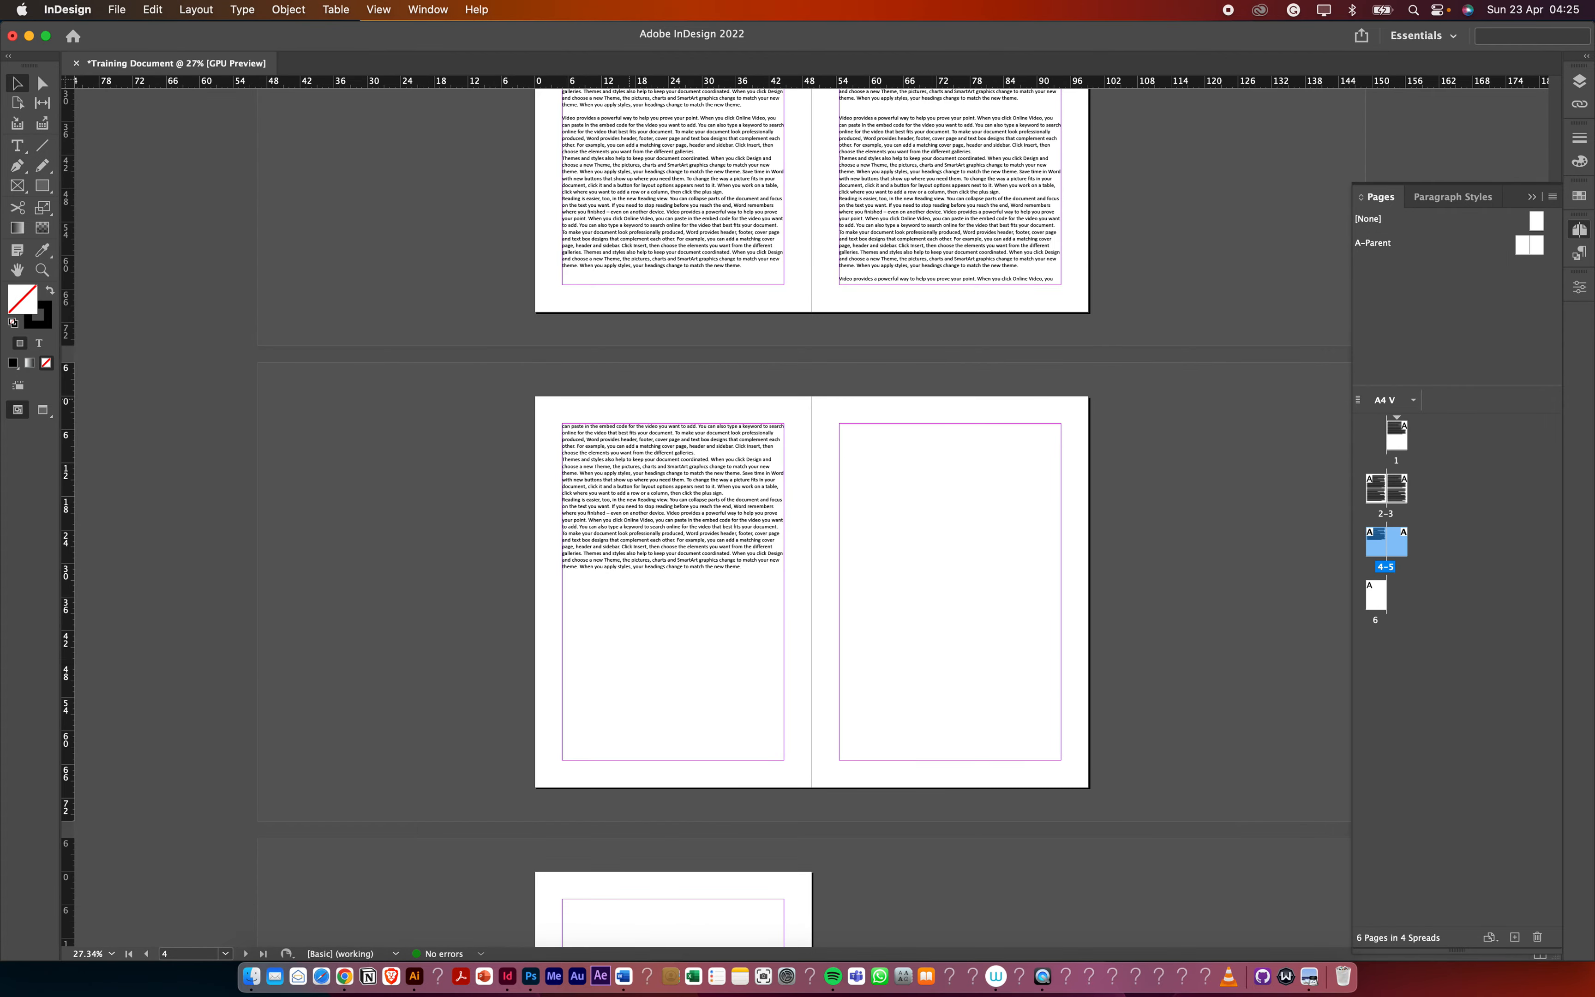
{"action": "scroll", "coordinate": [786, 495], "scroll_direction": "up", "scroll_amount": 3}
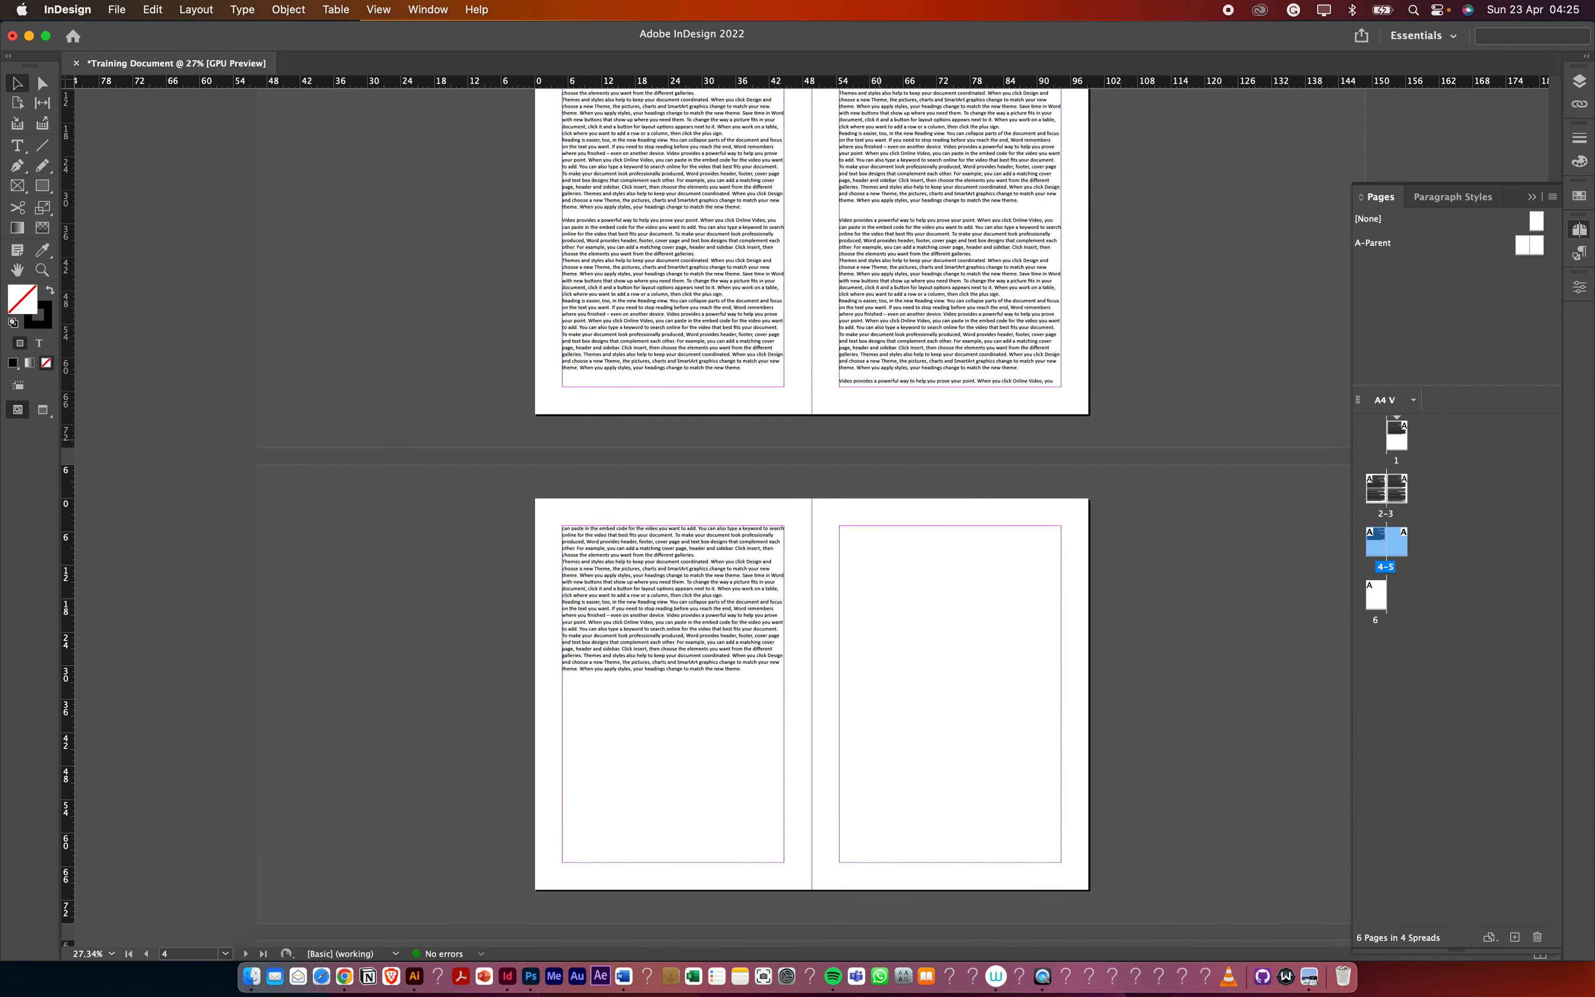
{"action": "scroll", "coordinate": [802, 513], "scroll_direction": "down", "scroll_amount": 2}
{"action": "scroll", "coordinate": [774, 645], "scroll_direction": "up", "scroll_amount": 6}
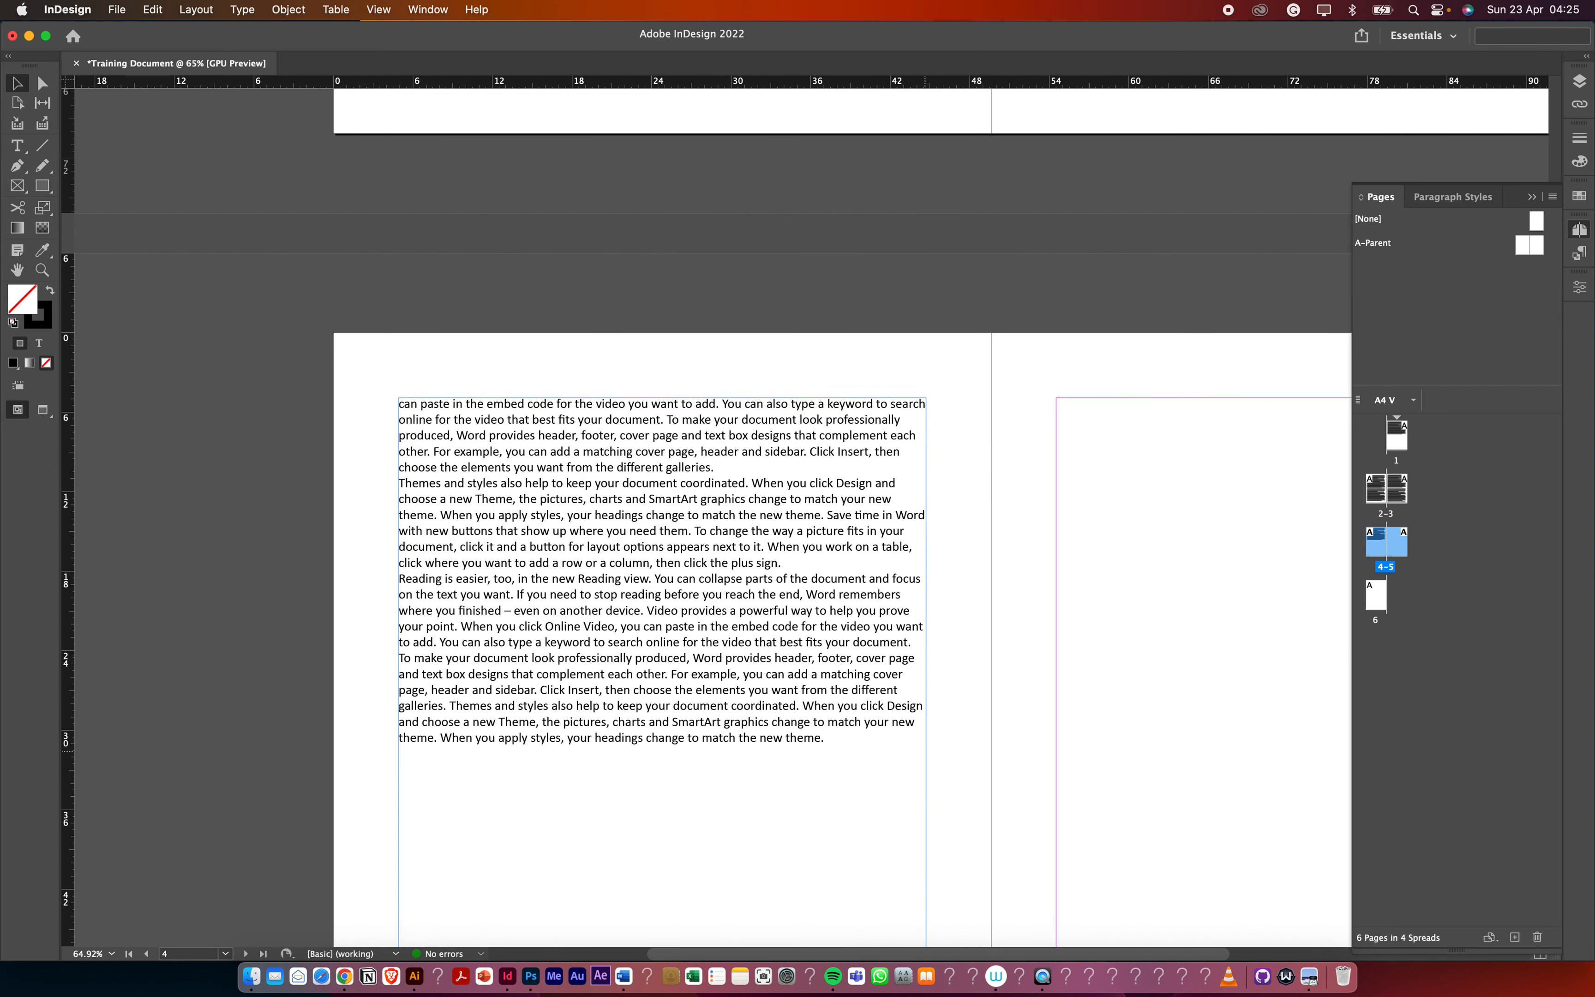
{"action": "scroll", "coordinate": [896, 540], "scroll_direction": "down", "scroll_amount": 8}
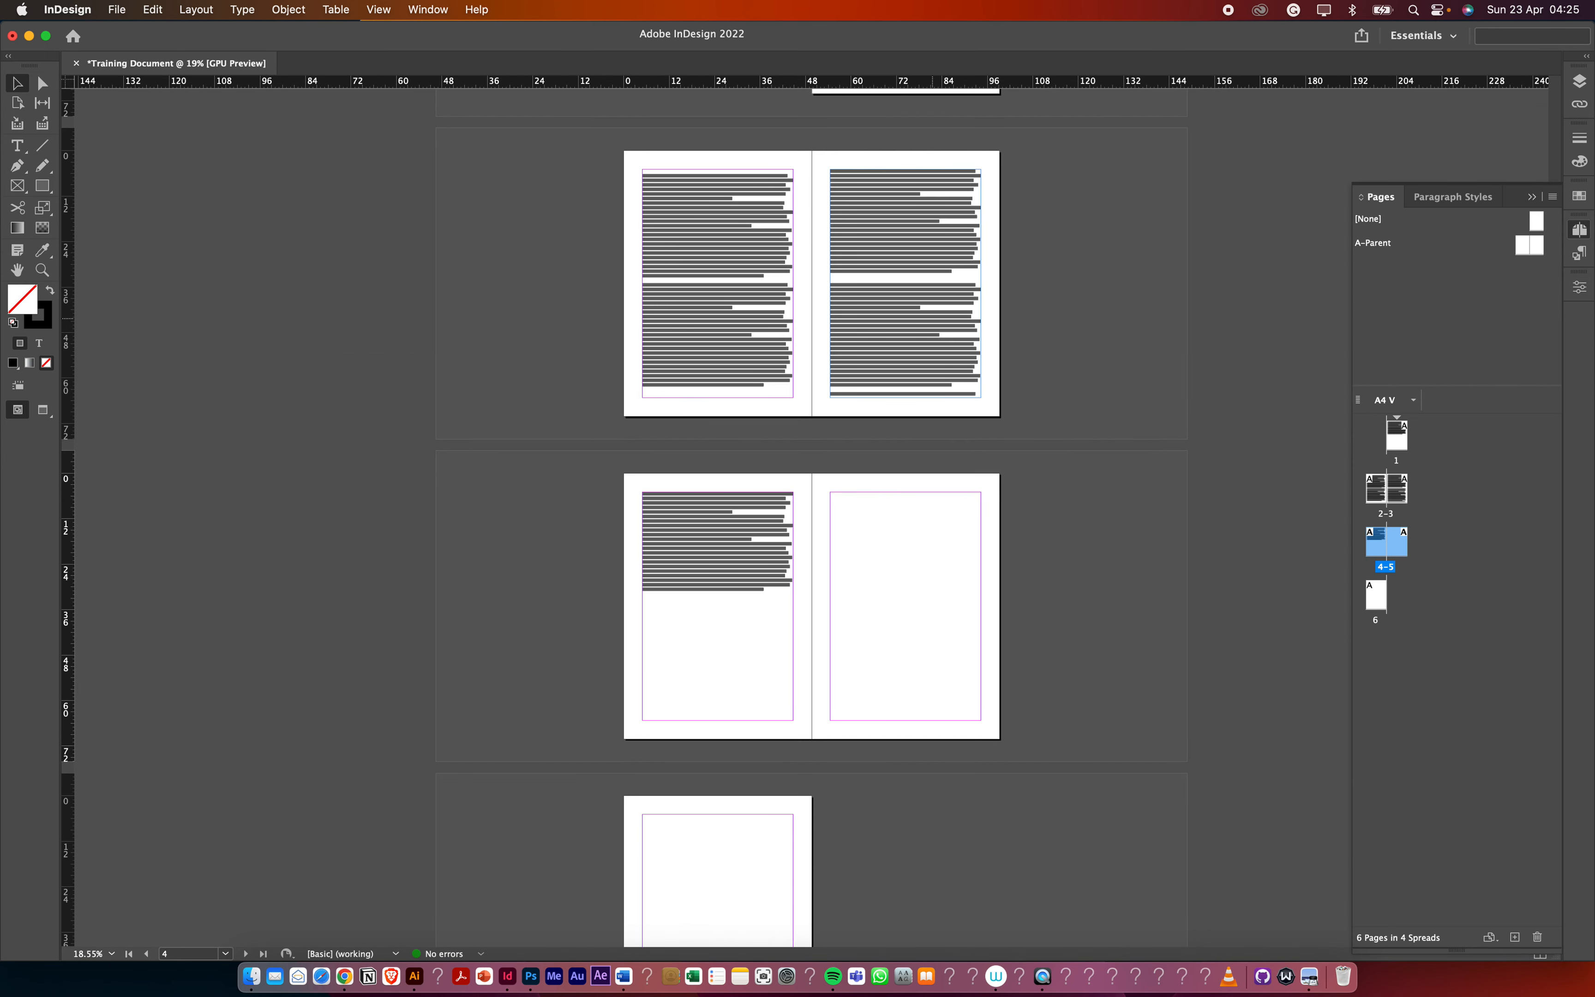
Move page 1's text frame straight down to about Y 29p4, leaving space above it inside the margins
{"action": "scroll", "coordinate": [812, 518], "scroll_direction": "up", "scroll_amount": 5}
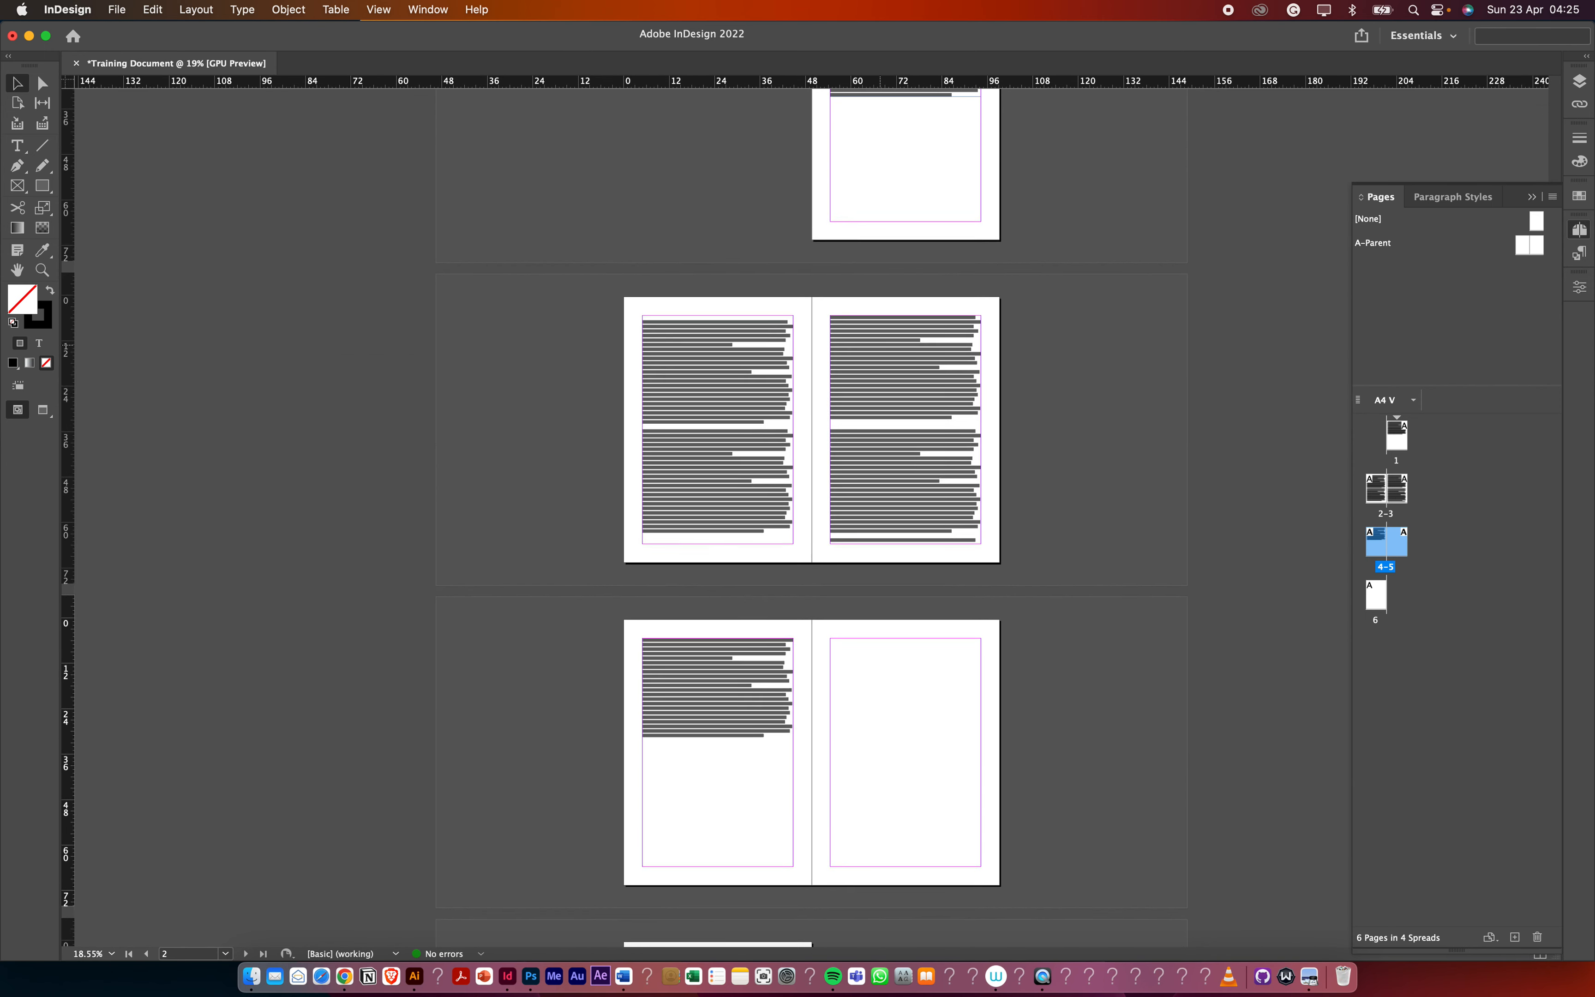
{"action": "scroll", "coordinate": [878, 345], "scroll_direction": "up", "scroll_amount": 4}
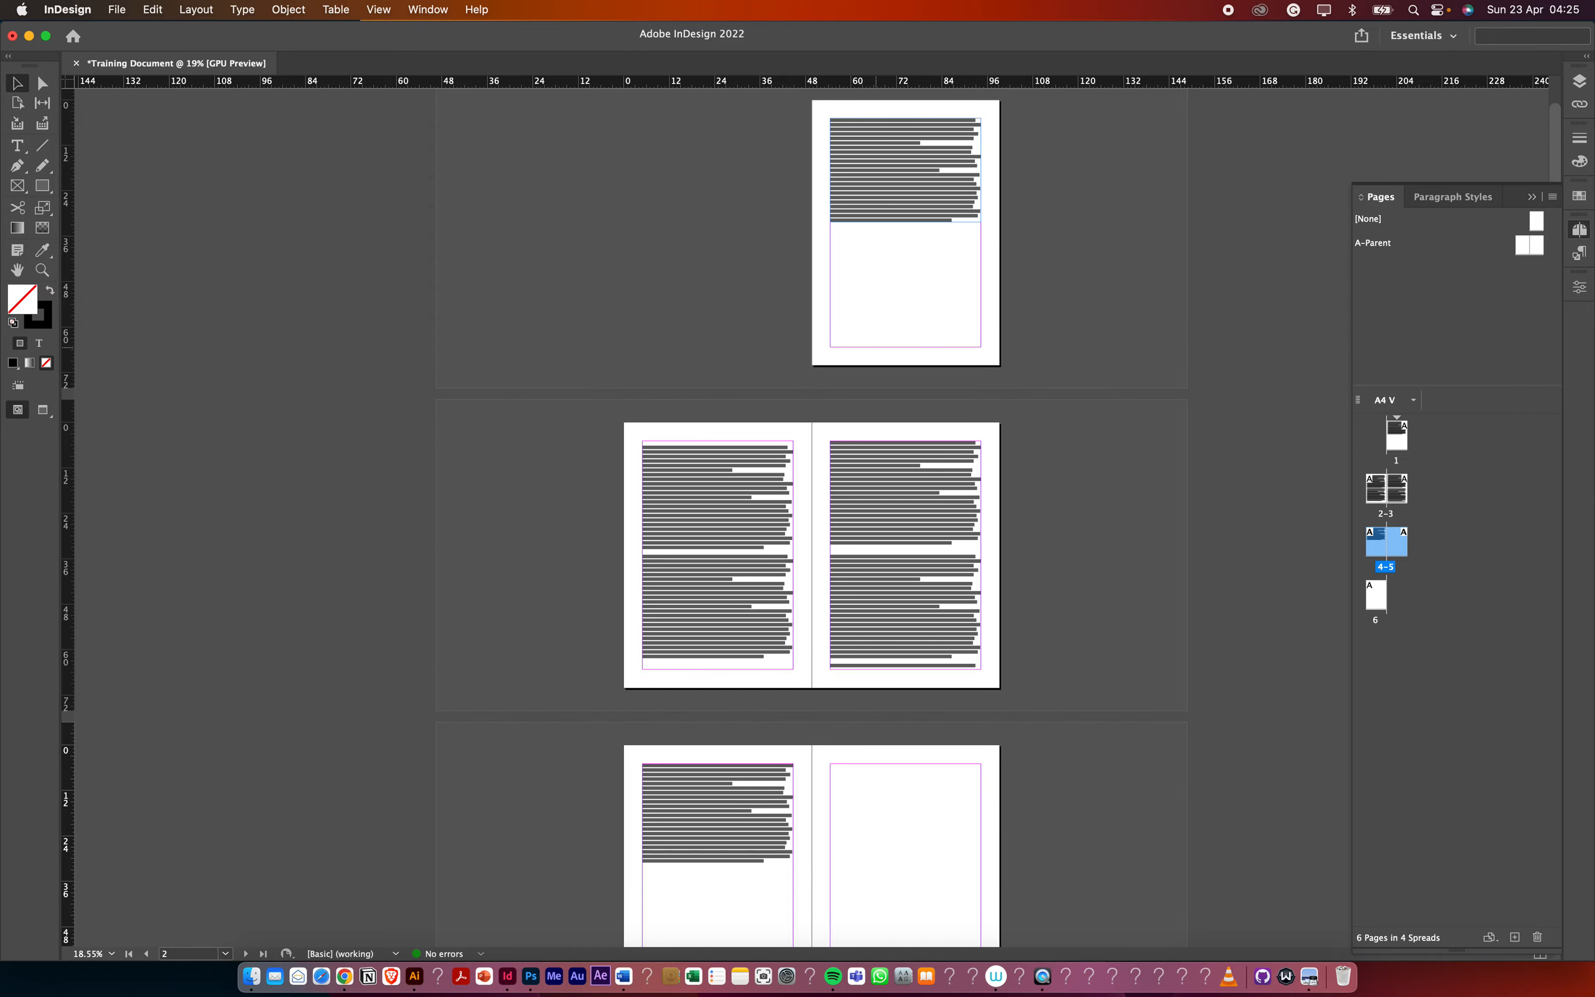
{"action": "scroll", "coordinate": [963, 207], "scroll_direction": "up", "scroll_amount": 5}
{"action": "scroll", "coordinate": [963, 208], "scroll_direction": "up", "scroll_amount": 1}
{"action": "scroll", "coordinate": [963, 207], "scroll_direction": "up", "scroll_amount": 5}
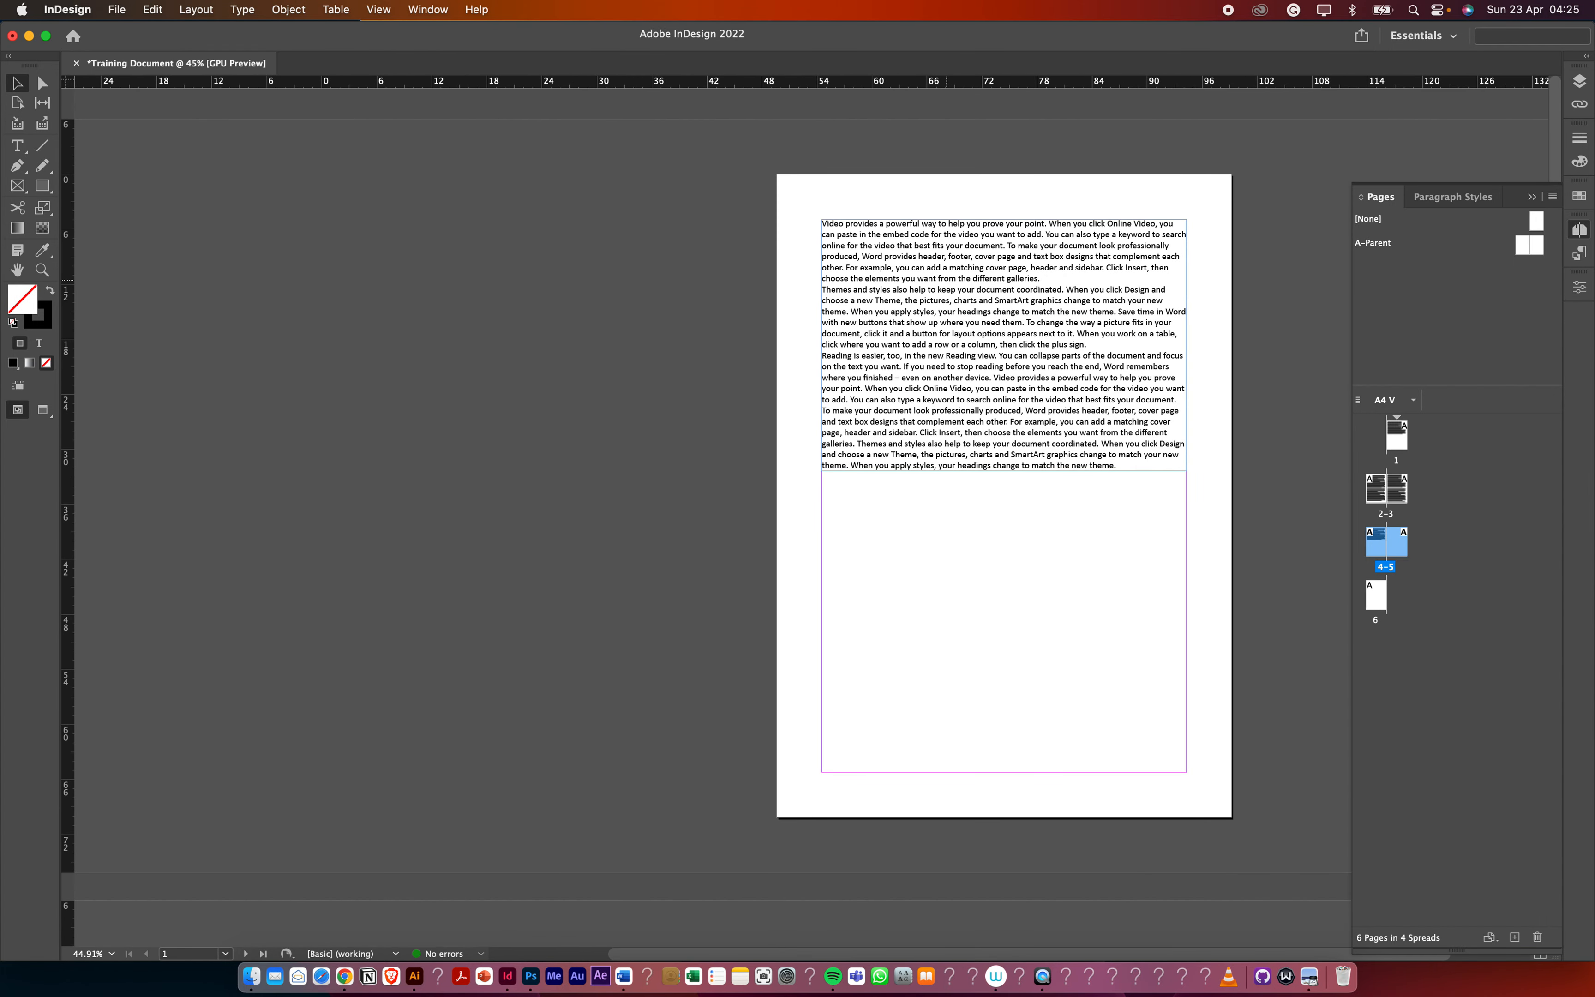
{"action": "left_click", "coordinate": [1001, 315]}
{"action": "left_click_drag", "start_coordinate": [979, 305], "coordinate": [980, 527]}
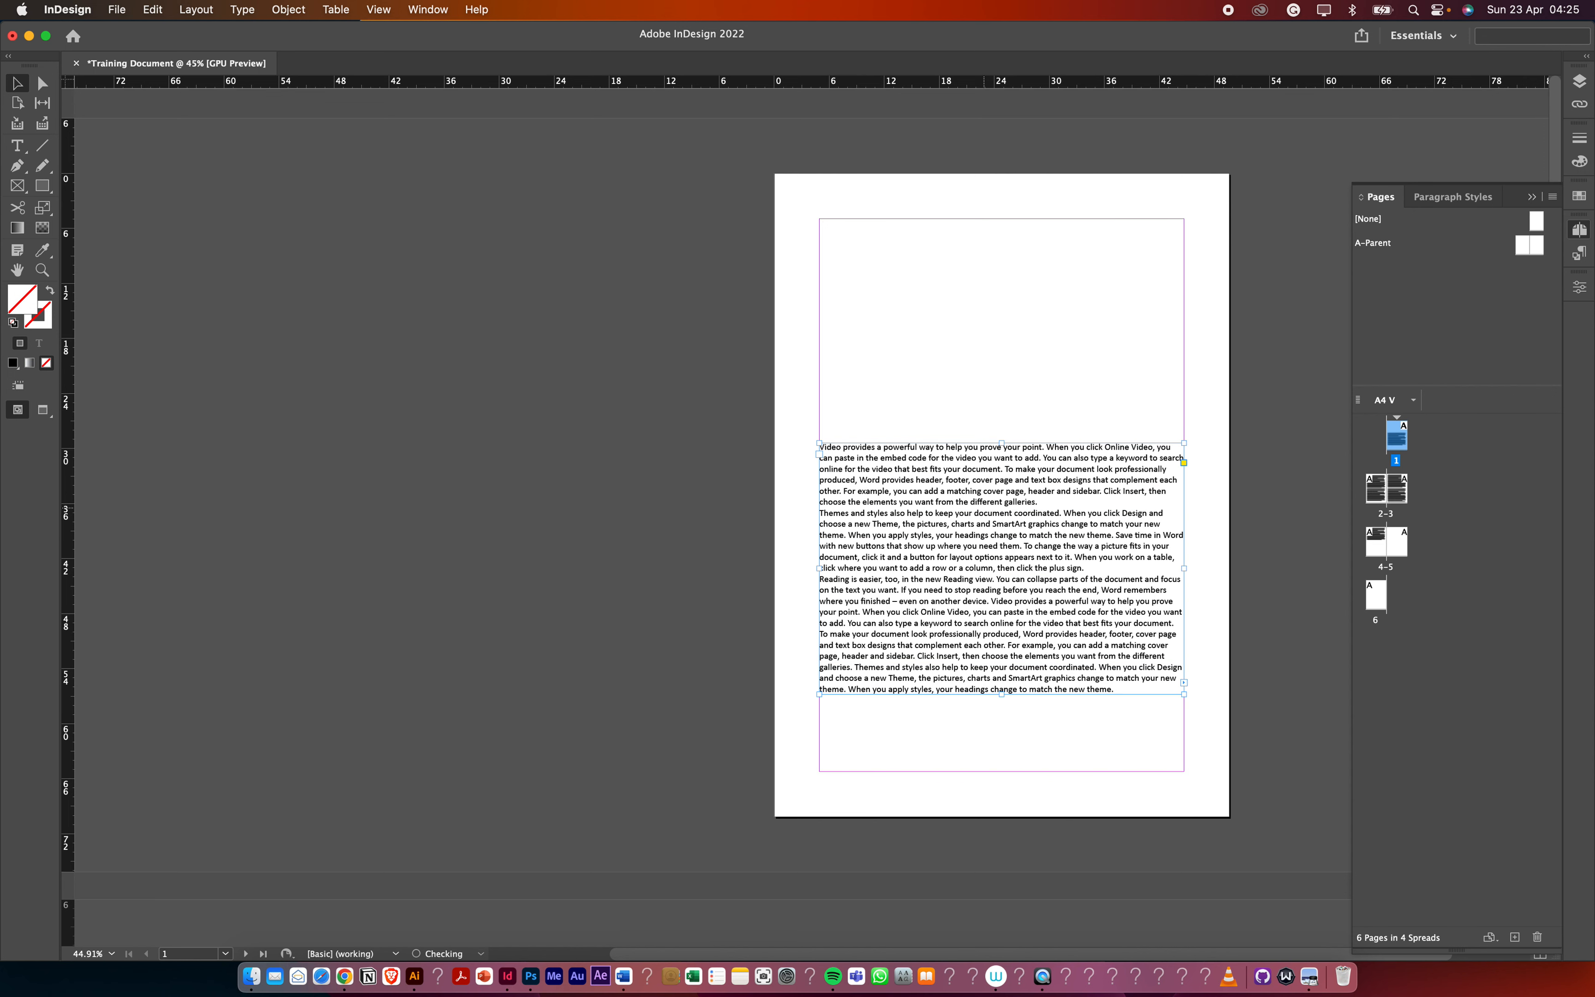
Format the entire threaded text as 15 pt Mazzard H Regular
{"action": "left_click", "coordinate": [1580, 286]}
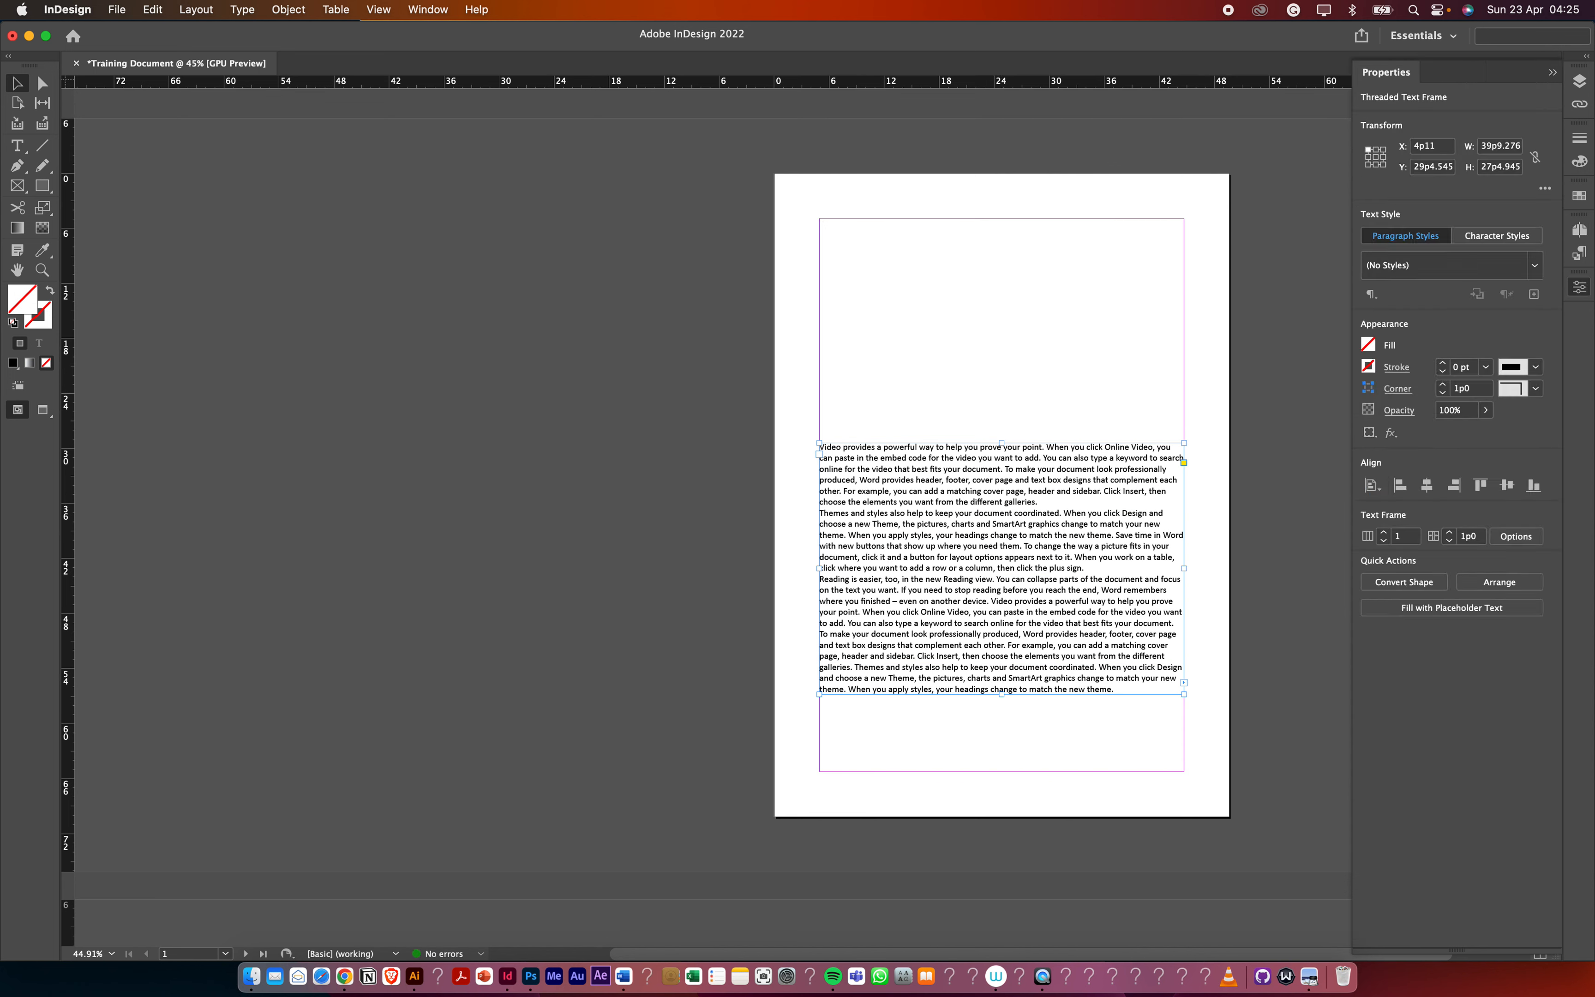
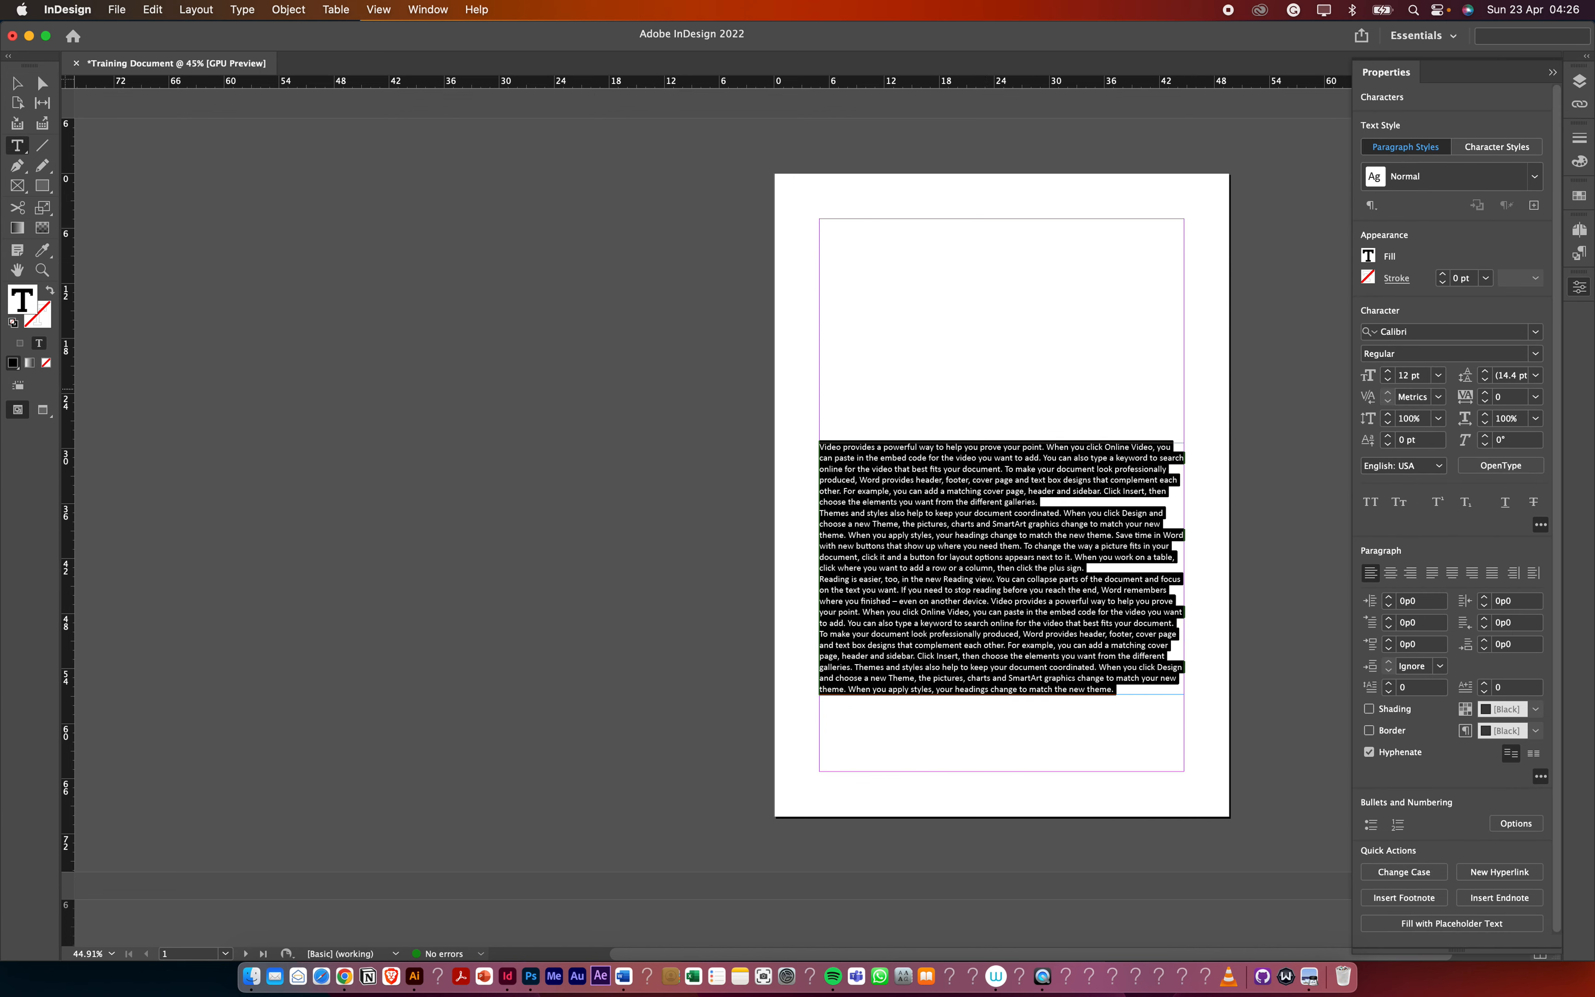
{"action": "left_click", "coordinate": [1387, 371]}
{"action": "left_click", "coordinate": [1388, 370]}
{"action": "left_click", "coordinate": [1387, 371]}
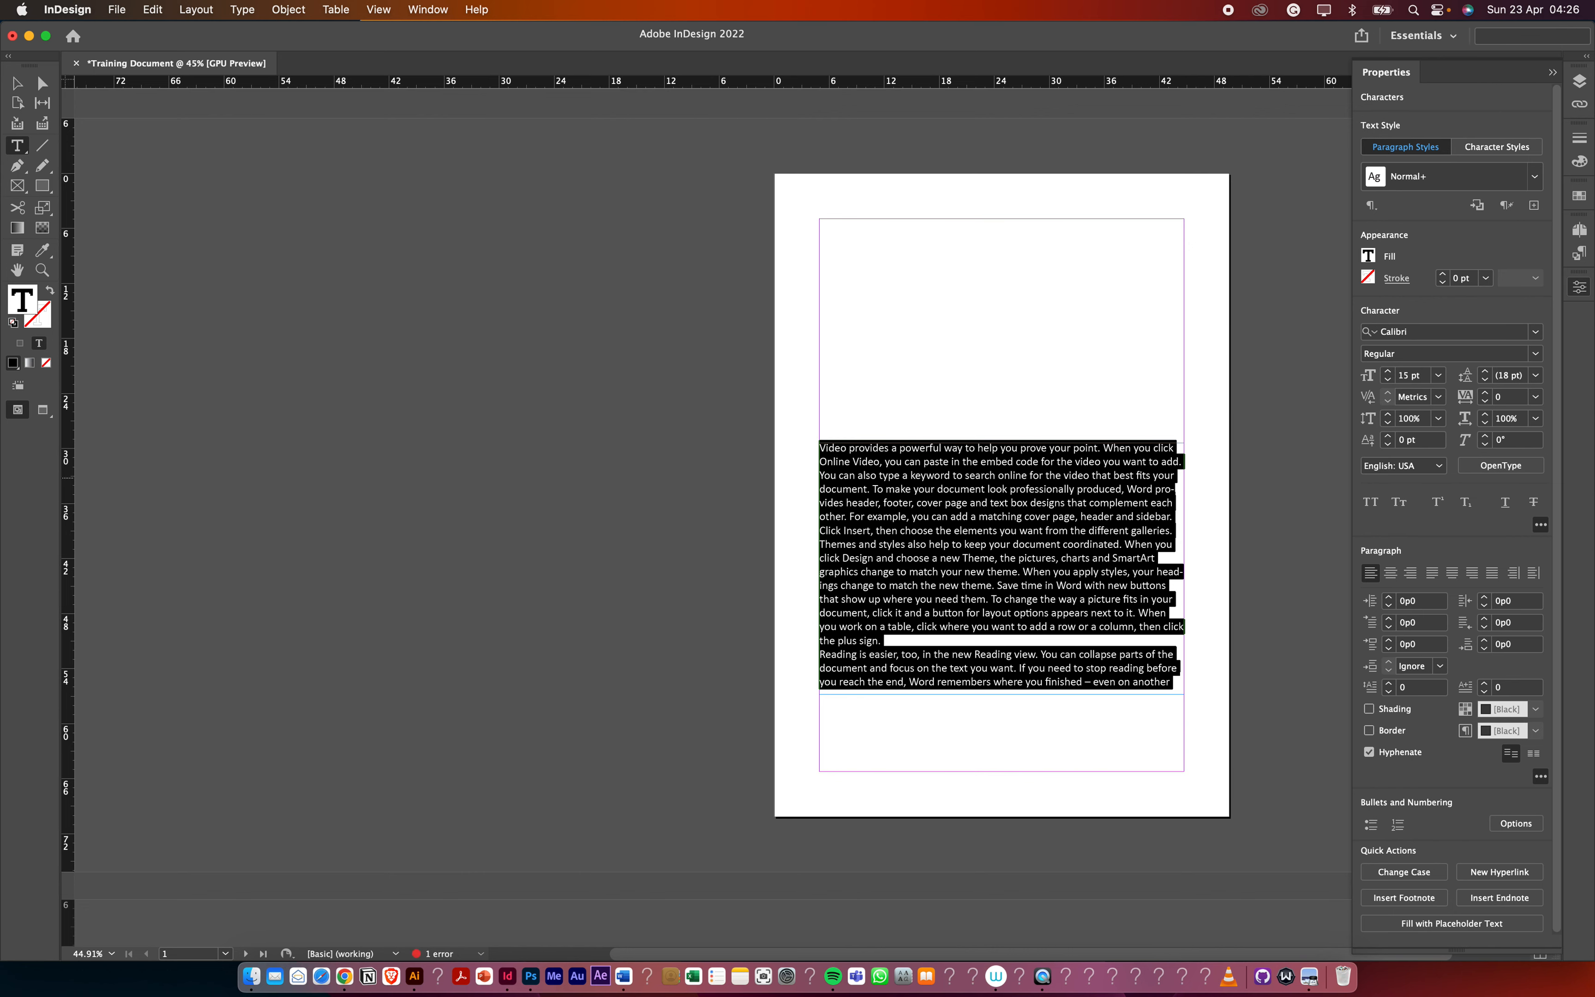
{"action": "left_click", "coordinate": [1535, 353]}
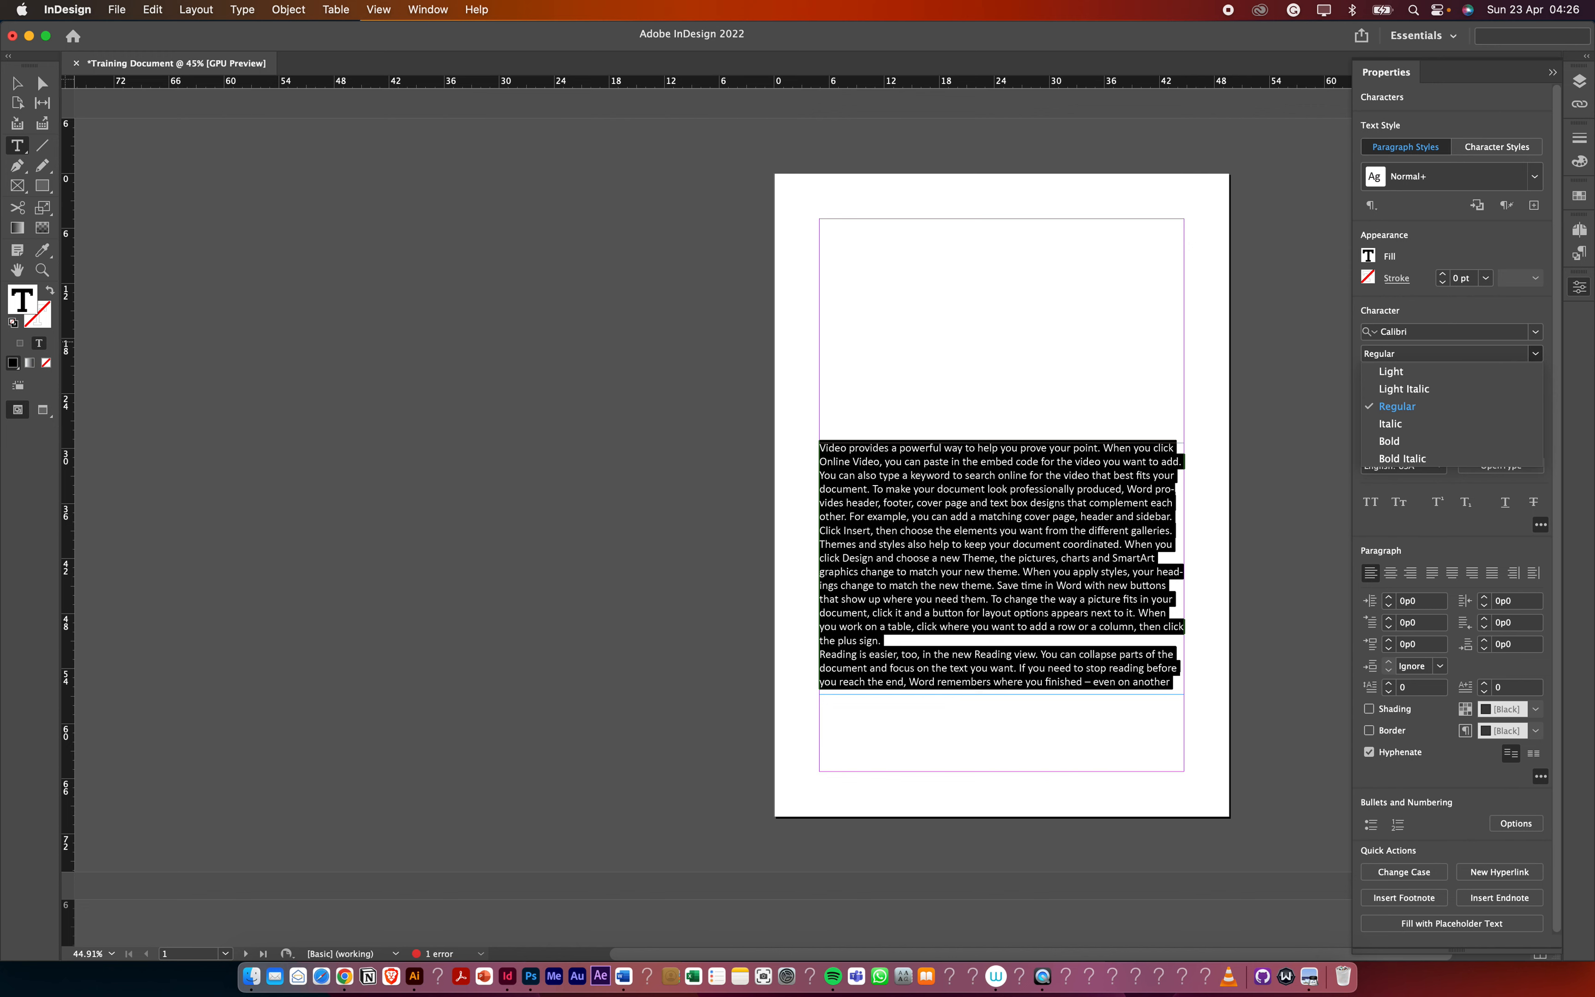
{"action": "left_click", "coordinate": [1536, 333]}
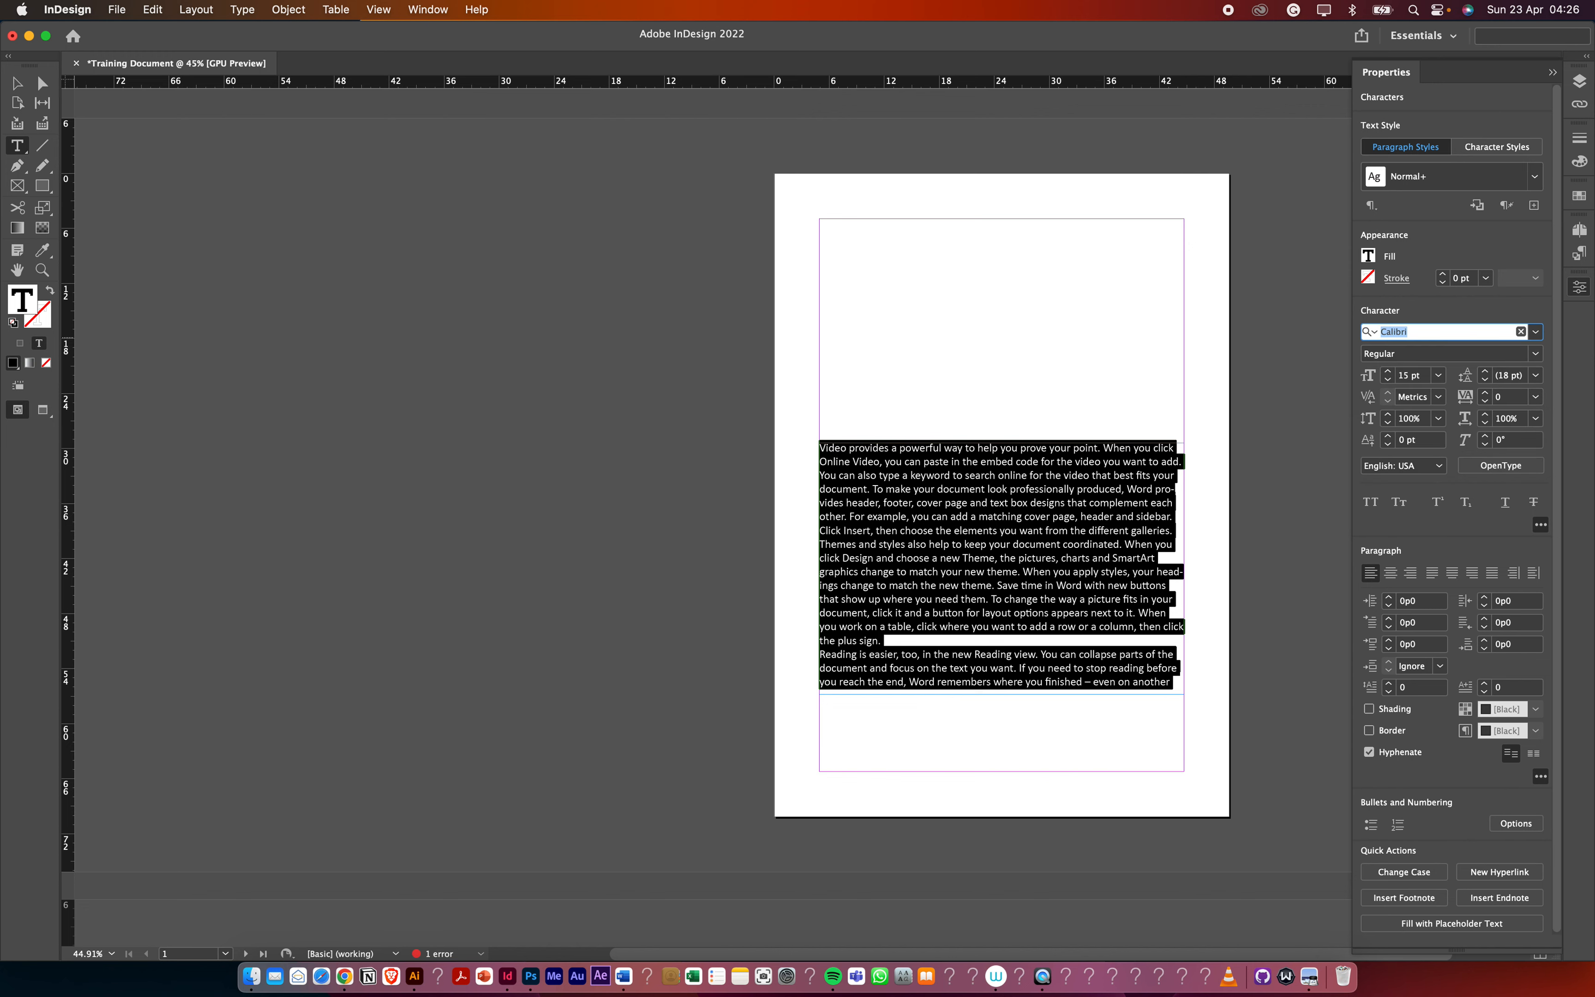
{"action": "type", "text": "mazz"}
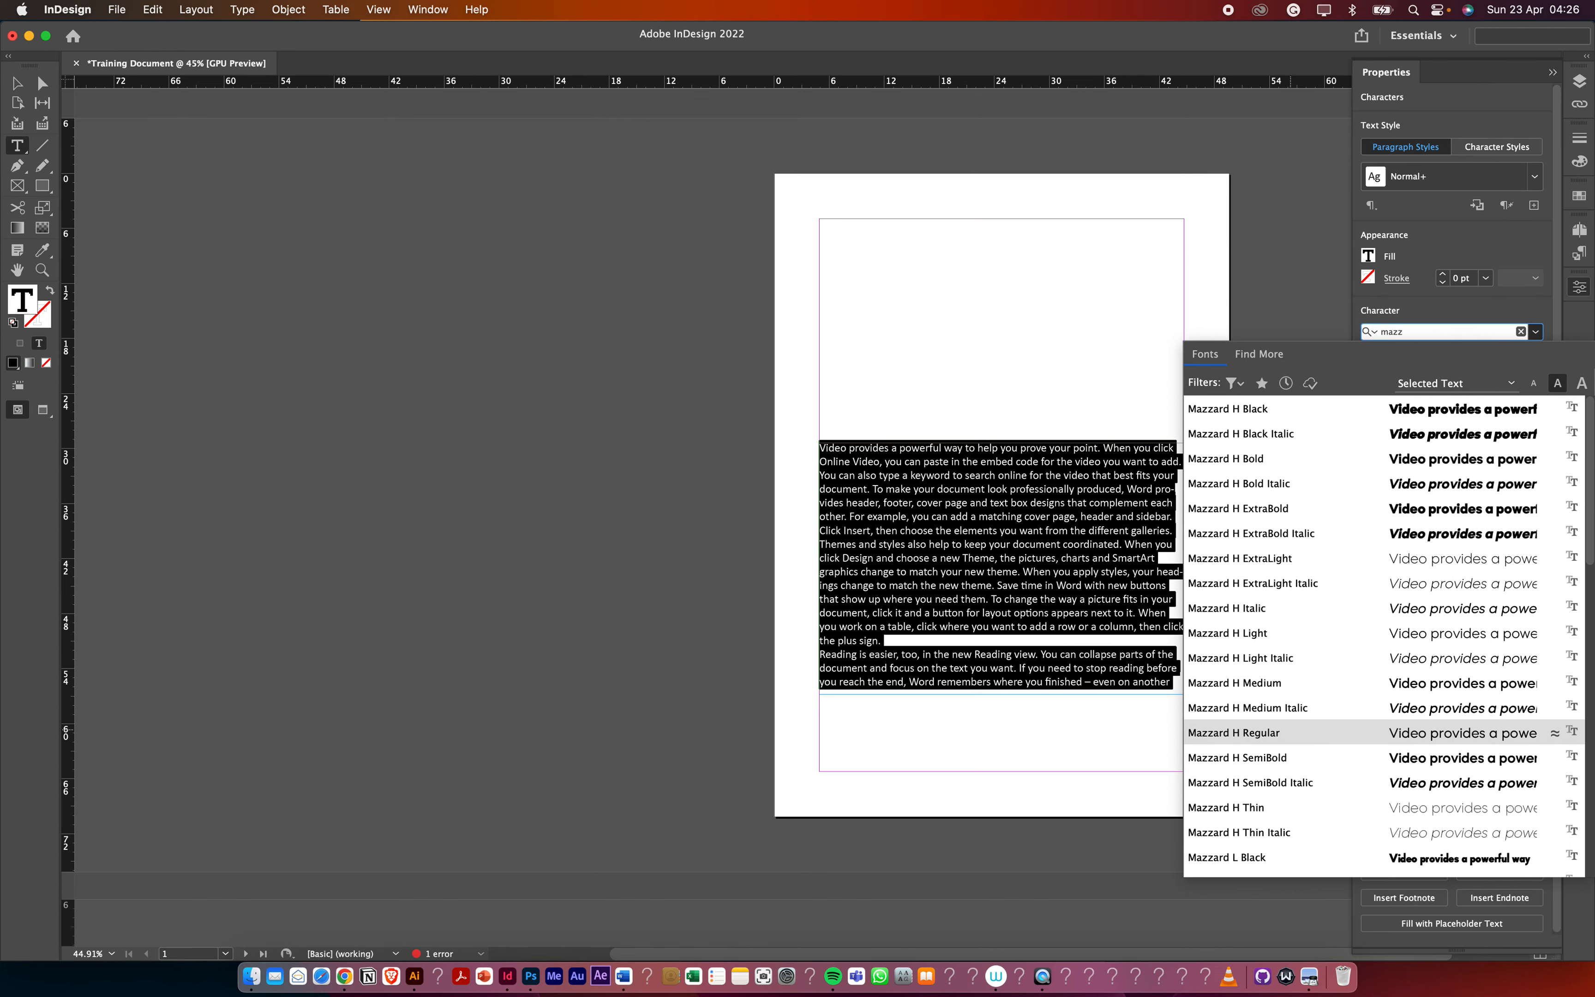
{"action": "key", "text": "Return"}
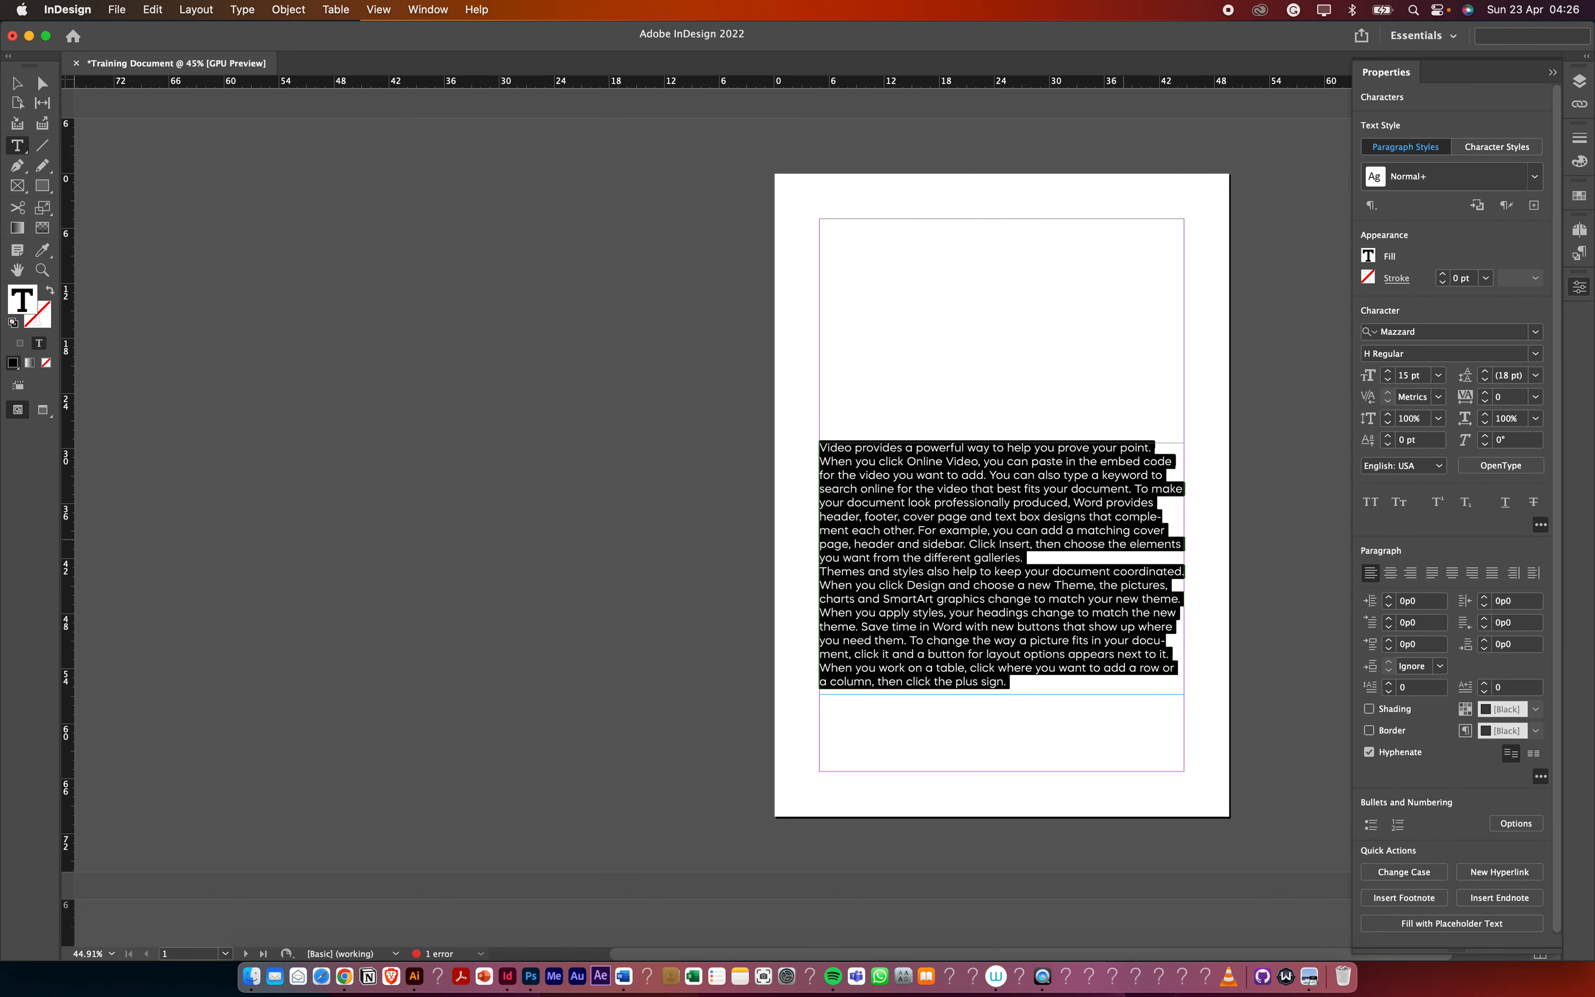
Insert an empty line before the paragraph beginning "Themes and styles also help" on page 1
{"action": "left_click", "coordinate": [820, 571]}
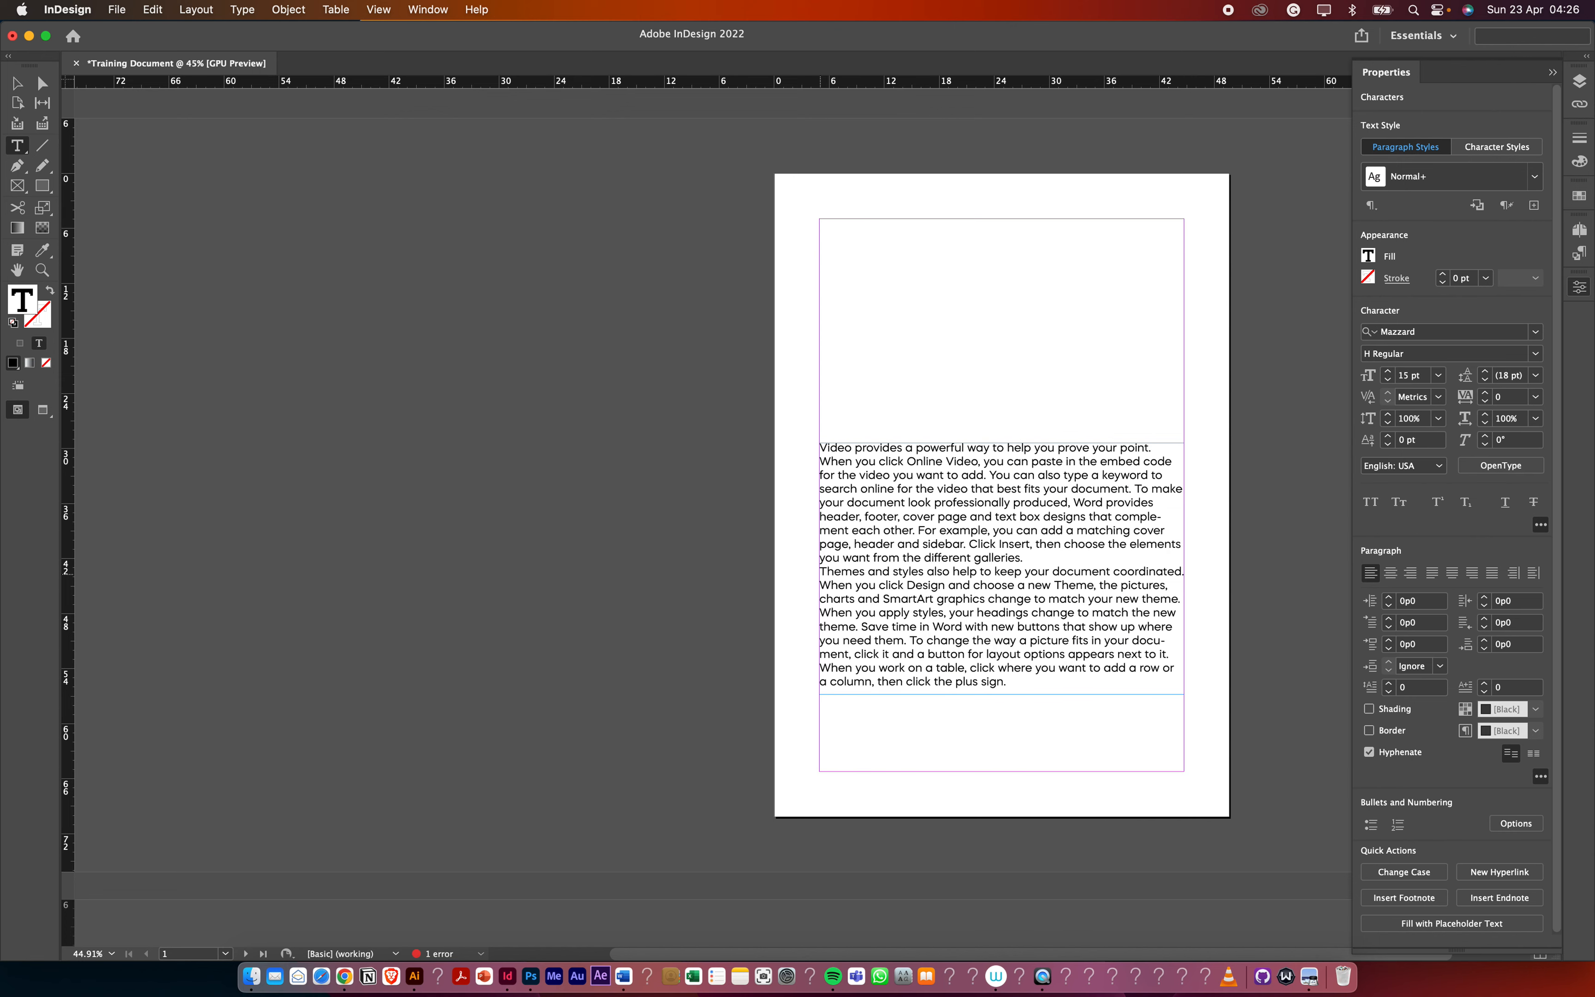
{"action": "key", "text": "Return"}
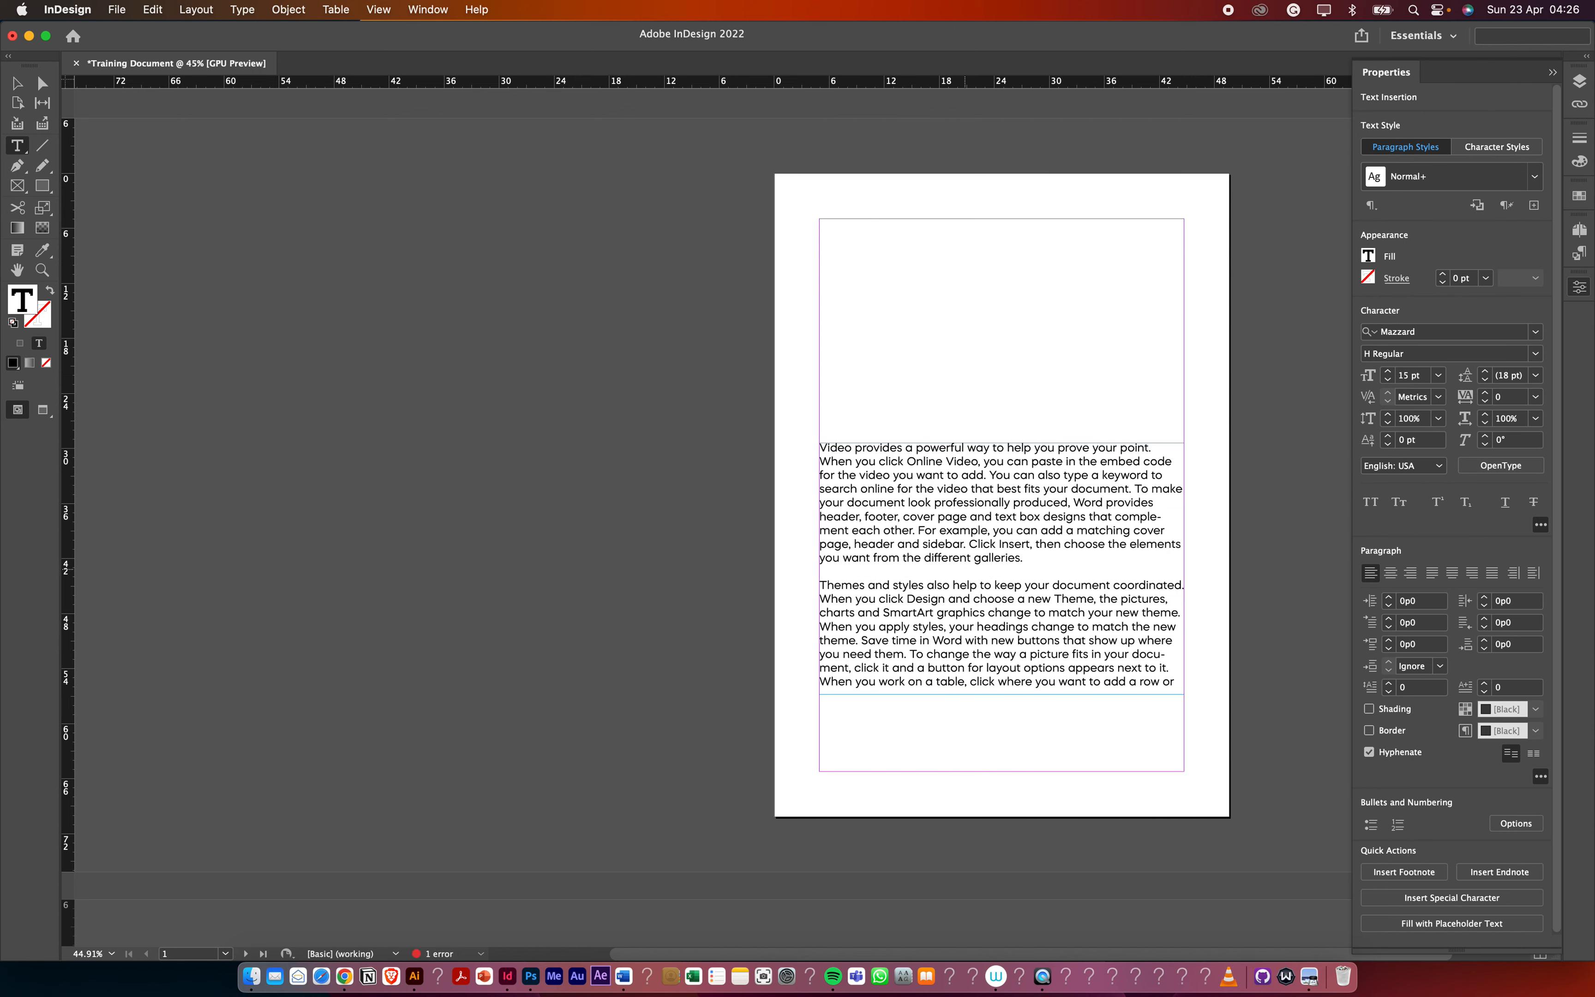
Try centred and justified alignment on the whole text, return it to left alignment, and turn off hyphenation
{"action": "key", "text": "super+a"}
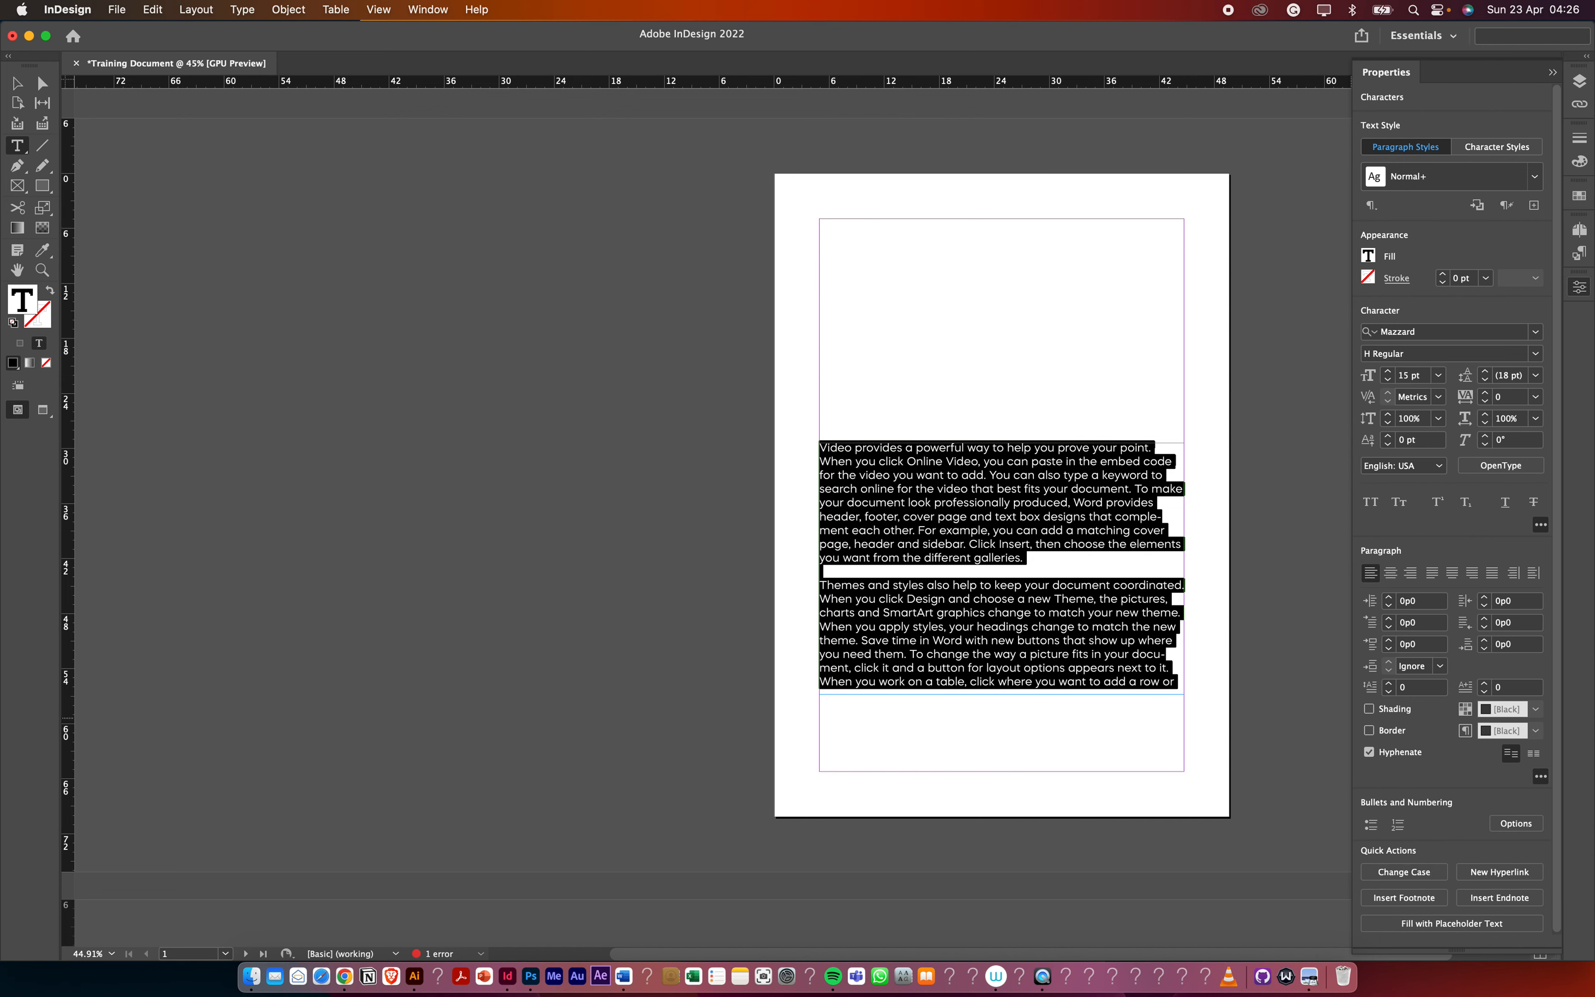
{"action": "left_click", "coordinate": [1390, 573]}
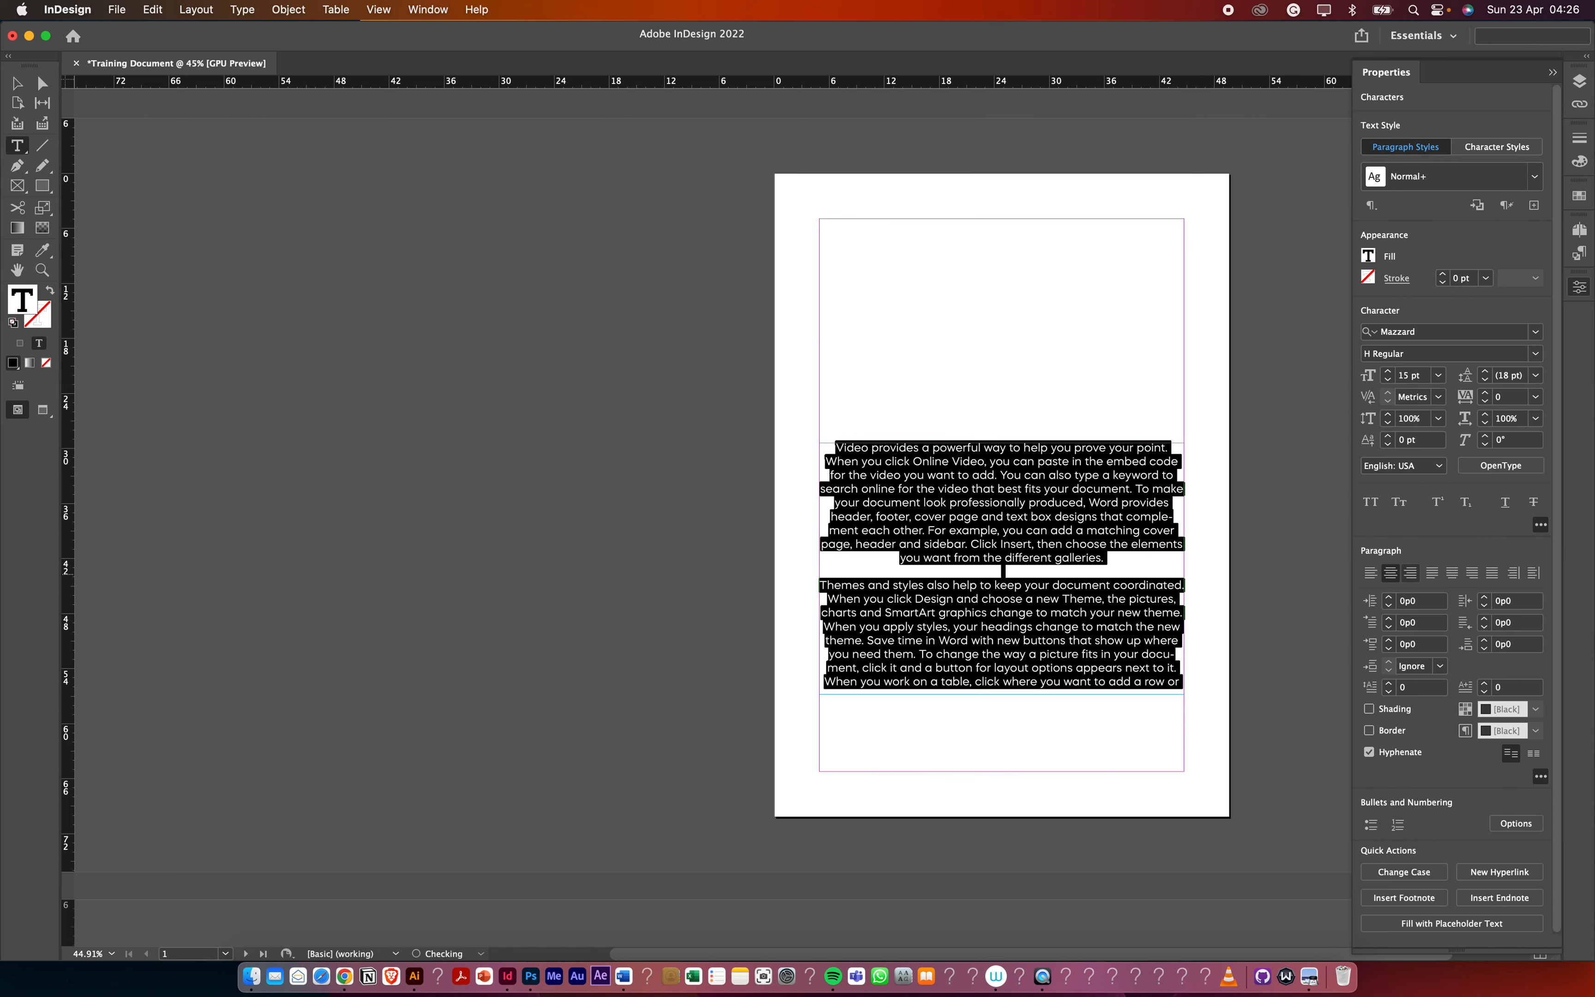
{"action": "left_click", "coordinate": [1432, 572]}
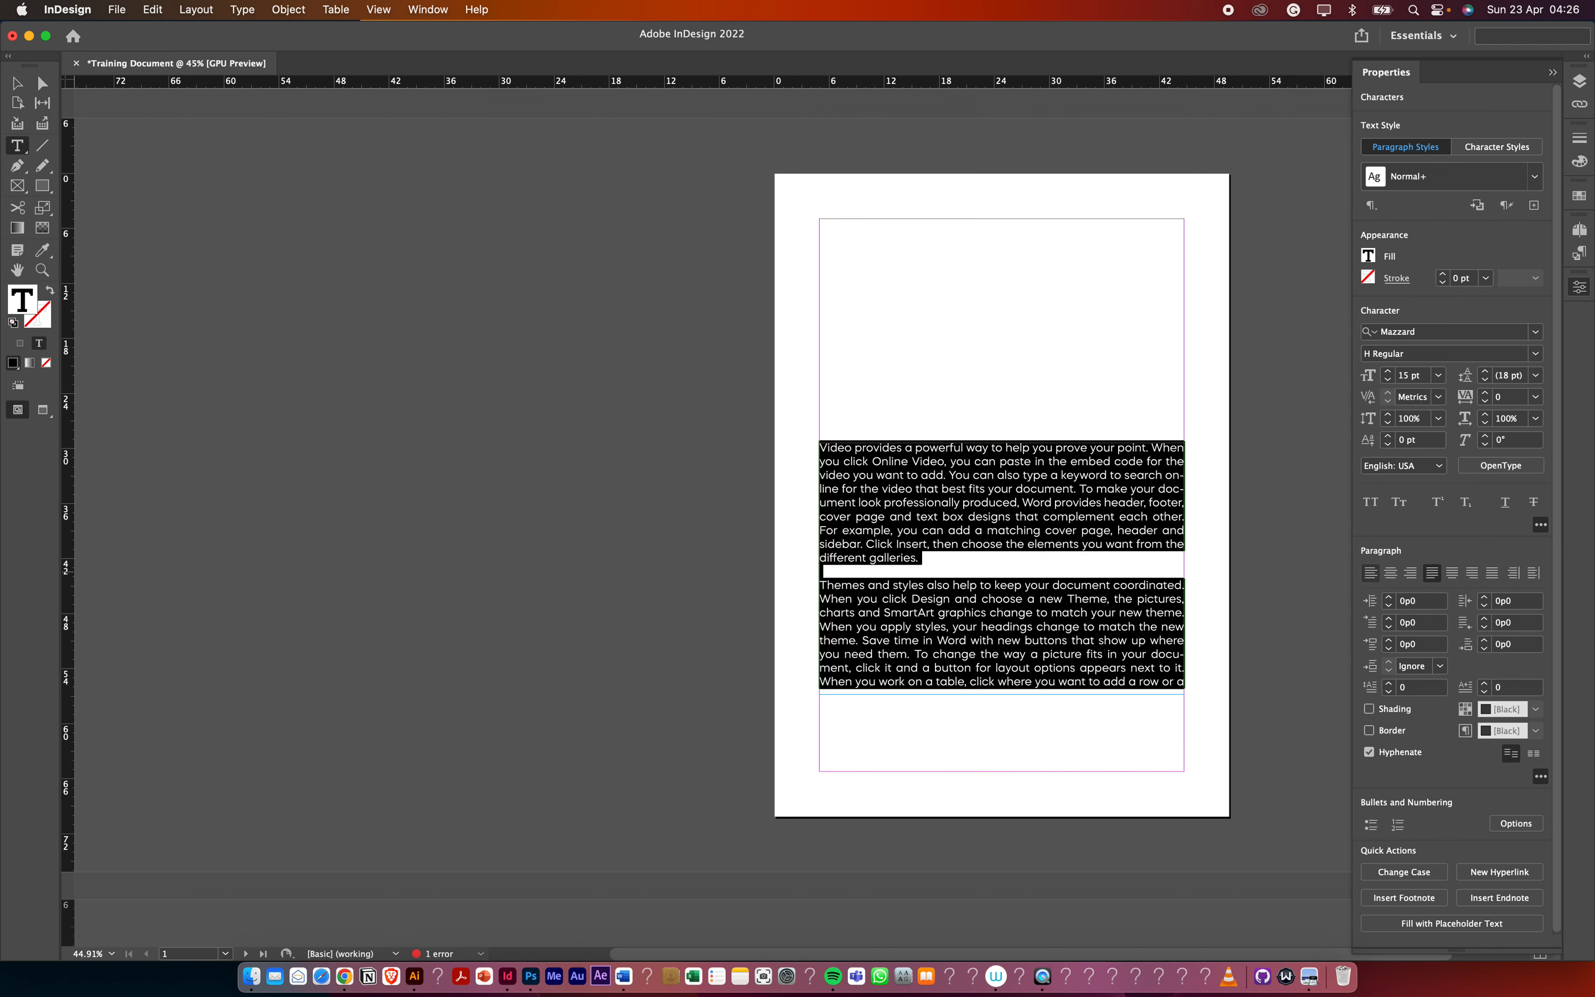
{"action": "left_click", "coordinate": [1370, 572]}
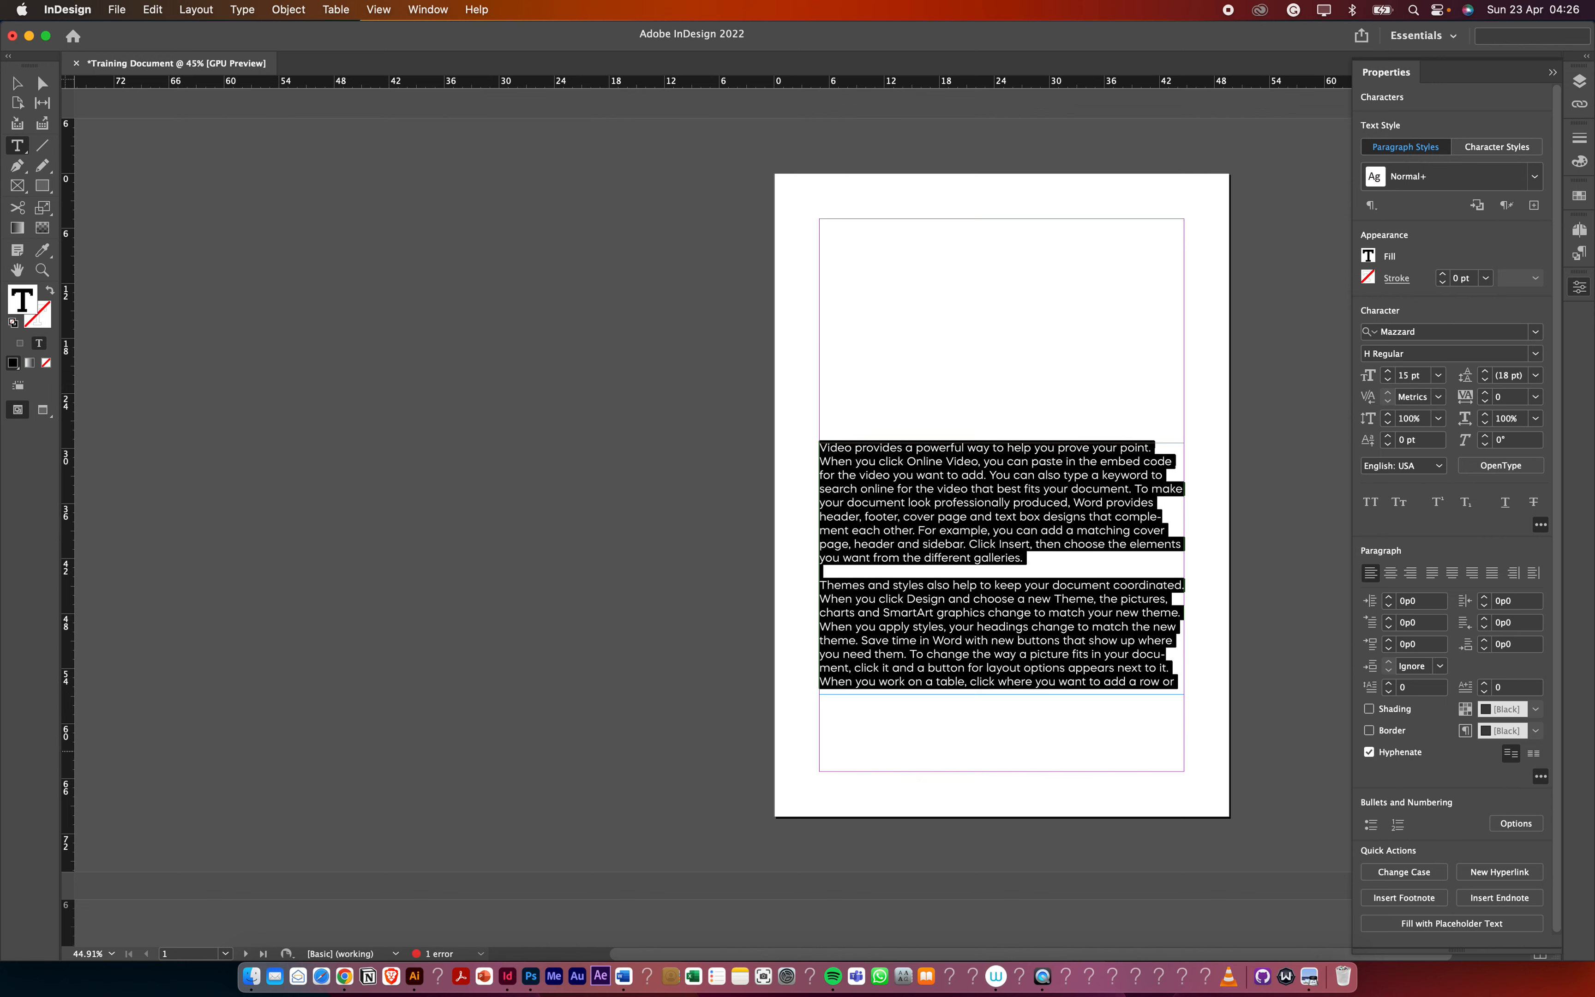
{"action": "left_click", "coordinate": [1369, 752]}
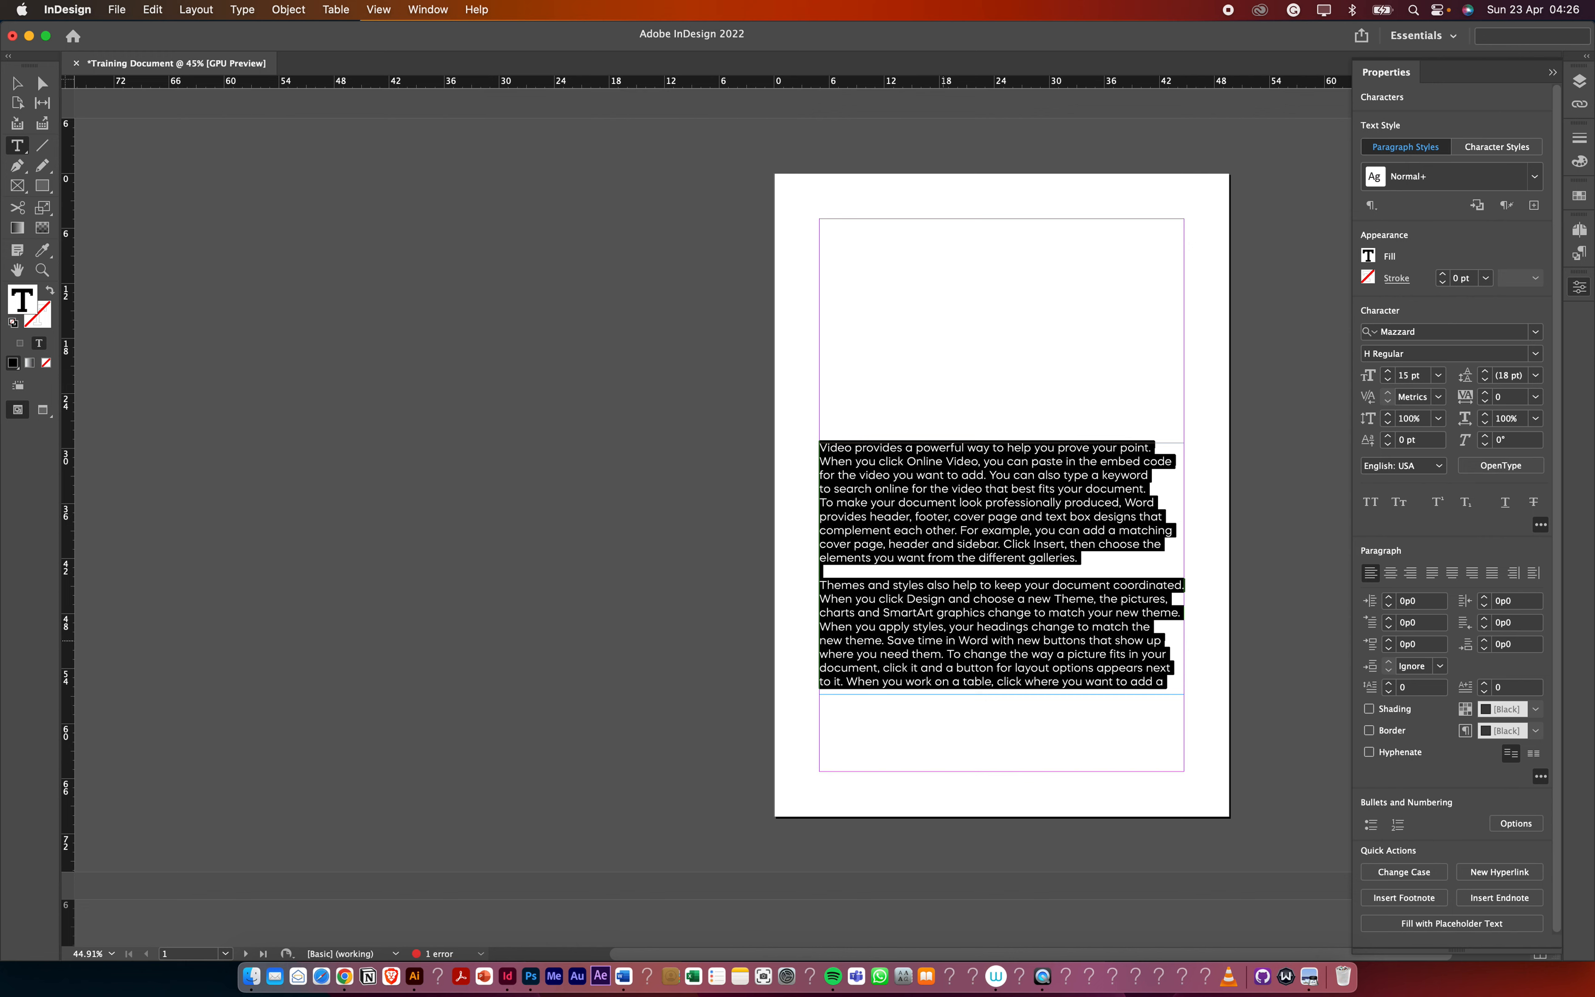
{"action": "left_click", "coordinate": [943, 640]}
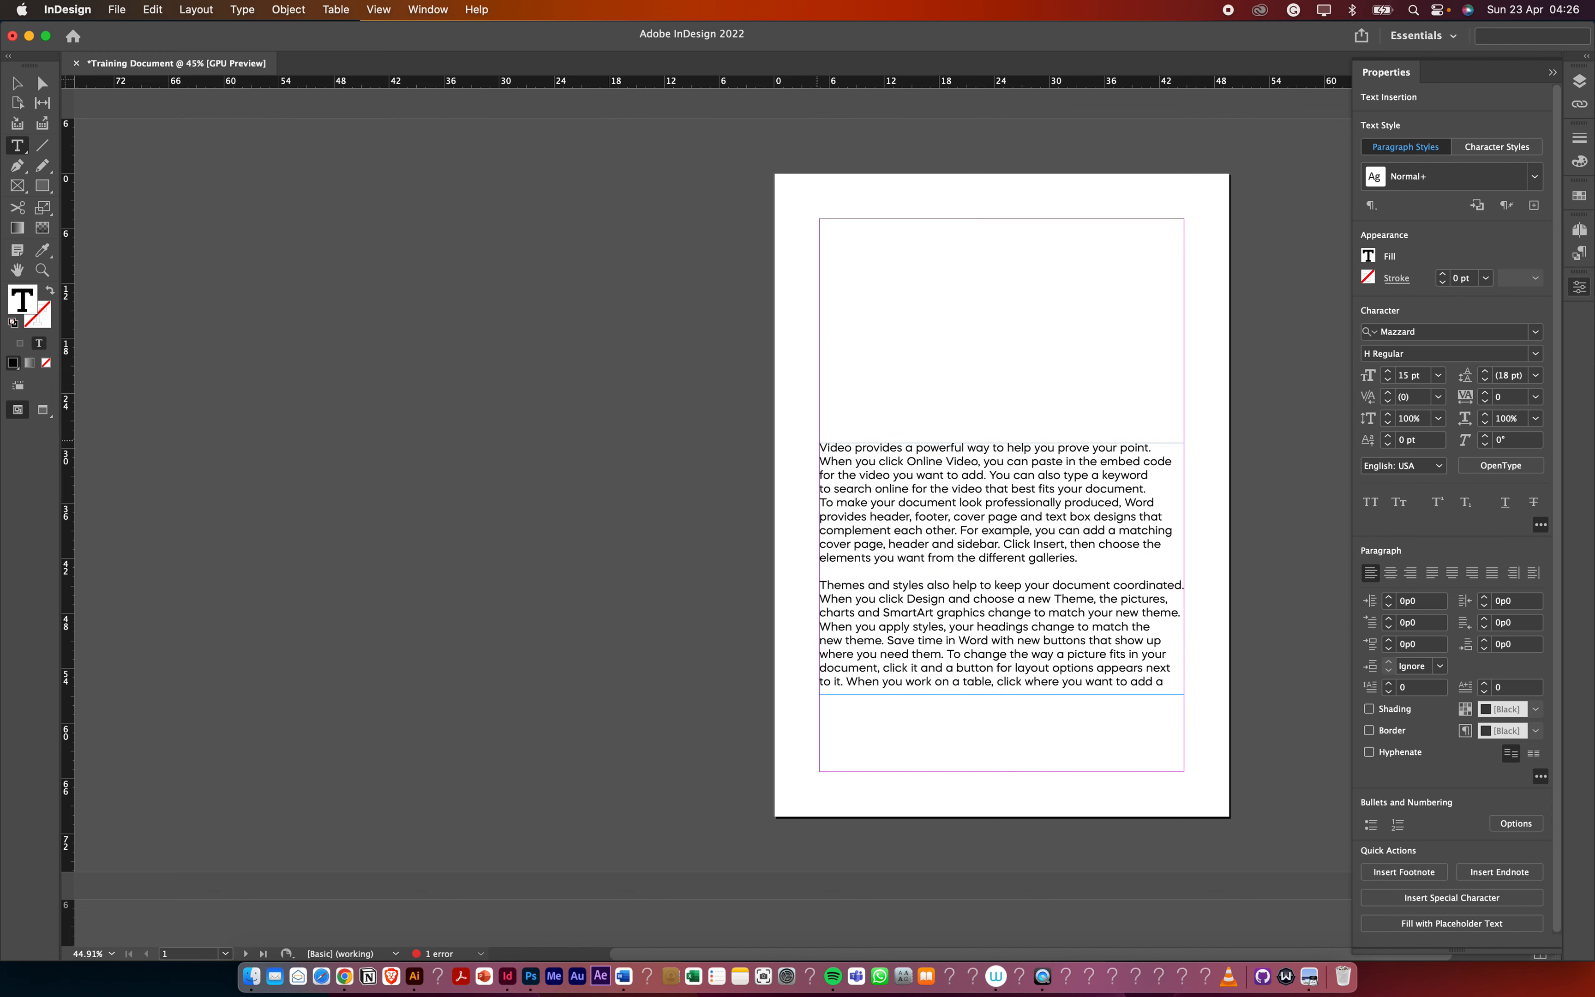
Try bullets on page 1's paragraphs, removing the one on the empty line, and undo the bulleted-list formatting
{"action": "left_click_drag", "start_coordinate": [820, 447], "coordinate": [921, 694]}
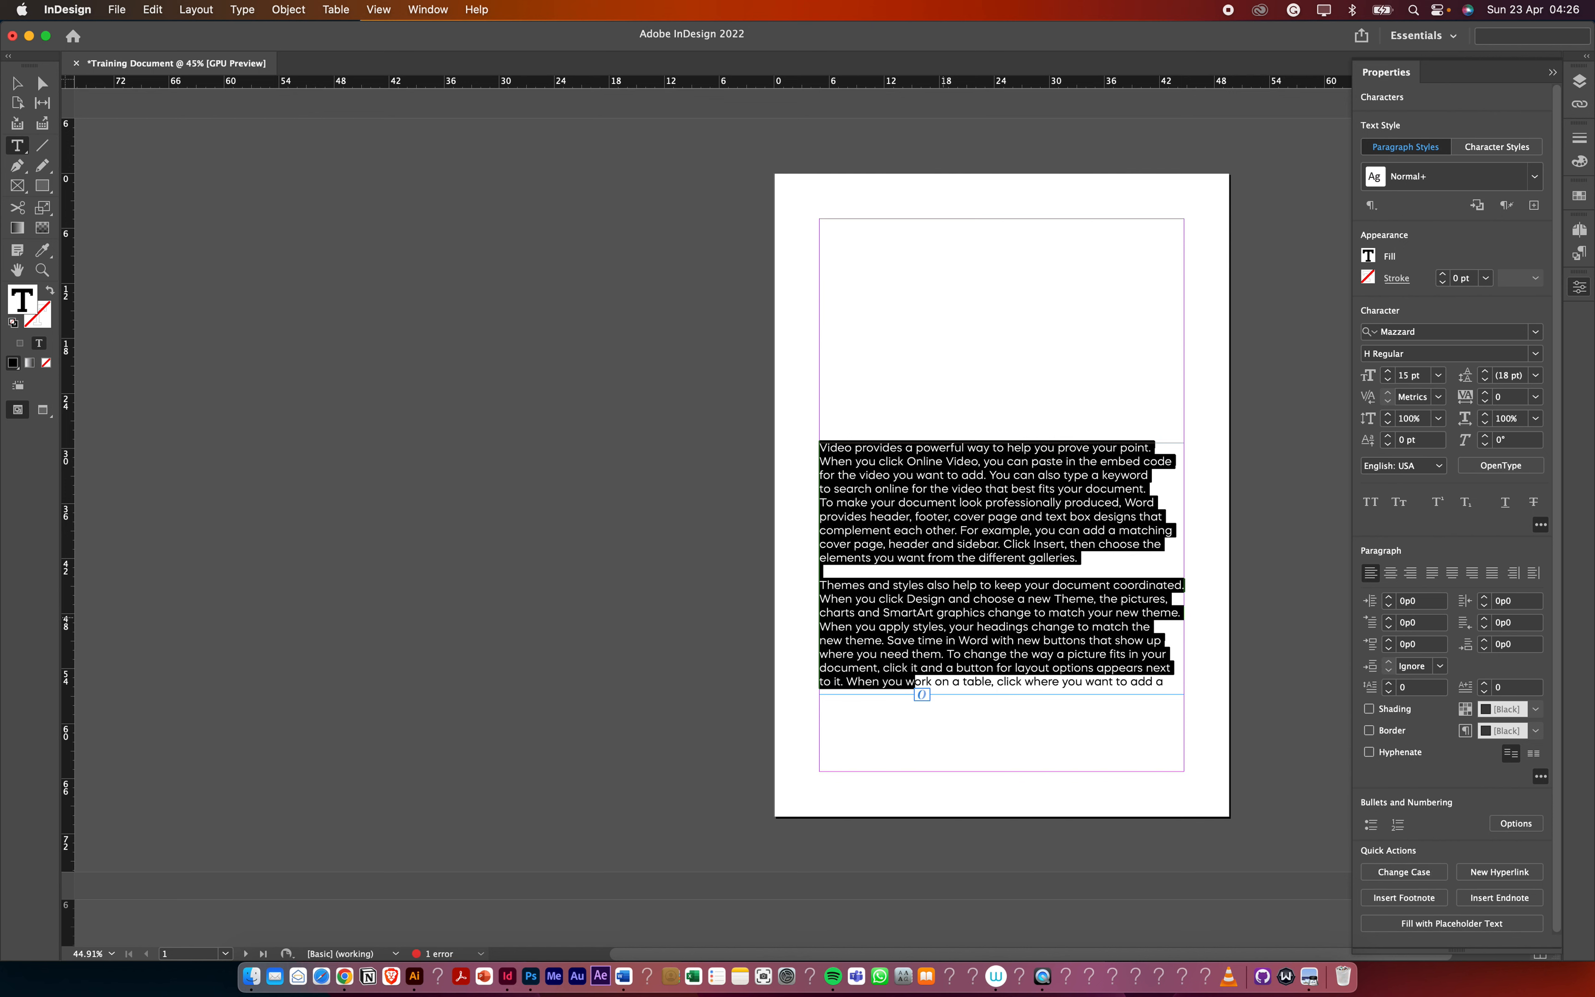
{"action": "left_click", "coordinate": [1371, 825]}
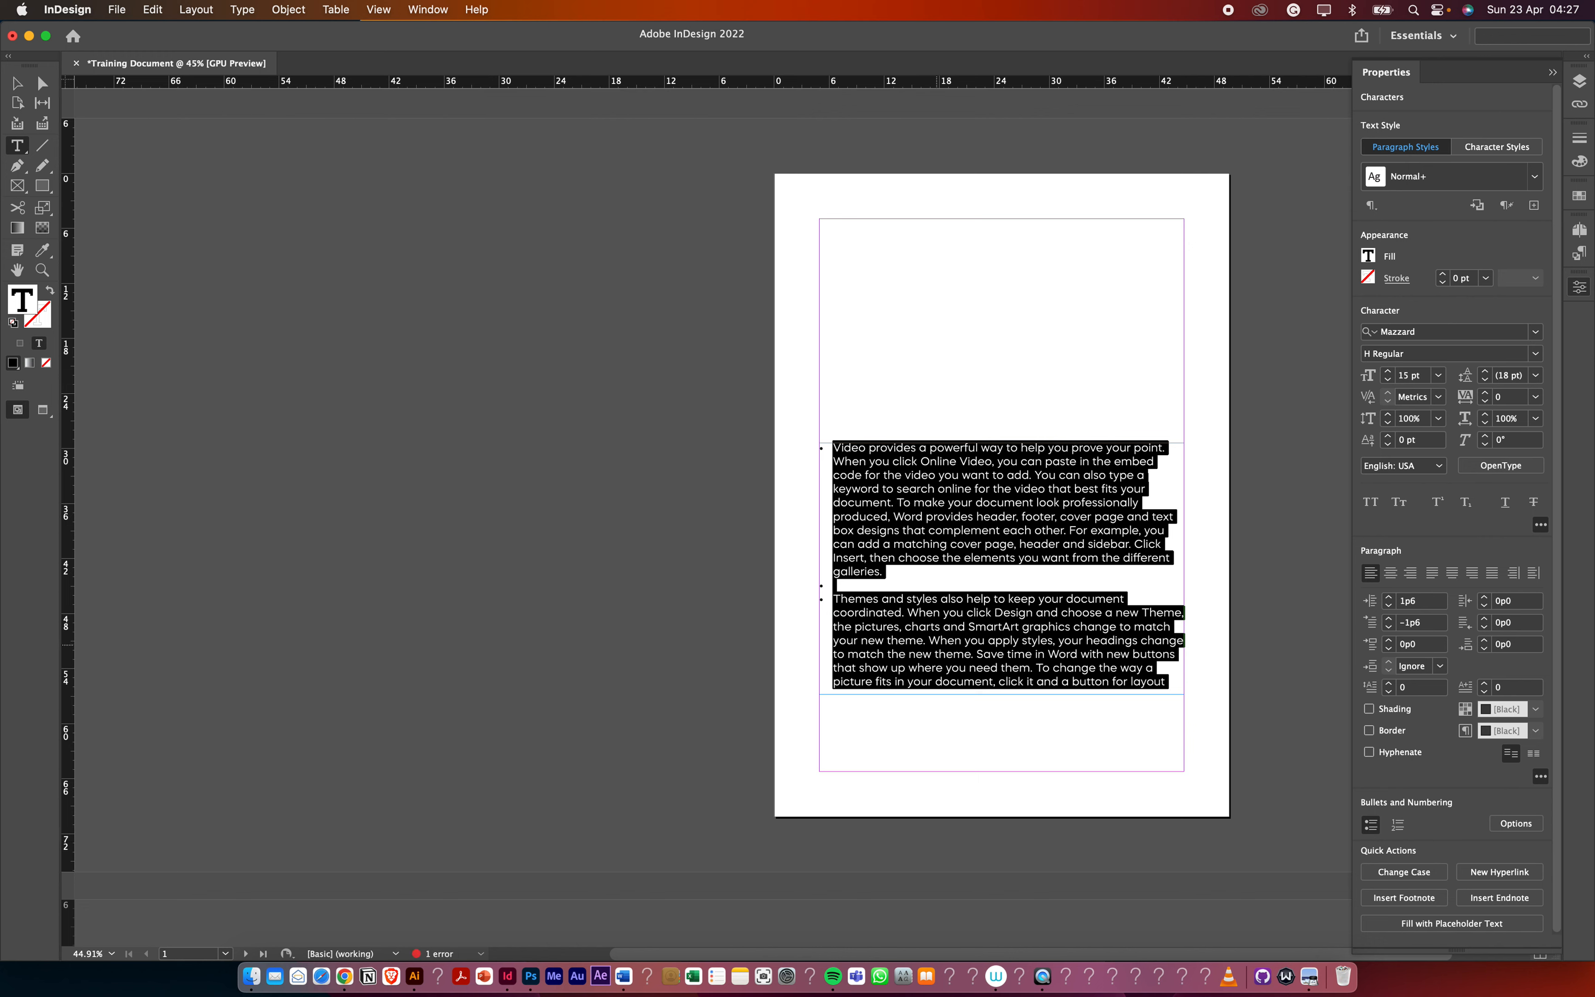
{"action": "left_click", "coordinate": [835, 585]}
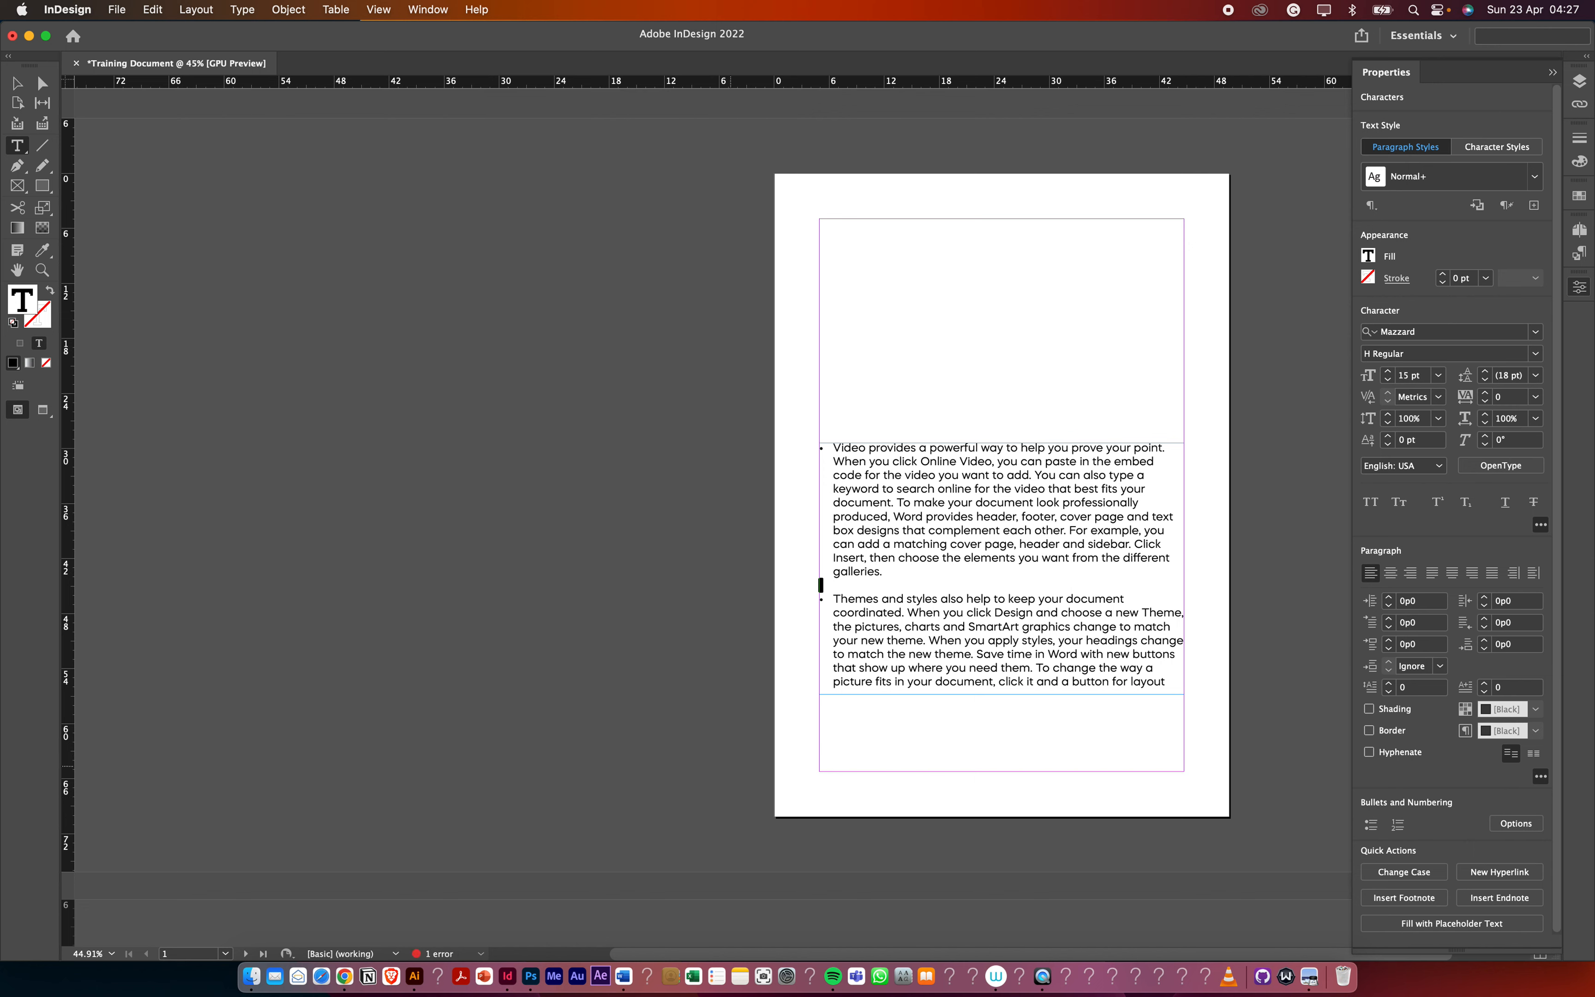
{"action": "key", "text": "super+z"}
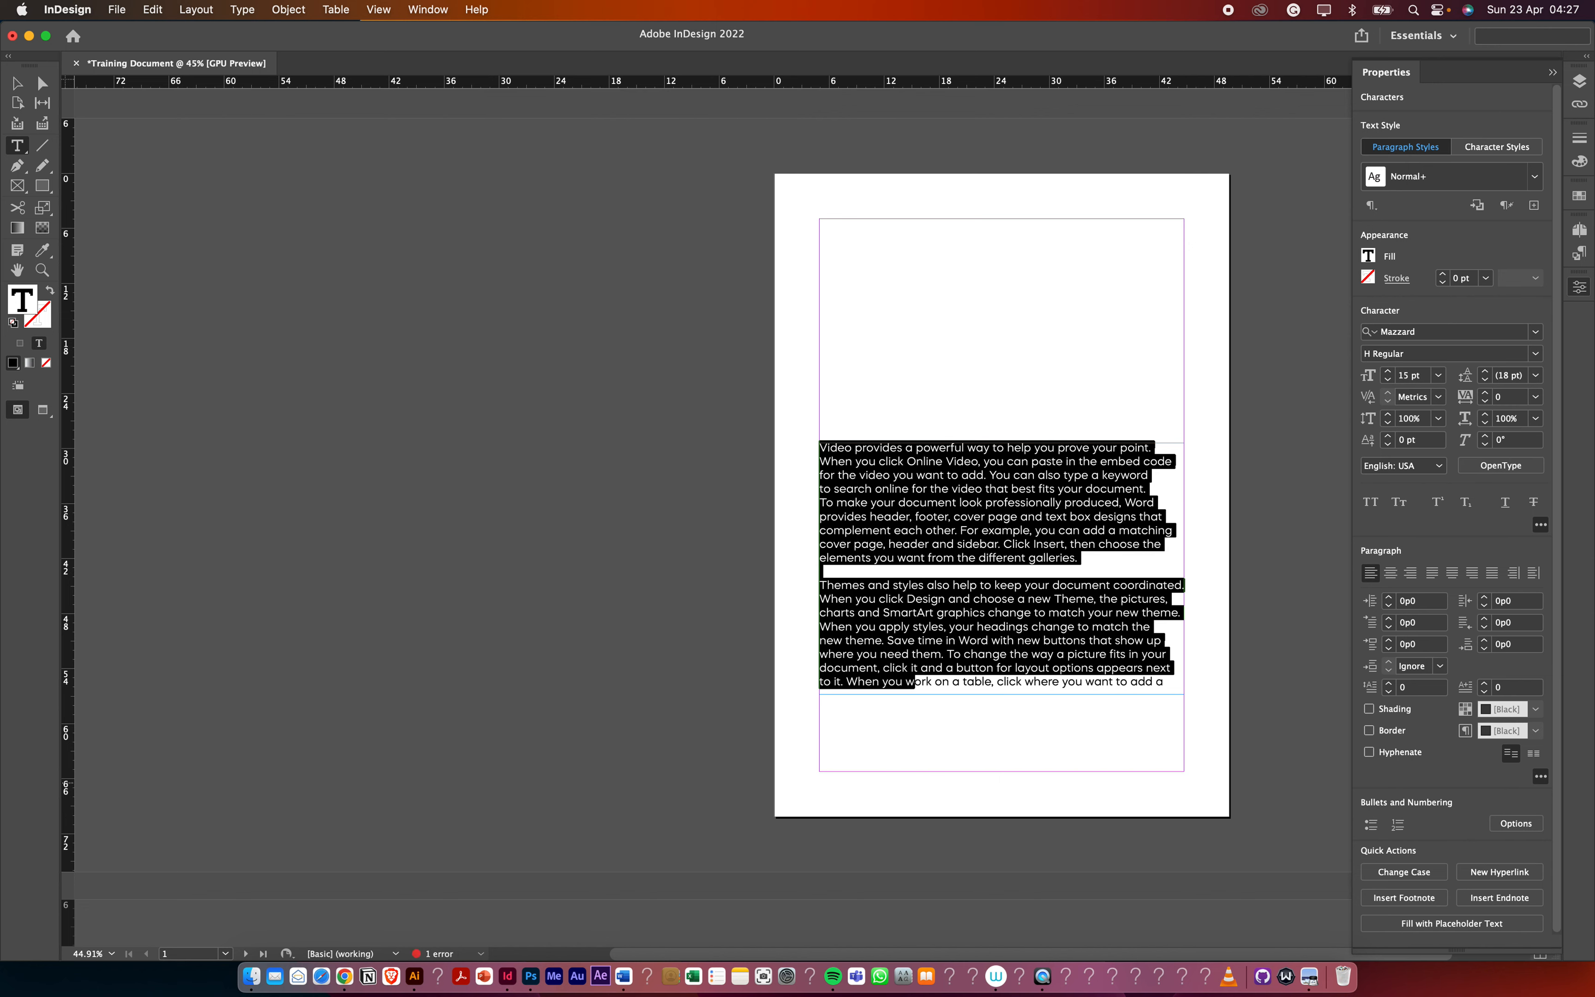
{"action": "left_click", "coordinate": [940, 475]}
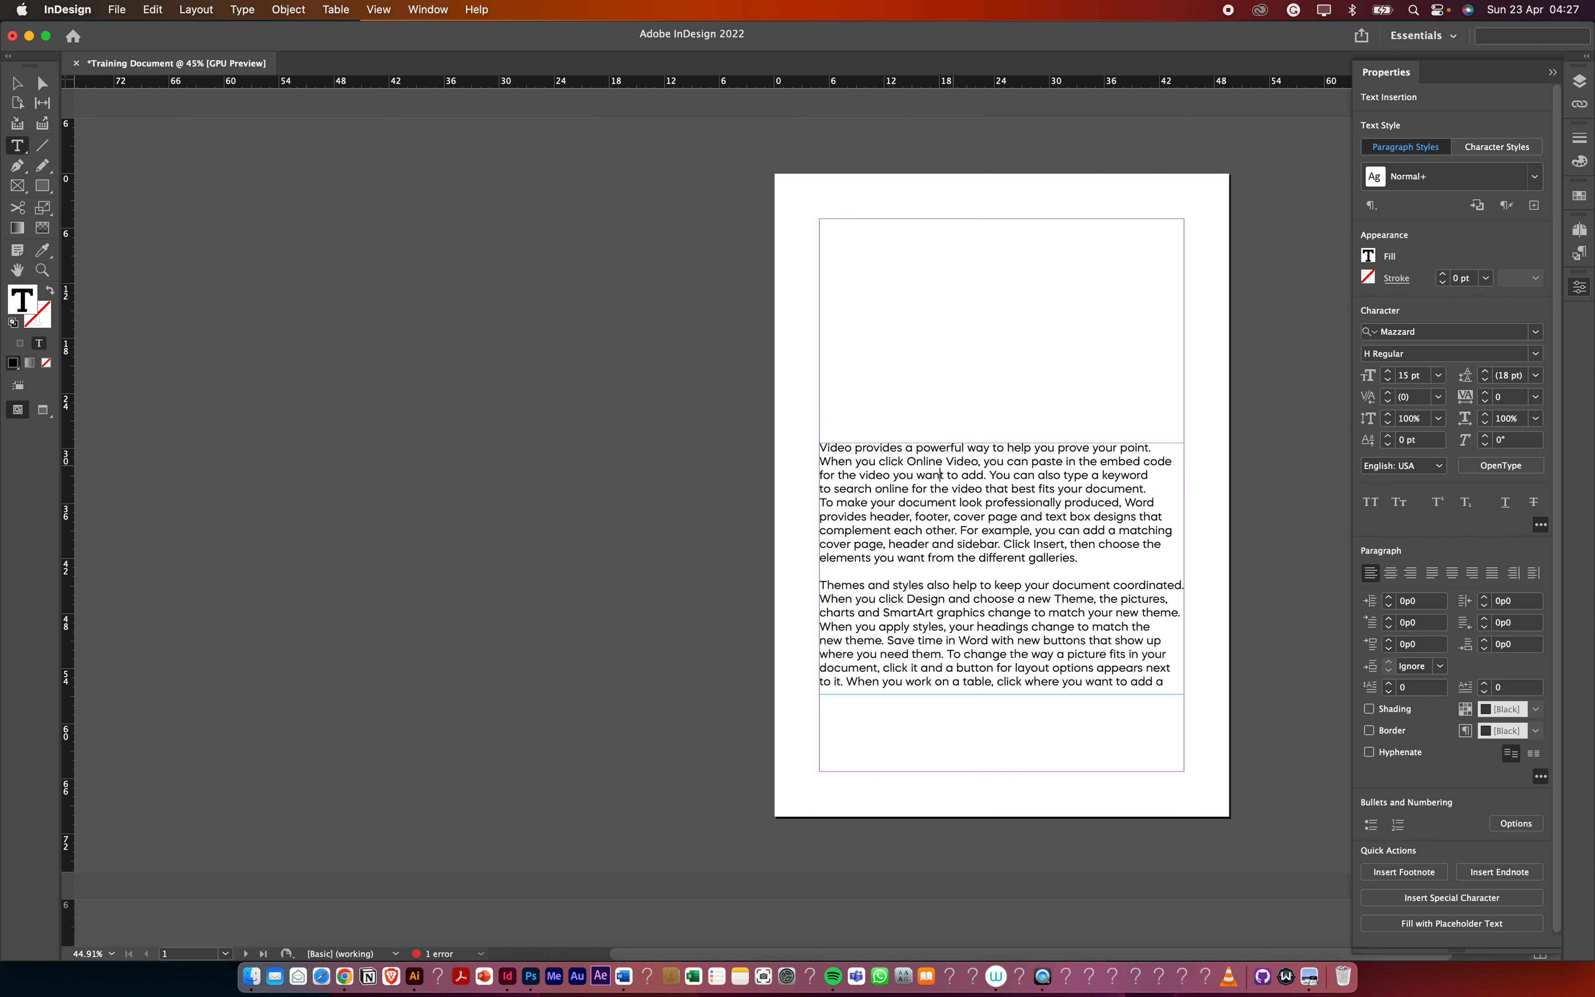
Copy "Video provides a powerful way to help you prove your point." into a new text frame about 39p9 by 8p6 at page 1's upper margin
{"action": "left_click_drag", "start_coordinate": [1152, 447], "coordinate": [809, 452]}
{"action": "key", "text": "super+c"}
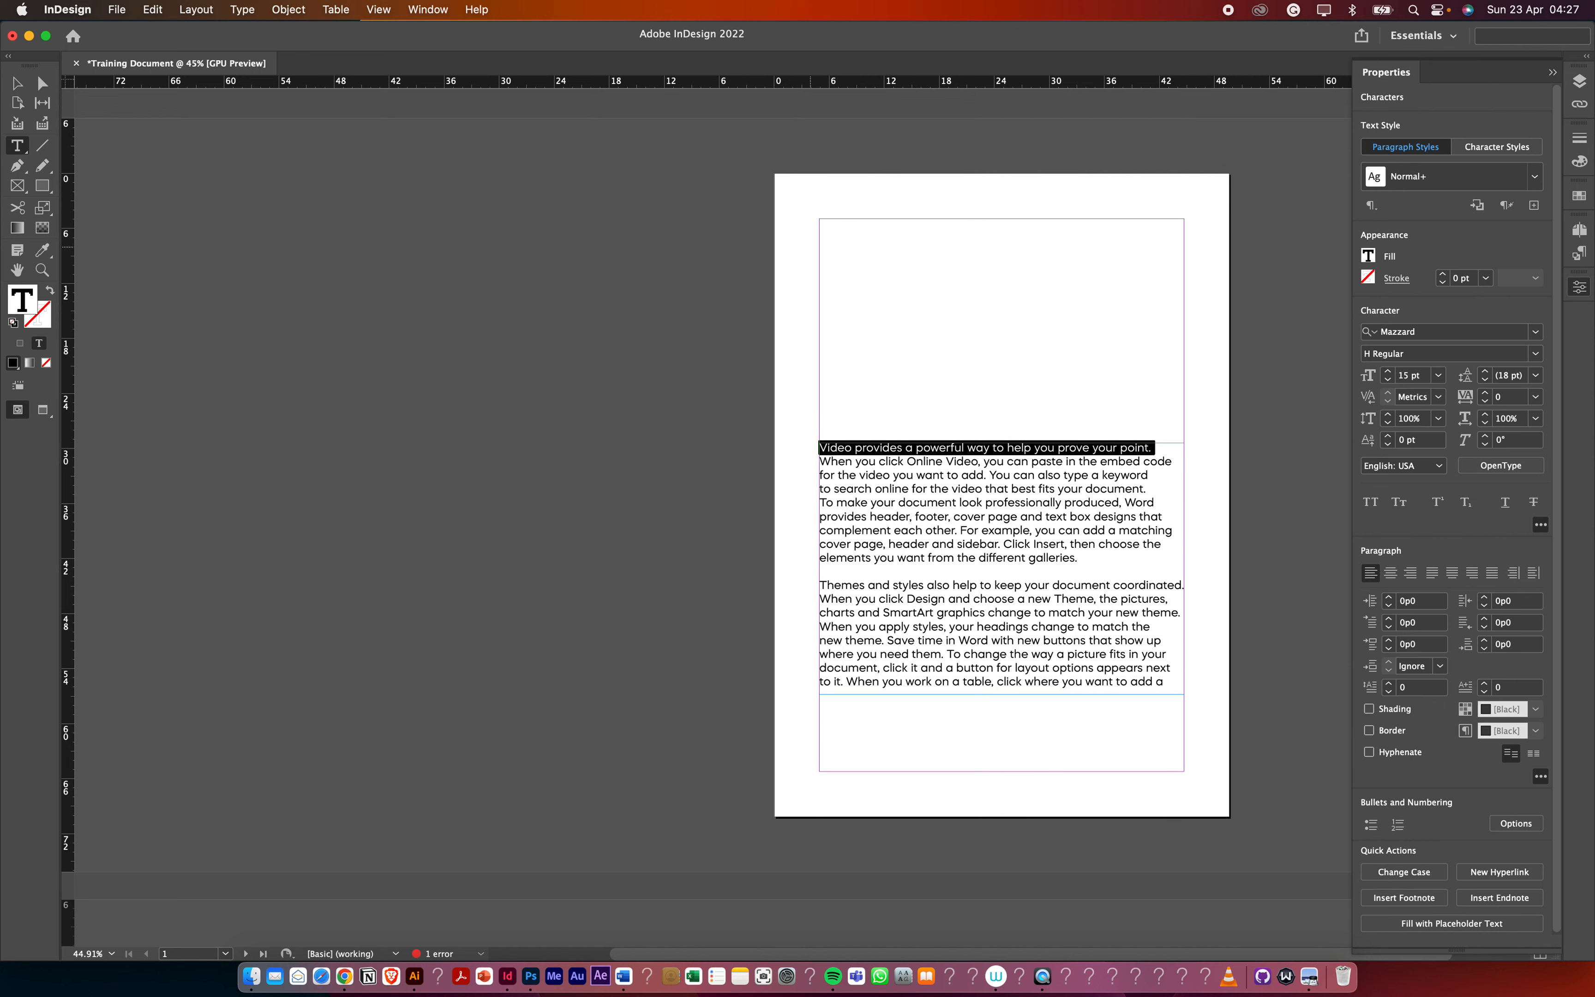
{"action": "left_click_drag", "start_coordinate": [819, 220], "coordinate": [1183, 297]}
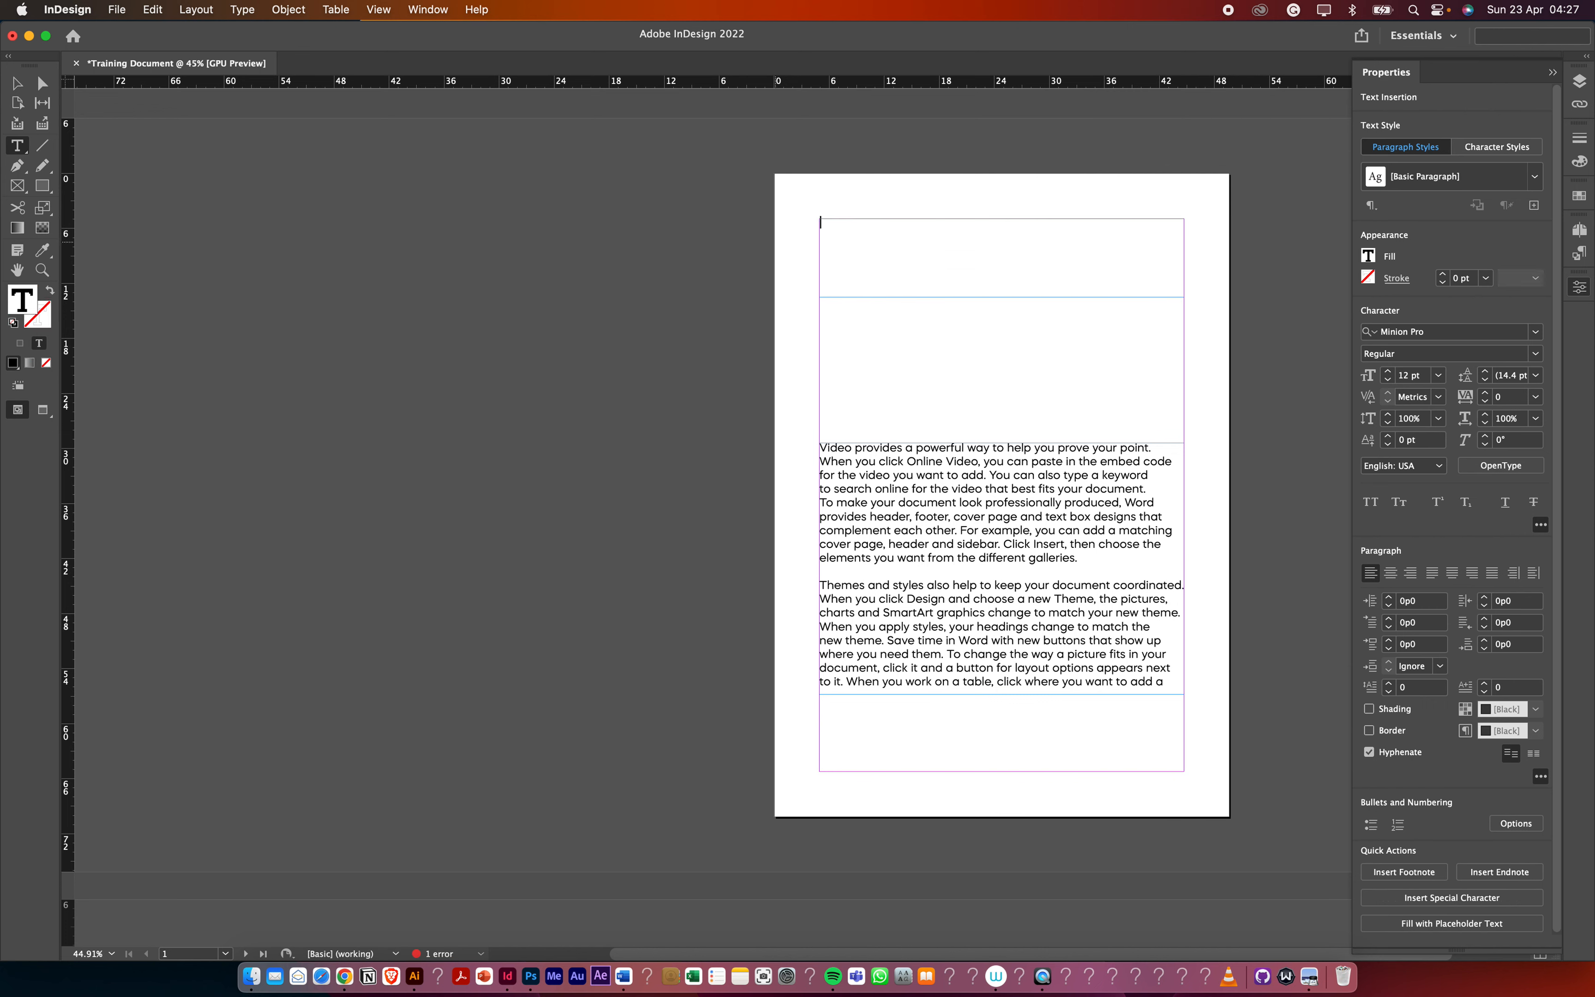
{"action": "key", "text": "super+v"}
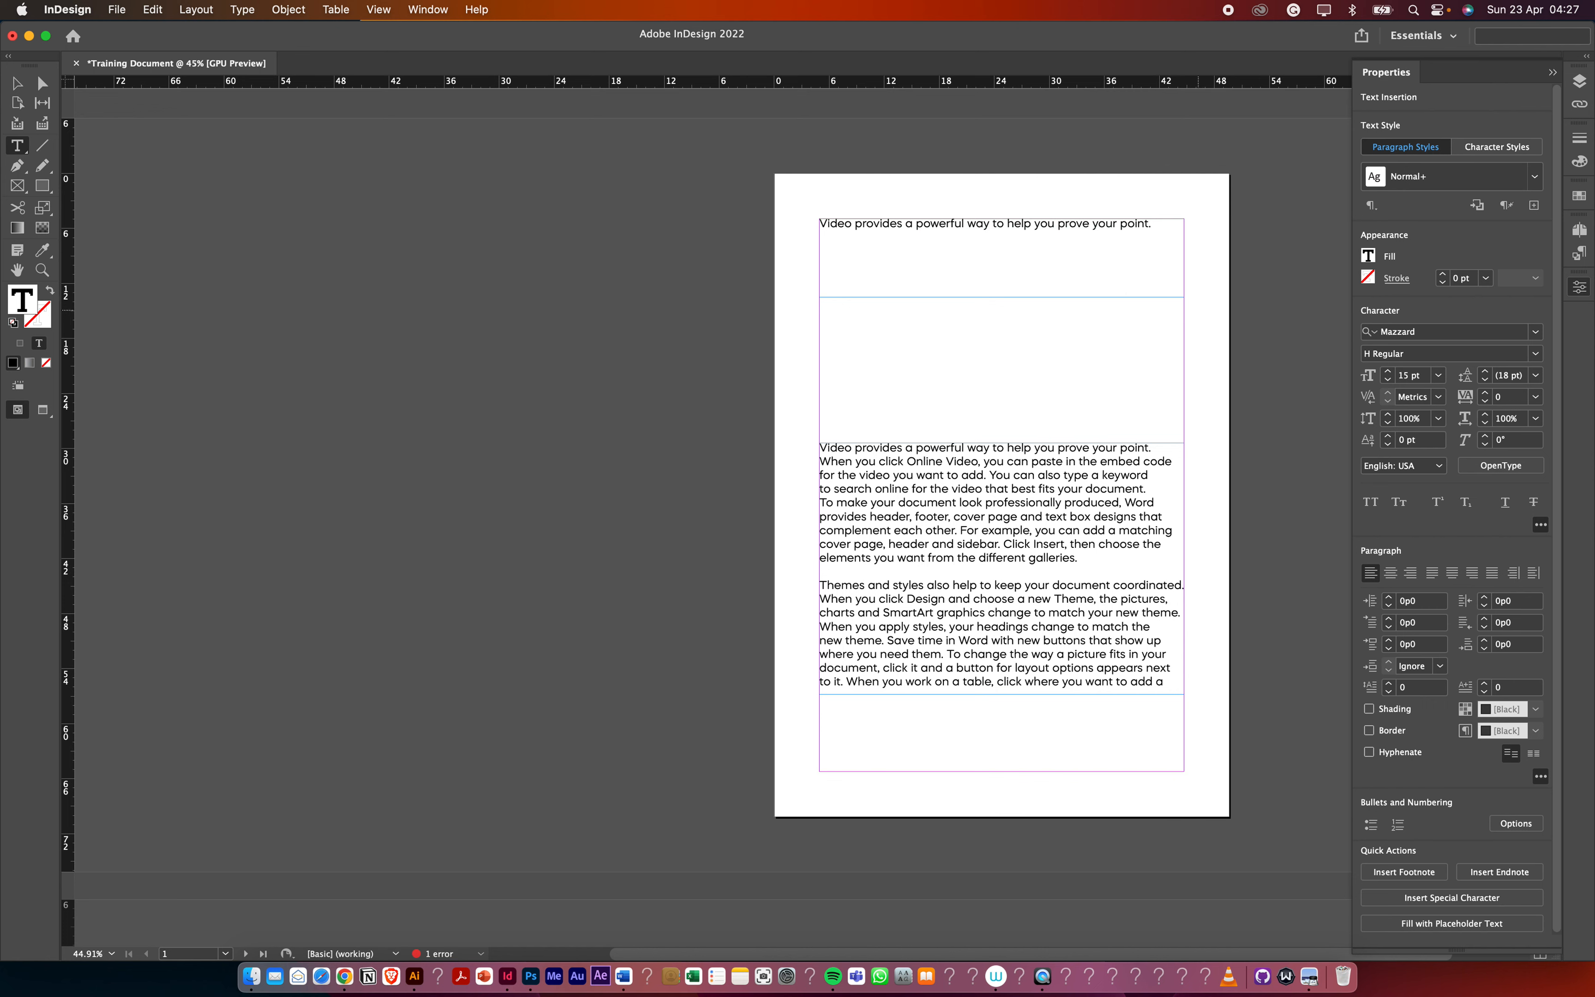
Format the copied sentence in the new frame as a heading in 30 pt Mazzard H Bold
{"action": "key", "text": "super+a"}
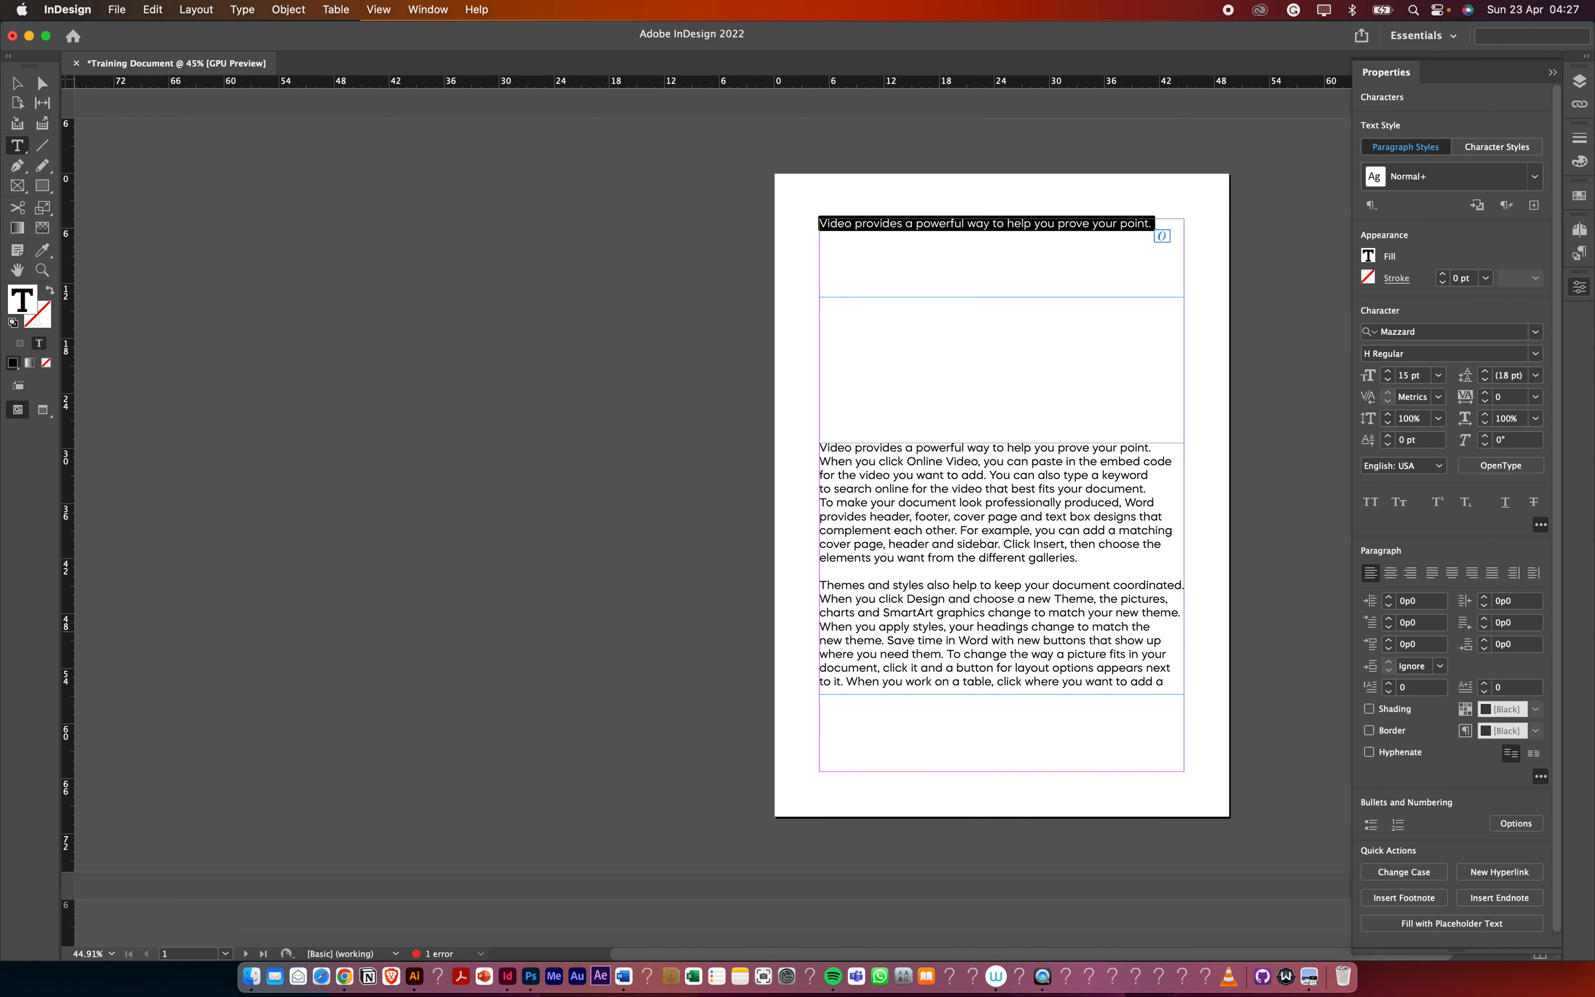
{"action": "left_click", "coordinate": [1389, 372]}
{"action": "left_click", "coordinate": [1388, 372]}
{"action": "left_click", "coordinate": [1388, 372]}
{"action": "left_click", "coordinate": [1388, 372]}
{"action": "left_click", "coordinate": [1388, 372]}
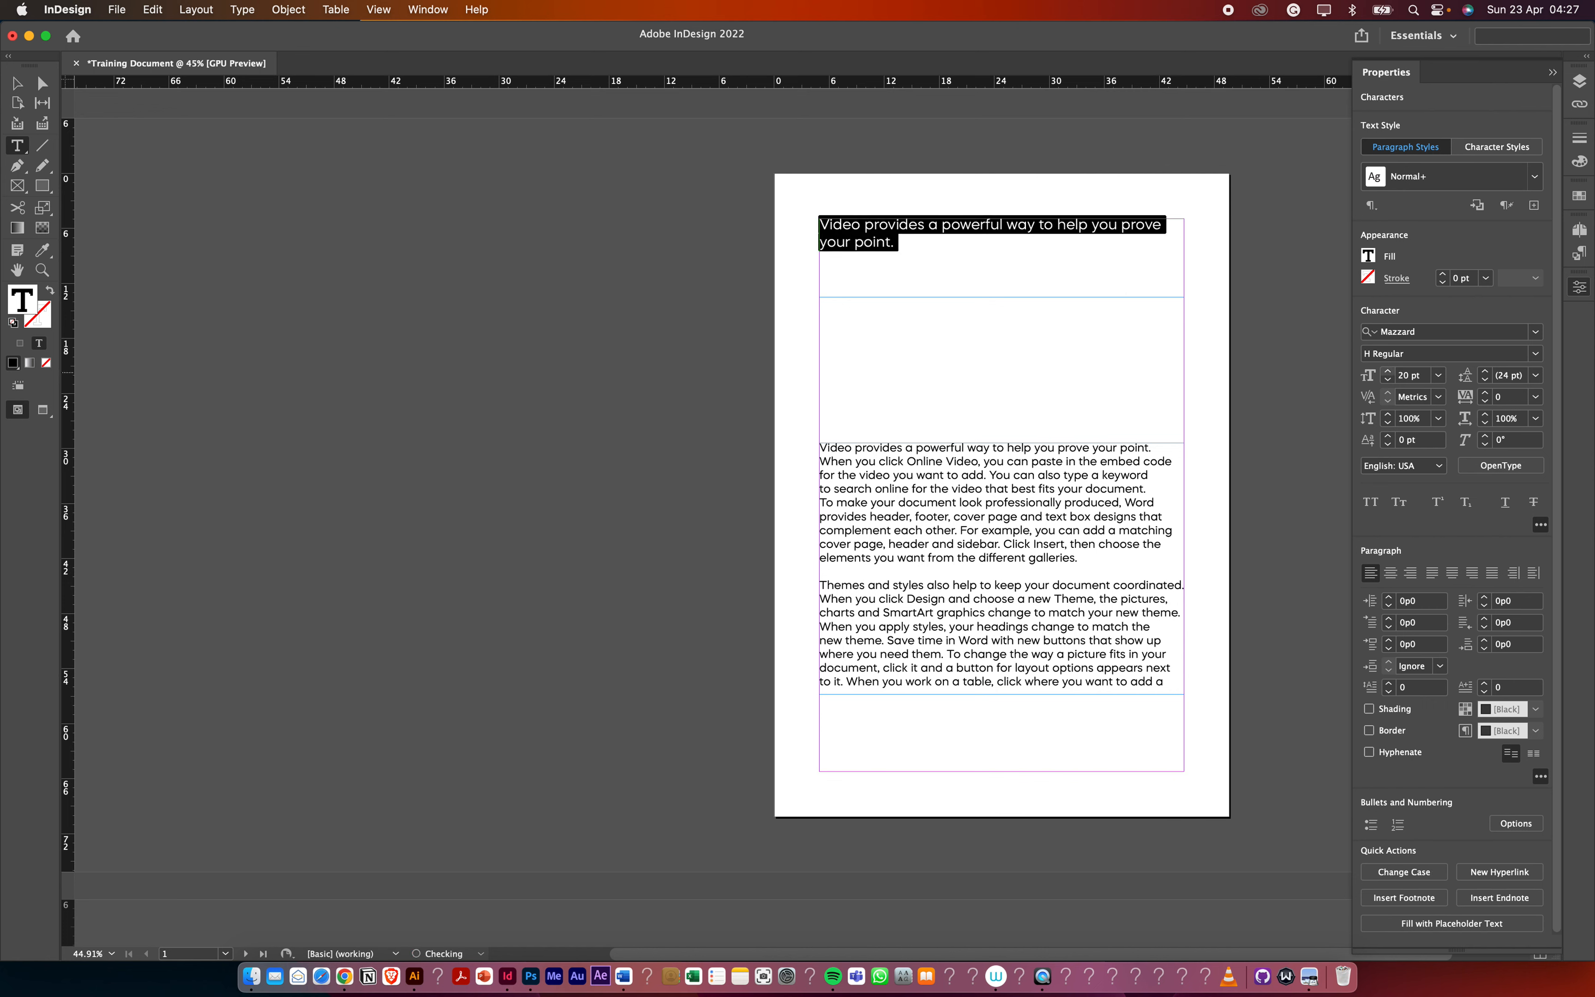
{"action": "left_click", "coordinate": [1388, 372]}
{"action": "left_click", "coordinate": [1388, 372]}
{"action": "left_click", "coordinate": [1388, 372]}
{"action": "left_click", "coordinate": [1388, 372]}
{"action": "left_click", "coordinate": [1388, 372]}
{"action": "left_click", "coordinate": [1389, 372]}
{"action": "left_click", "coordinate": [1388, 372]}
{"action": "left_click", "coordinate": [1388, 372]}
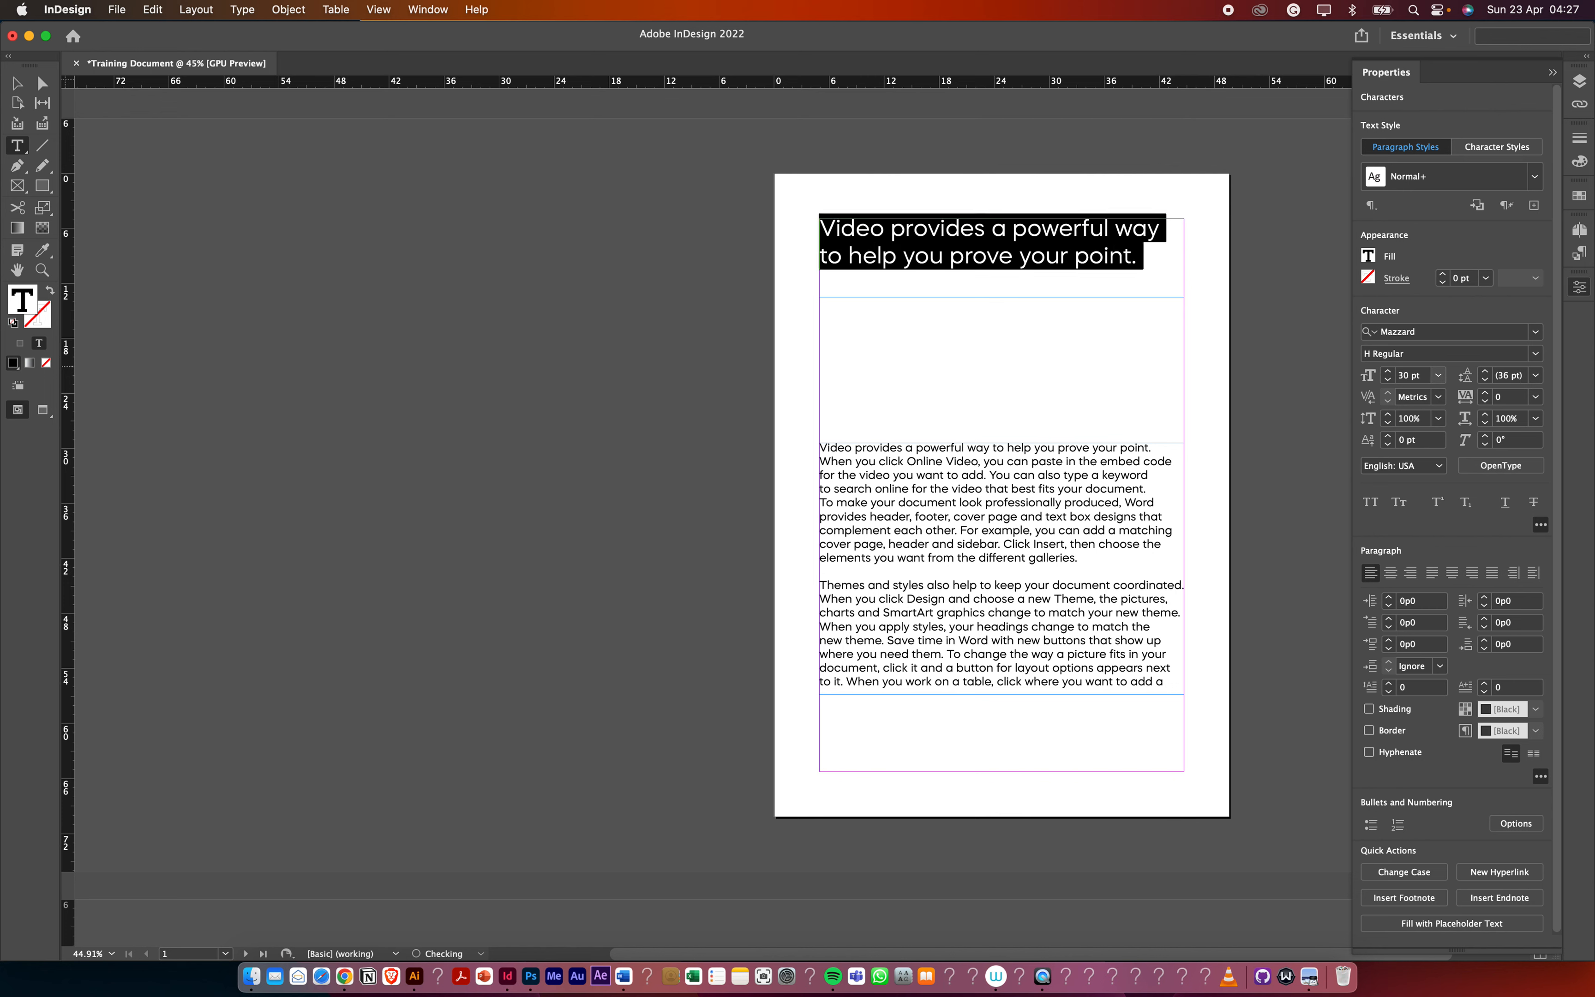
{"action": "left_click", "coordinate": [1535, 353]}
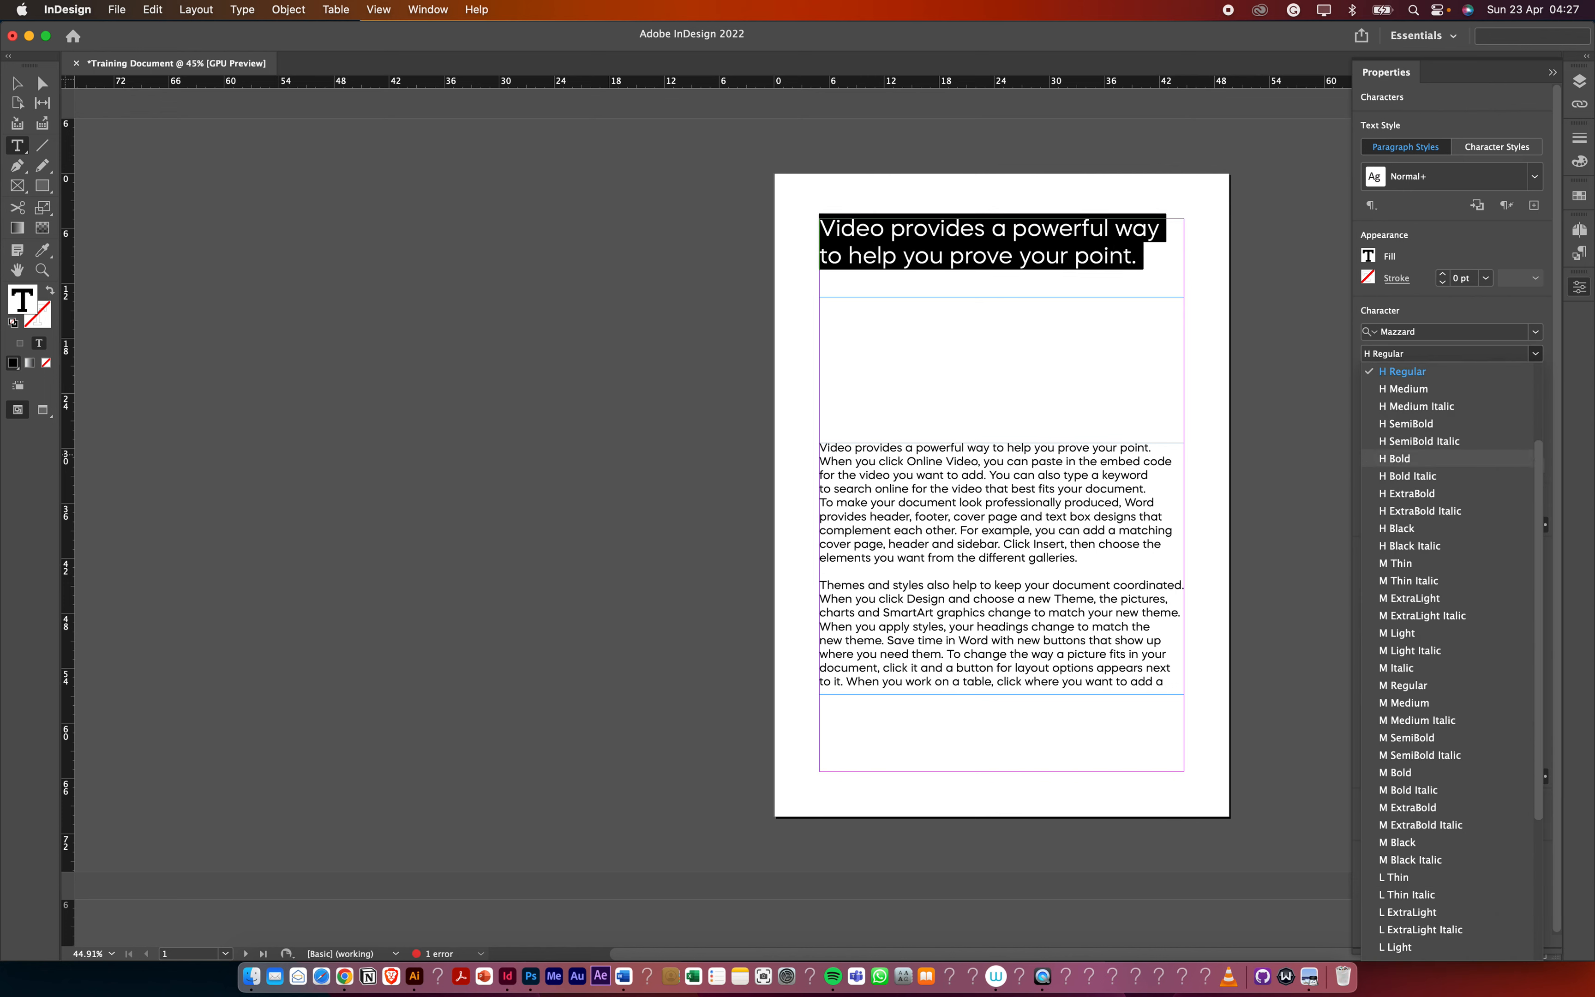
{"action": "left_click", "coordinate": [1403, 459]}
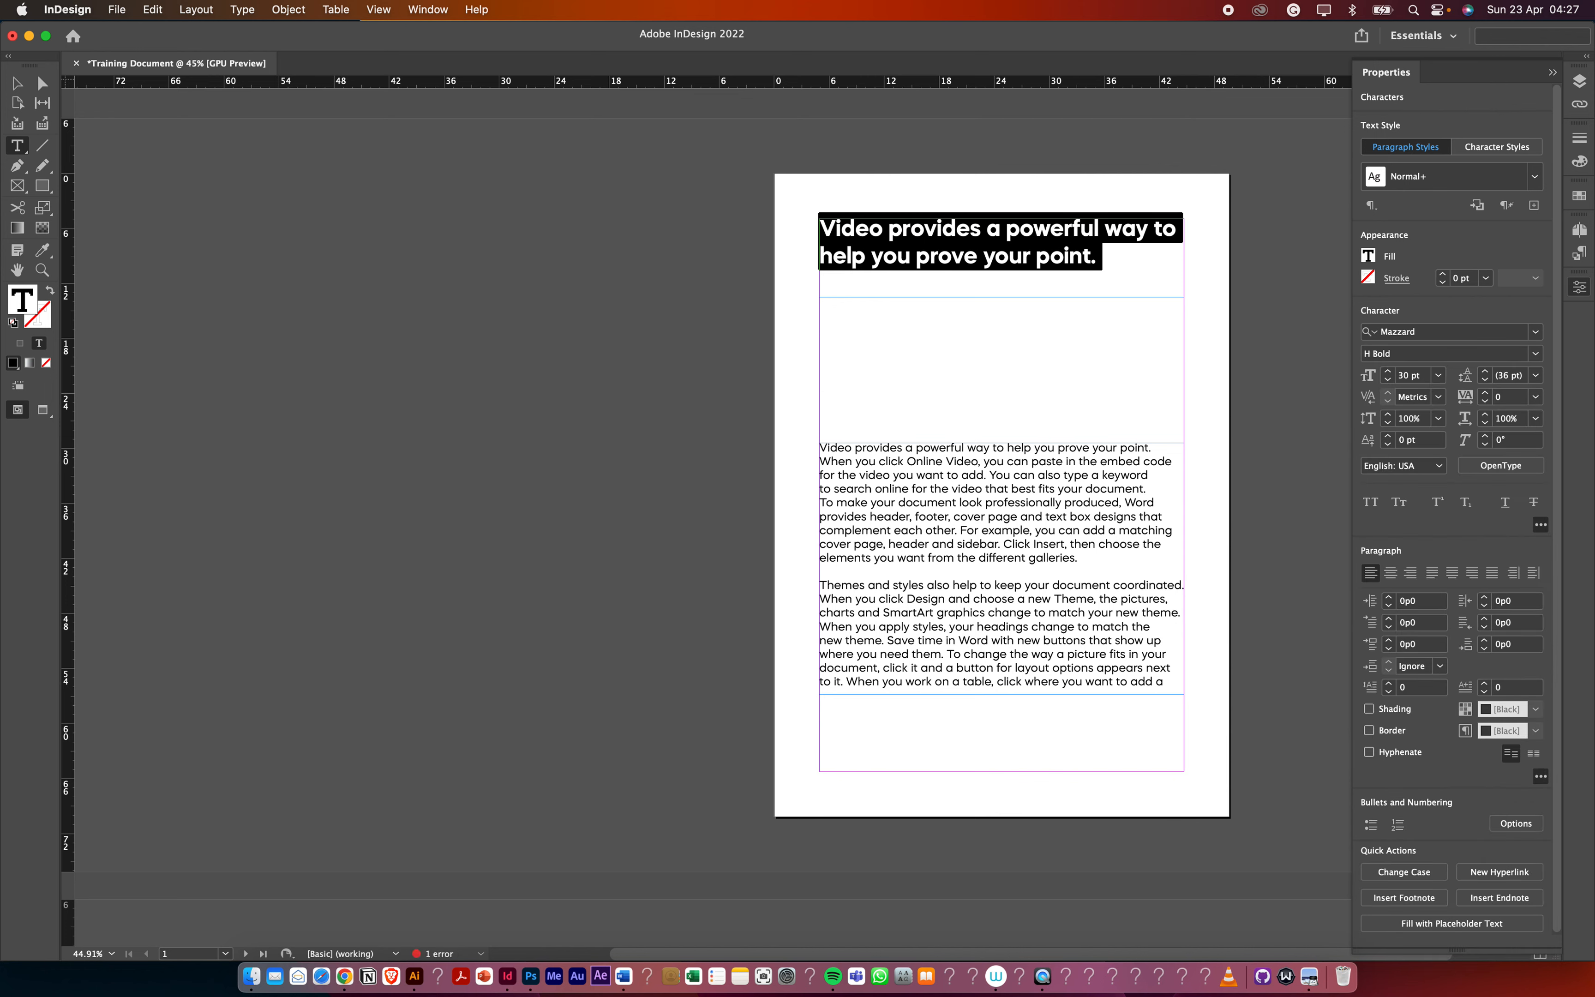
Shorten the heading frame to about 6p4 high and move it down to about Y 20p9, just above the body text
{"action": "key", "text": "Escape"}
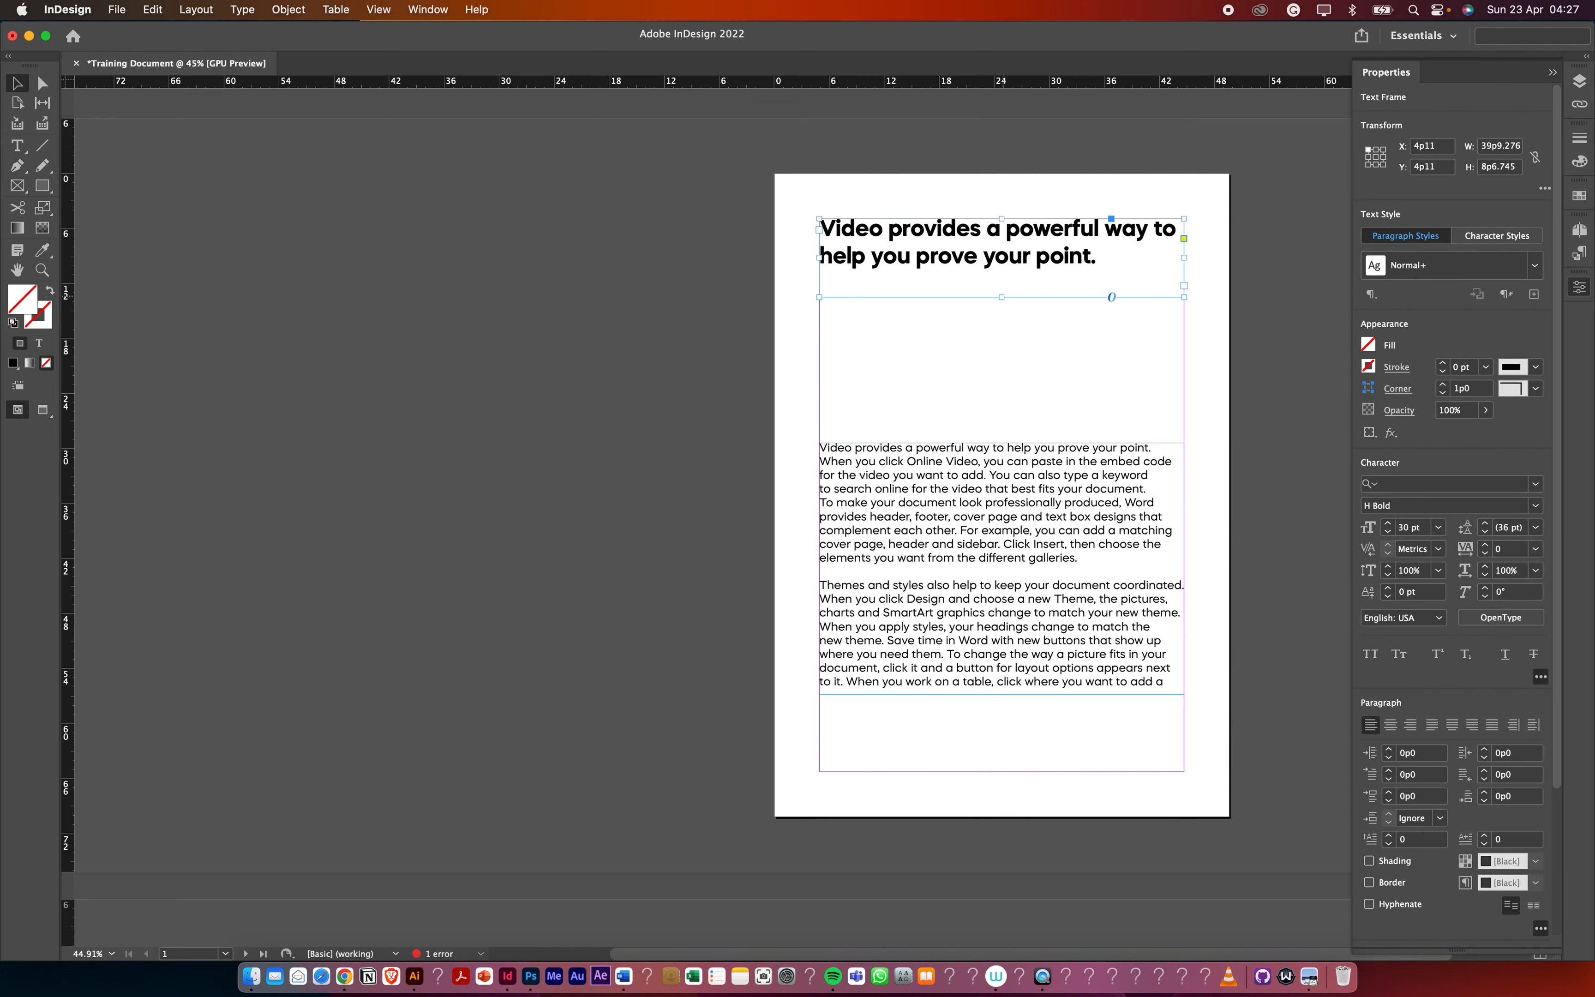
{"action": "left_click_drag", "start_coordinate": [1002, 298], "coordinate": [1003, 277]}
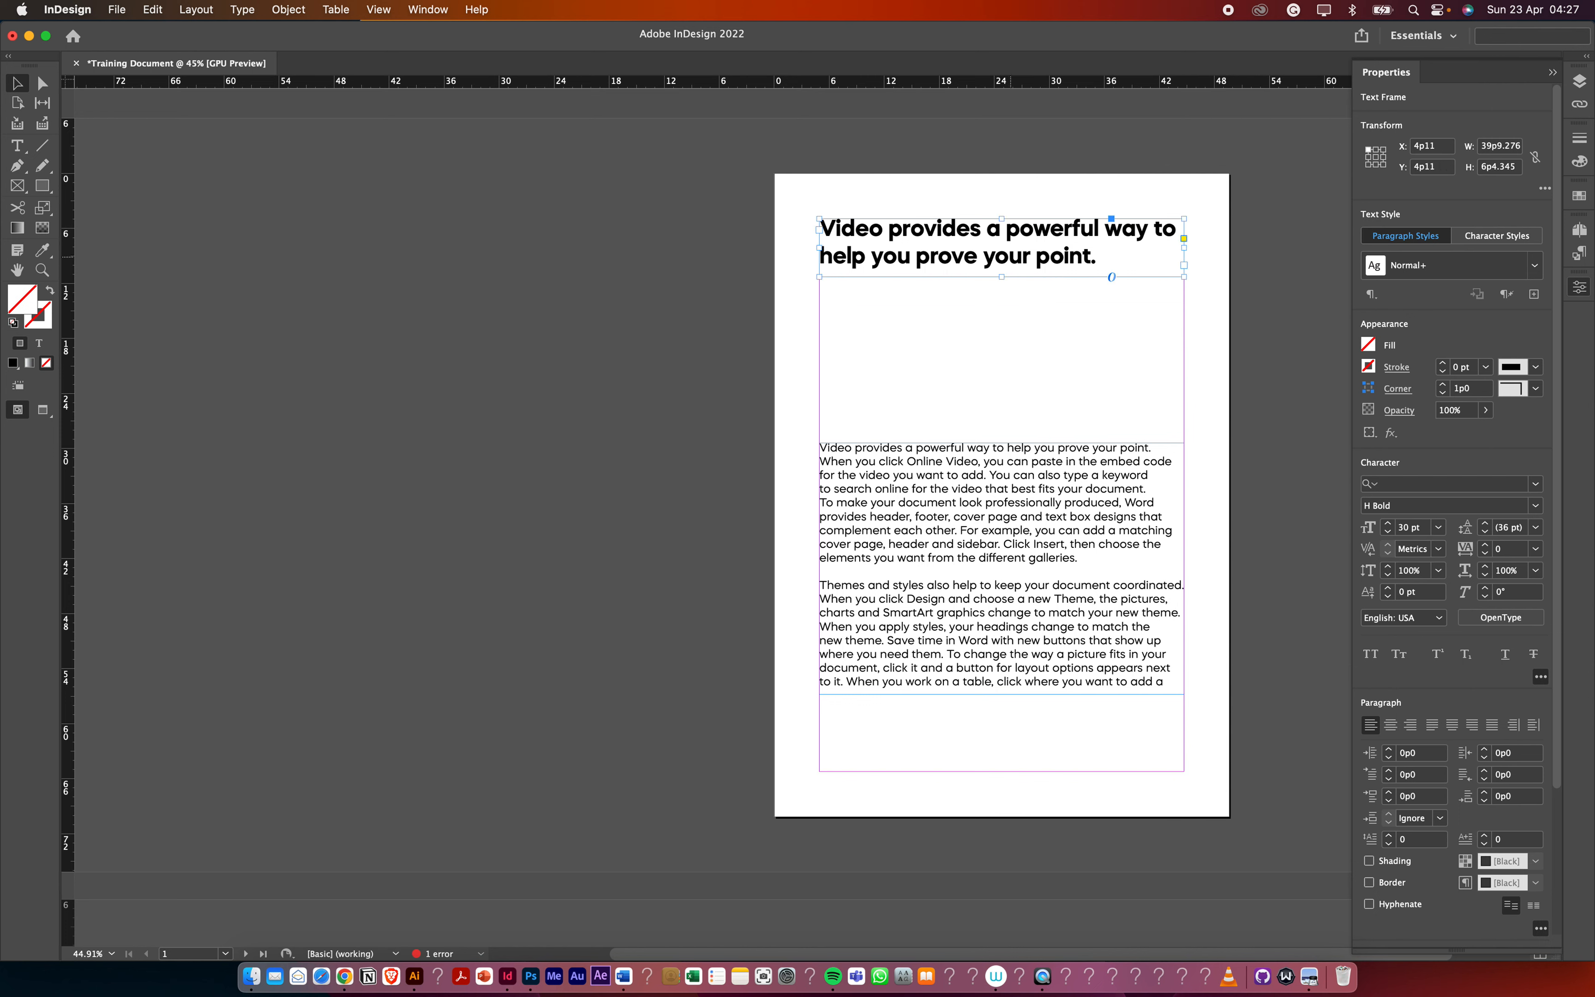
{"action": "left_click_drag", "start_coordinate": [1005, 256], "coordinate": [1005, 400]}
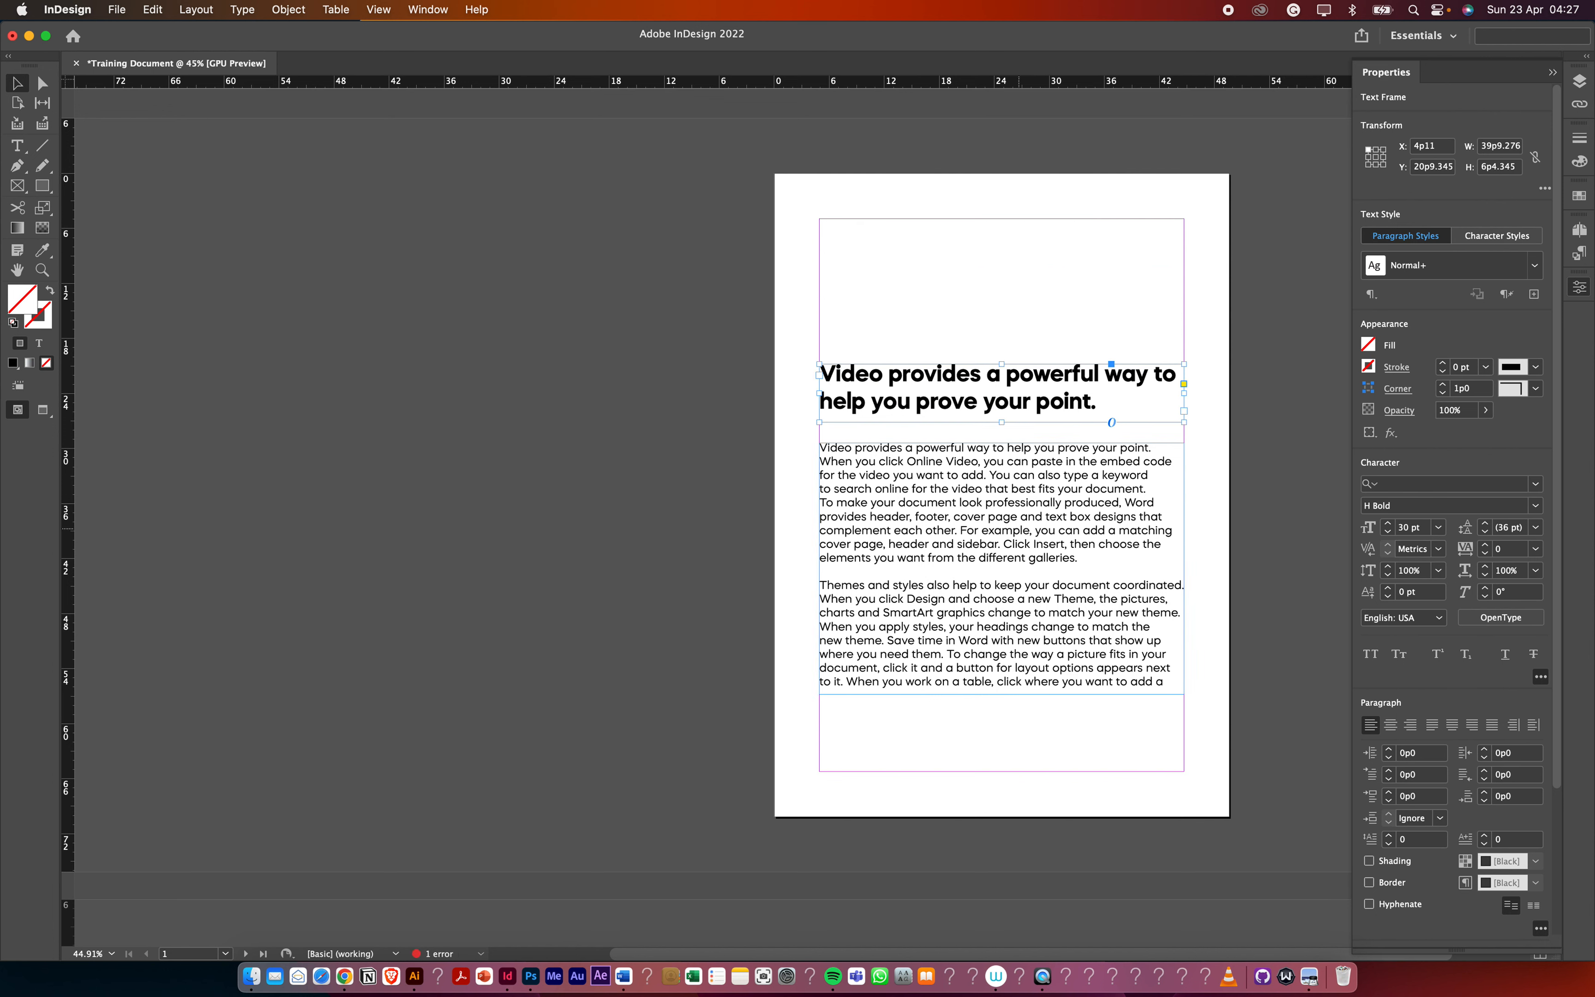
Set page 1's body text frame to two columns with a 1p6 gutter
{"action": "left_click", "coordinate": [1004, 526]}
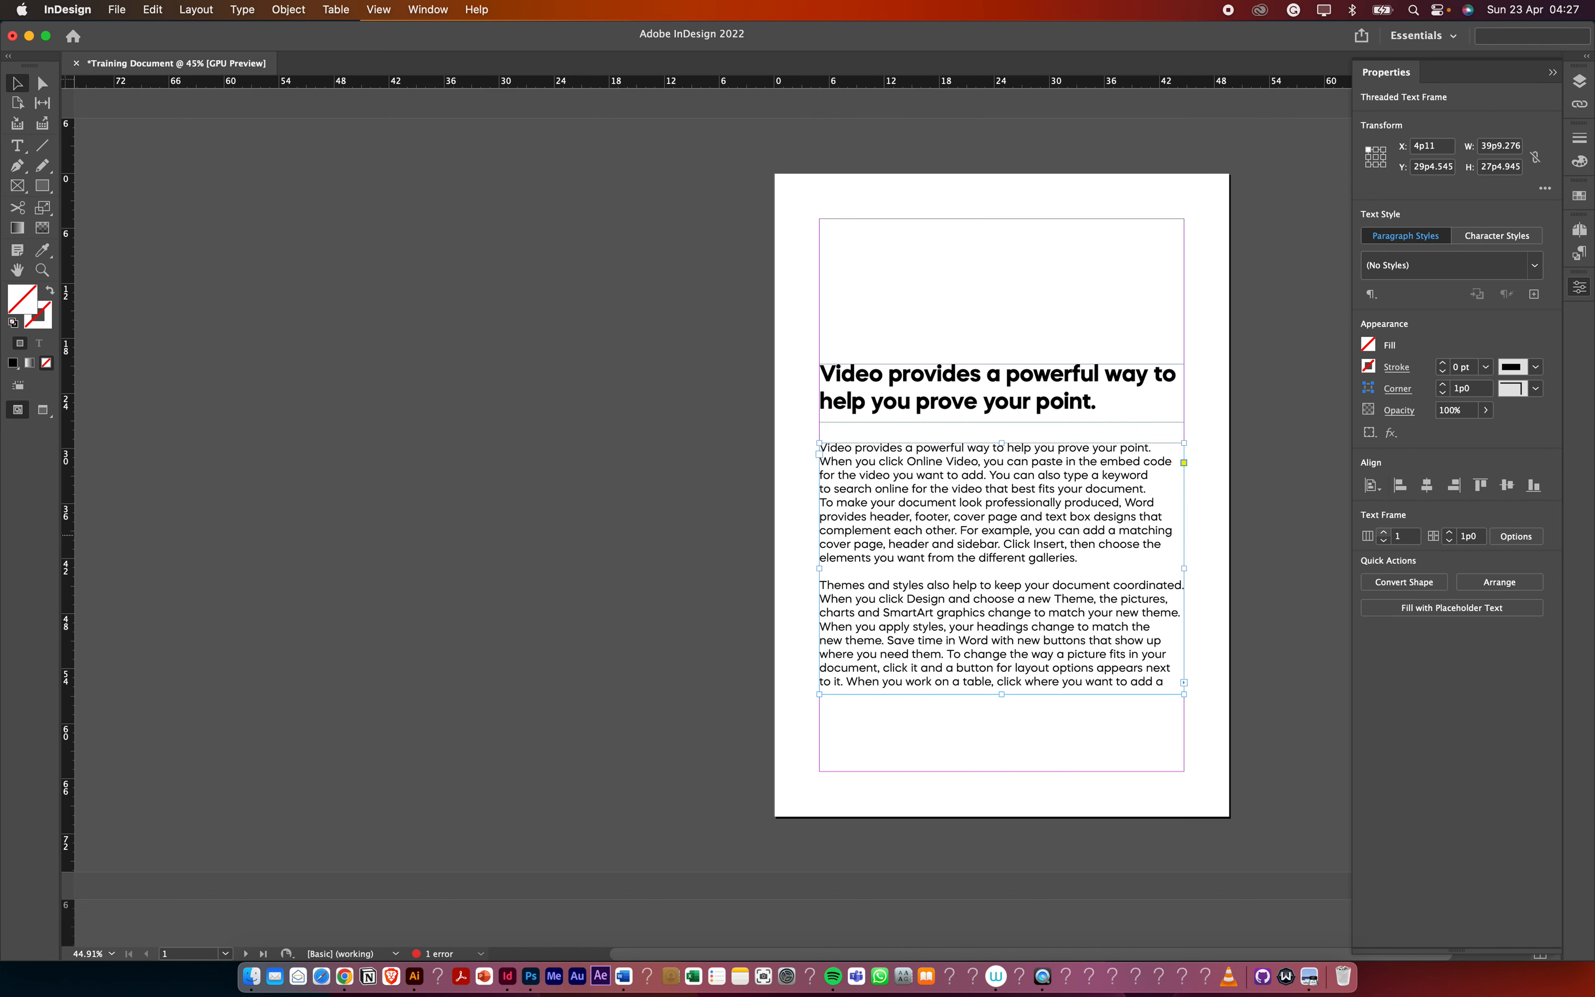
{"action": "left_click", "coordinate": [1384, 532]}
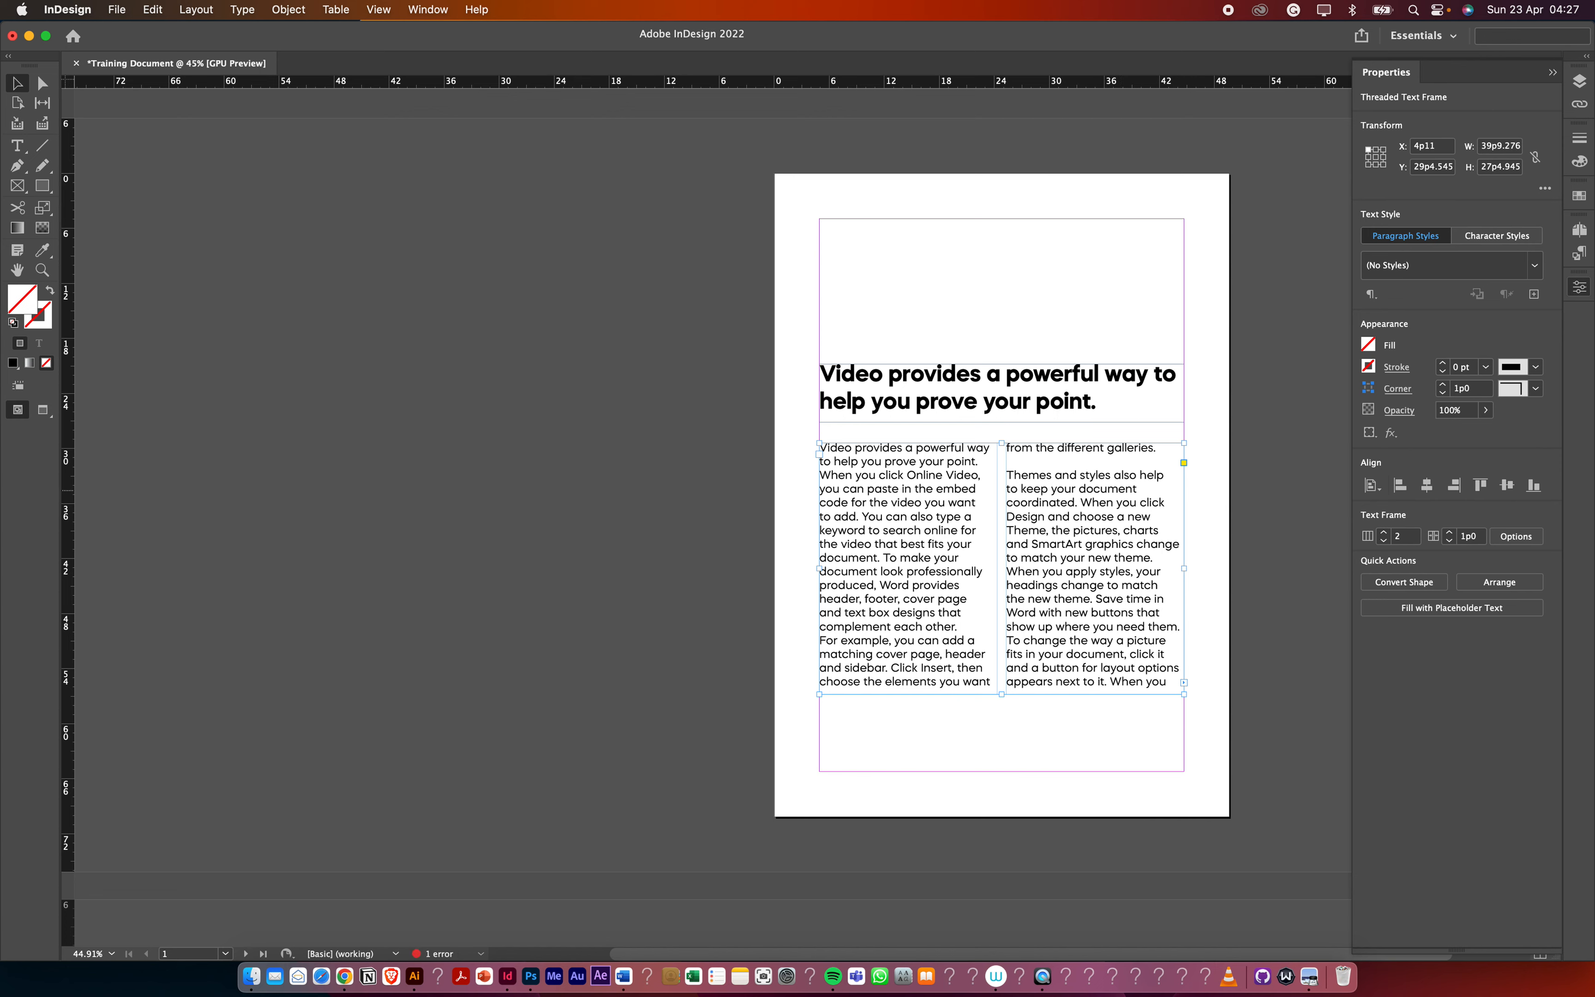
{"action": "left_click", "coordinate": [1449, 532]}
{"action": "left_click", "coordinate": [1448, 532]}
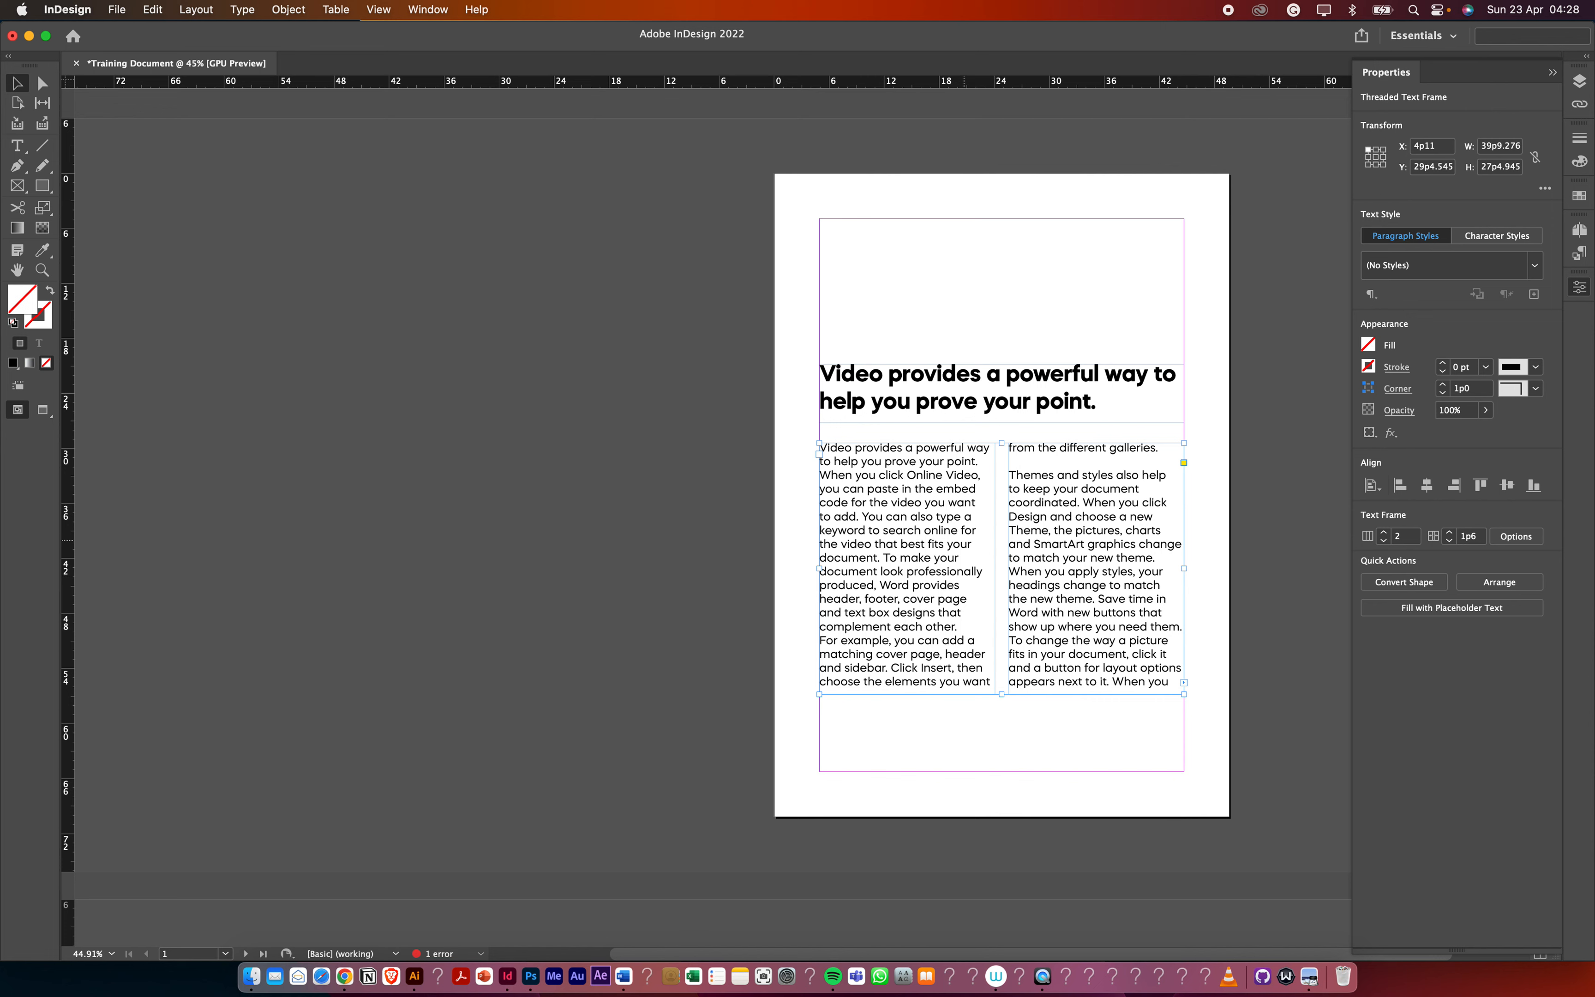
Move the heading and body frames down together to page 1's lower margin, and extend the body frame upward to about 28p7 high
{"action": "left_click", "coordinate": [850, 349]}
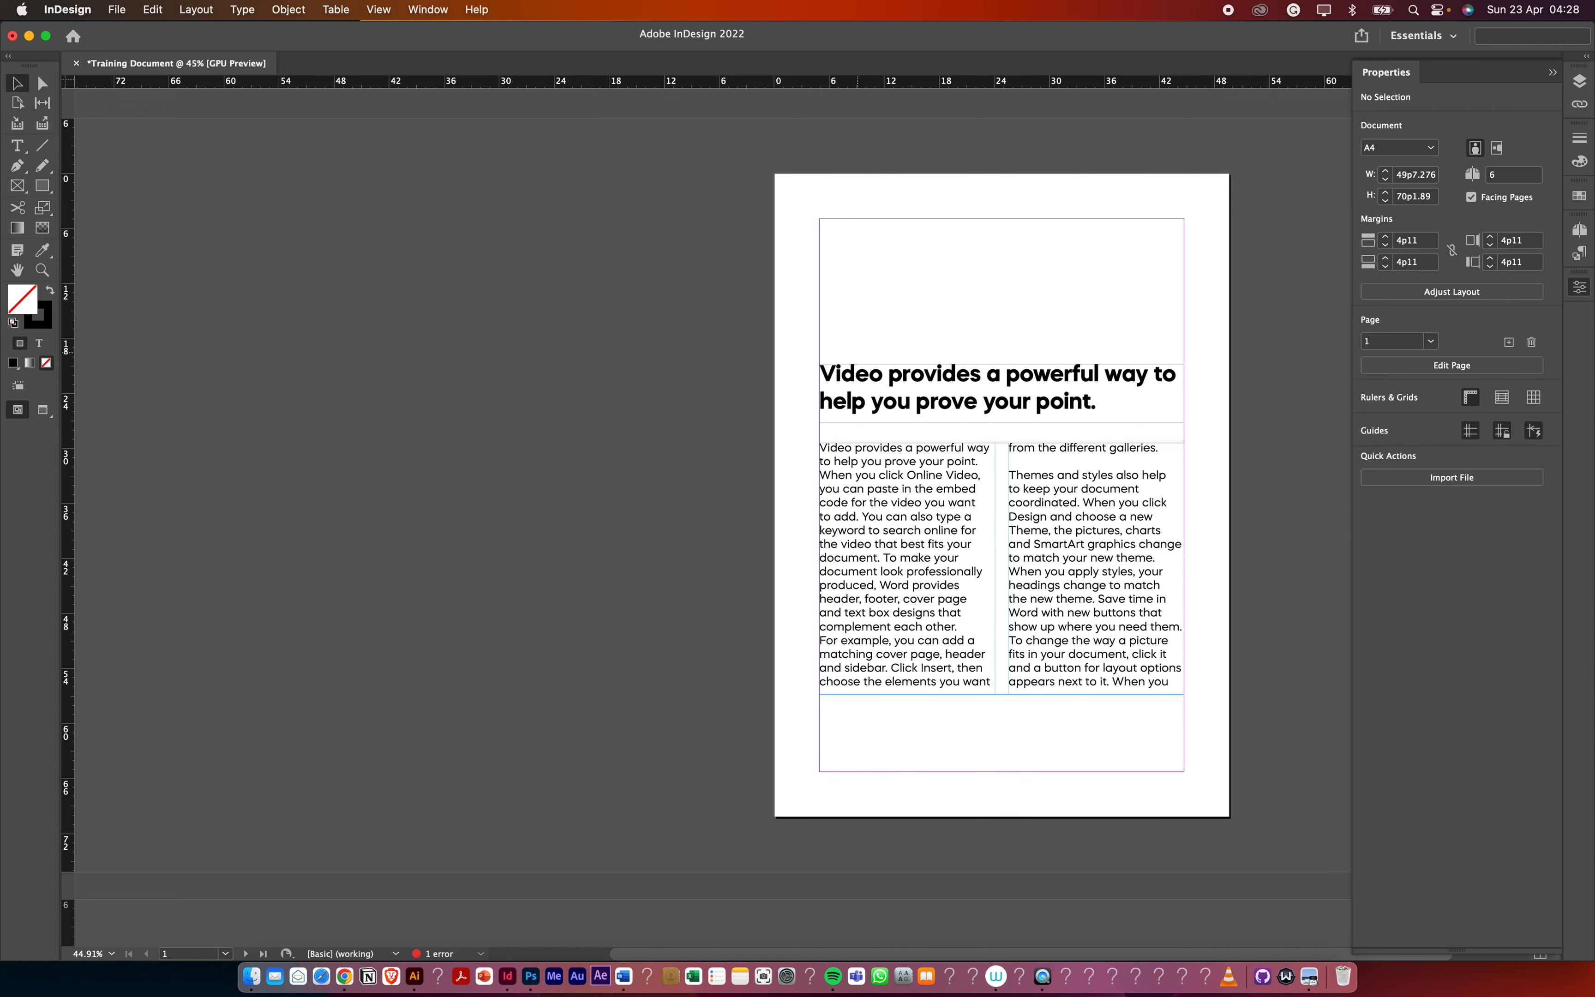
{"action": "left_click_drag", "start_coordinate": [849, 349], "coordinate": [1106, 608]}
{"action": "left_click_drag", "start_coordinate": [1090, 506], "coordinate": [1086, 605]}
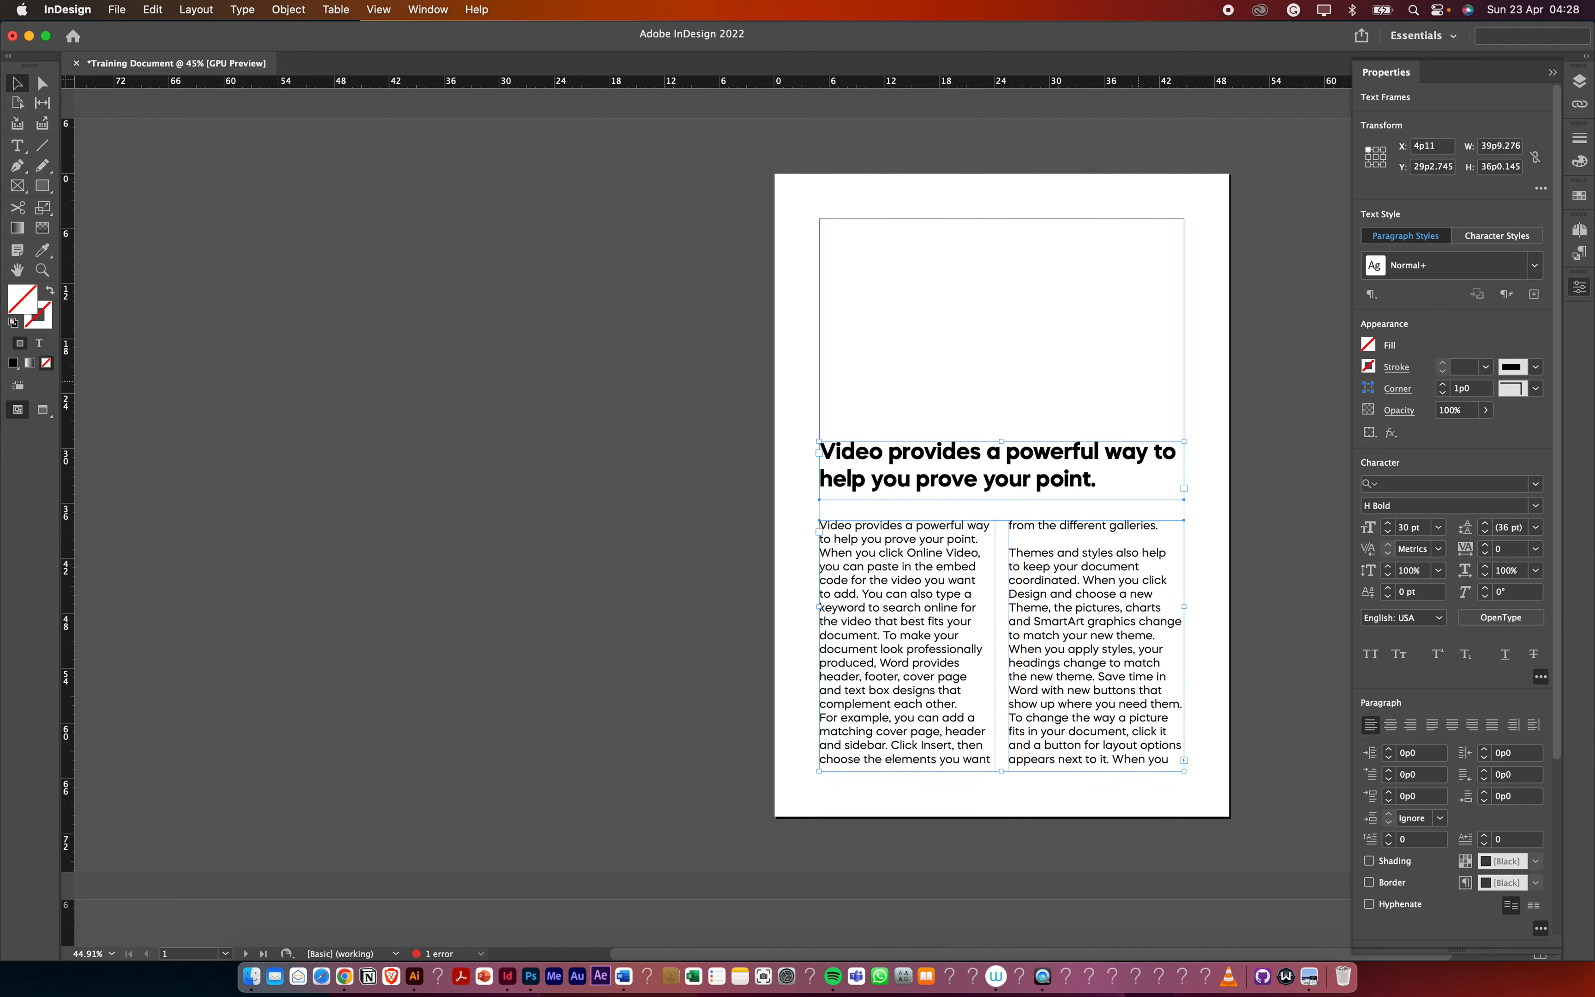
{"action": "left_click", "coordinate": [1138, 381]}
{"action": "left_click", "coordinate": [1015, 546]}
{"action": "left_click_drag", "start_coordinate": [1002, 520], "coordinate": [1002, 510]}
Select the whole heading text on page 1 and show the Character Styles panel
{"action": "scroll", "coordinate": [1153, 382], "scroll_direction": "down", "scroll_amount": 3}
{"action": "scroll", "coordinate": [1154, 383], "scroll_direction": "down", "scroll_amount": 1}
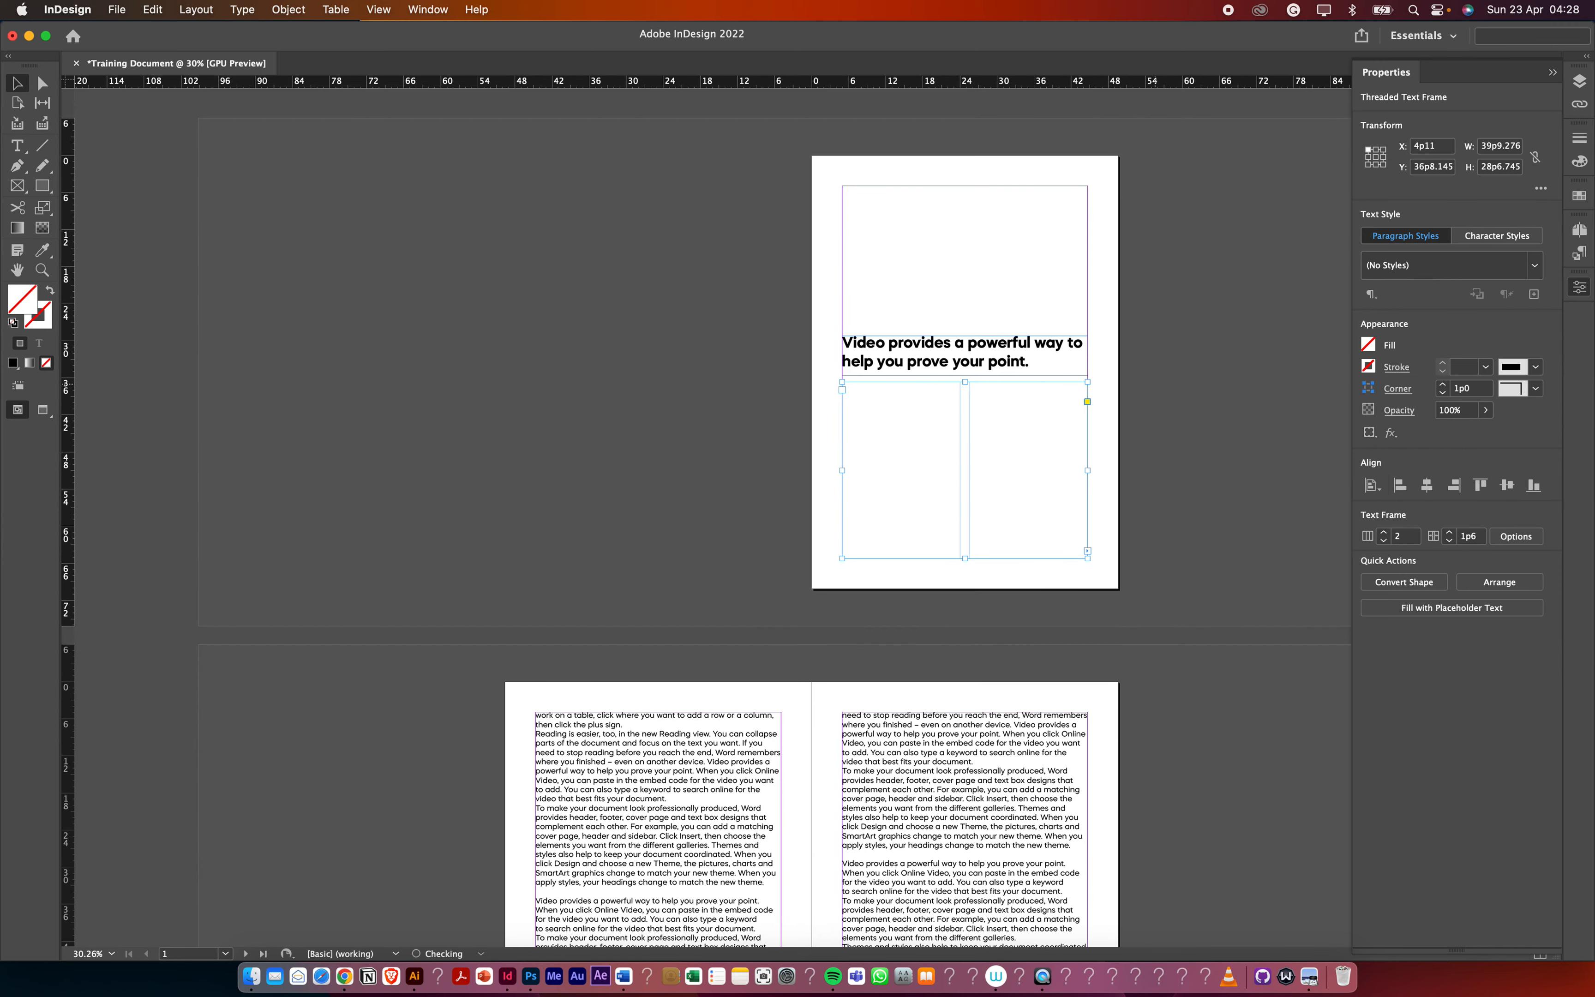
{"action": "scroll", "coordinate": [811, 514], "scroll_direction": "down", "scroll_amount": 5}
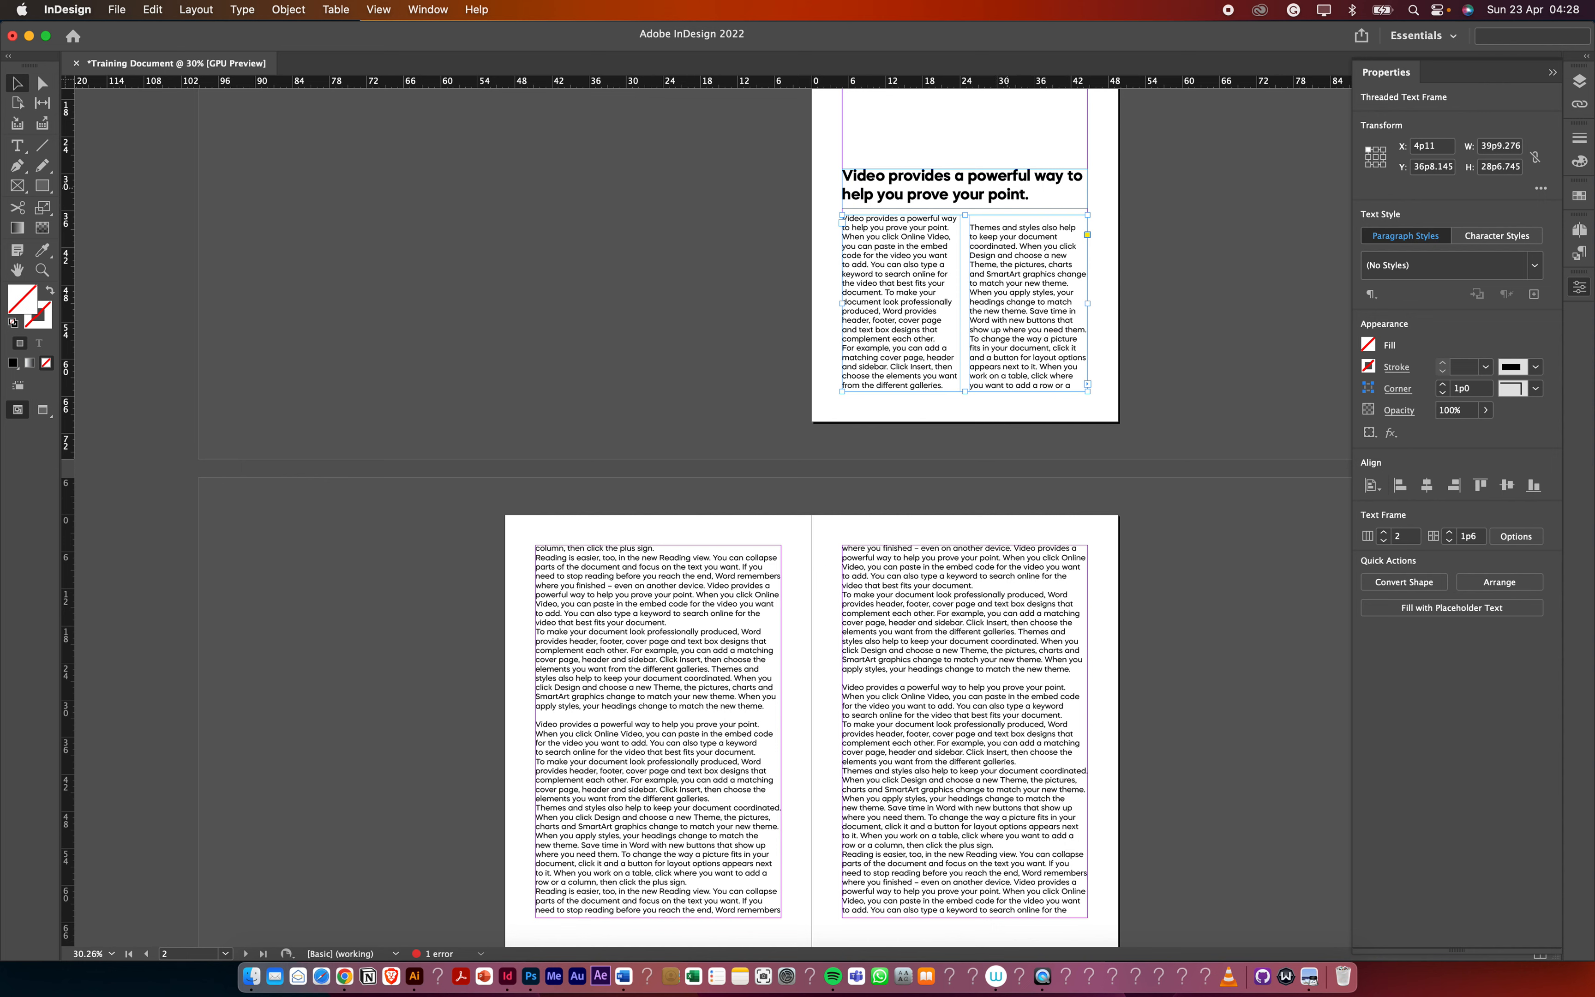
{"action": "double_click", "coordinate": [1016, 194]}
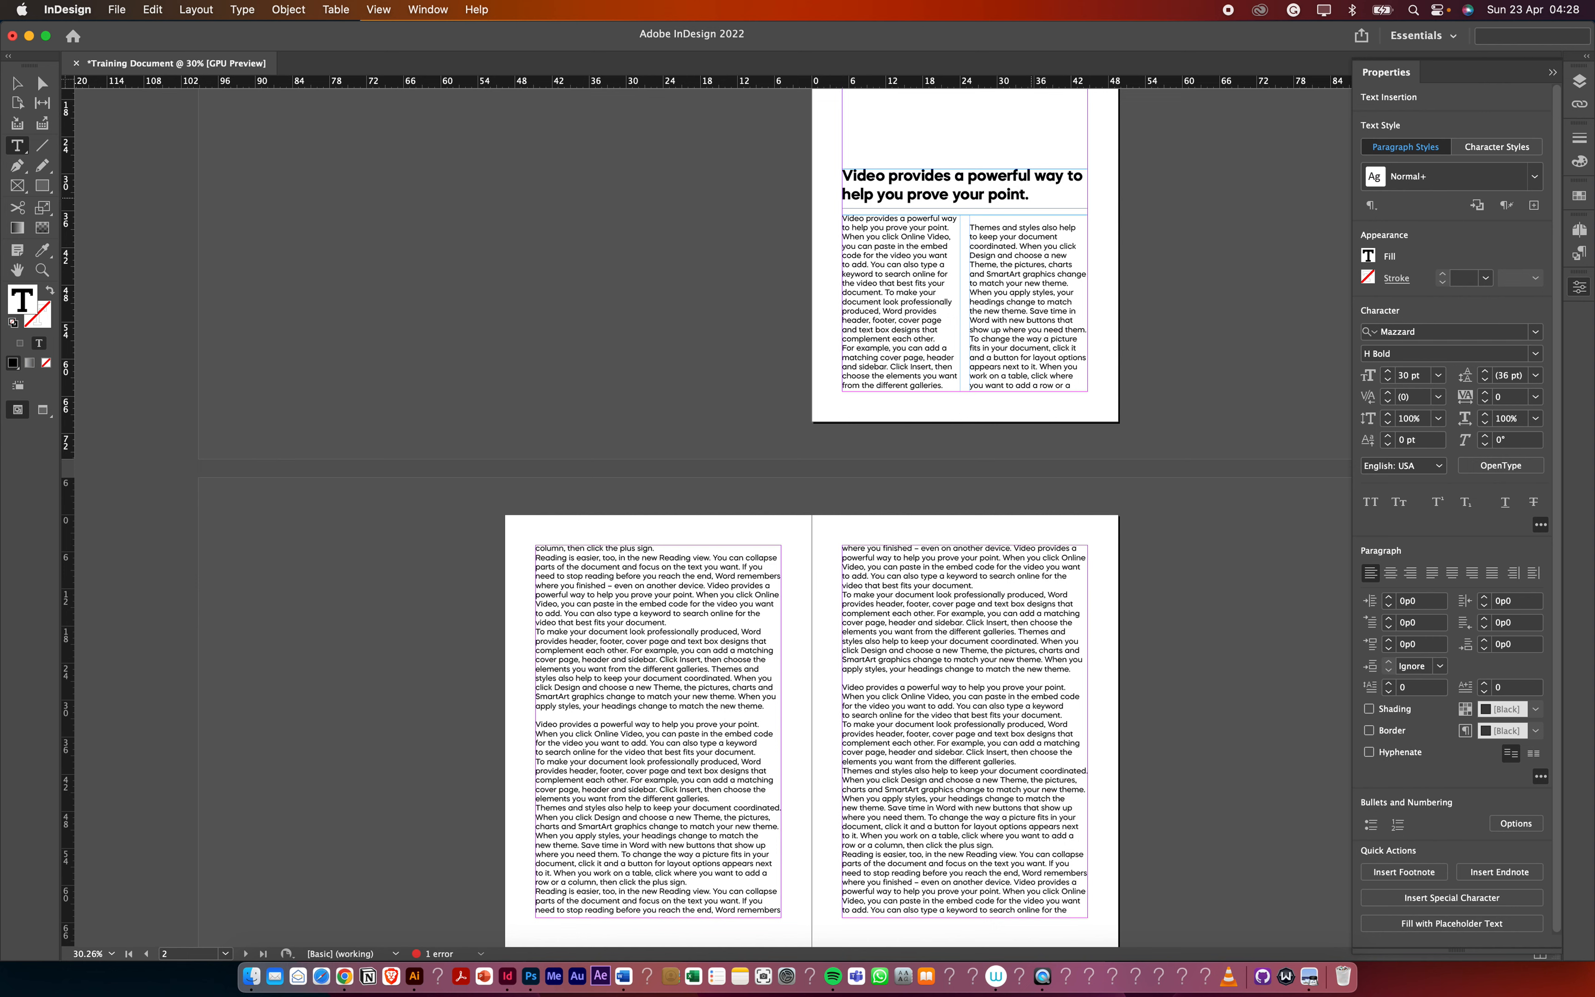
{"action": "left_click_drag", "start_coordinate": [1032, 198], "coordinate": [825, 160]}
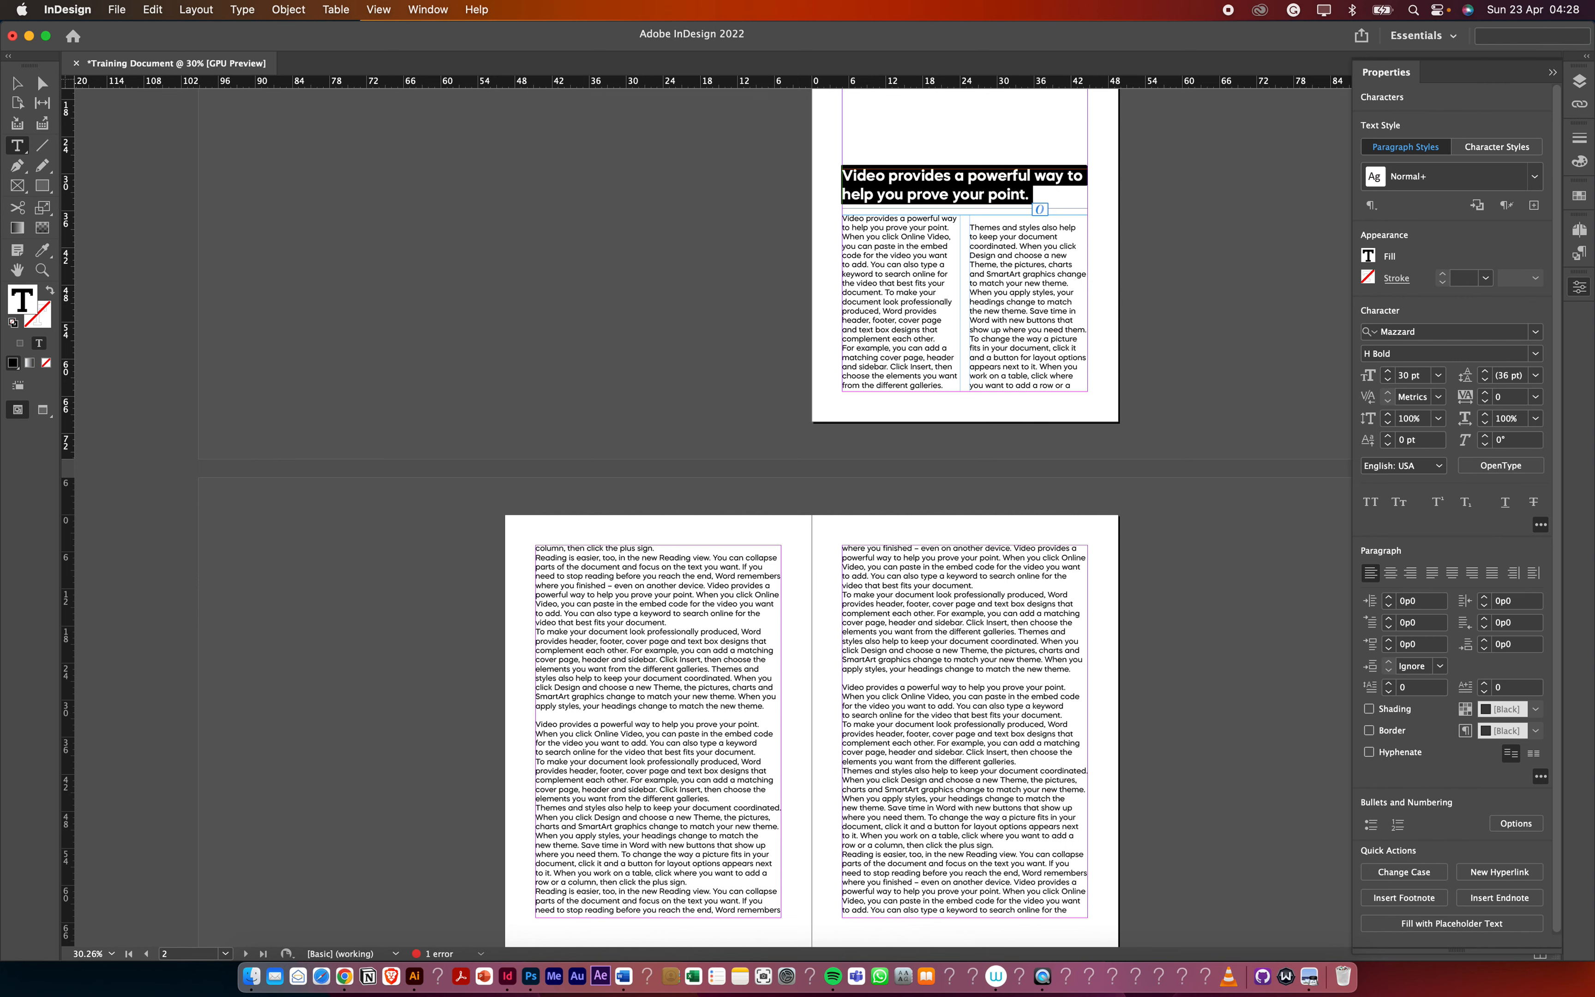
{"action": "left_click", "coordinate": [377, 10]}
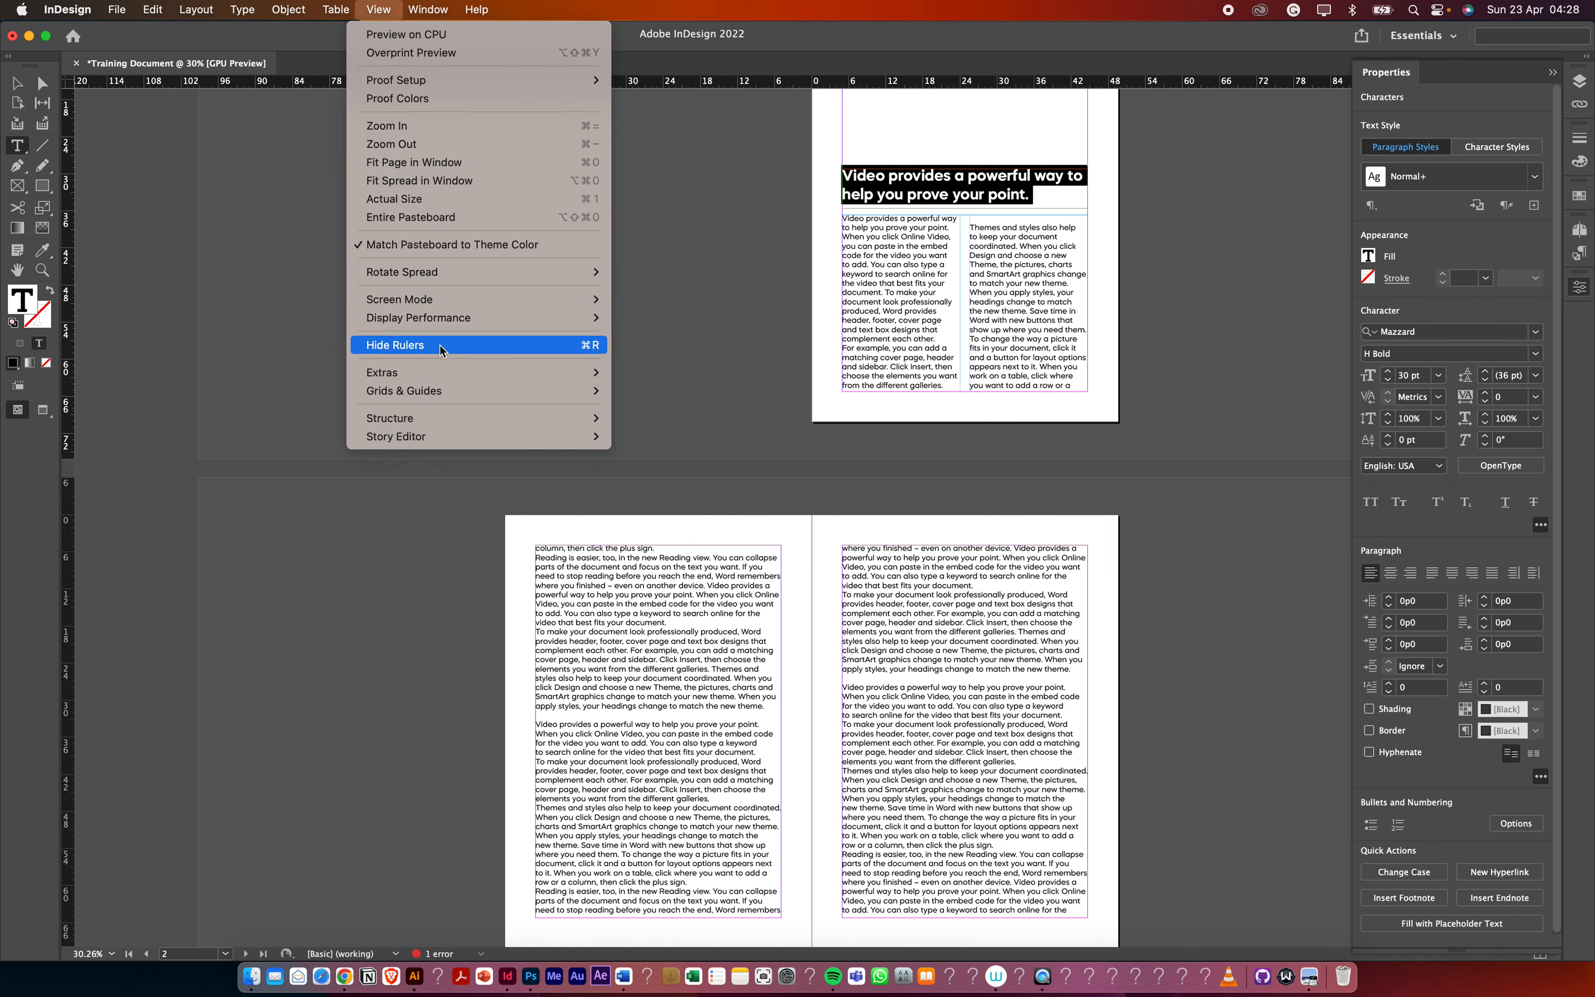
{"action": "mouse_move", "coordinate": [436, 411]}
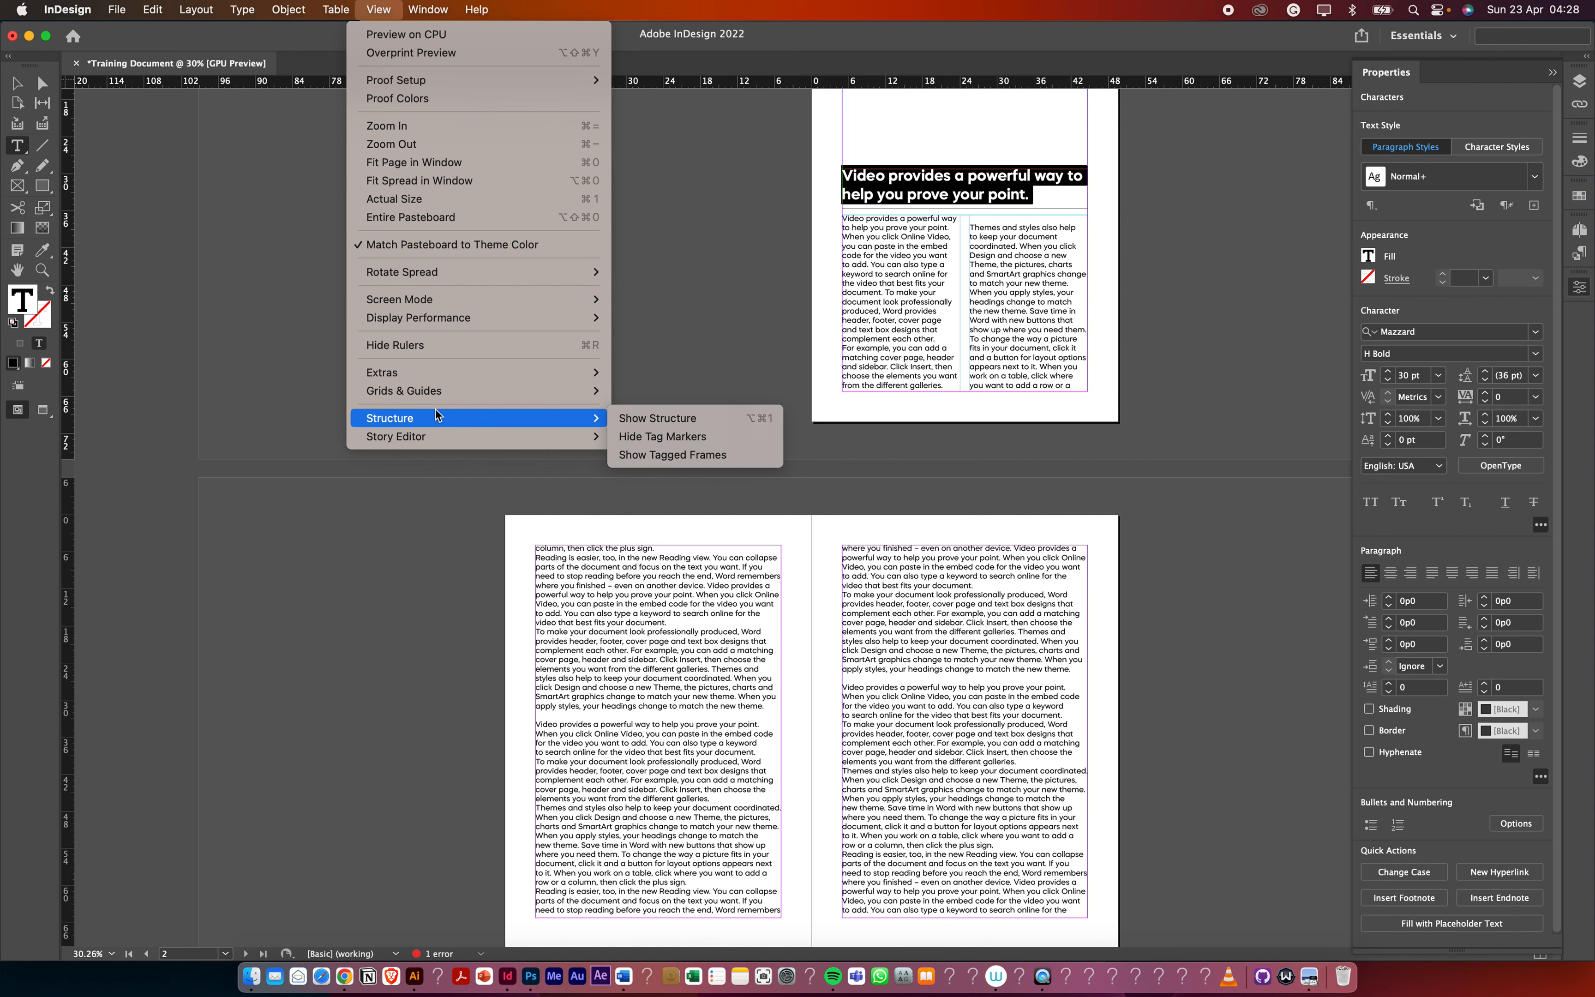
{"action": "mouse_move", "coordinate": [427, 11]}
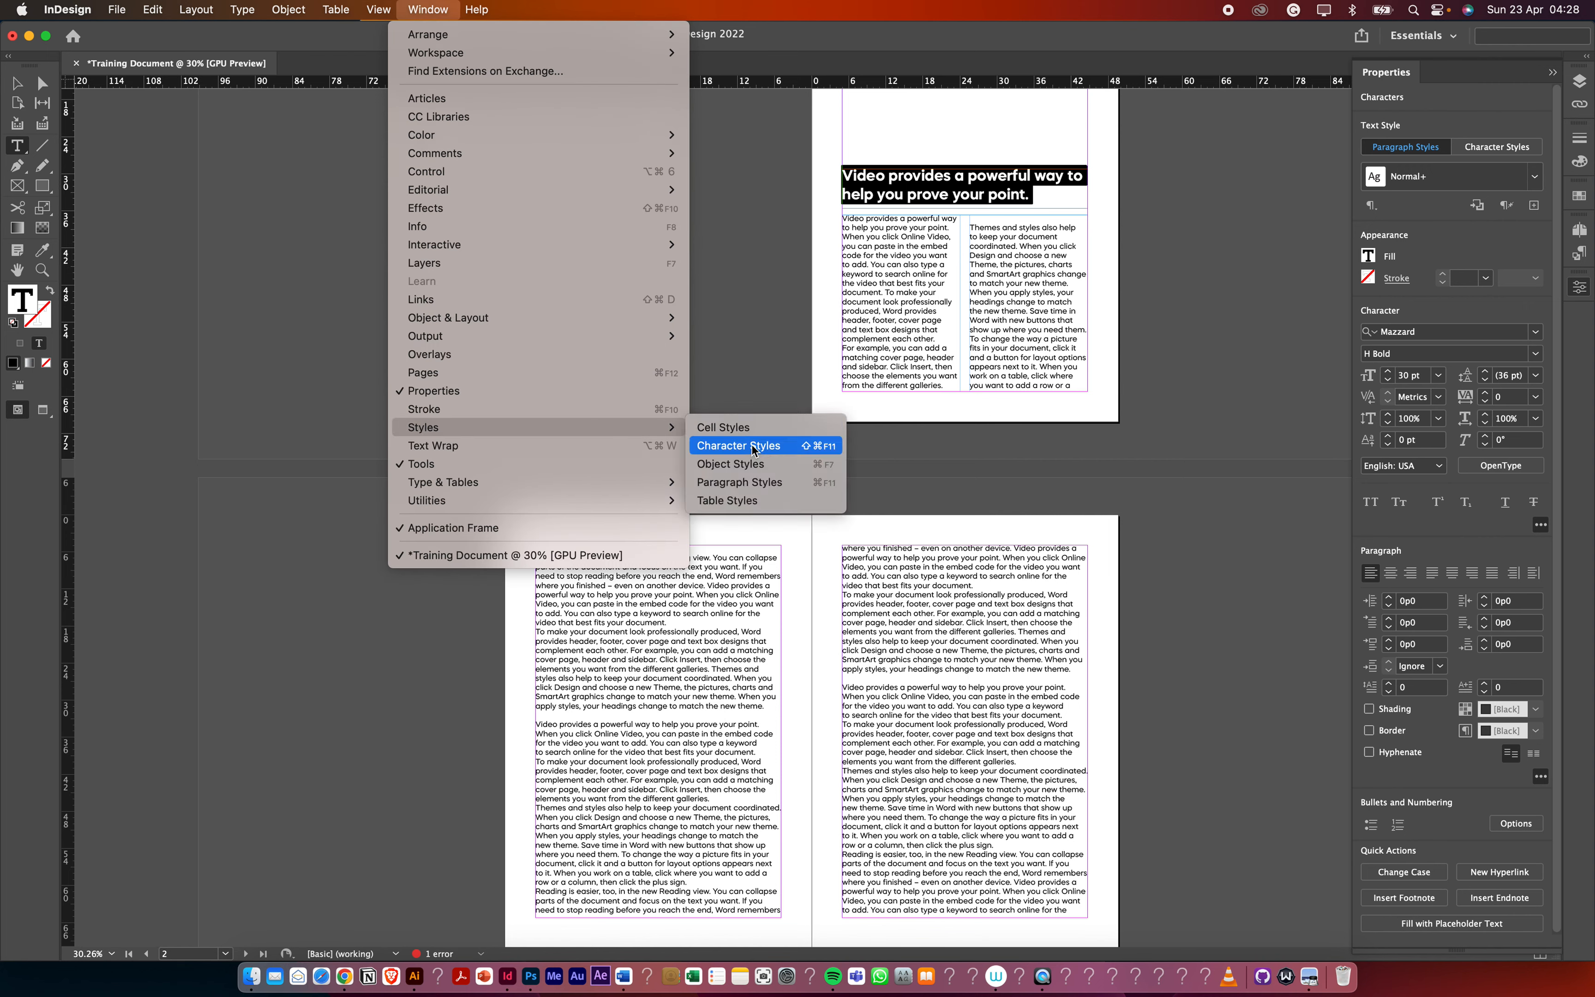
{"action": "left_click", "coordinate": [755, 451]}
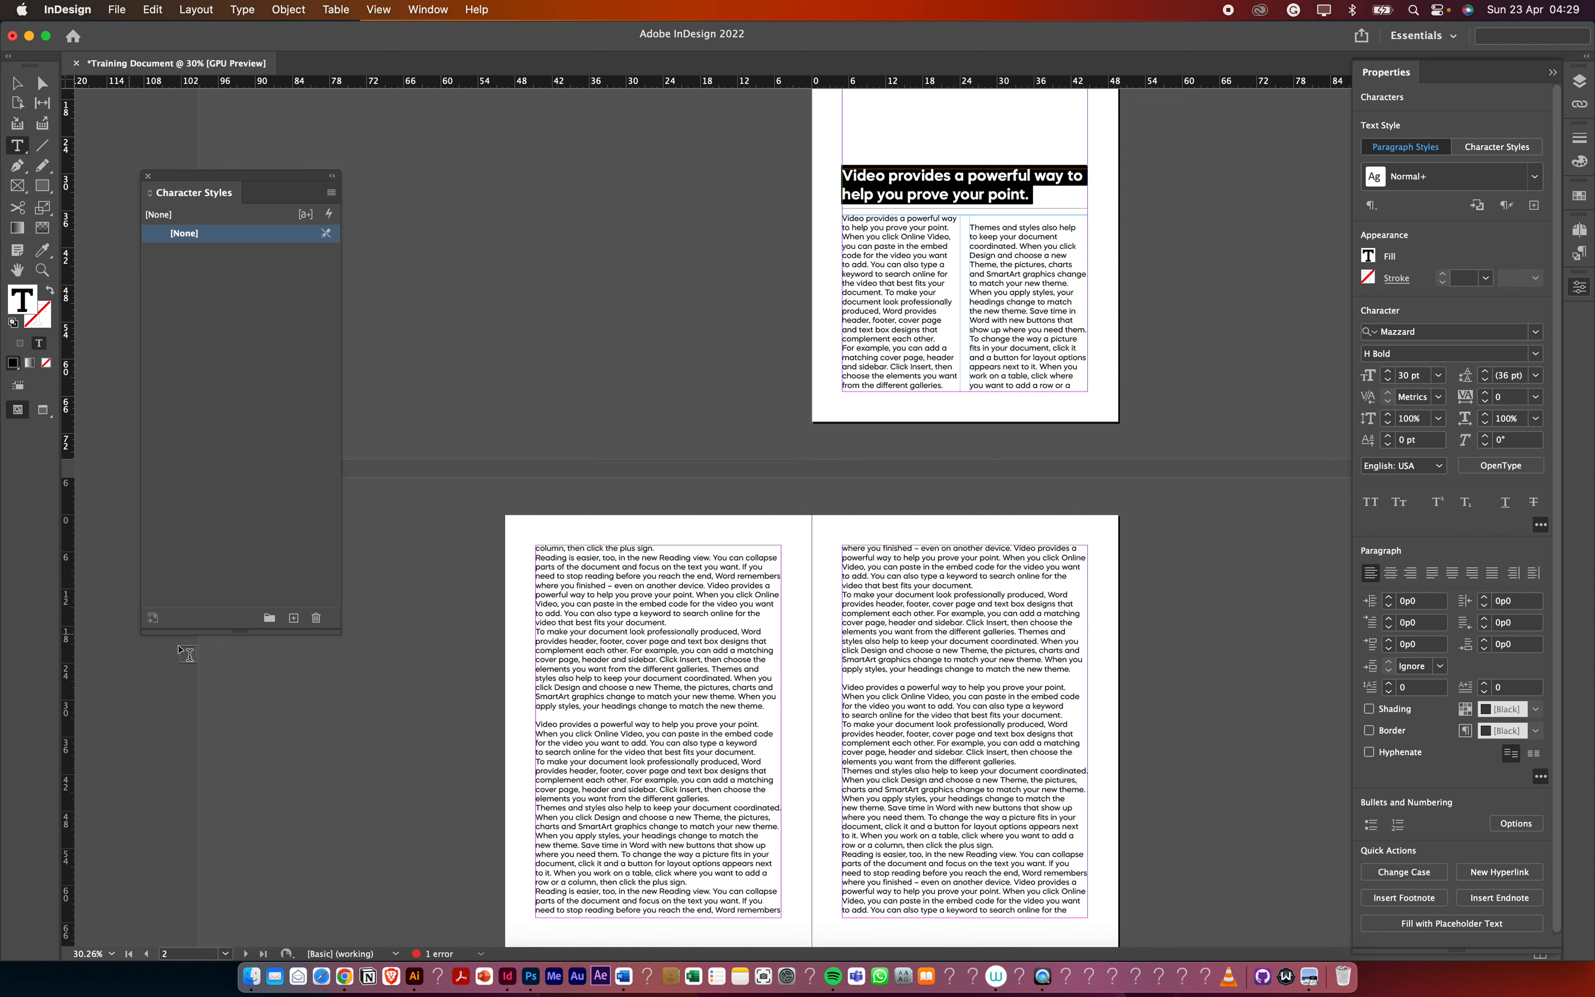
Create a character style named "Header" from the selected heading, keeping Mazzard H Bold at 30 pt
{"action": "left_click", "coordinate": [293, 620]}
{"action": "double_click", "coordinate": [222, 252]}
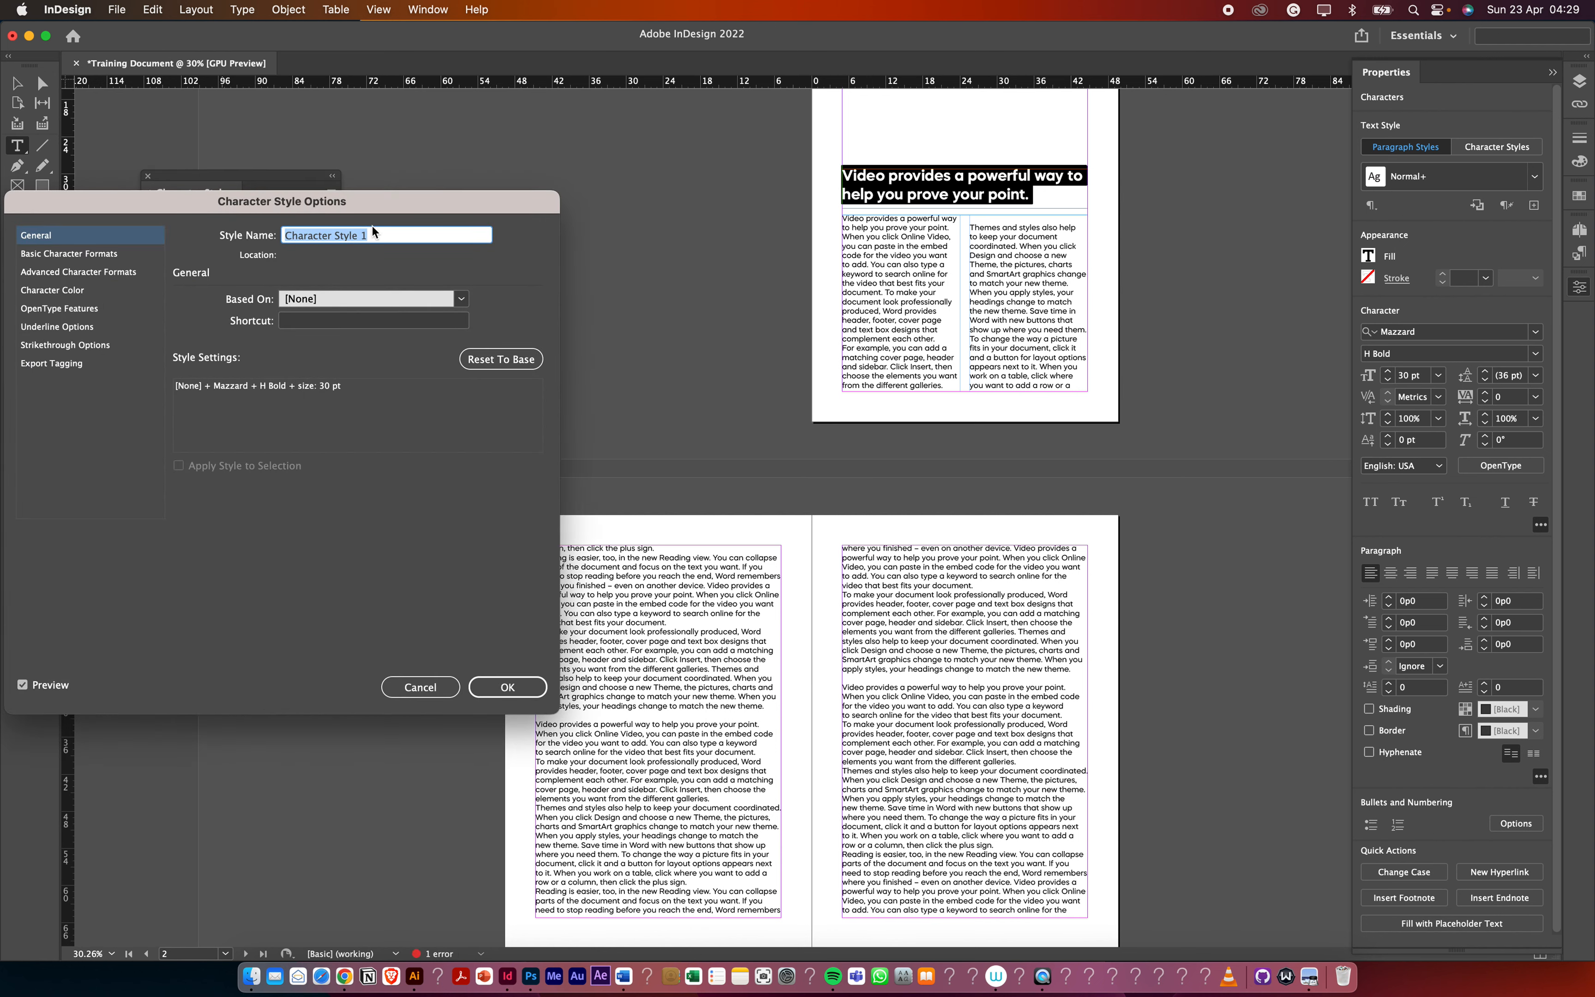
{"action": "type", "text": "Header"}
{"action": "left_click", "coordinate": [108, 253]}
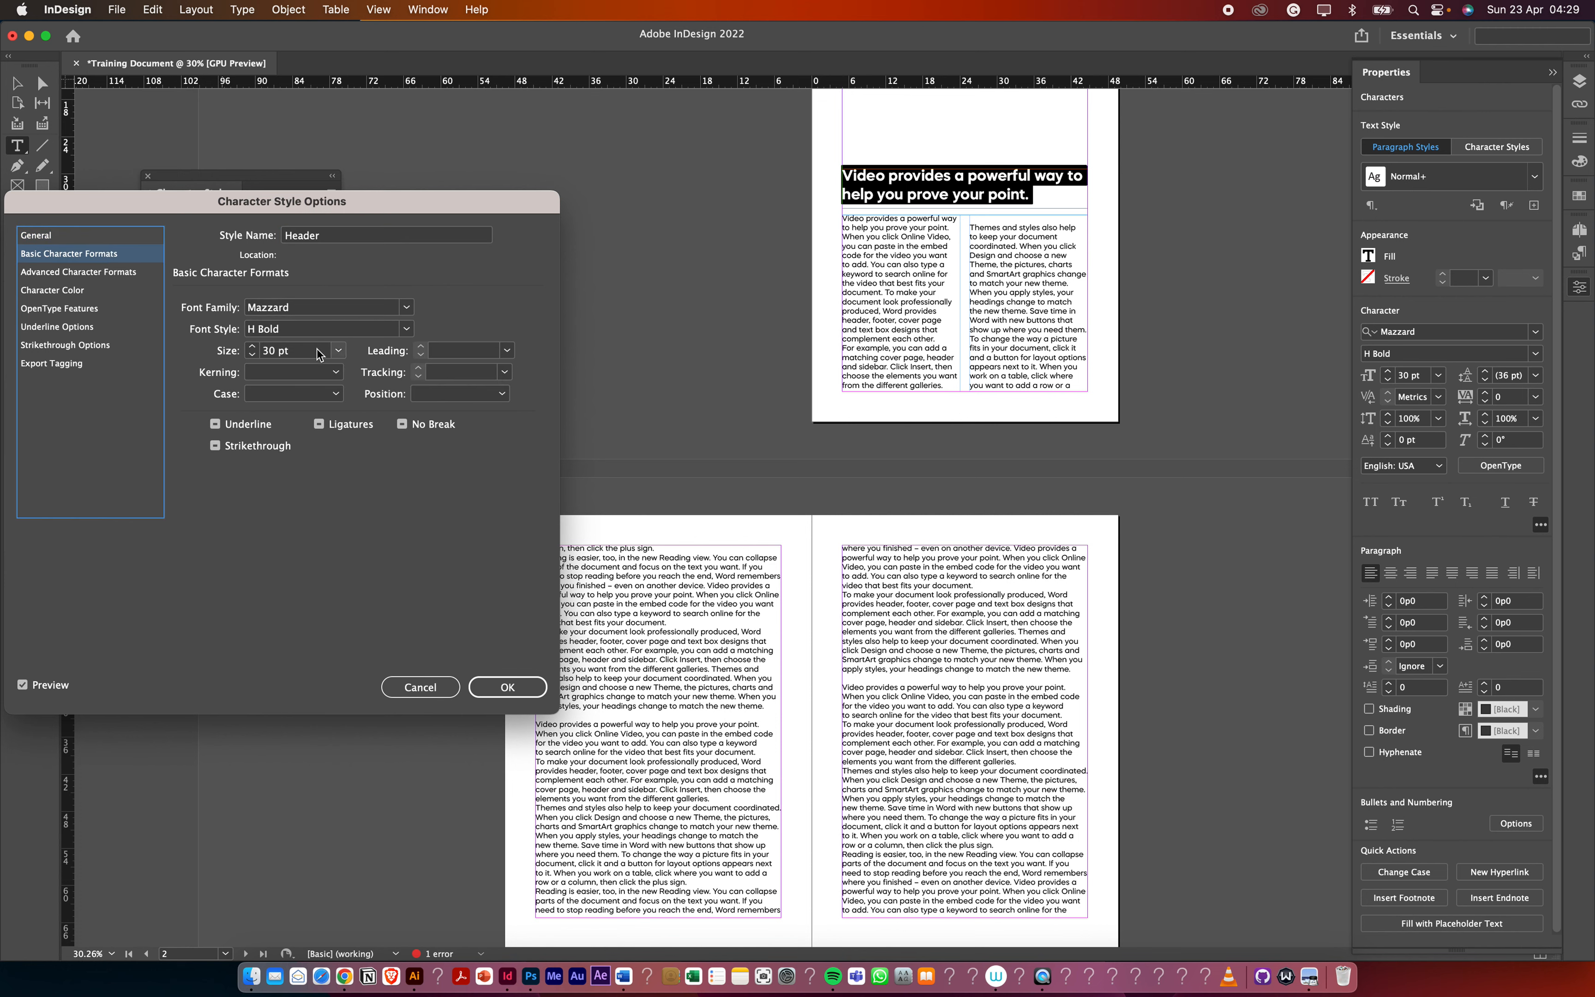
{"action": "left_click", "coordinate": [318, 393]}
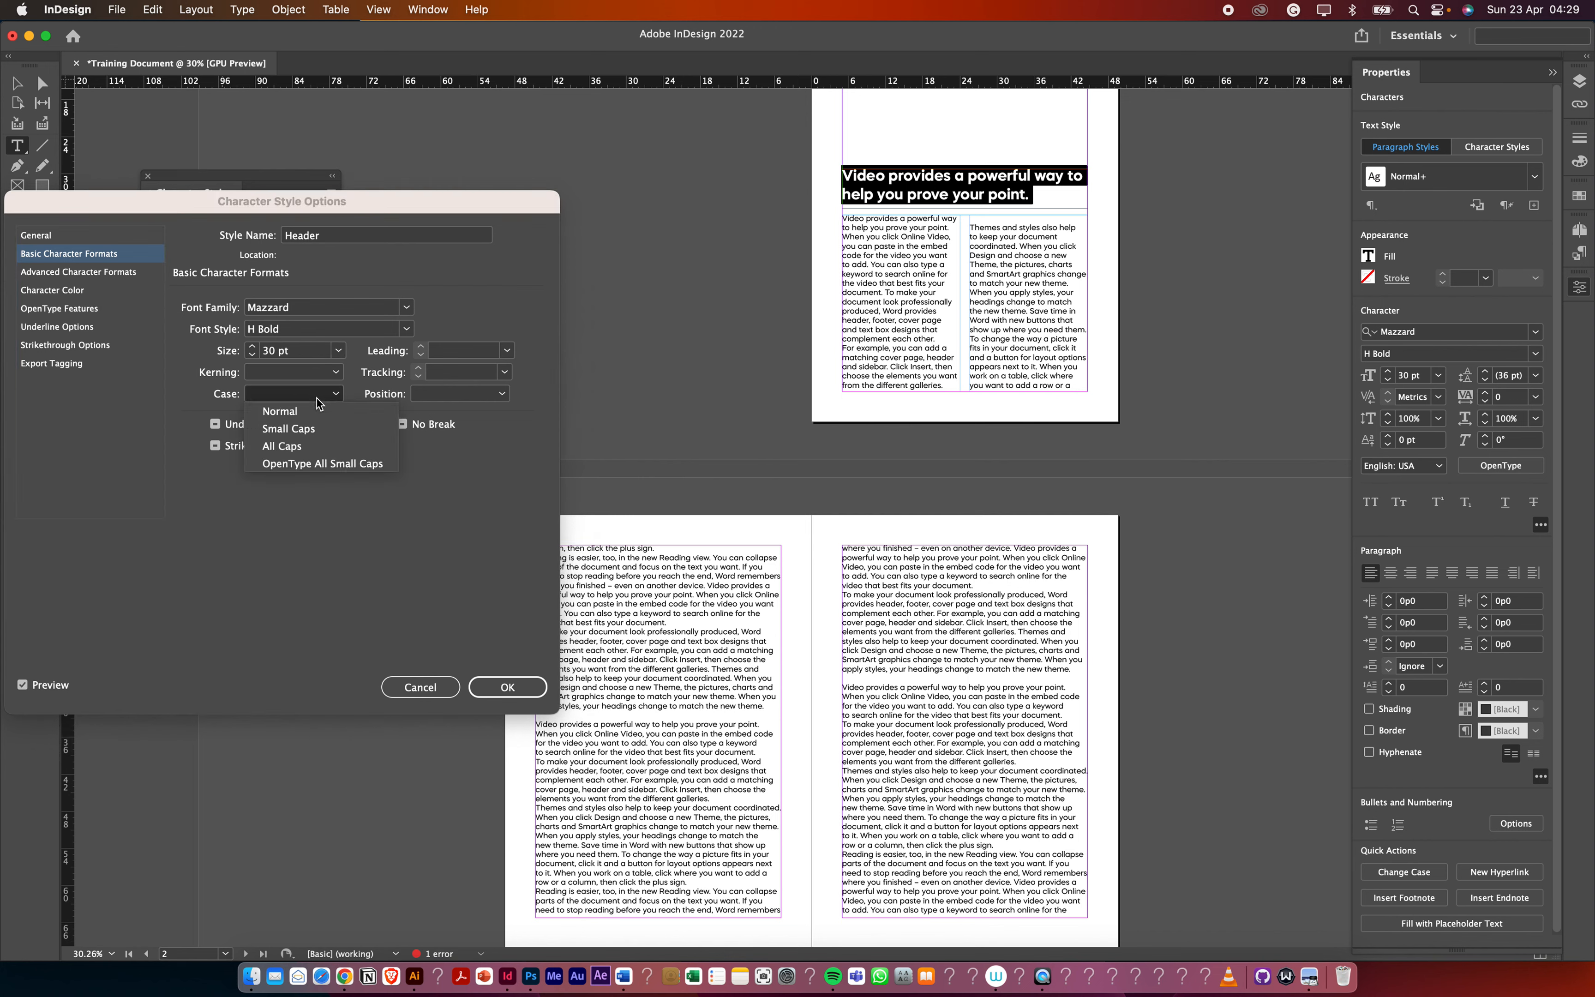
{"action": "key", "text": "Escape"}
{"action": "left_click", "coordinate": [75, 277]}
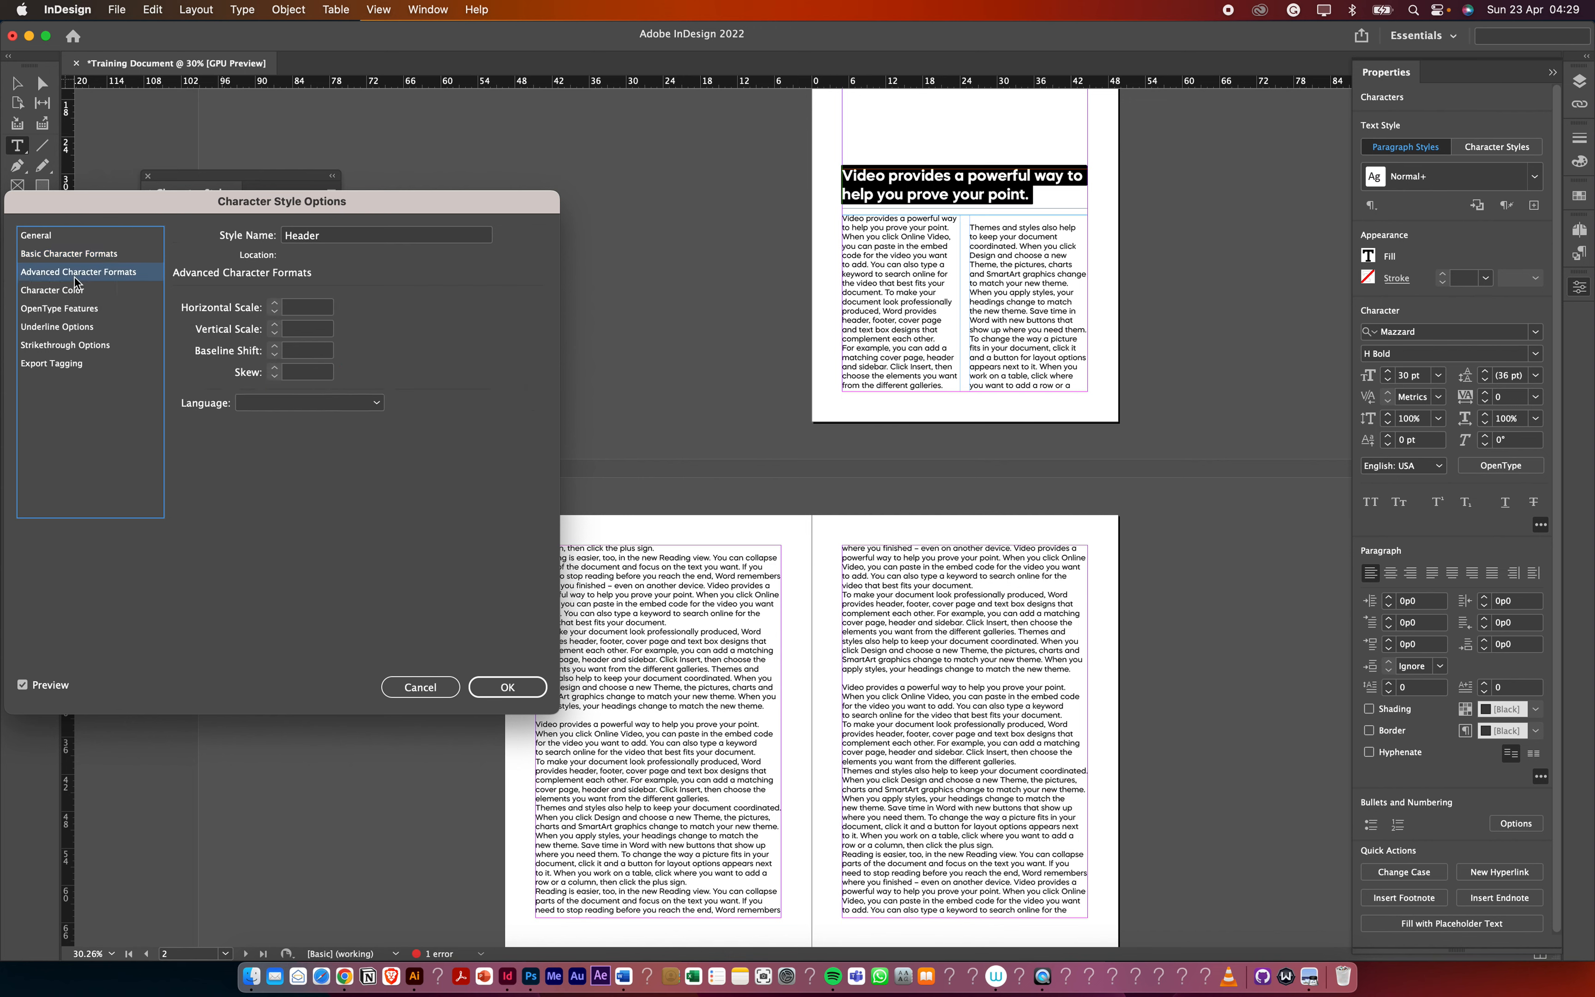
{"action": "left_click", "coordinate": [518, 686]}
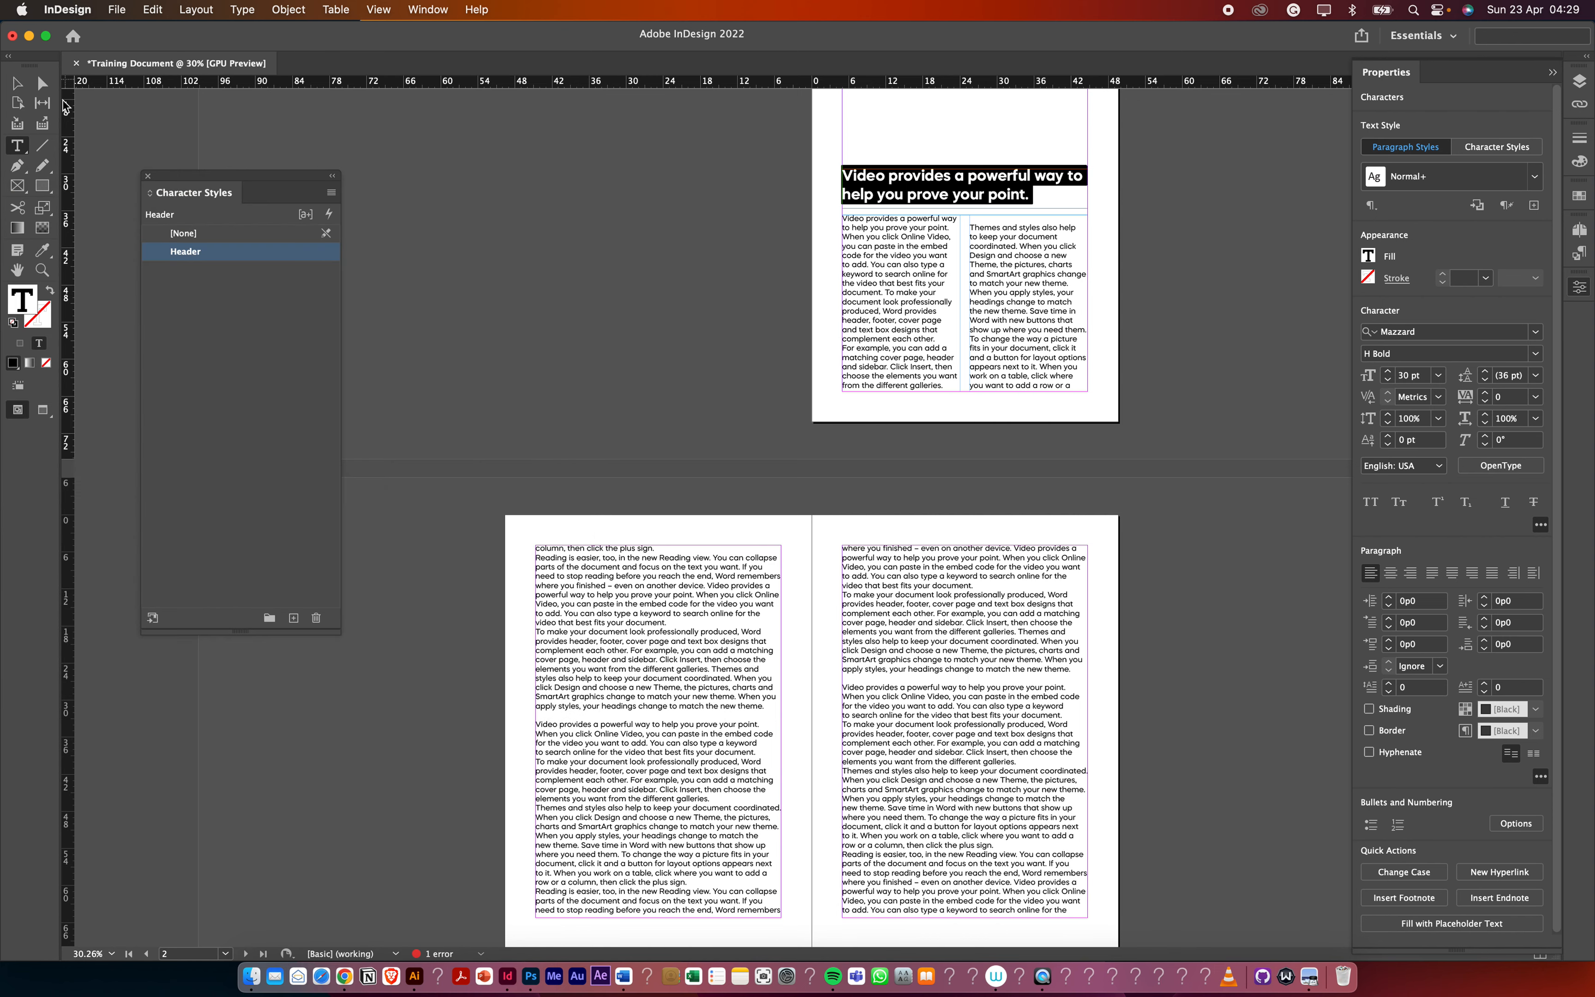
Shorten page 2's body frame from above to about 51p9 high, leaving room for a heading
{"action": "left_click", "coordinate": [17, 83]}
{"action": "scroll", "coordinate": [702, 618], "scroll_direction": "down", "scroll_amount": 5}
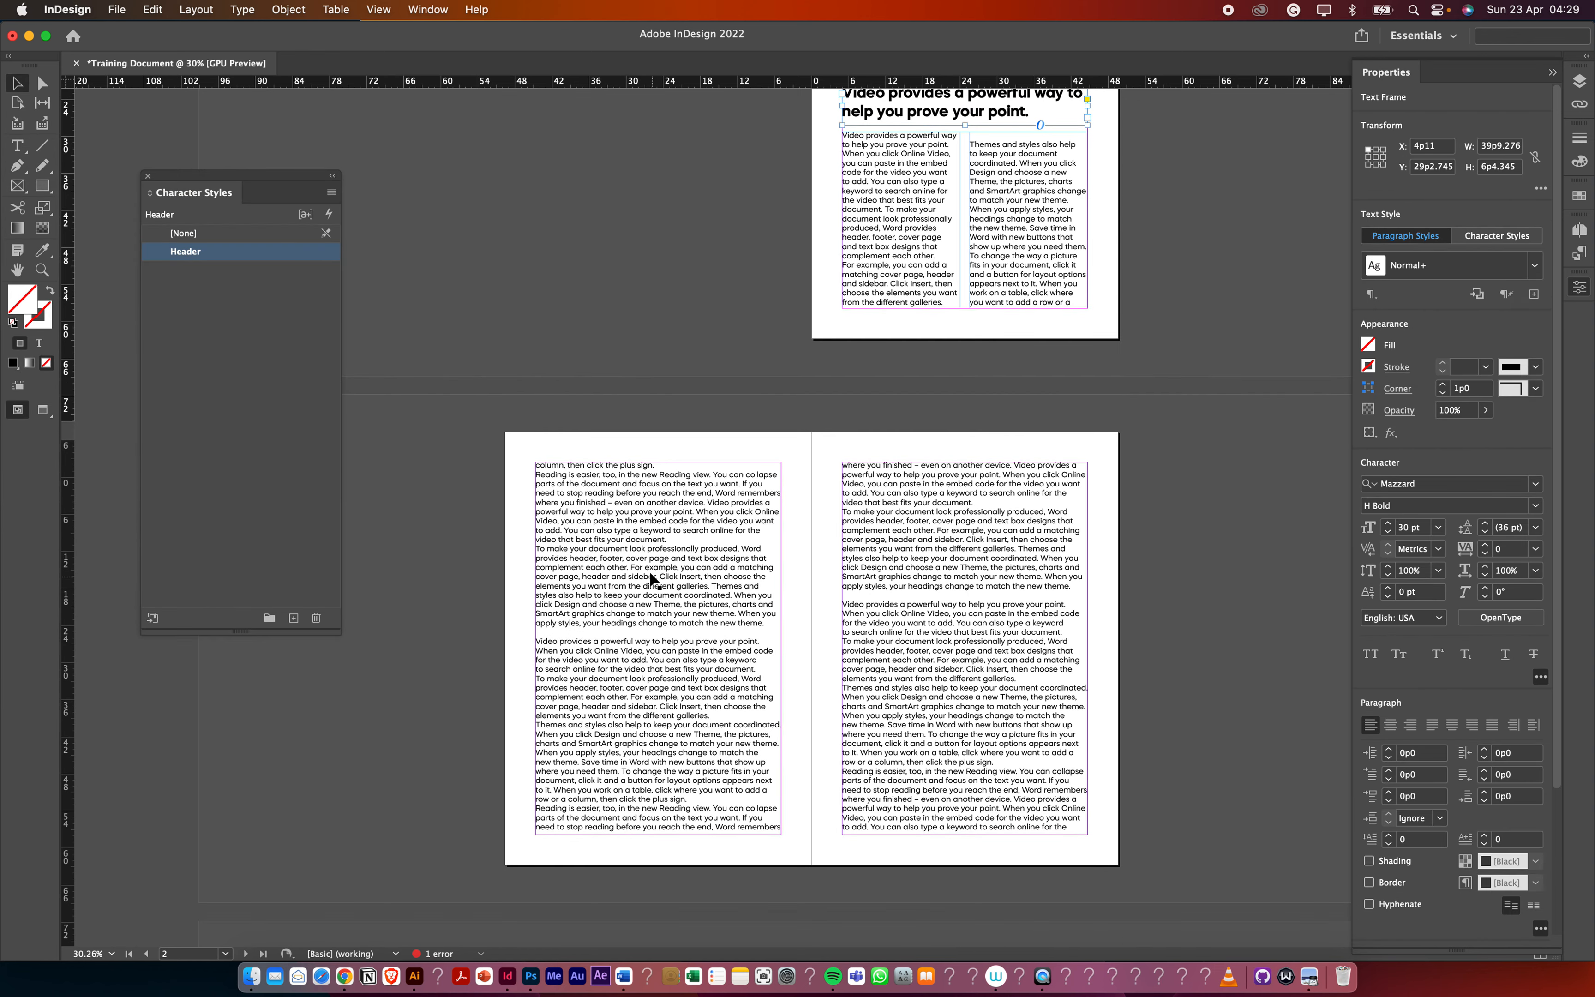
{"action": "left_click", "coordinate": [620, 490]}
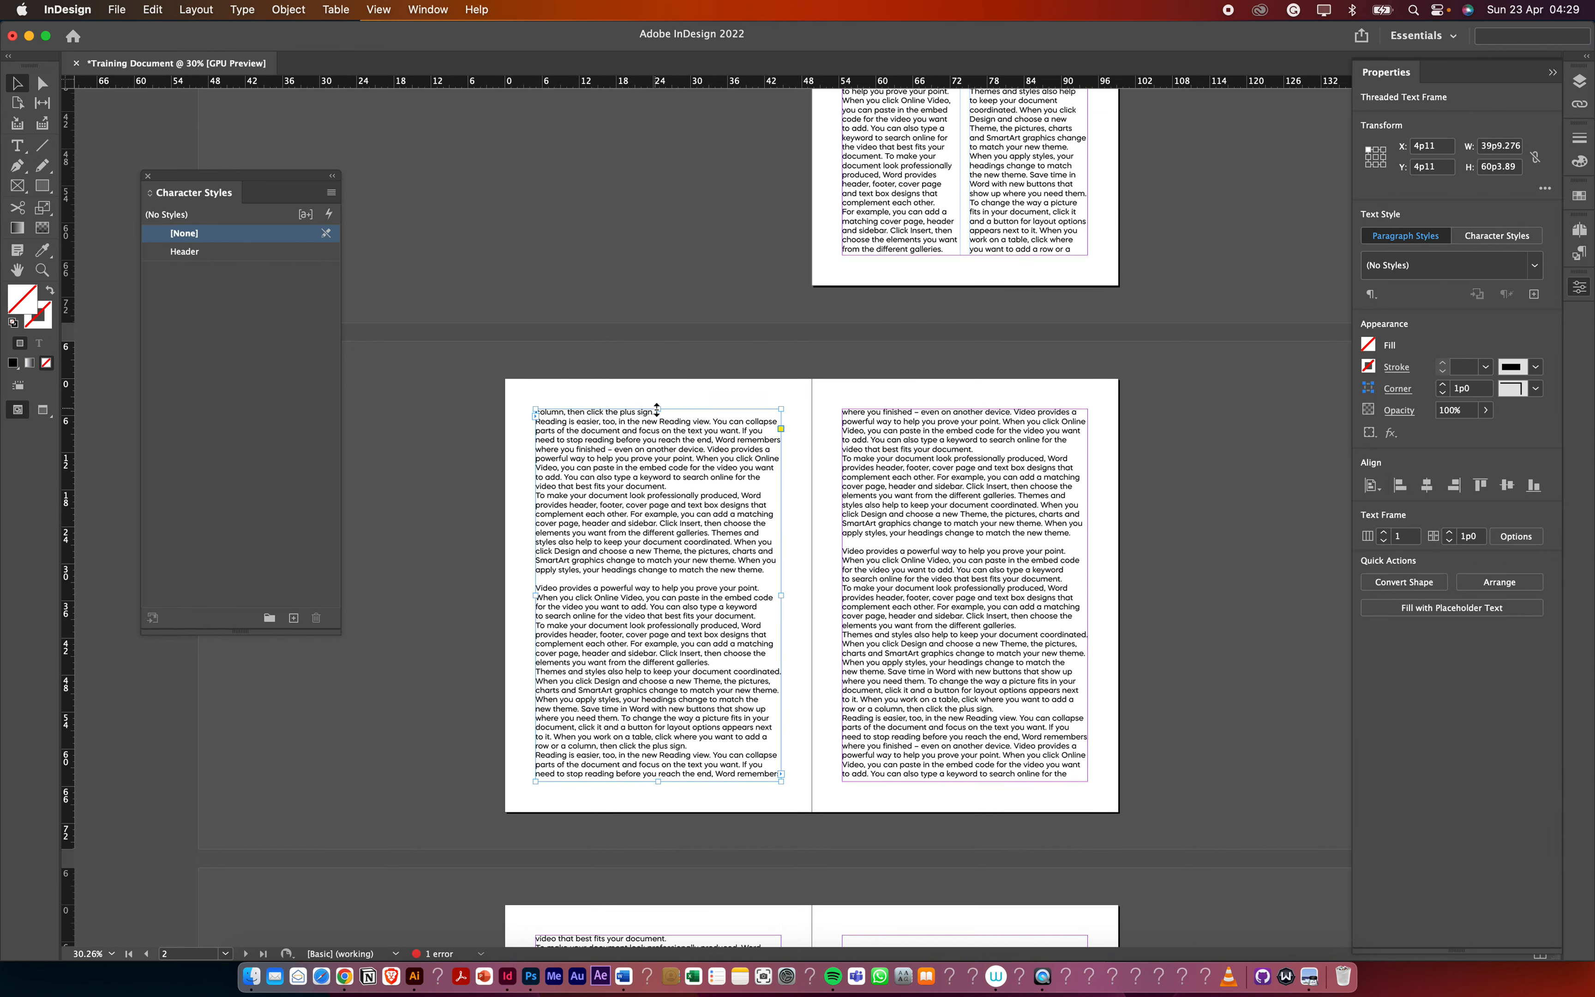
{"action": "left_click_drag", "start_coordinate": [658, 409], "coordinate": [657, 461]}
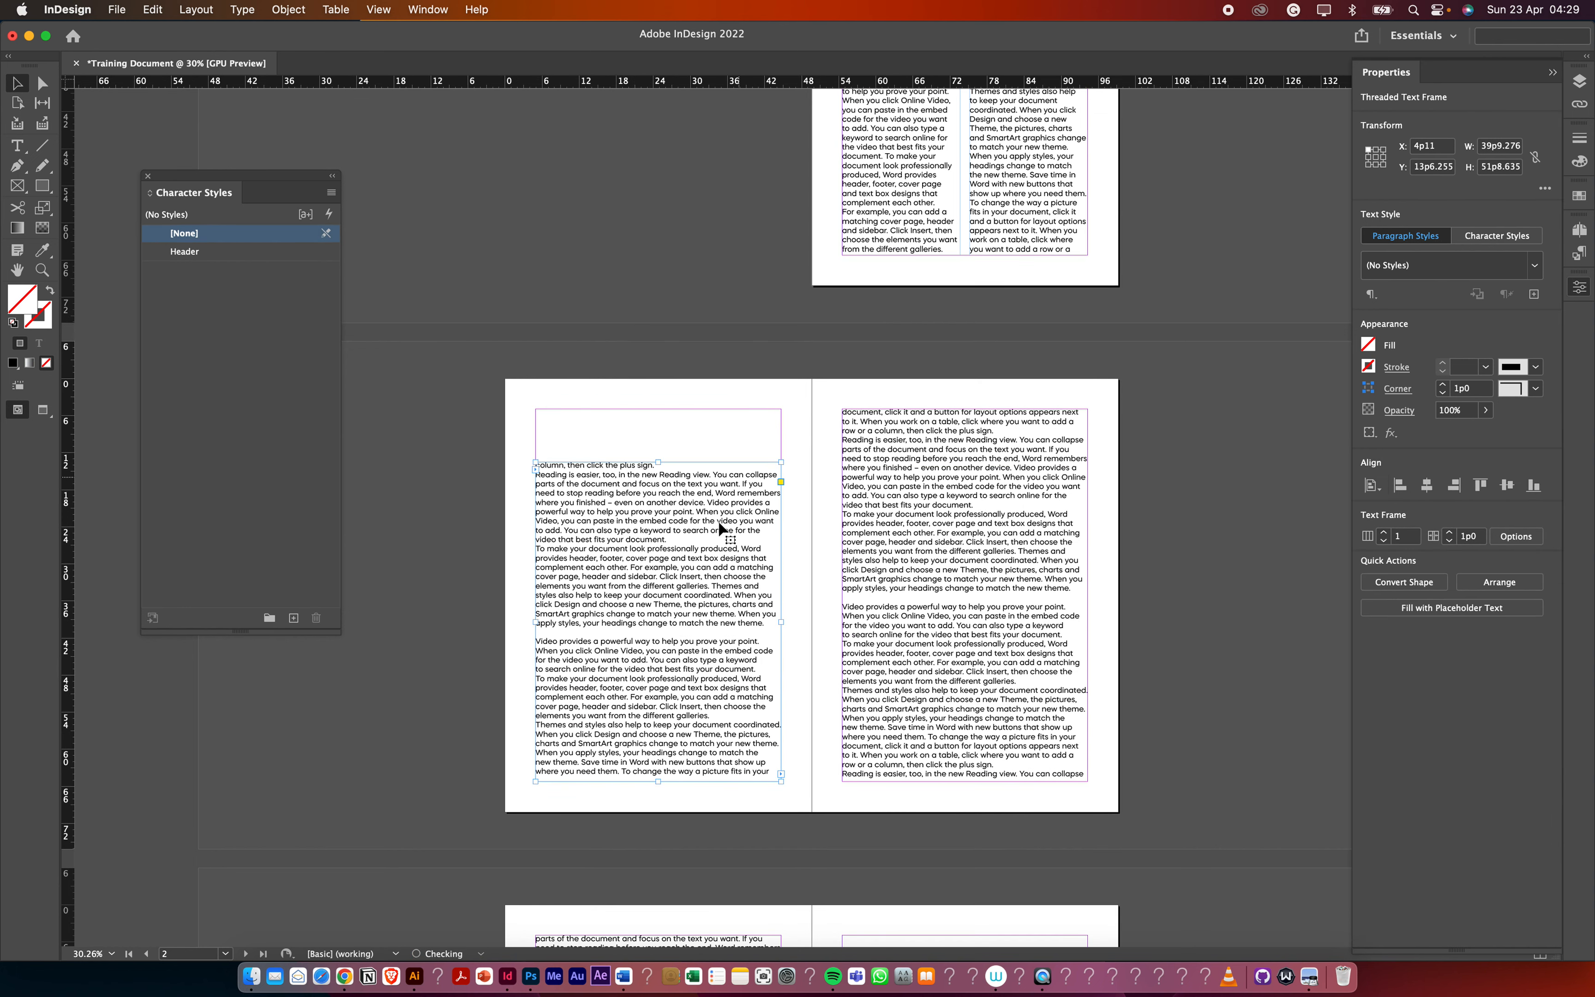
Copy "To make your document look professionally produced, Word provides header, footer," into a new text frame about 39p1 by 6p4 at page 2's upper margin
{"action": "double_click", "coordinate": [551, 547]}
{"action": "left_click_drag", "start_coordinate": [537, 549], "coordinate": [625, 557]}
{"action": "key", "text": "super+c"}
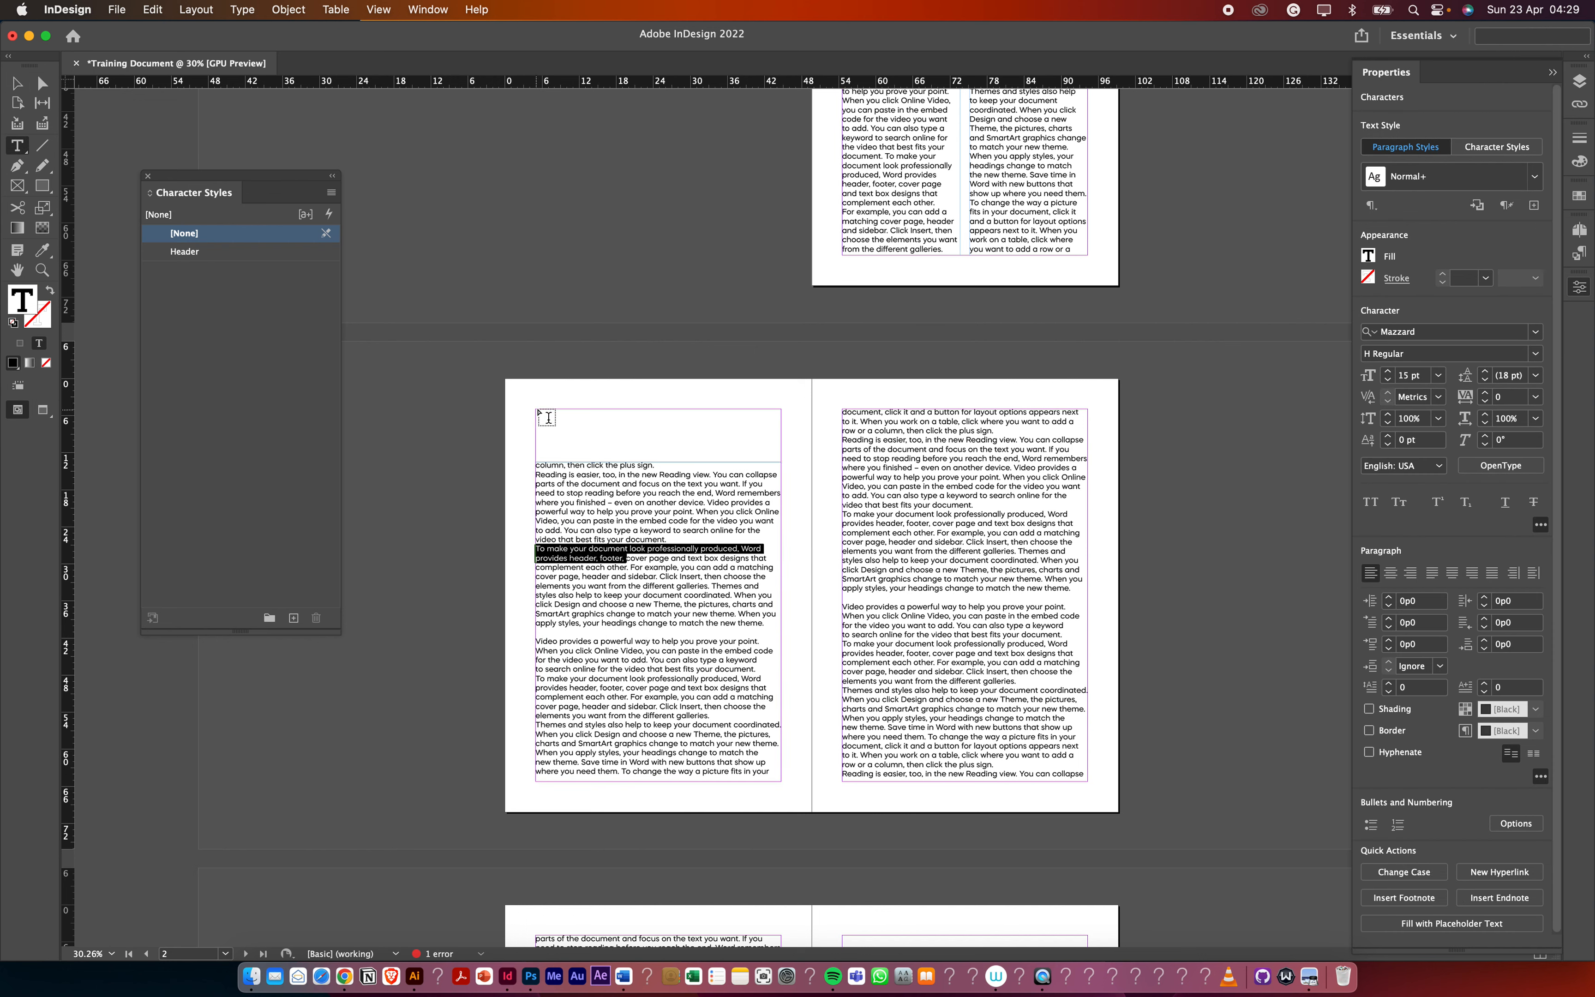
{"action": "left_click_drag", "start_coordinate": [539, 409], "coordinate": [781, 449]}
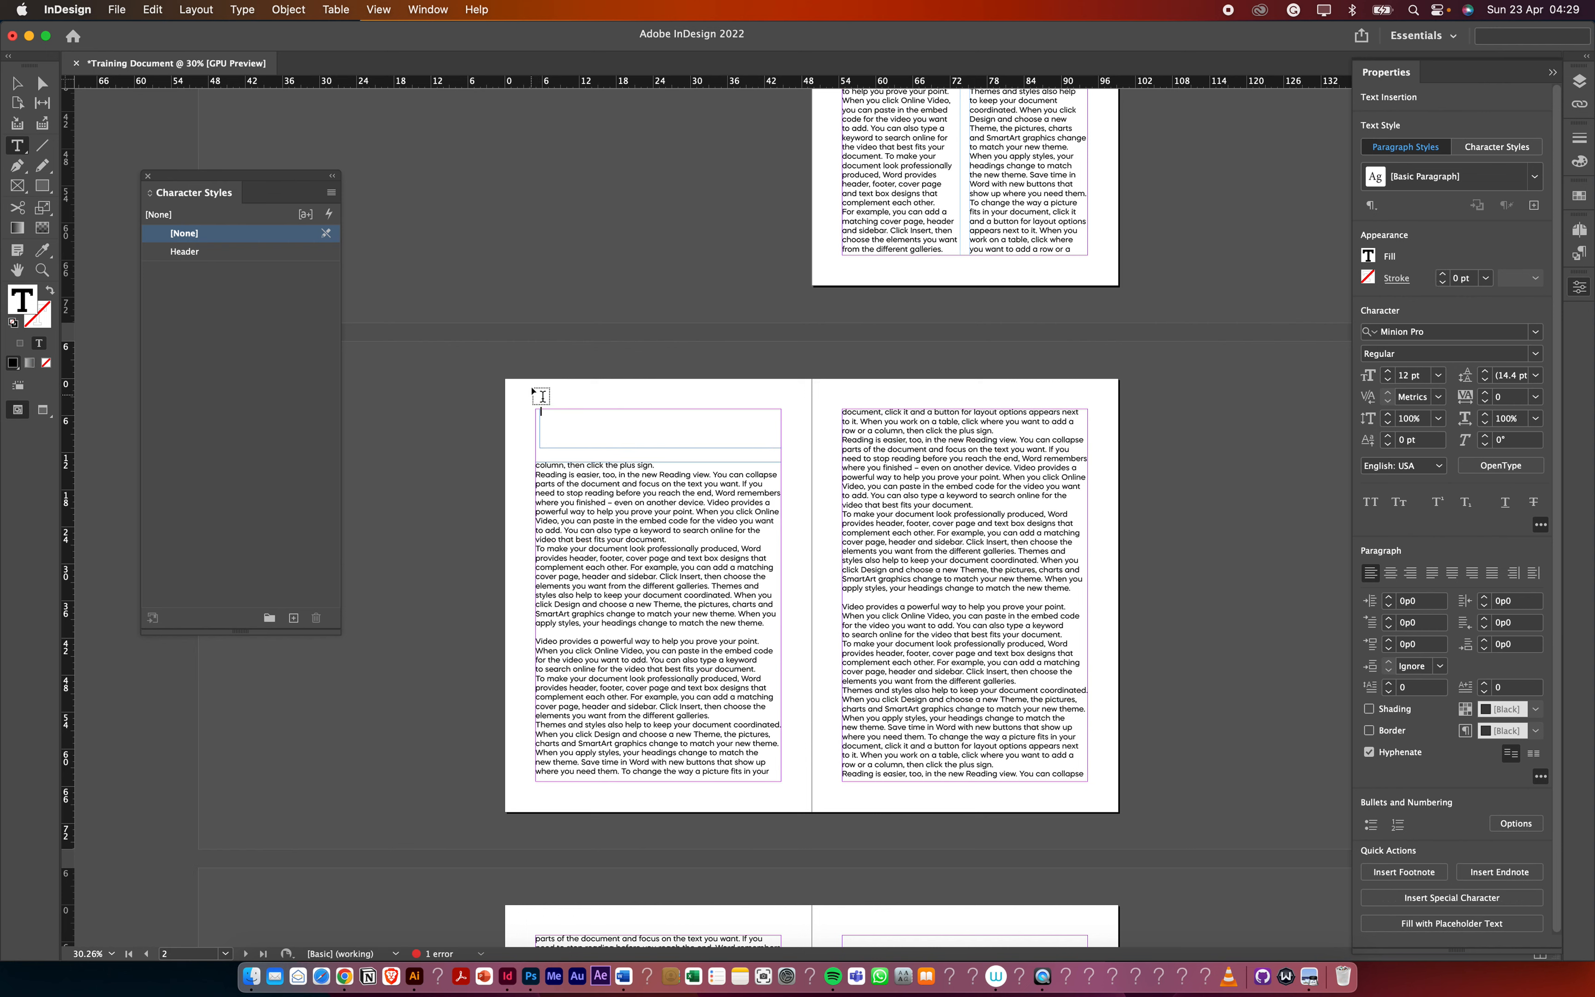
{"action": "key", "text": "super+v"}
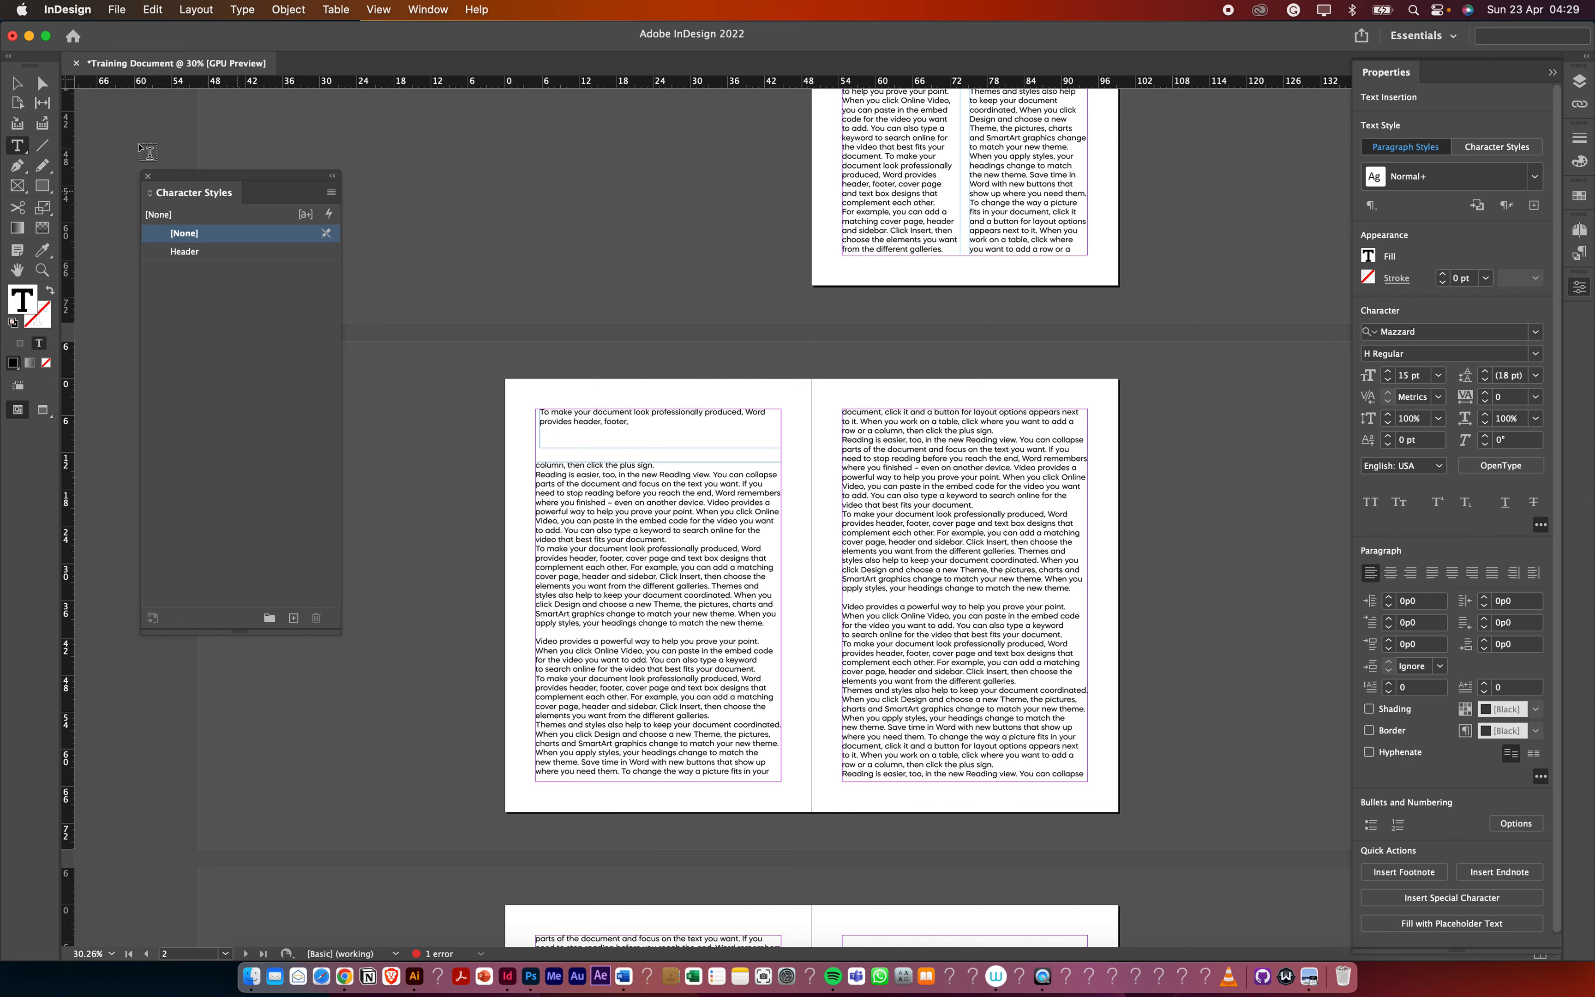
Widen page 2's heading frame to the left margin, making it about 39p9 wide
{"action": "left_click", "coordinate": [20, 88]}
{"action": "scroll", "coordinate": [543, 425], "scroll_direction": "up", "scroll_amount": 4}
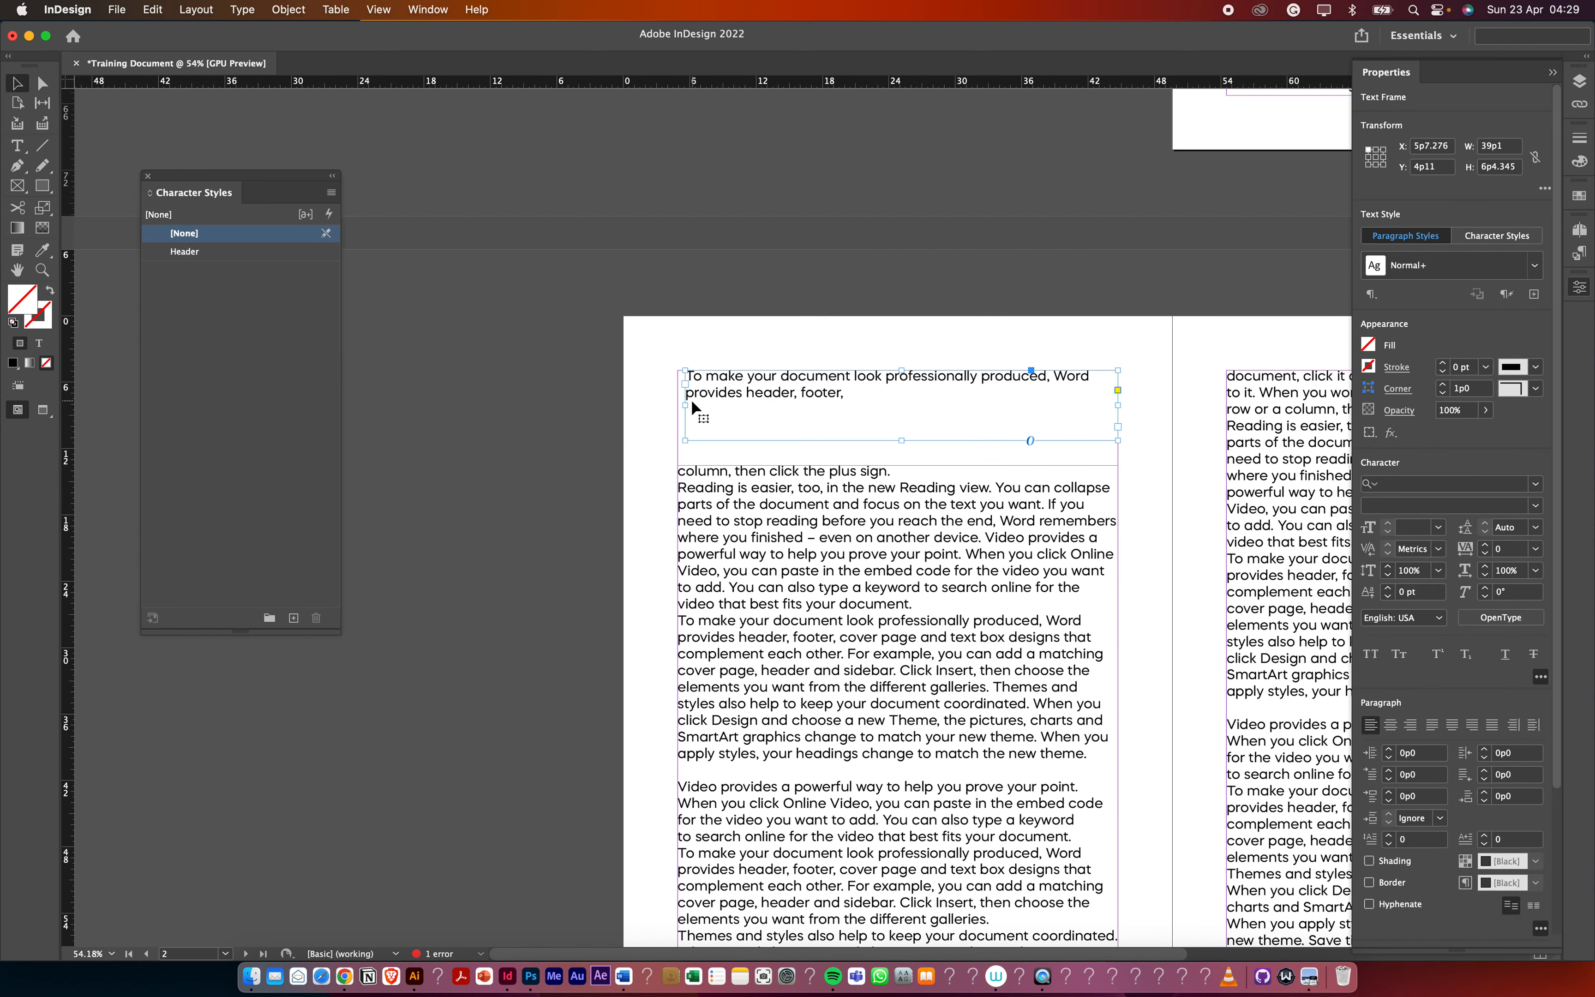
{"action": "left_click_drag", "start_coordinate": [688, 405], "coordinate": [680, 405]}
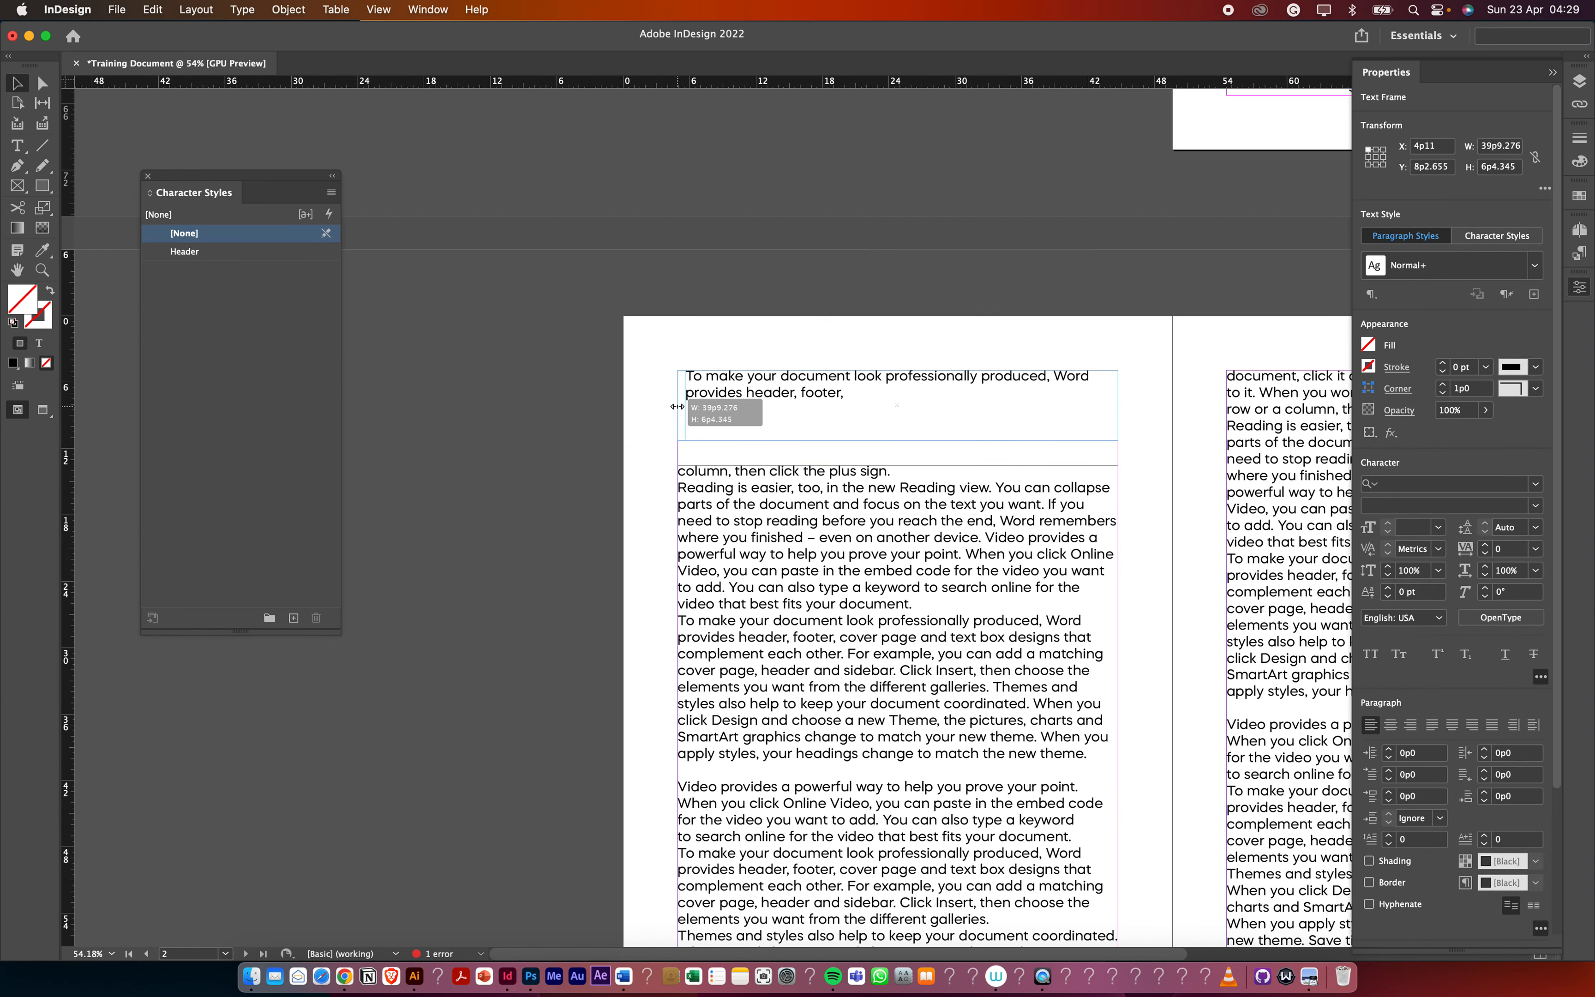
Apply the Header character style to all the text in page 2's heading frame
{"action": "double_click", "coordinate": [805, 393]}
{"action": "left_click_drag", "start_coordinate": [842, 392], "coordinate": [629, 367]}
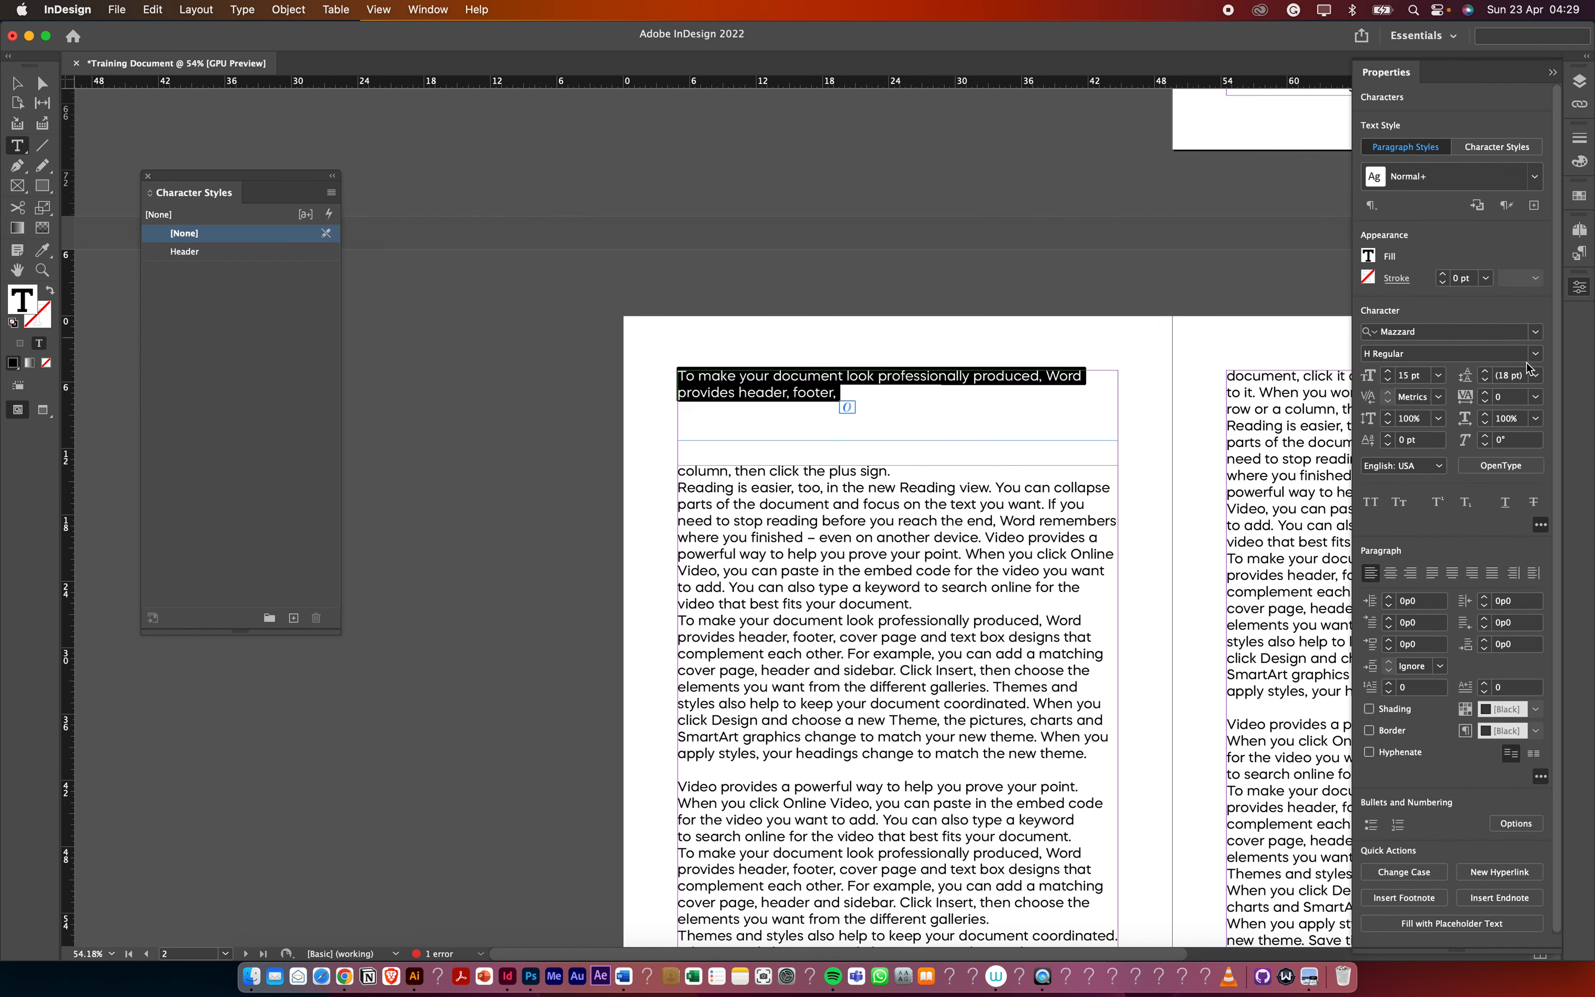
{"action": "left_click", "coordinate": [202, 254]}
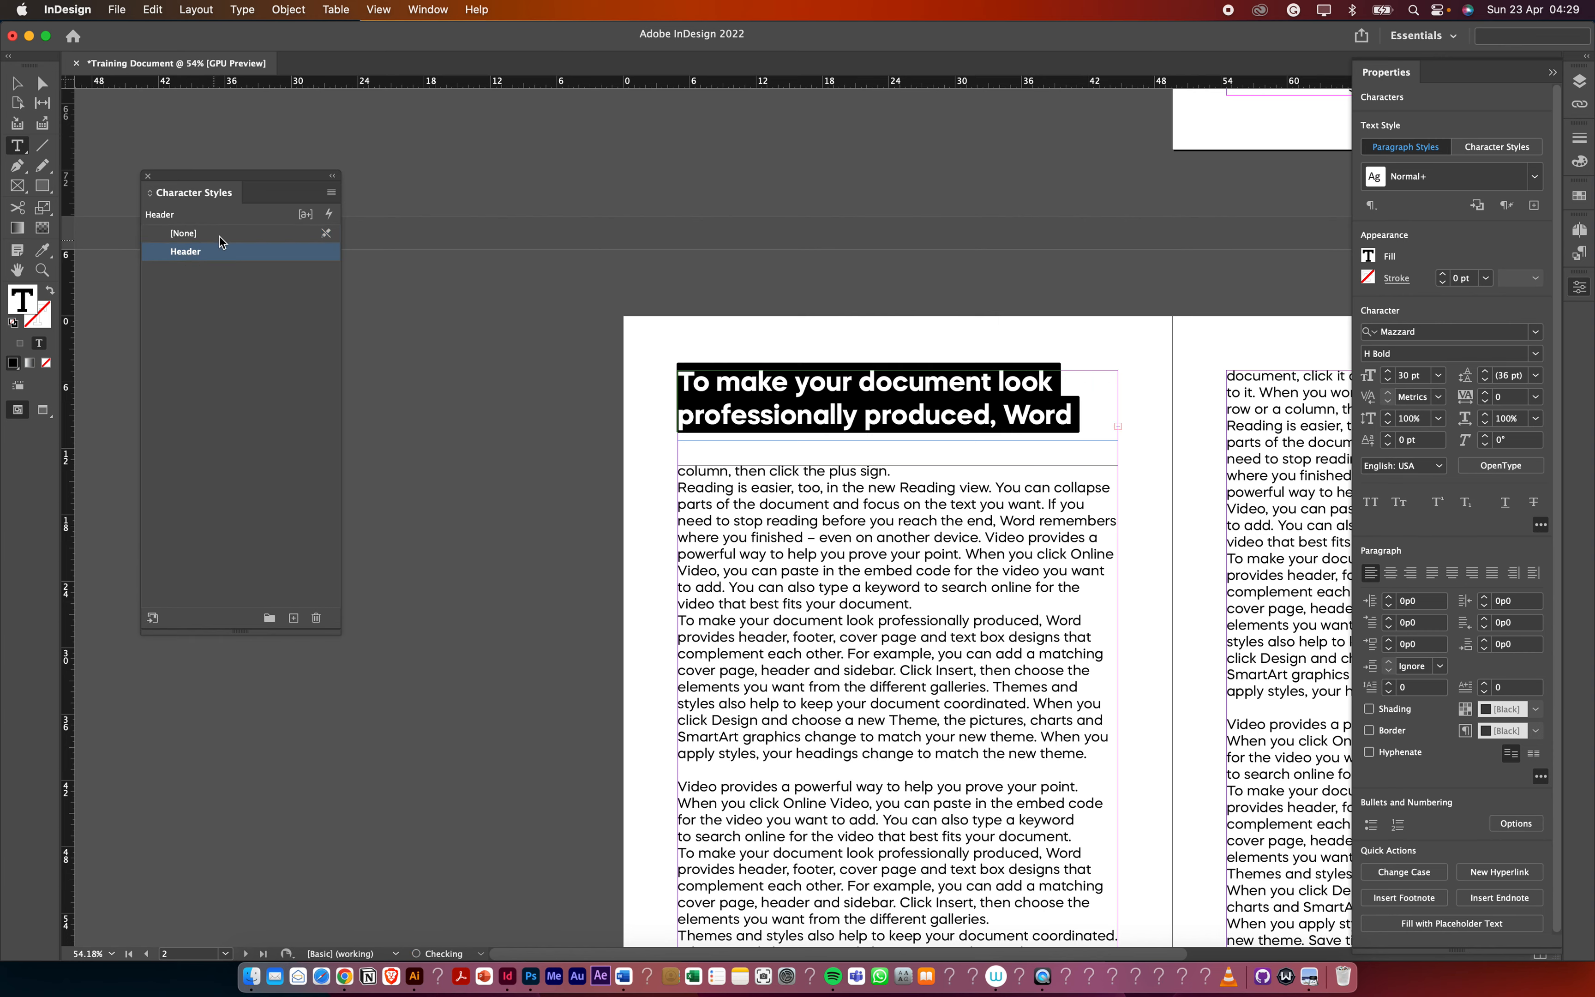
Open the A-Parent spread for editing
{"action": "scroll", "coordinate": [742, 480], "scroll_direction": "down", "scroll_amount": 10}
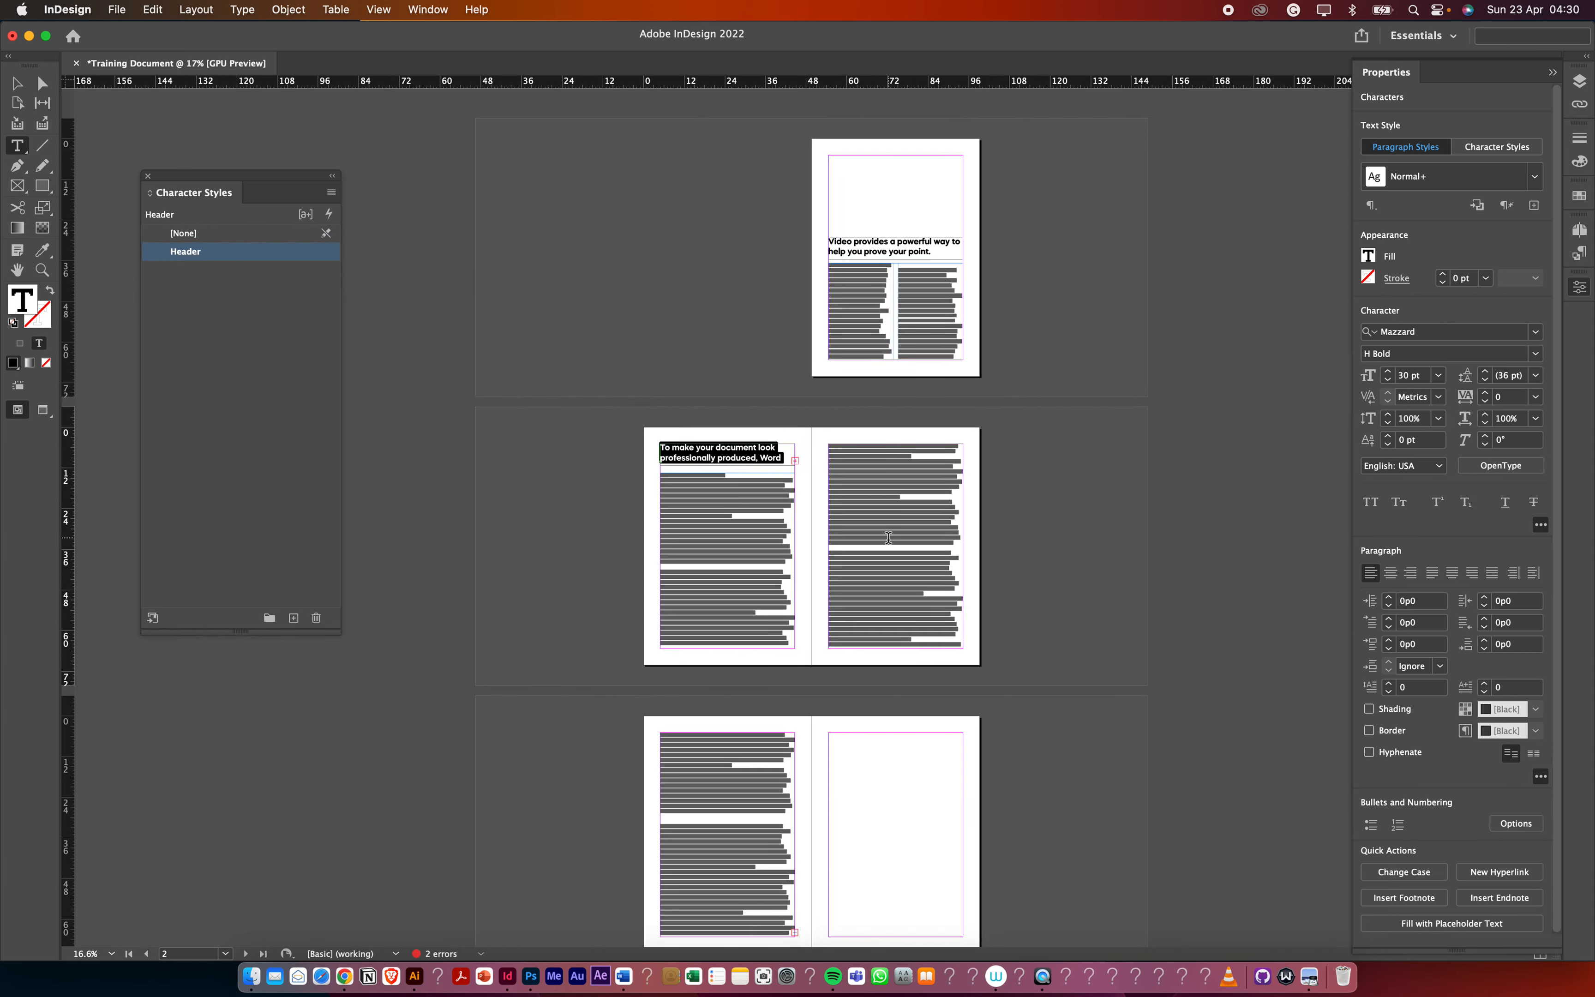
{"action": "scroll", "coordinate": [817, 518], "scroll_direction": "up", "scroll_amount": 7}
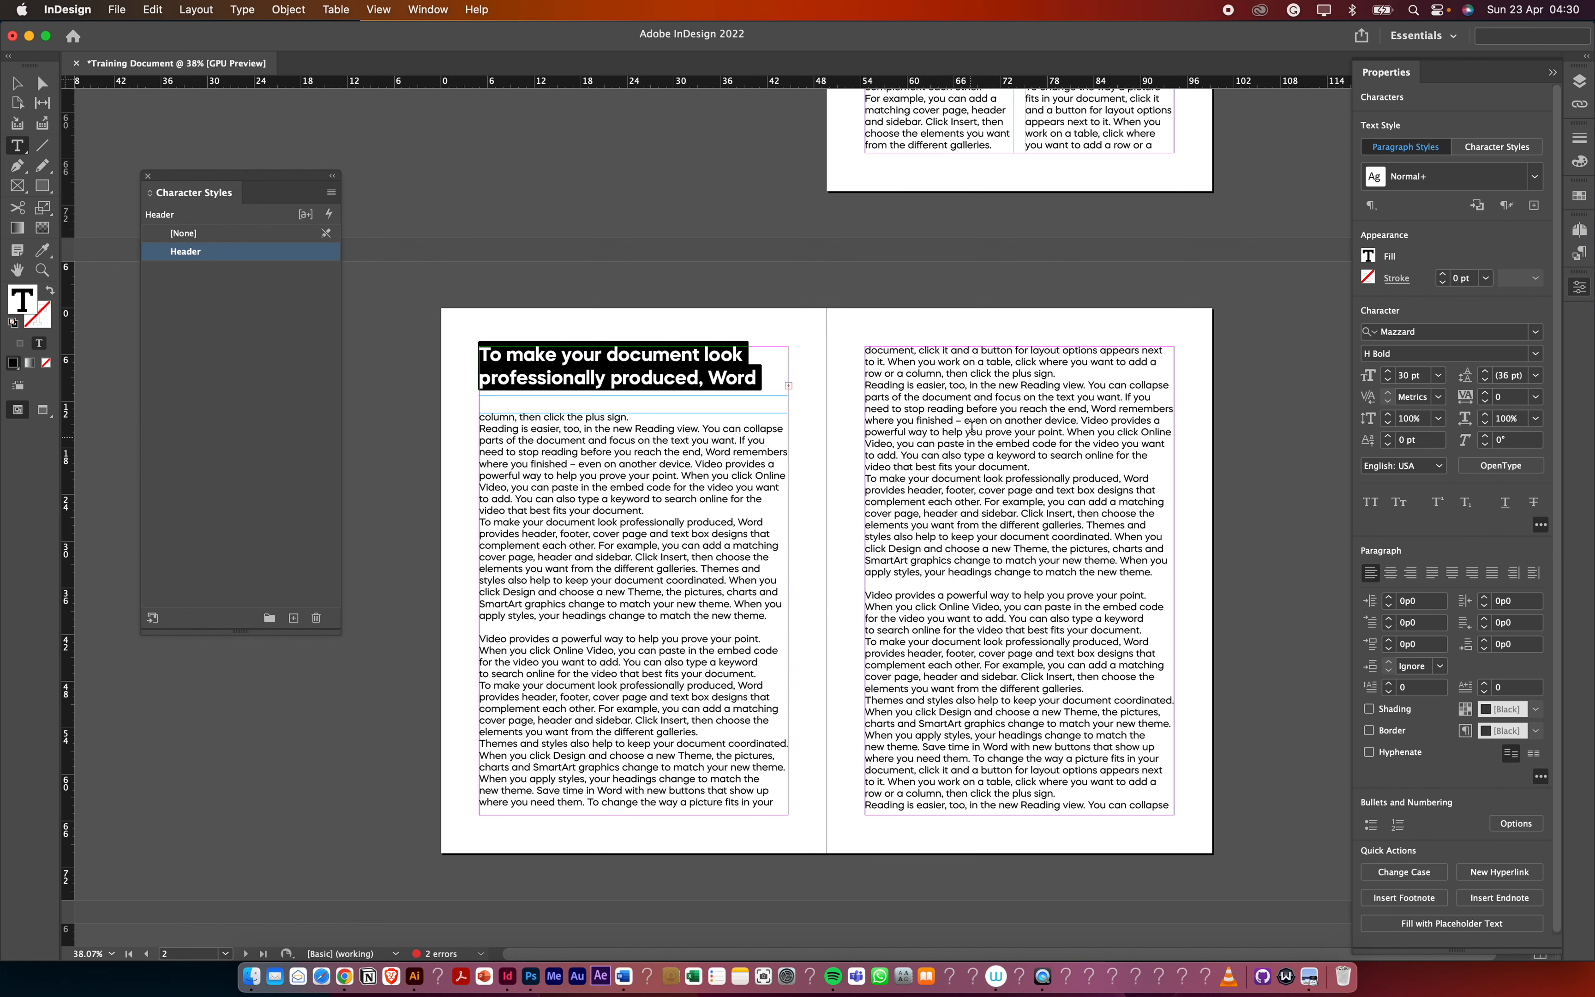
{"action": "left_click", "coordinate": [17, 83]}
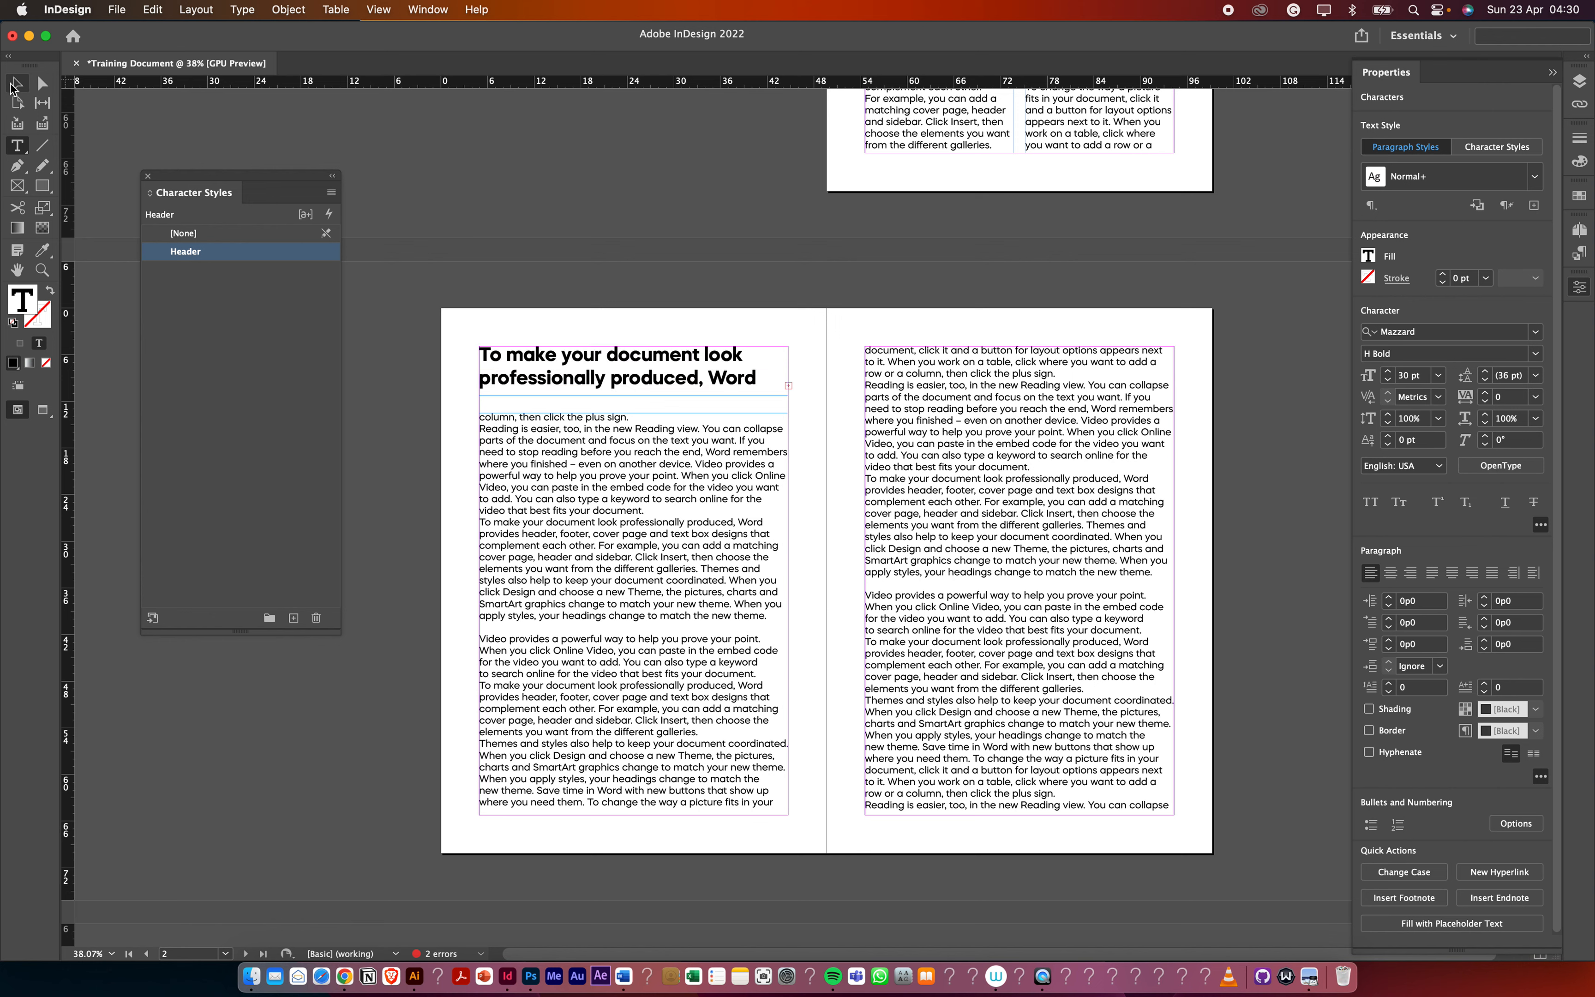
{"action": "left_click", "coordinate": [1046, 545]}
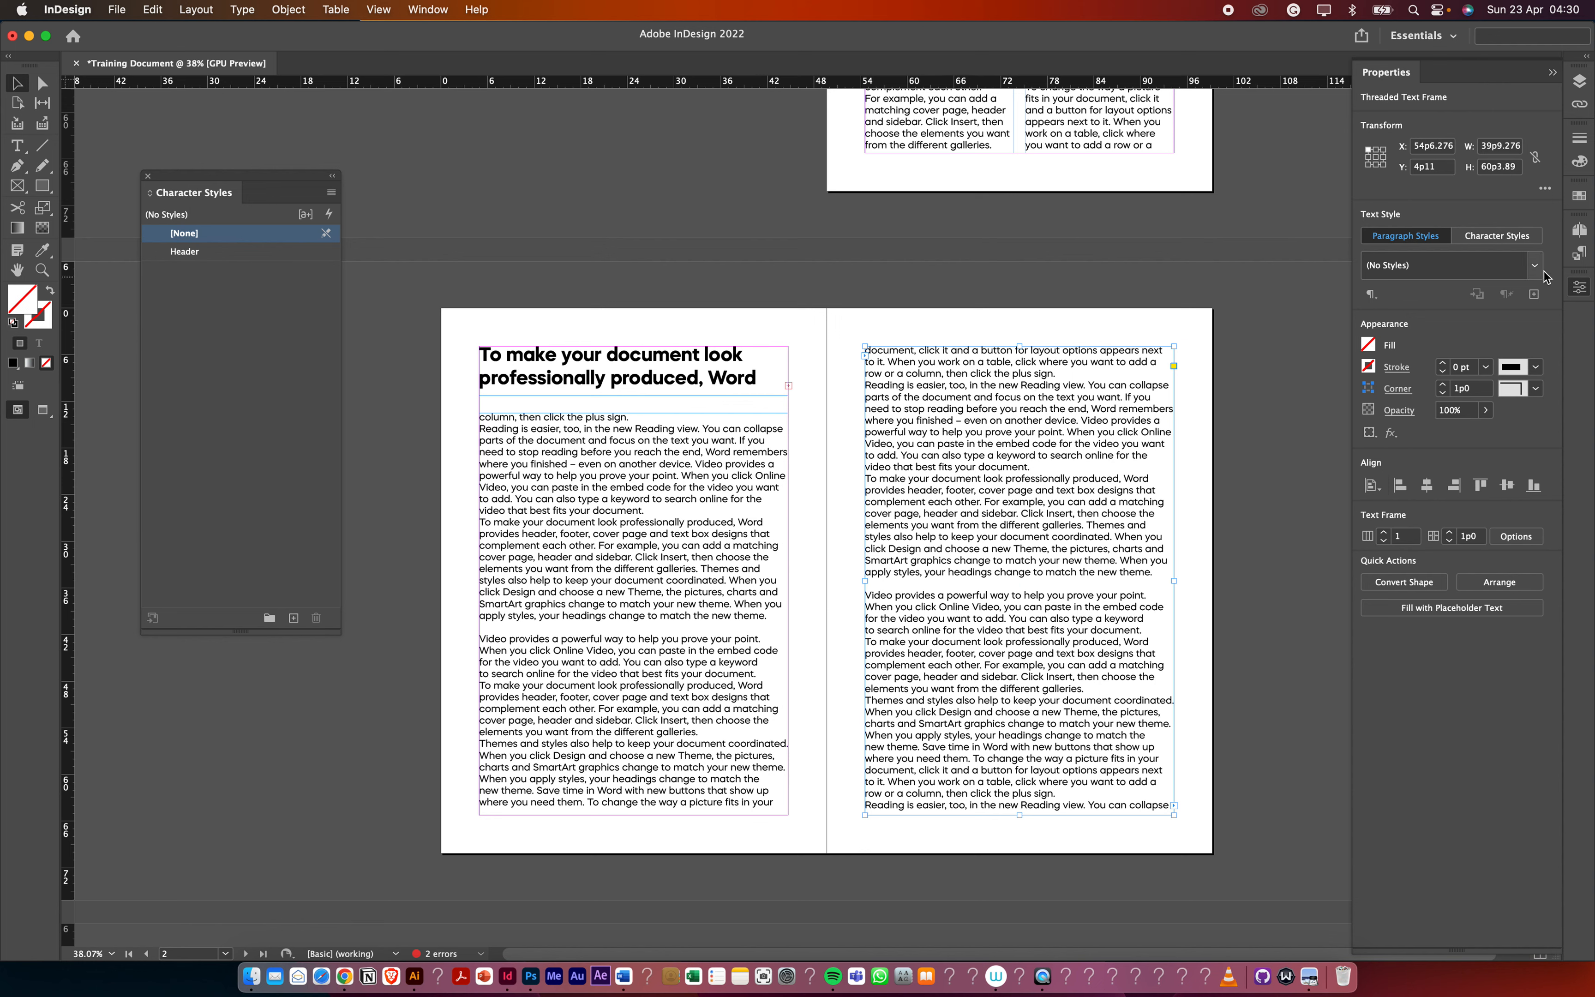
{"action": "left_click", "coordinate": [1581, 230]}
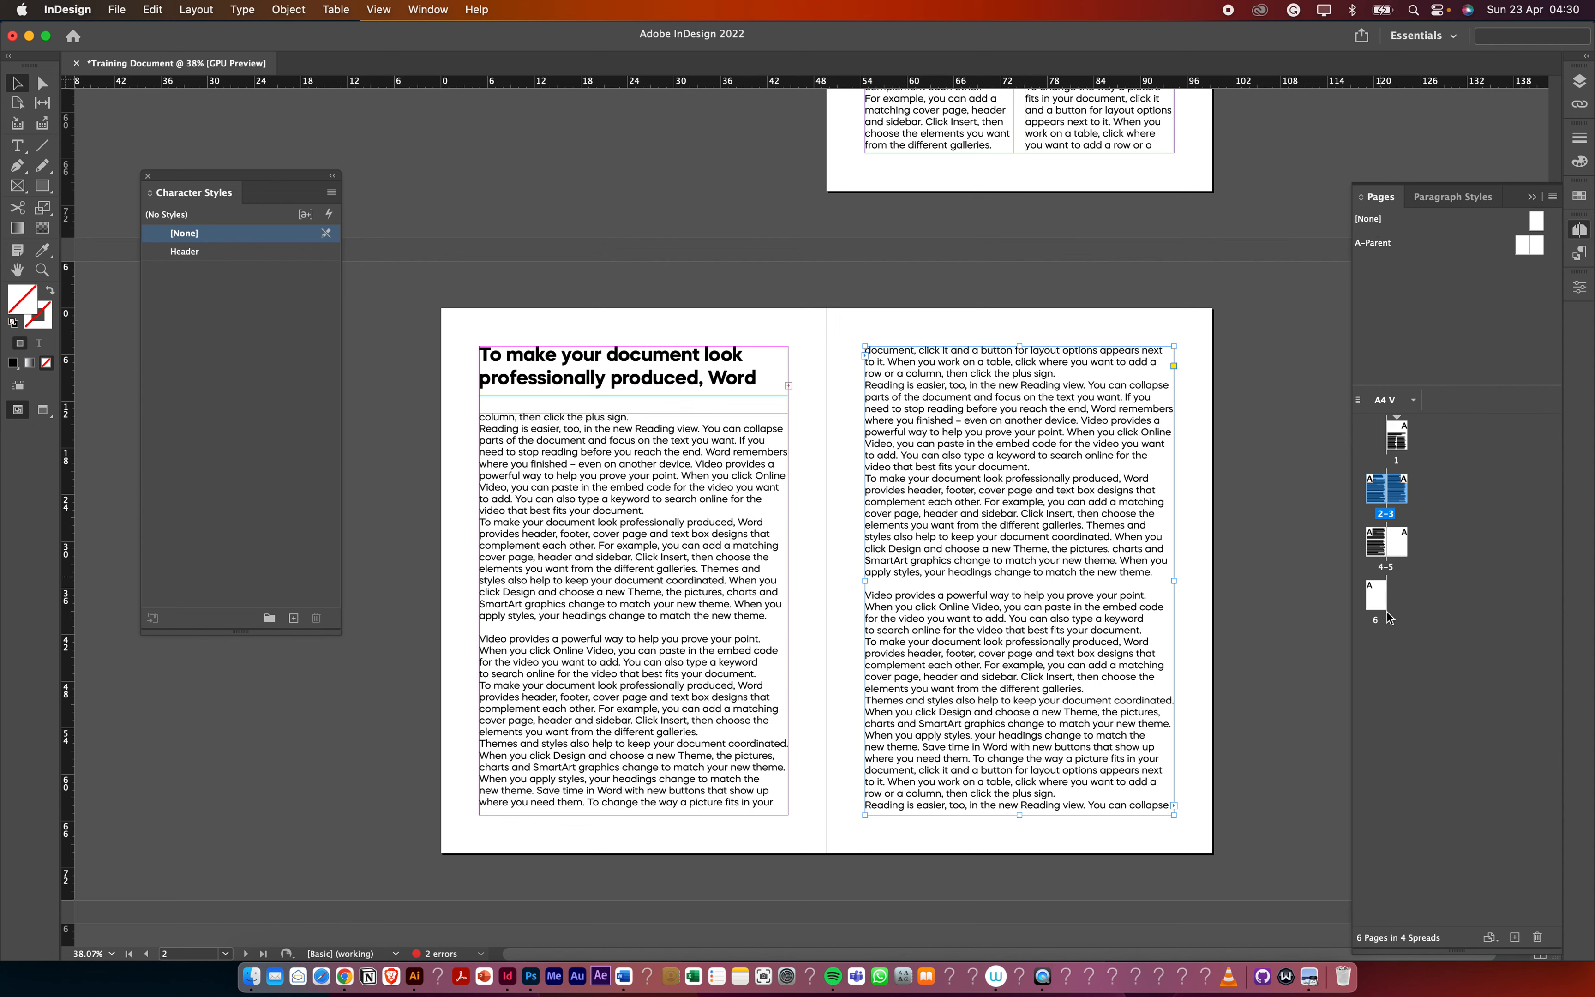
{"action": "double_click", "coordinate": [1522, 244]}
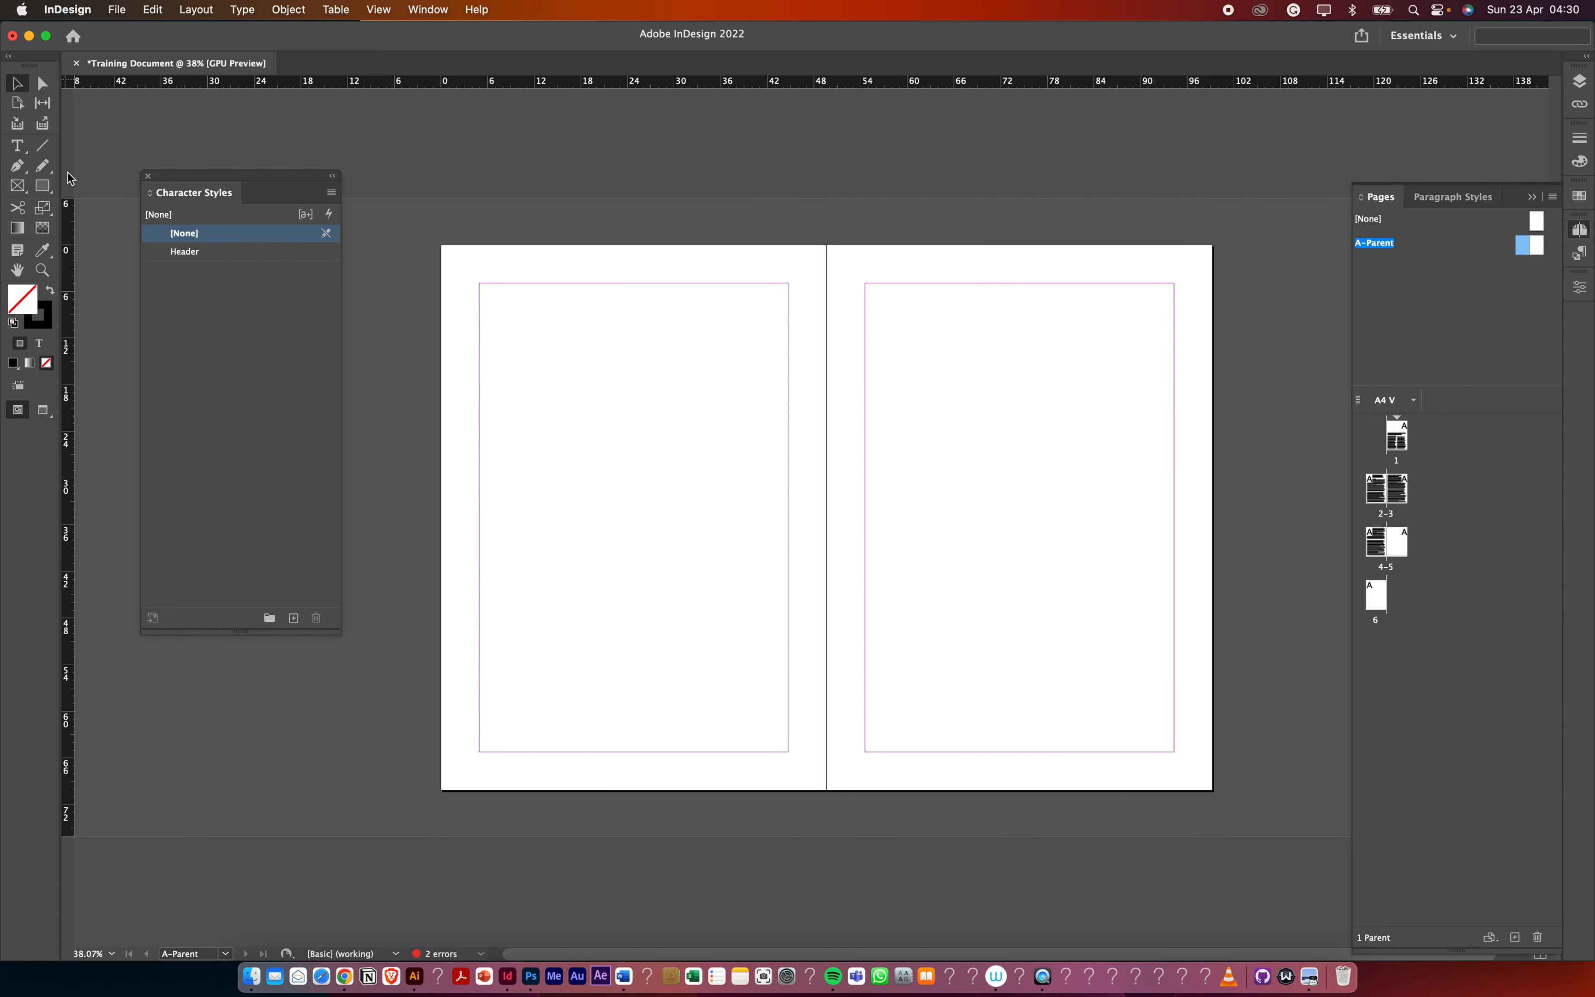
Insert a Current Page Number marker in a new text frame about 5p6 by 2p4.5 below the left parent page's bottom margin
{"action": "left_click", "coordinate": [17, 146]}
{"action": "left_click_drag", "start_coordinate": [607, 761], "coordinate": [651, 779]}
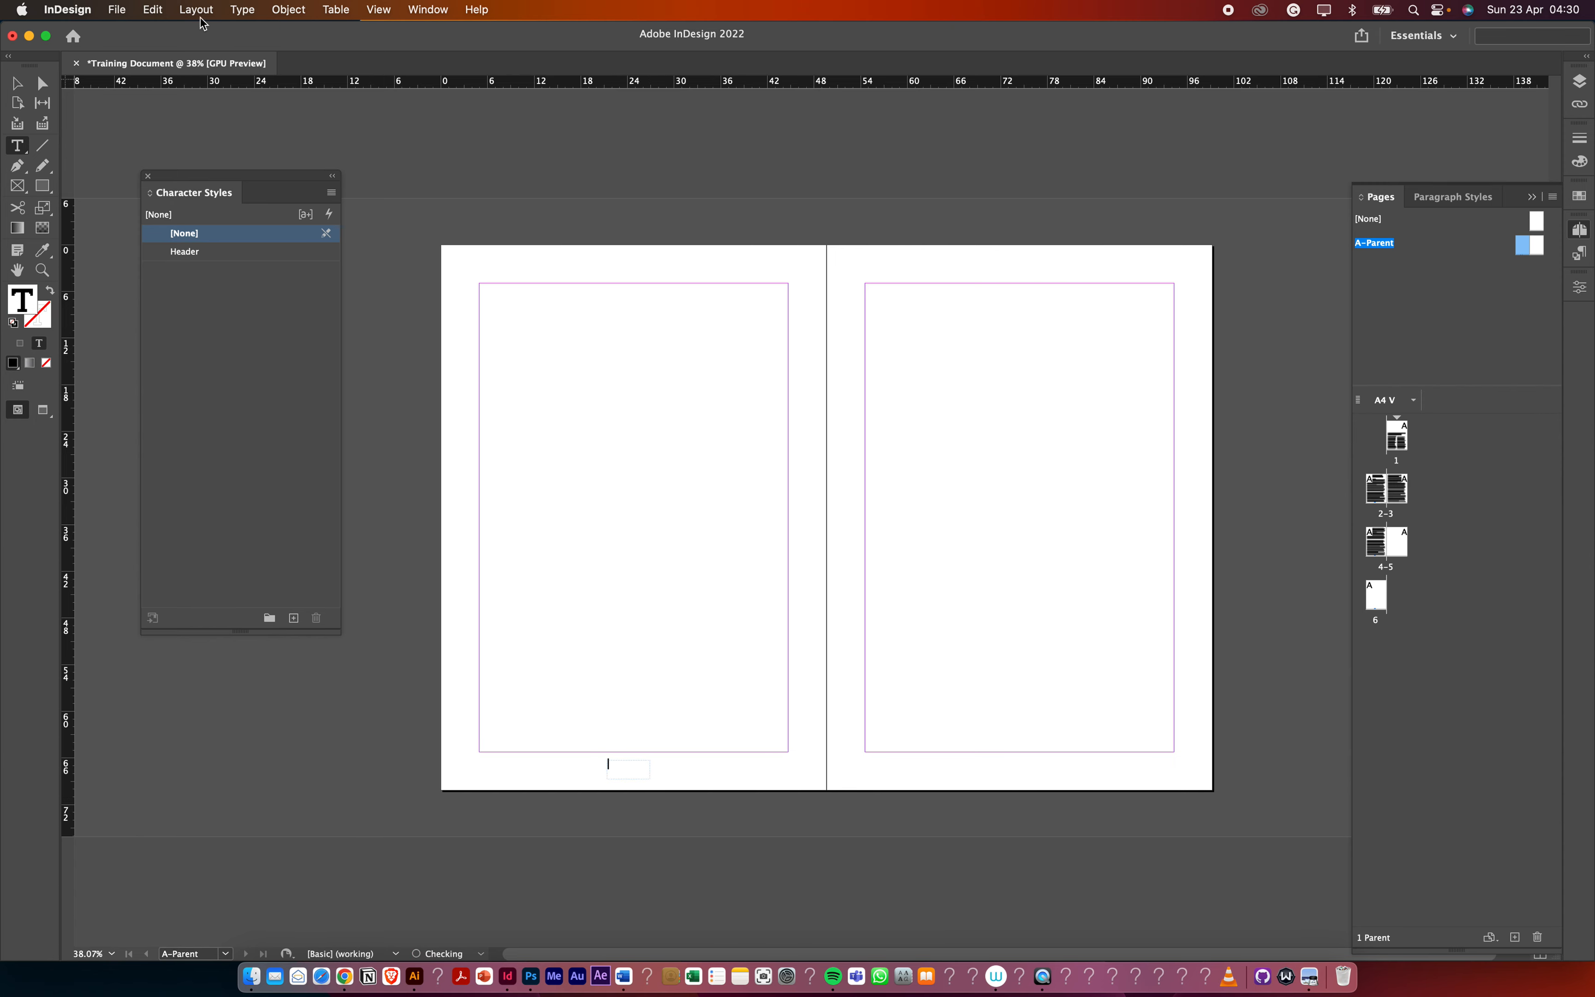
{"action": "left_click", "coordinate": [248, 14]}
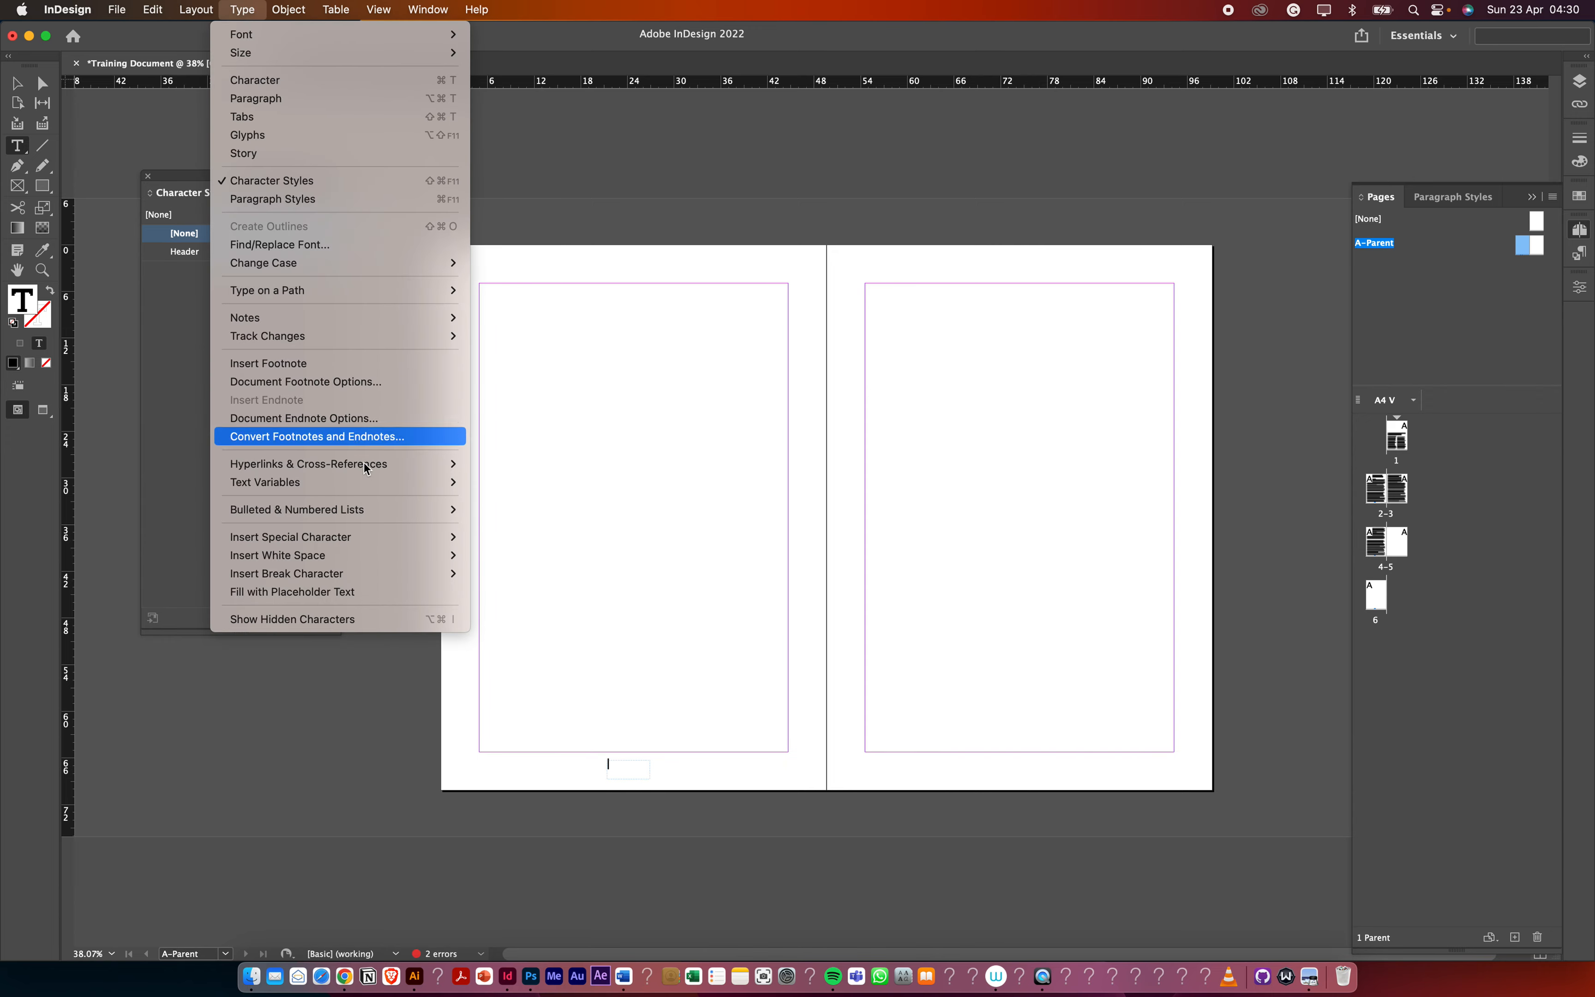
{"action": "mouse_move", "coordinate": [391, 541]}
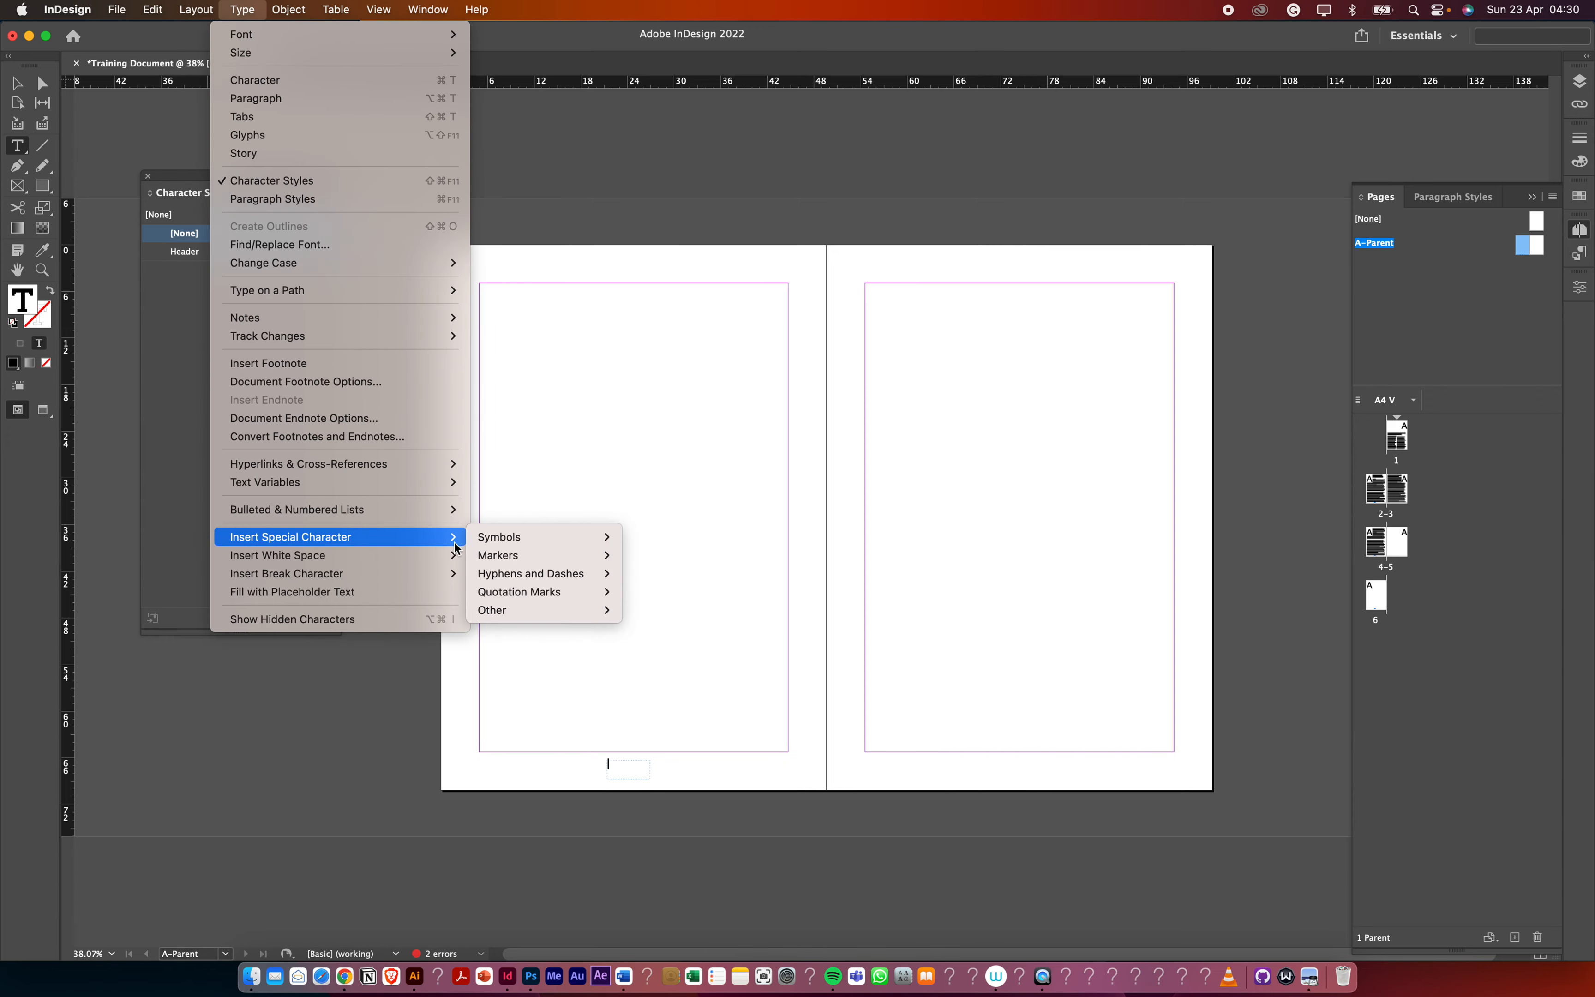
{"action": "mouse_move", "coordinate": [541, 539]}
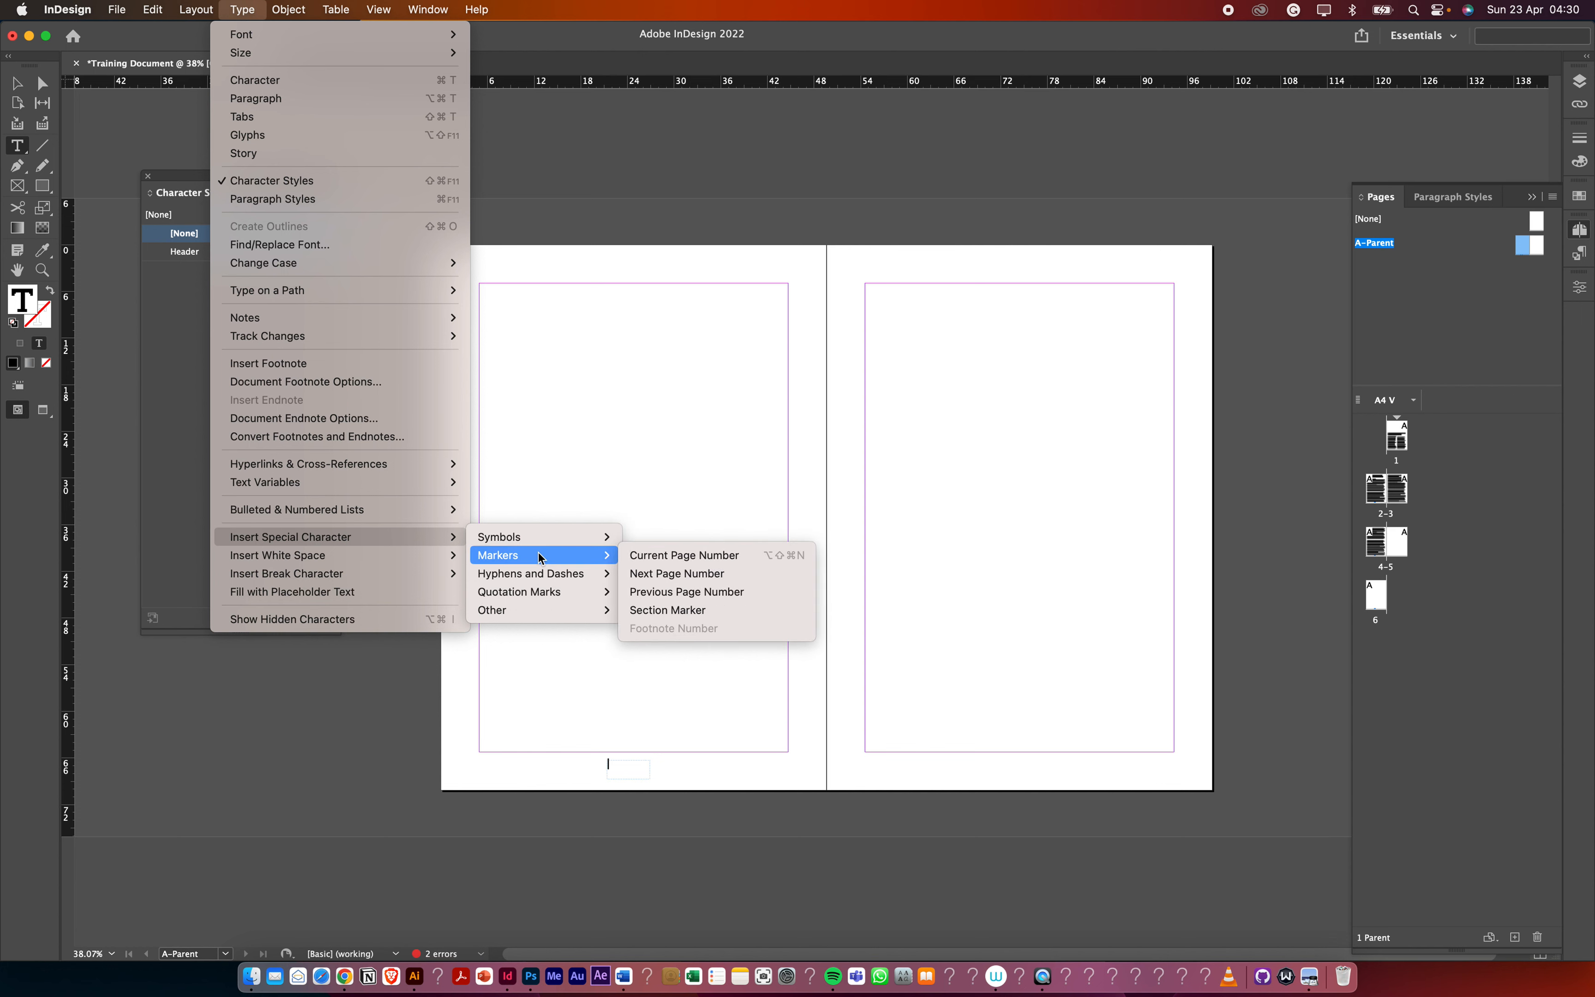
{"action": "left_click", "coordinate": [684, 557]}
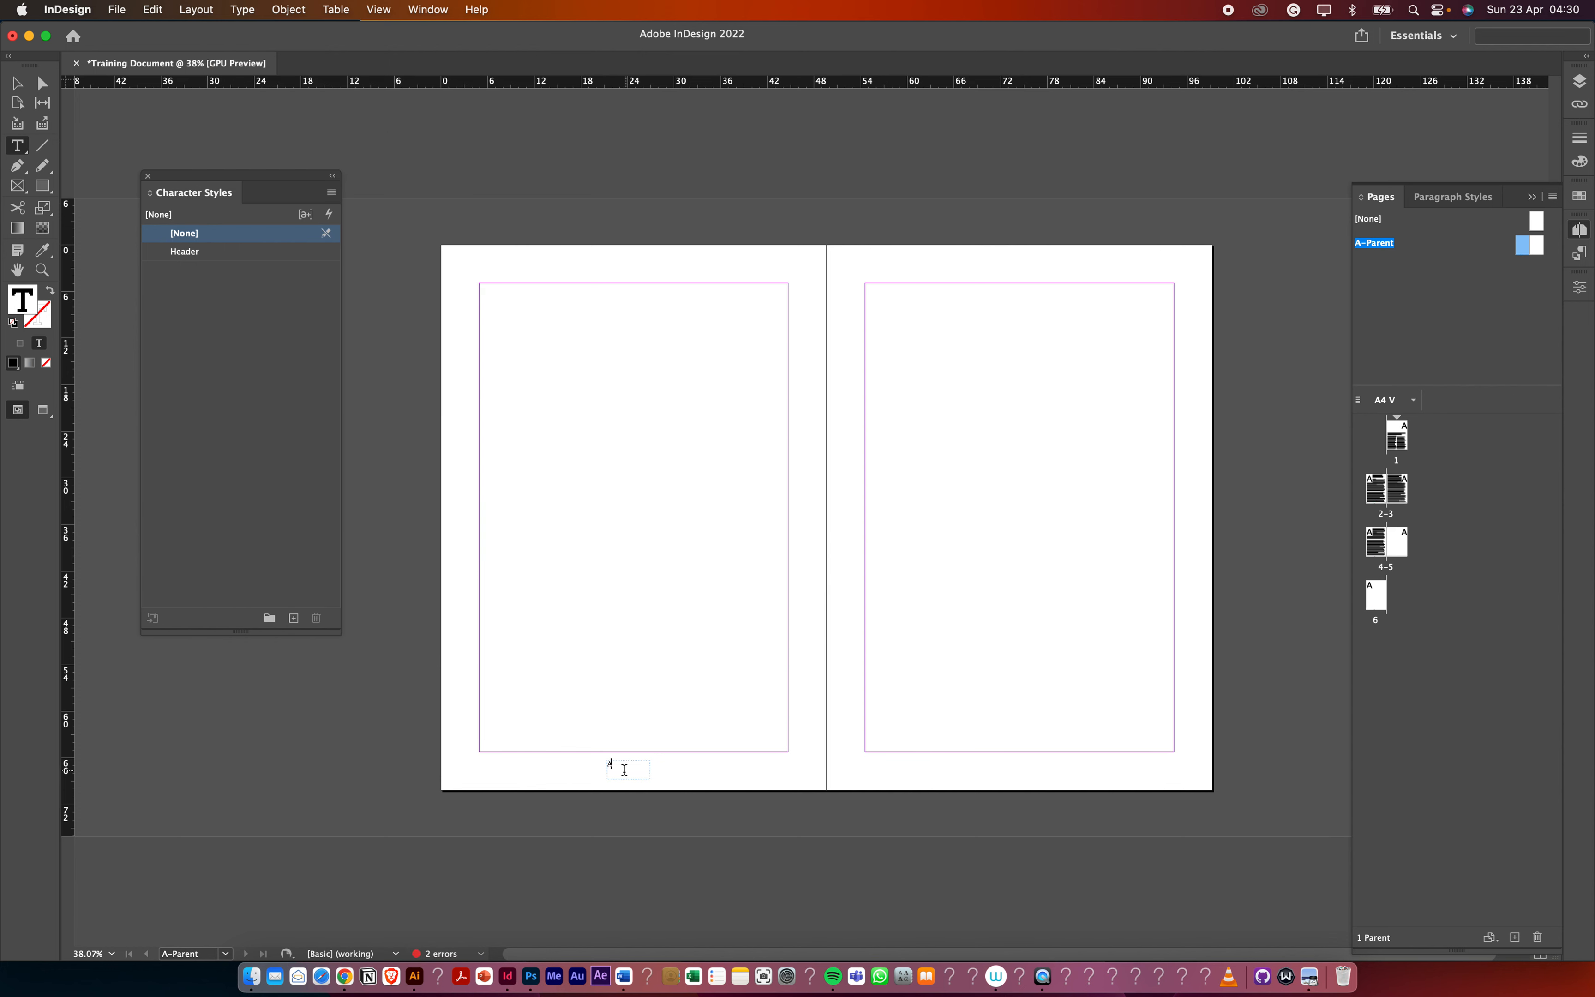
Set the page number marker's font to Mazzard H Regular and centre-align it in its frame
{"action": "scroll", "coordinate": [631, 766], "scroll_direction": "up", "scroll_amount": 5}
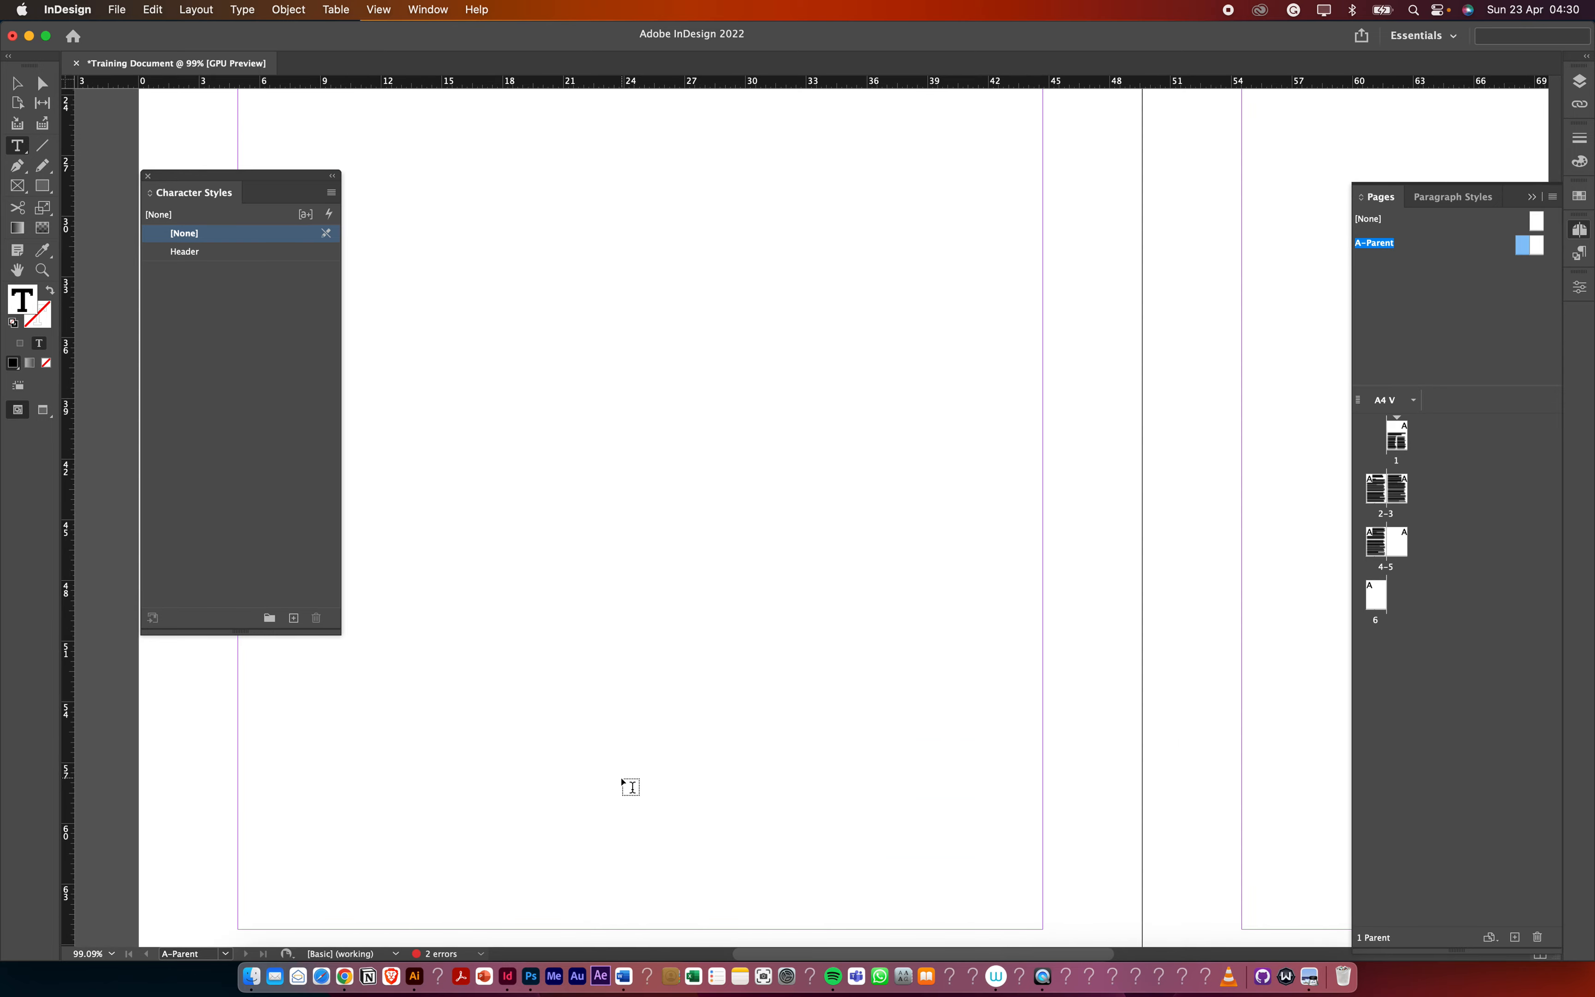
{"action": "left_click_drag", "start_coordinate": [585, 725], "coordinate": [557, 721]}
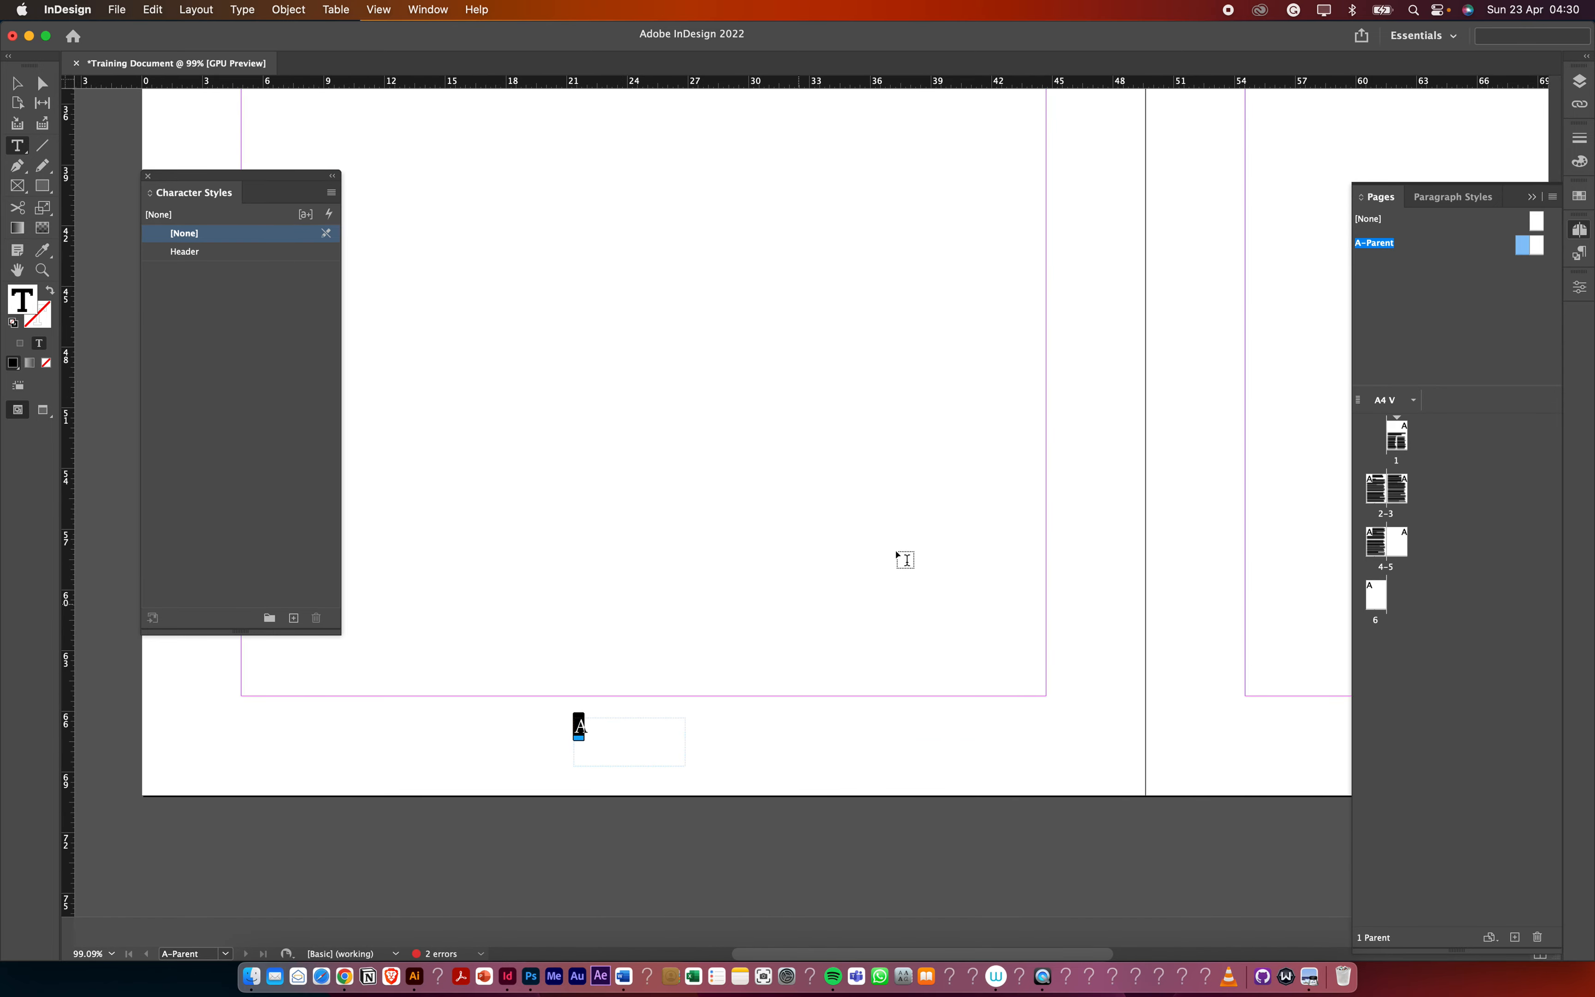
{"action": "left_click", "coordinate": [1582, 288]}
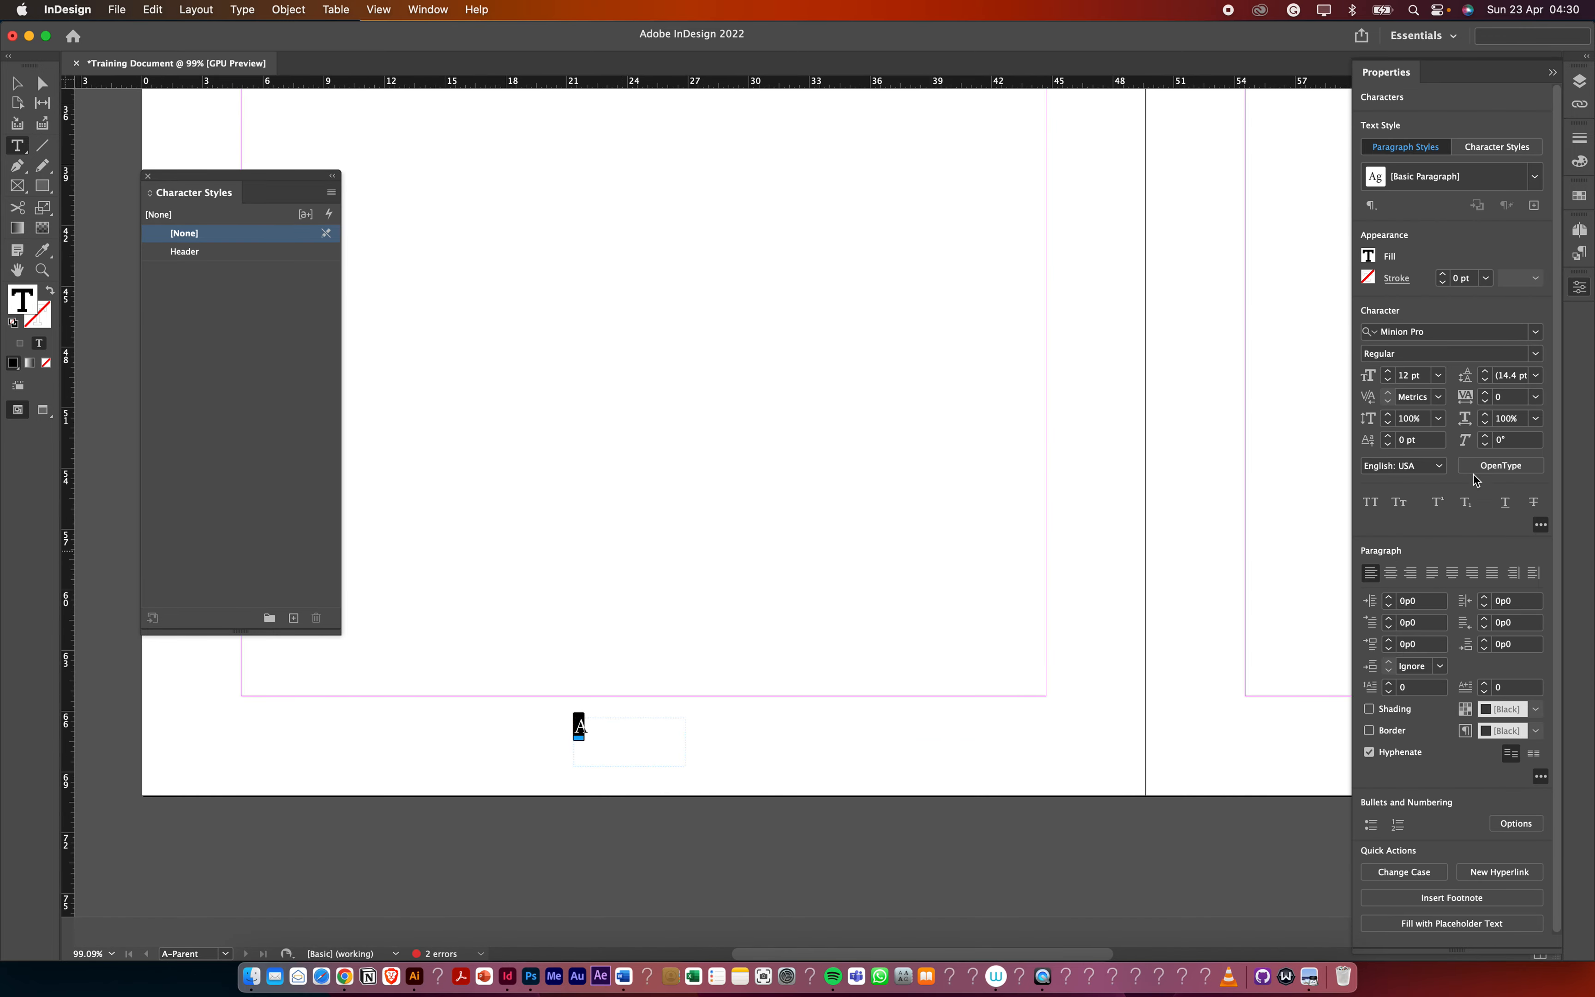
{"action": "left_click", "coordinate": [1430, 331]}
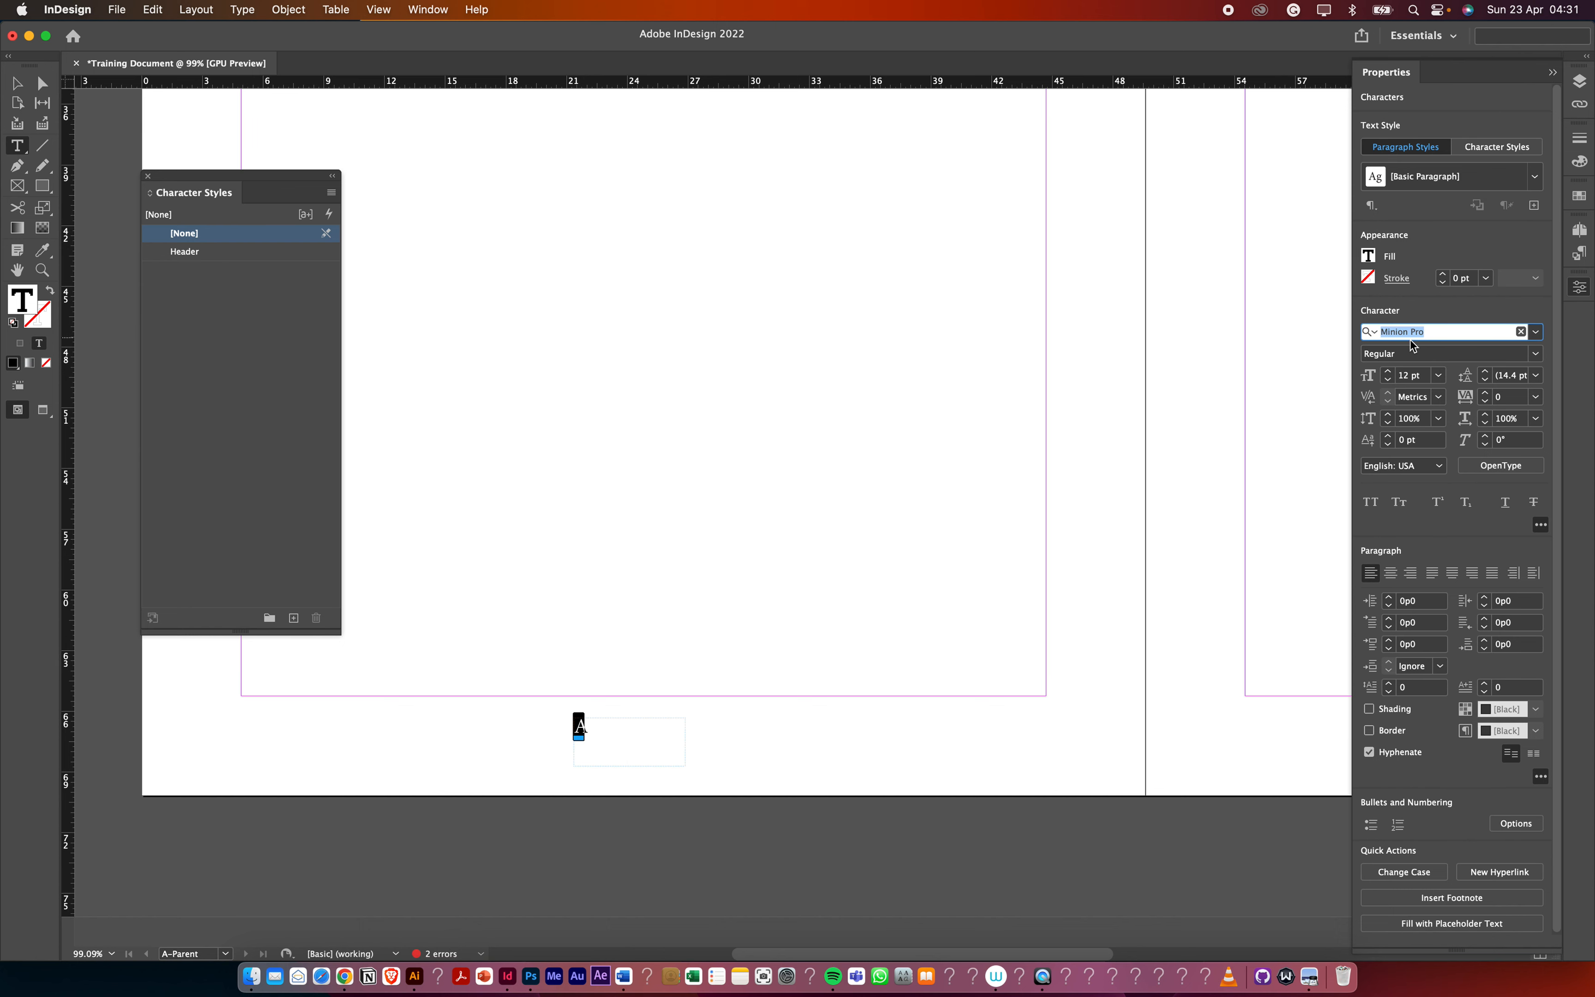
{"action": "type", "text": "mazz"}
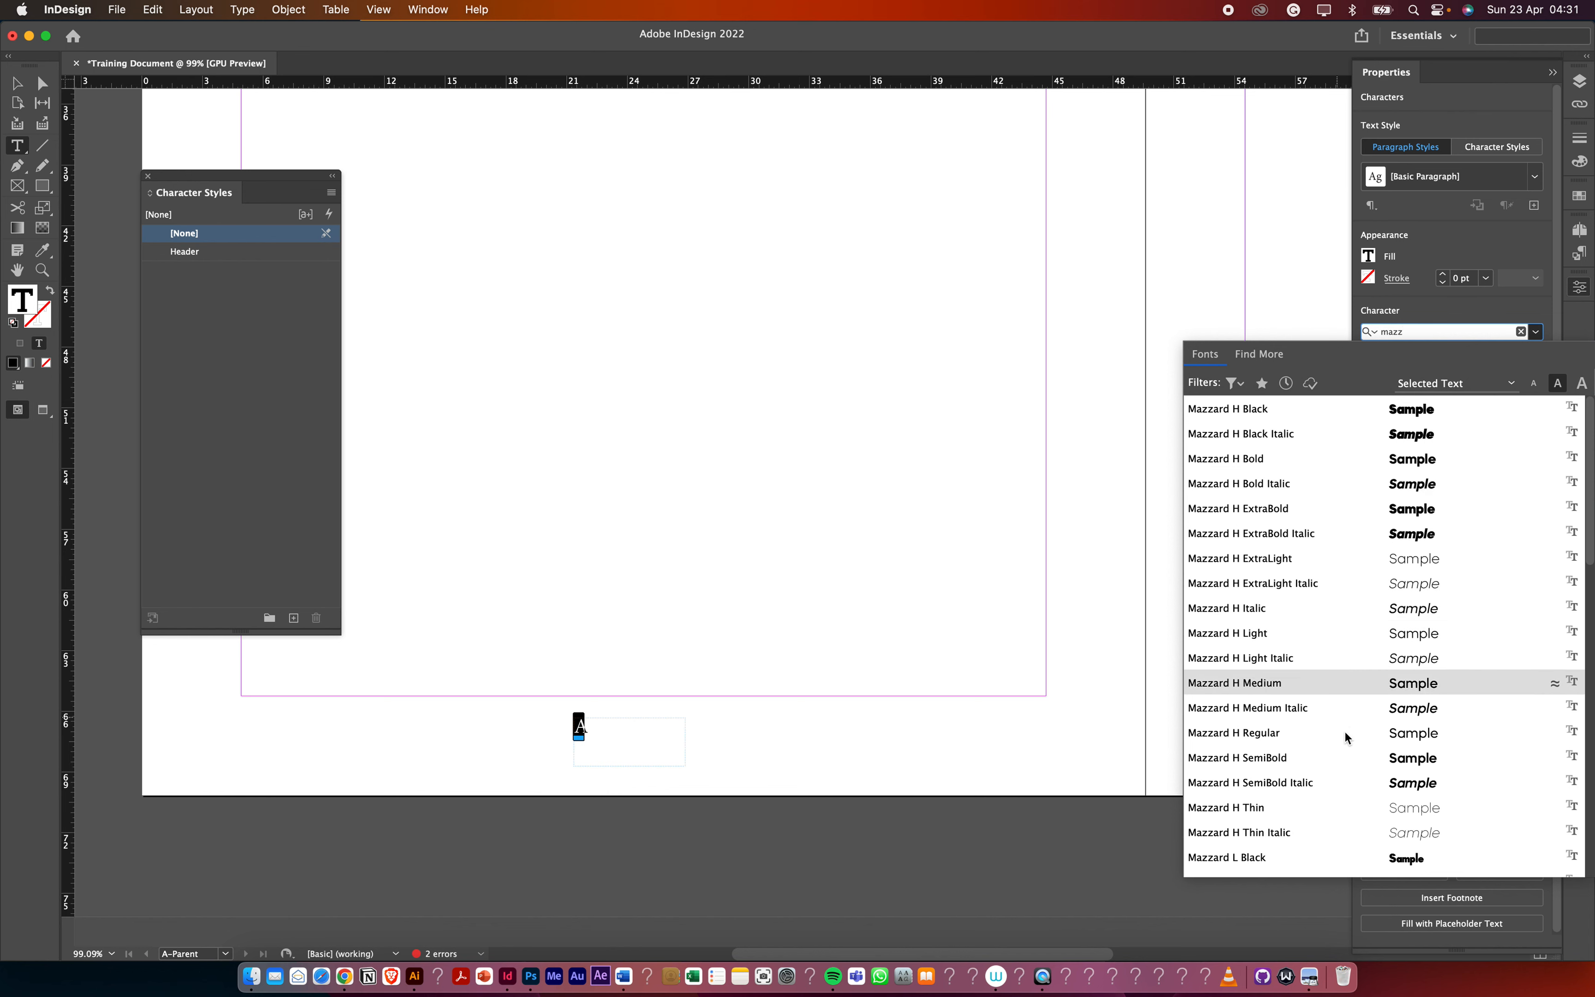
{"action": "left_click", "coordinate": [1411, 736]}
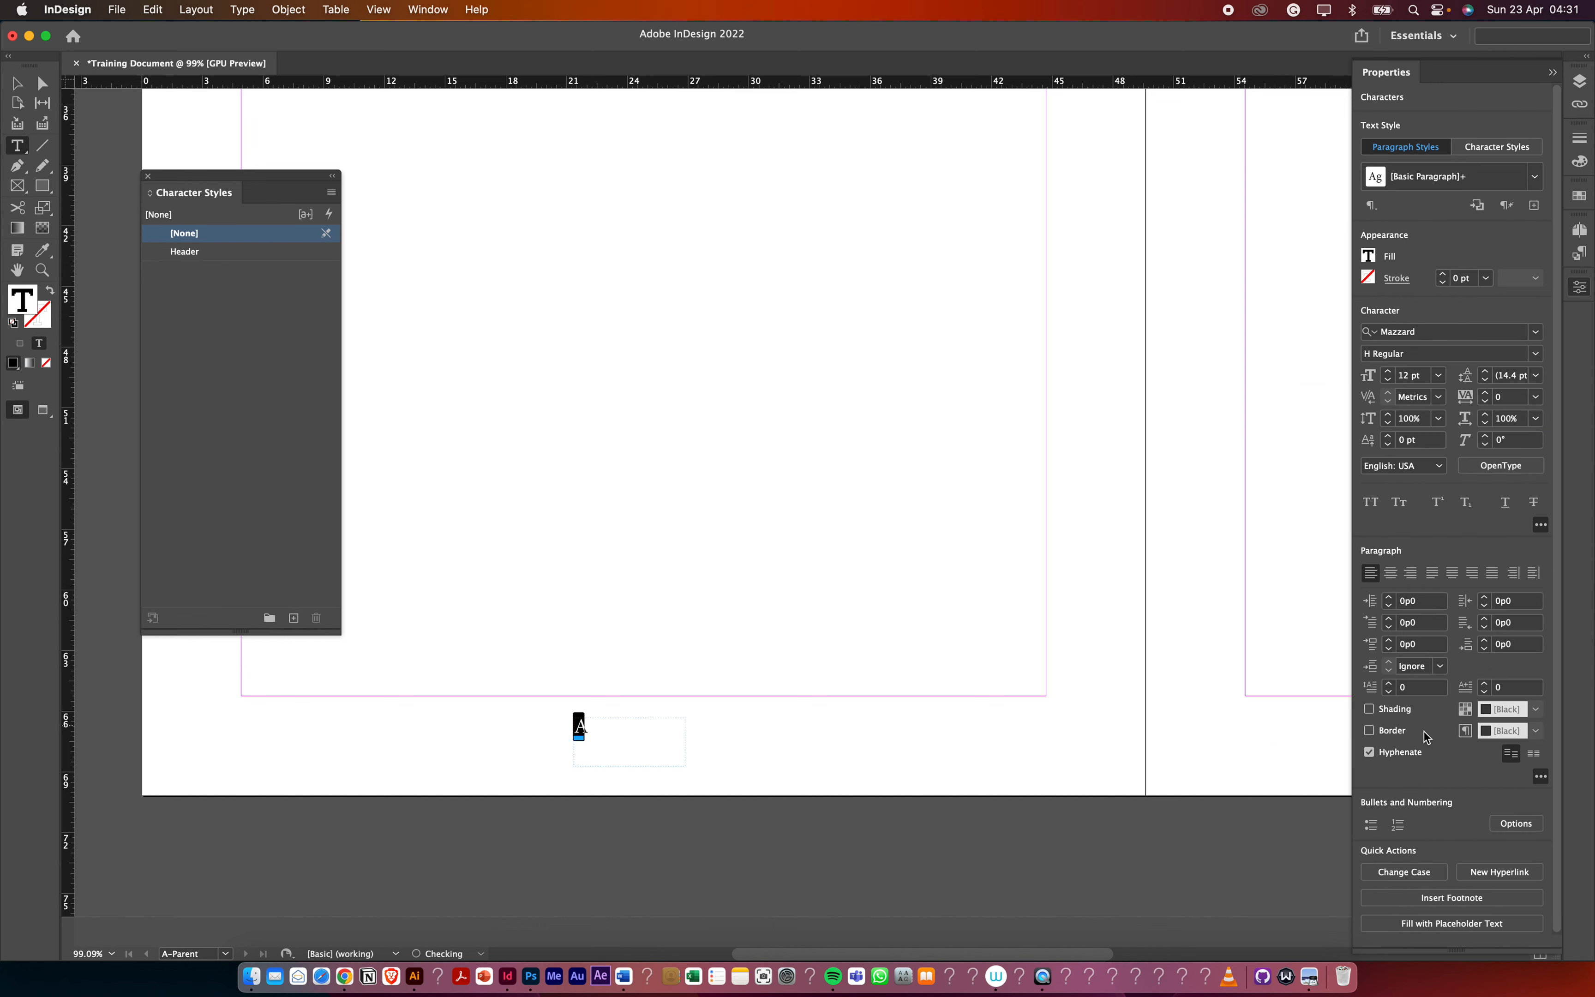
{"action": "left_click", "coordinate": [1391, 572]}
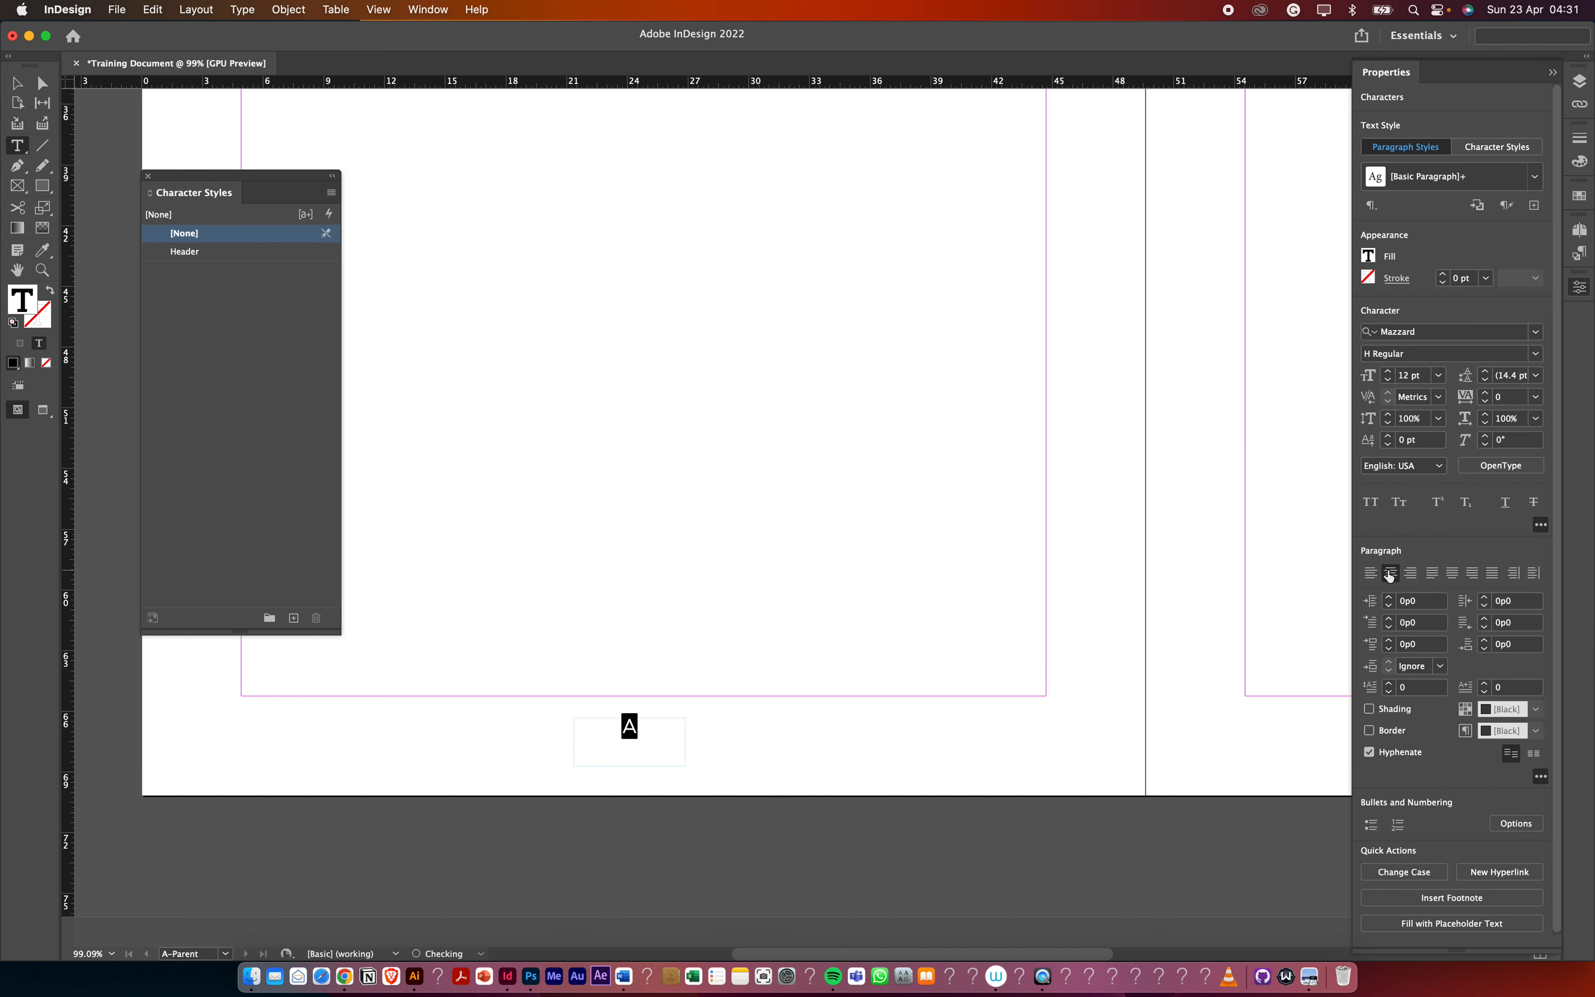
{"action": "left_click", "coordinate": [1538, 353]}
{"action": "left_click", "coordinate": [1537, 353]}
Shorten the page number frame from its lower edge to a height of about 0p11.4
{"action": "left_click", "coordinate": [17, 83]}
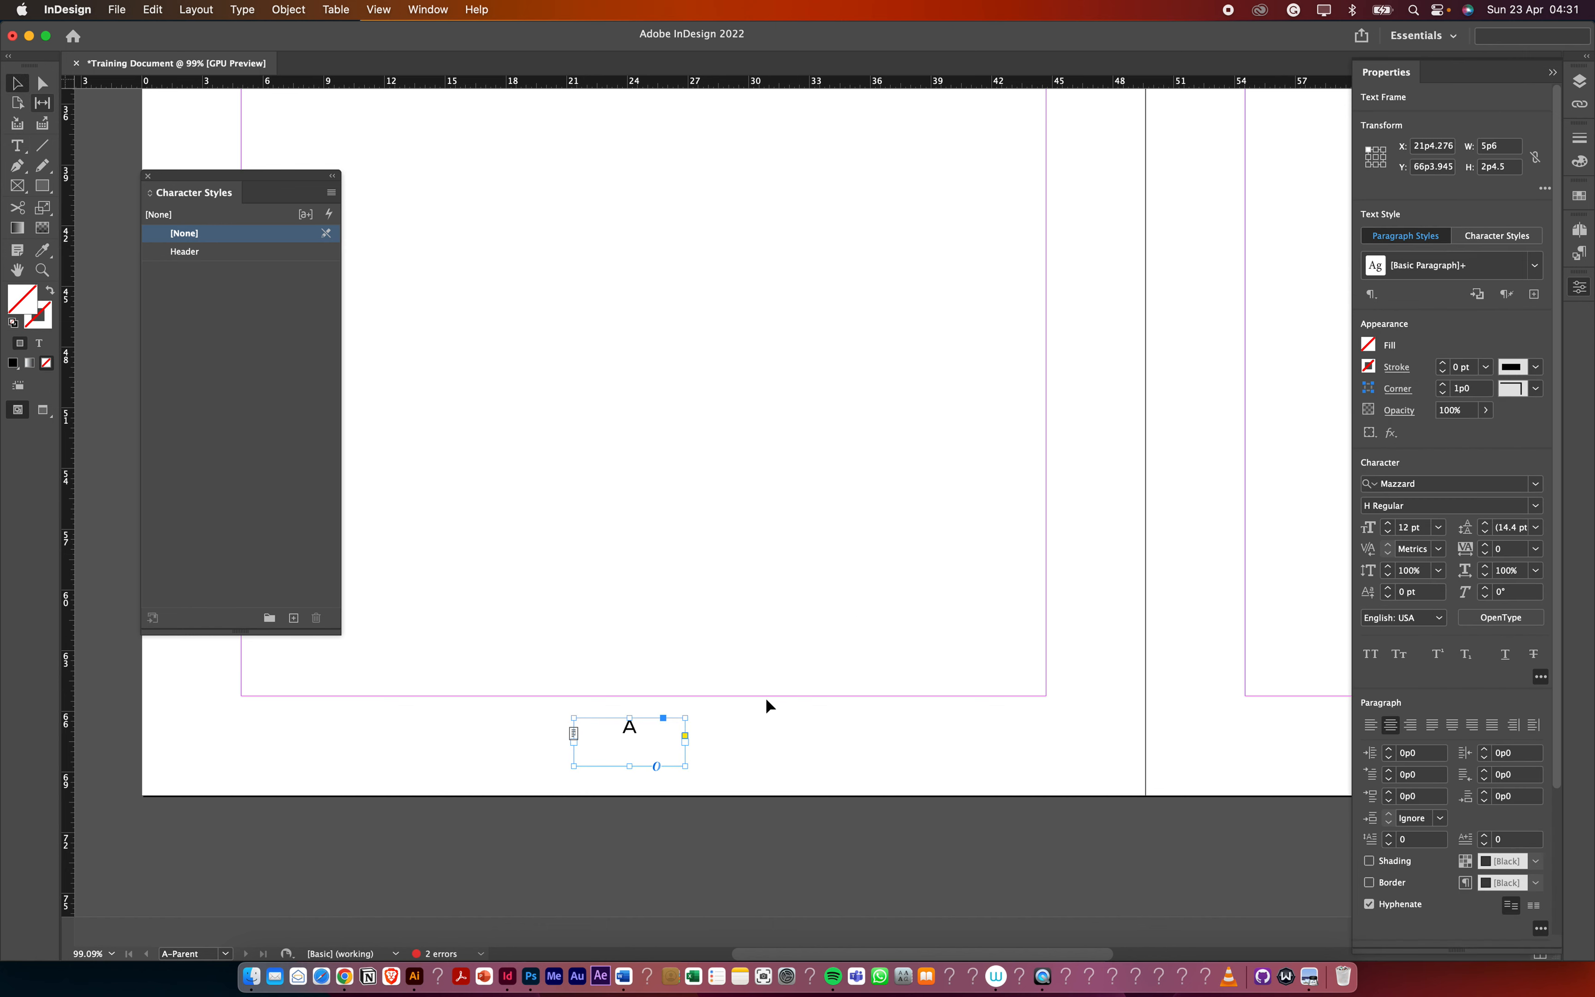
{"action": "left_click", "coordinate": [677, 783]}
{"action": "left_click", "coordinate": [633, 730]}
{"action": "left_click_drag", "start_coordinate": [629, 766], "coordinate": [634, 736]}
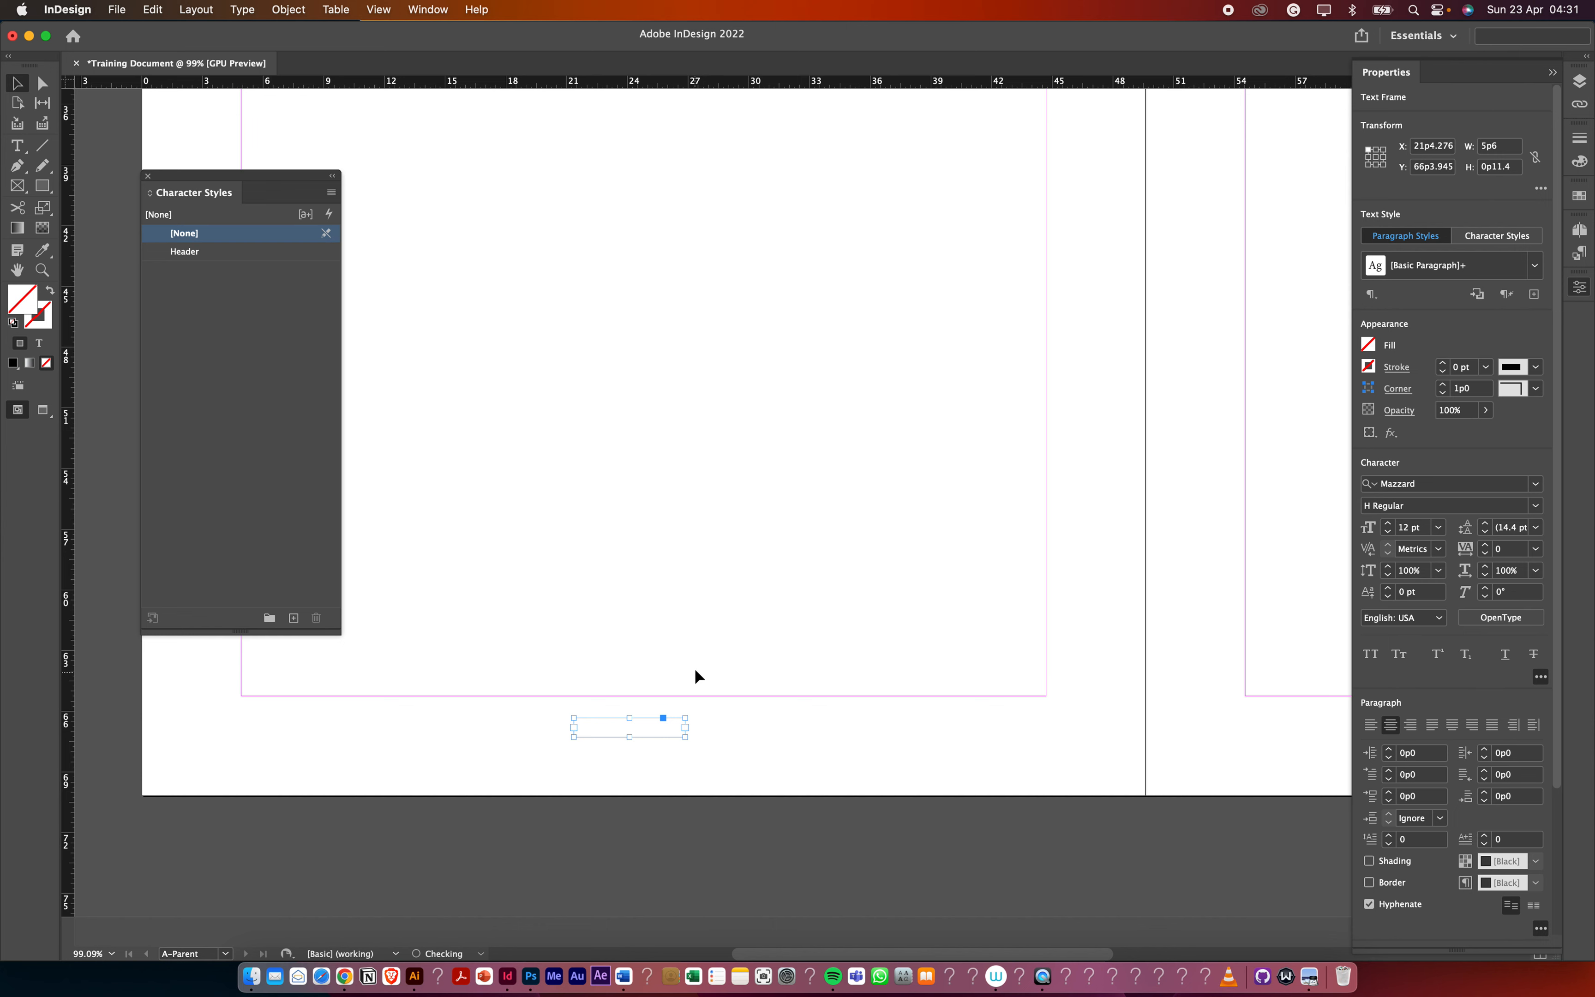
Centre the page number frame horizontally relative to the page
{"action": "scroll", "coordinate": [609, 752], "scroll_direction": "down", "scroll_amount": 2}
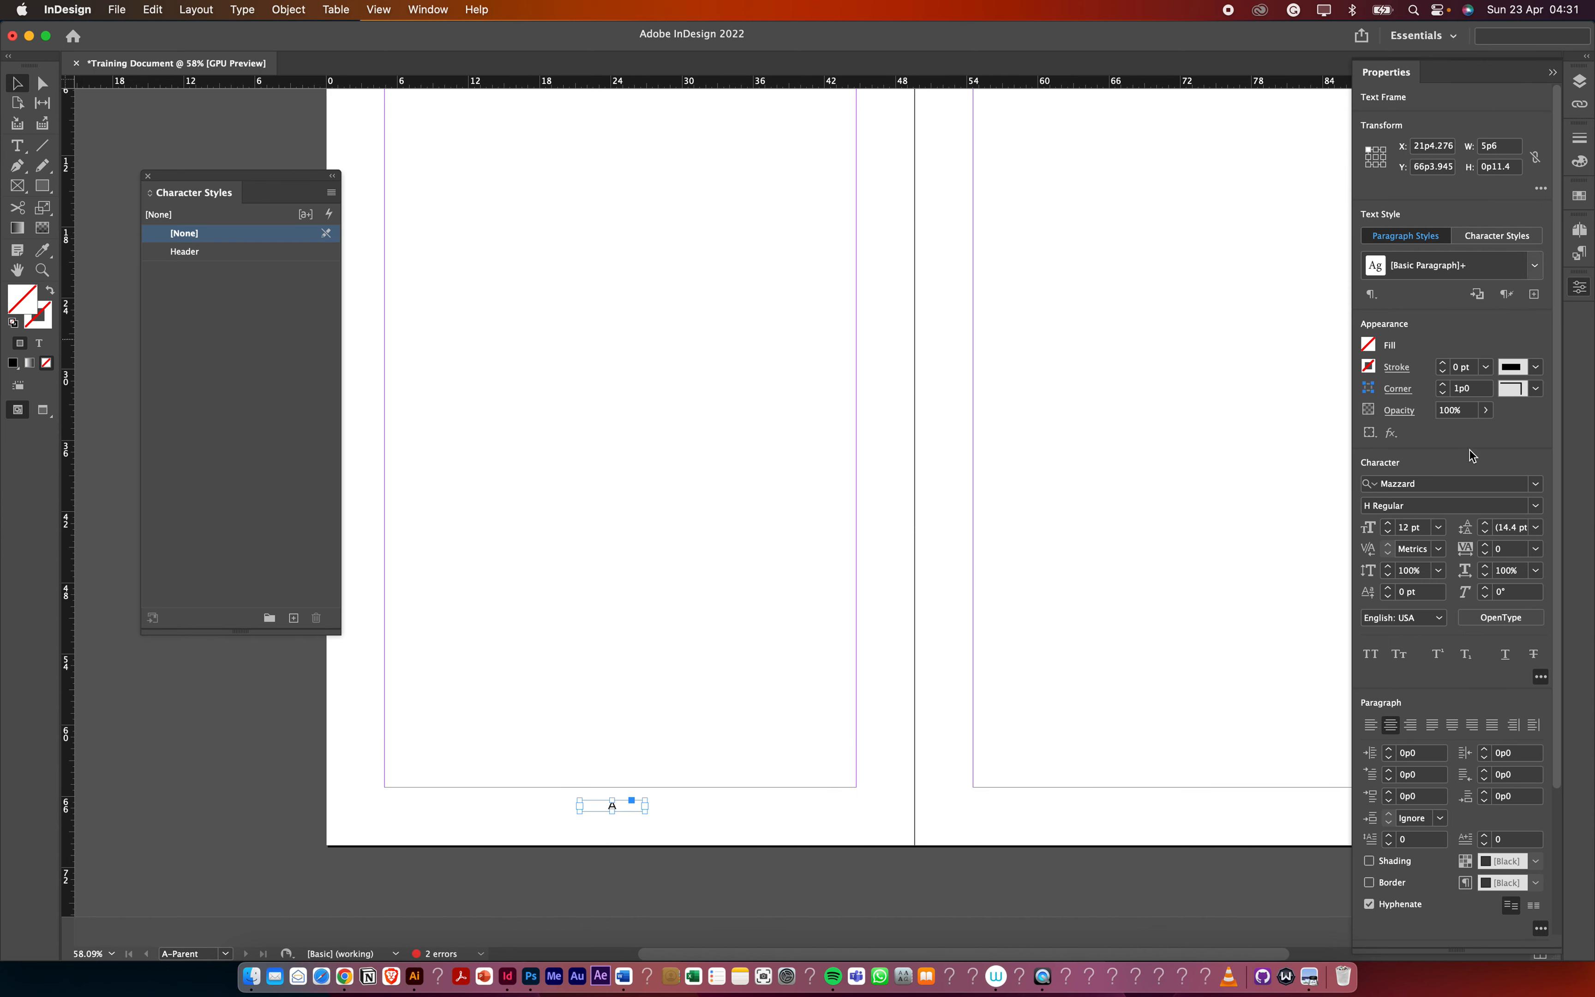
{"action": "scroll", "coordinate": [1448, 590], "scroll_direction": "down", "scroll_amount": 3}
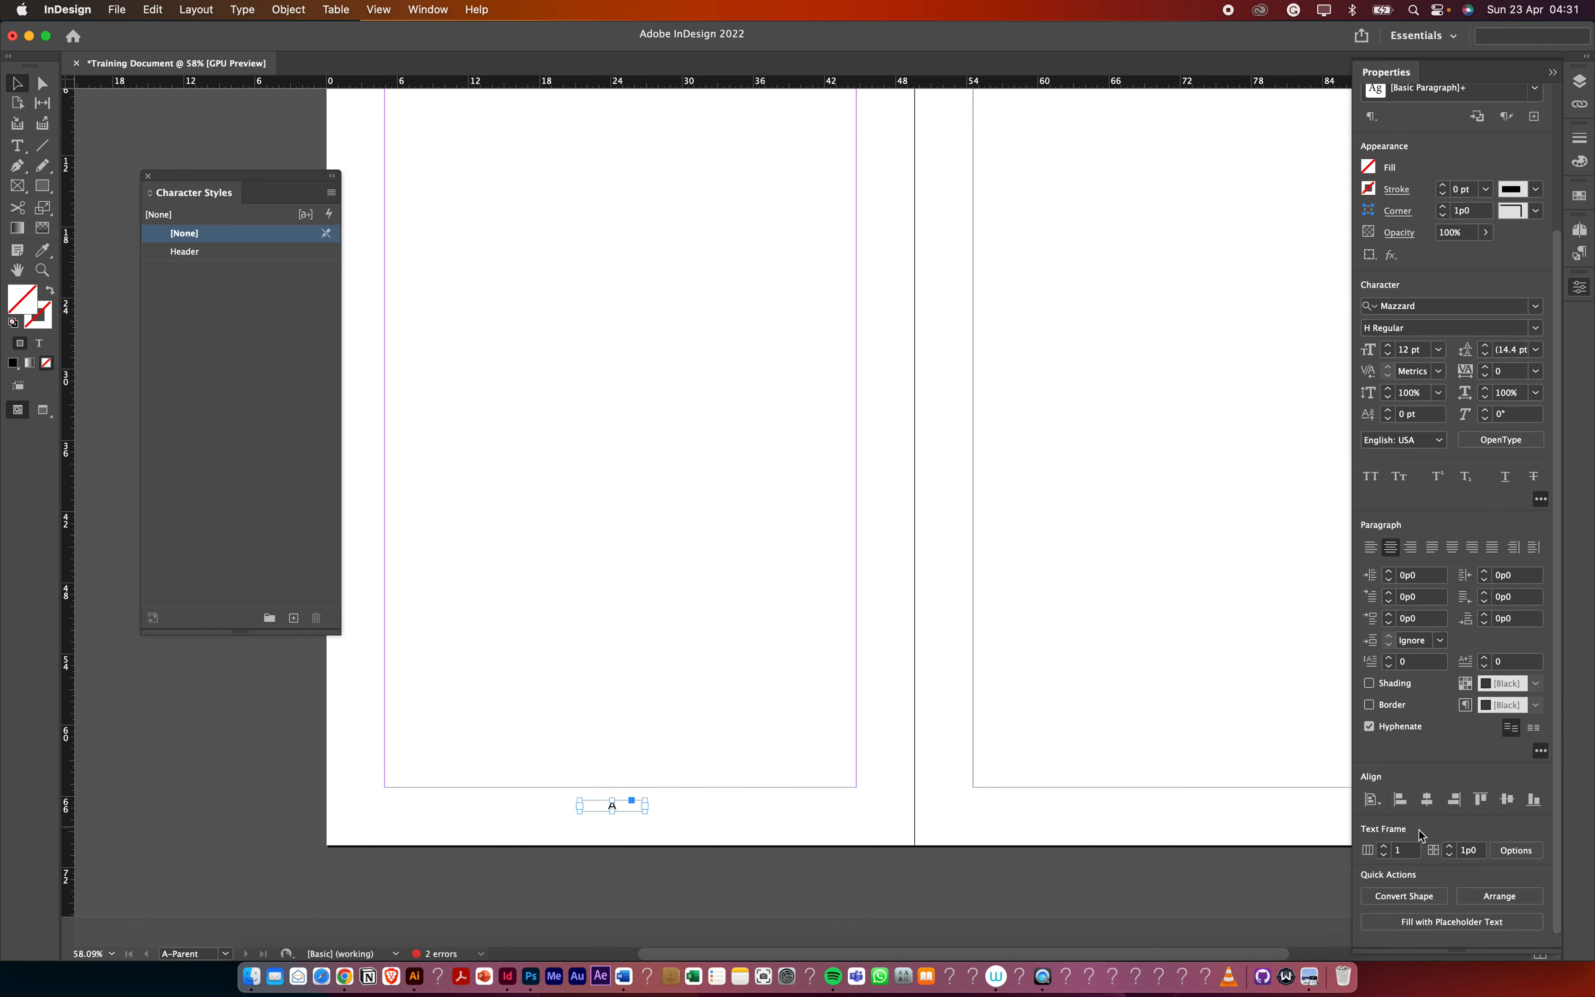
{"action": "left_click", "coordinate": [1427, 798]}
{"action": "left_click", "coordinate": [1374, 809]}
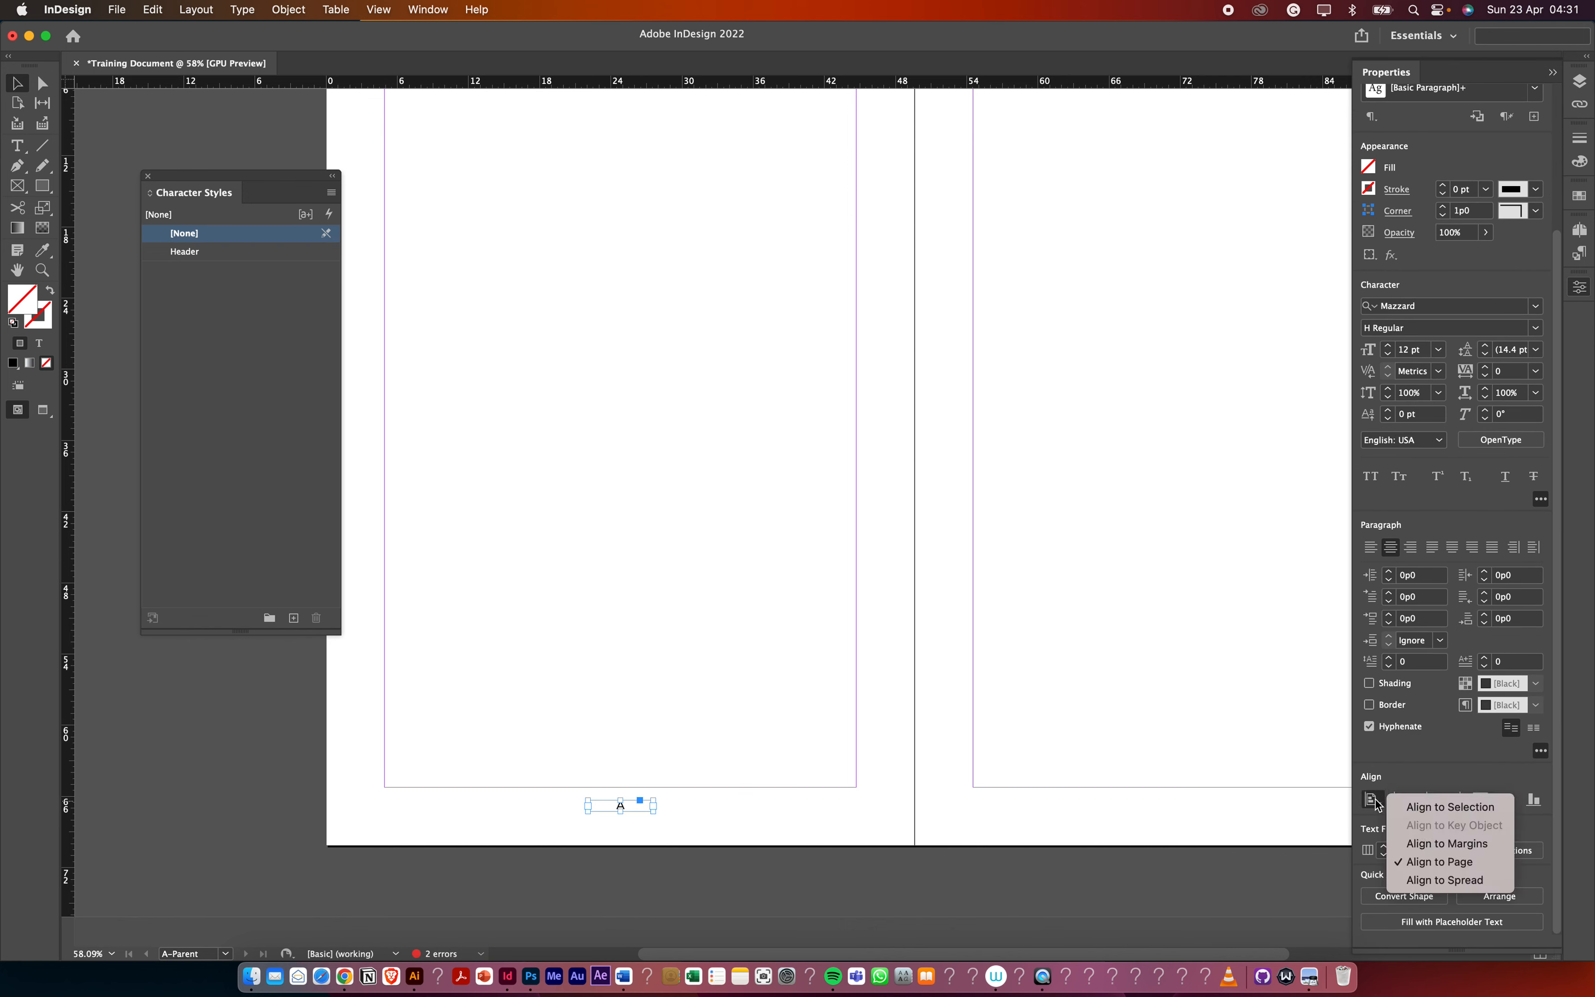
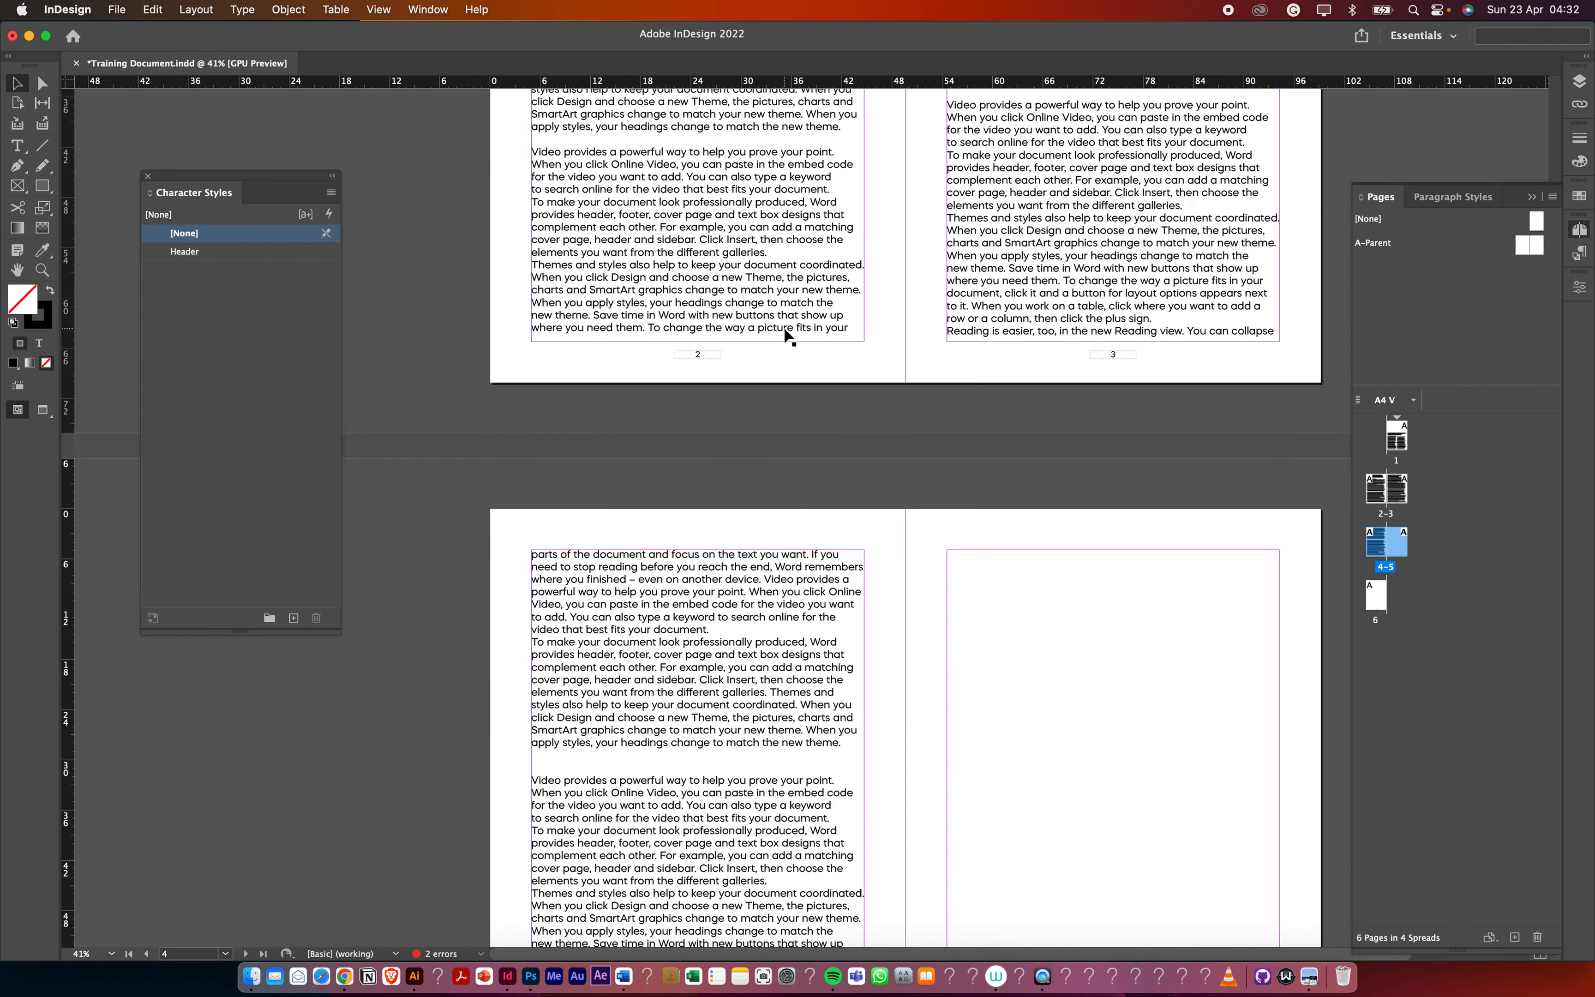
Colour all the text in page 2's heading frame with the red C=15 M=100 Y=100 K=0 swatch
{"action": "scroll", "coordinate": [785, 335], "scroll_direction": "up", "scroll_amount": 3}
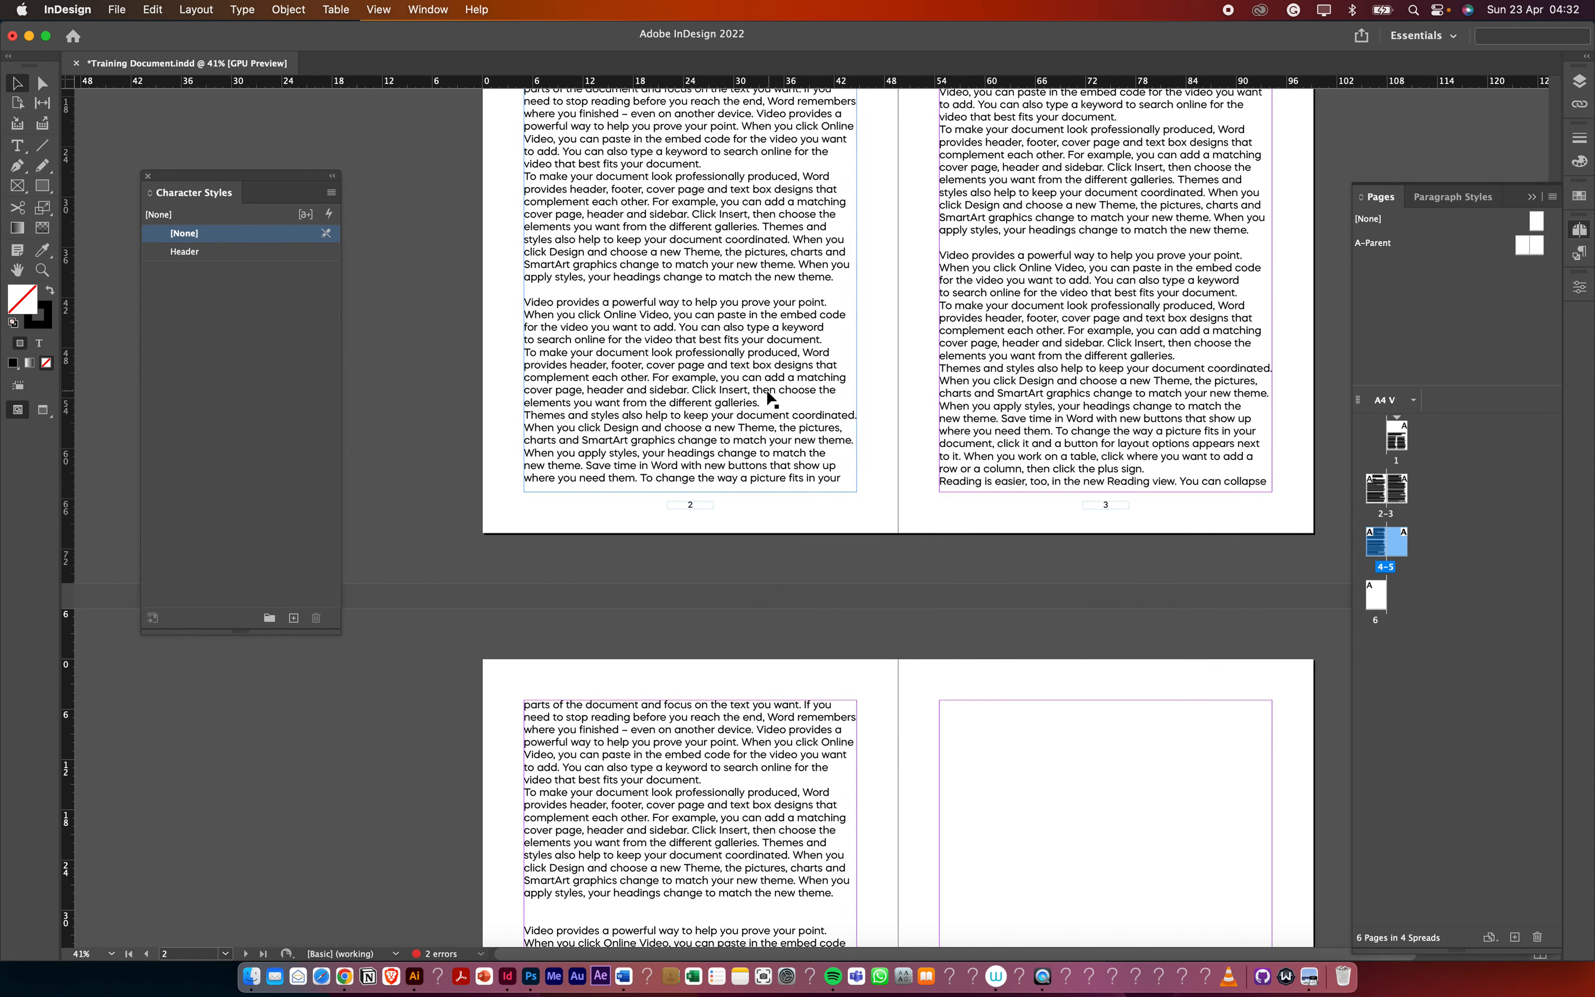
{"action": "scroll", "coordinate": [768, 396], "scroll_direction": "down", "scroll_amount": 4}
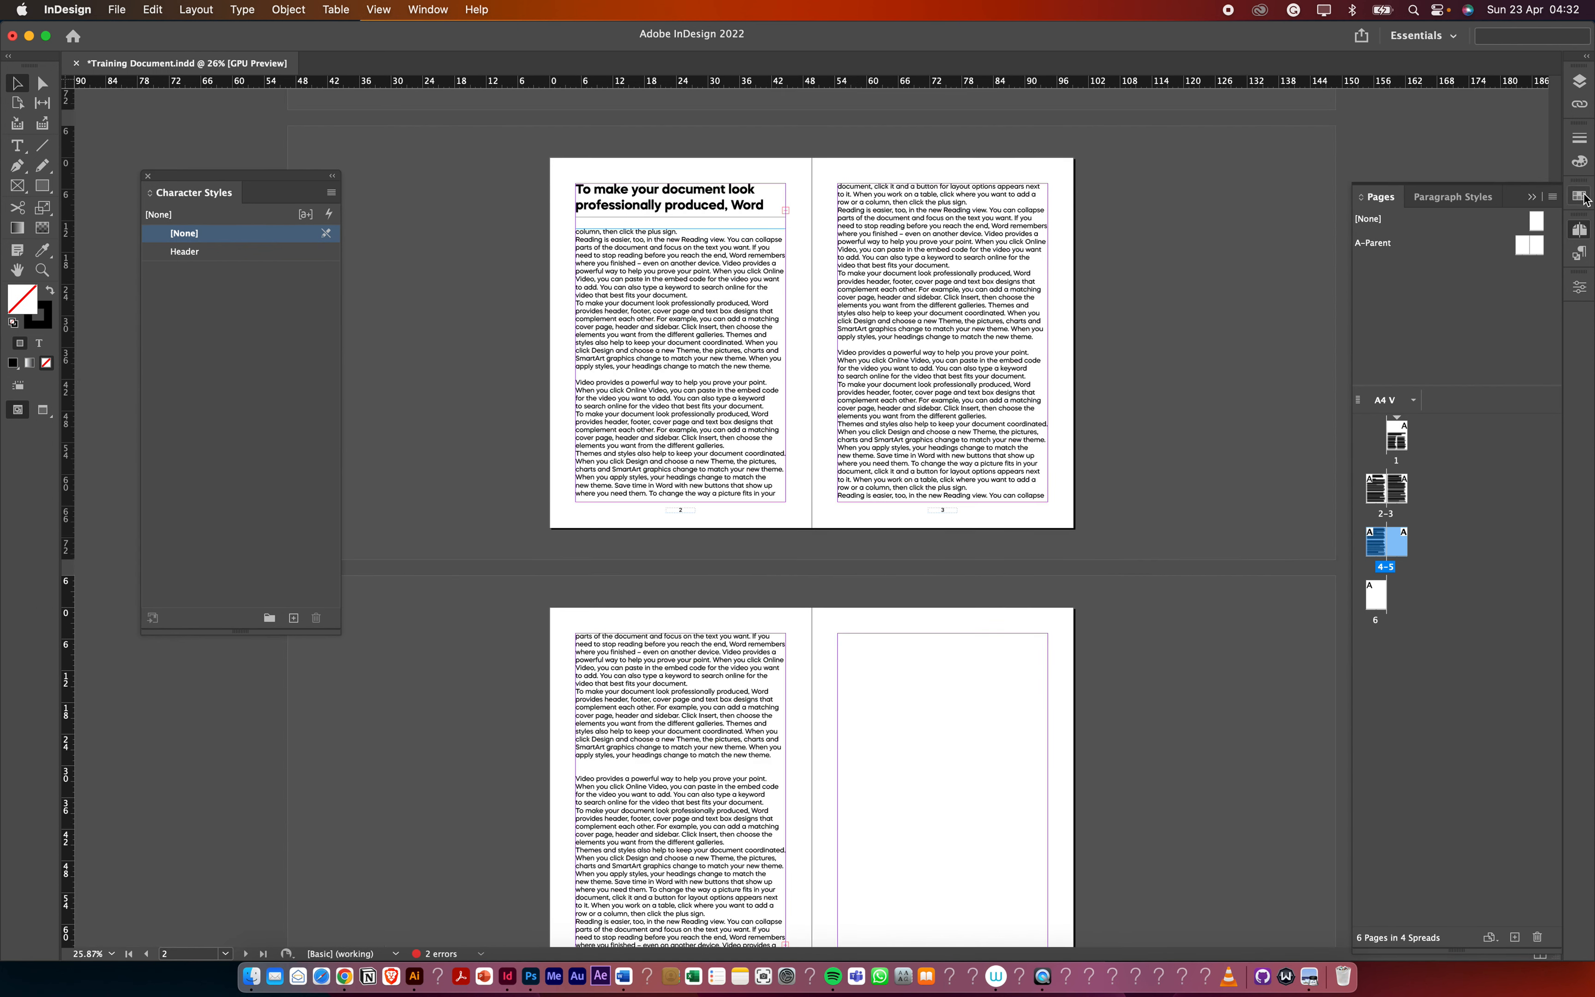
{"action": "left_click", "coordinate": [1567, 208]}
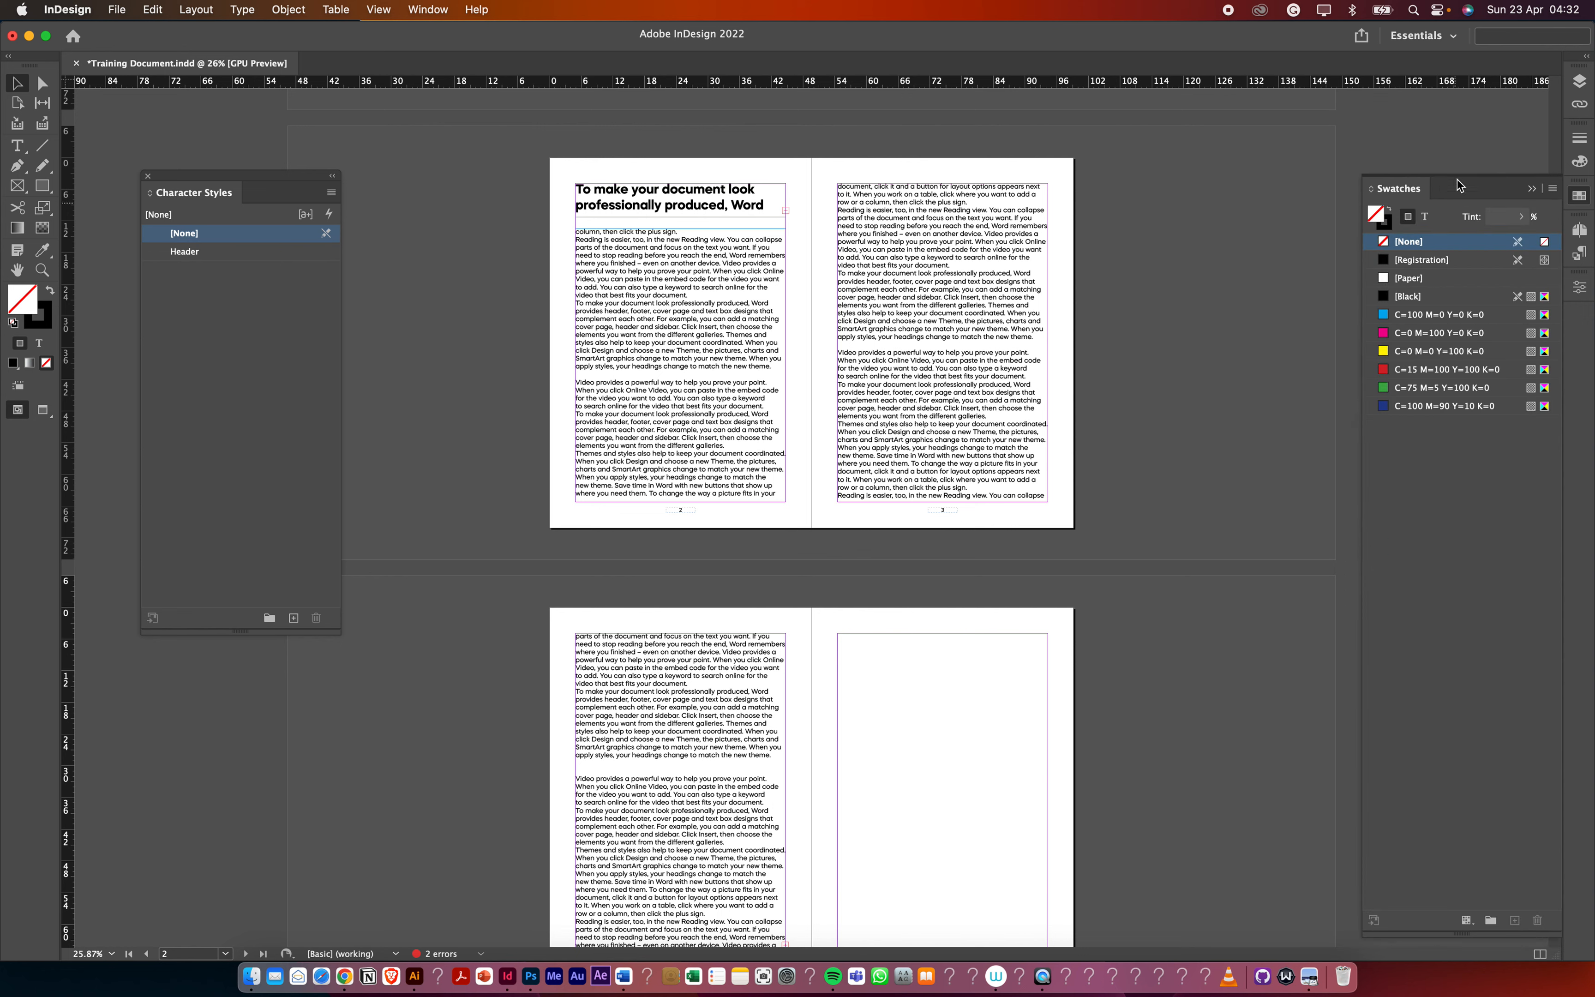
{"action": "double_click", "coordinate": [727, 205]}
{"action": "key", "text": "super+a"}
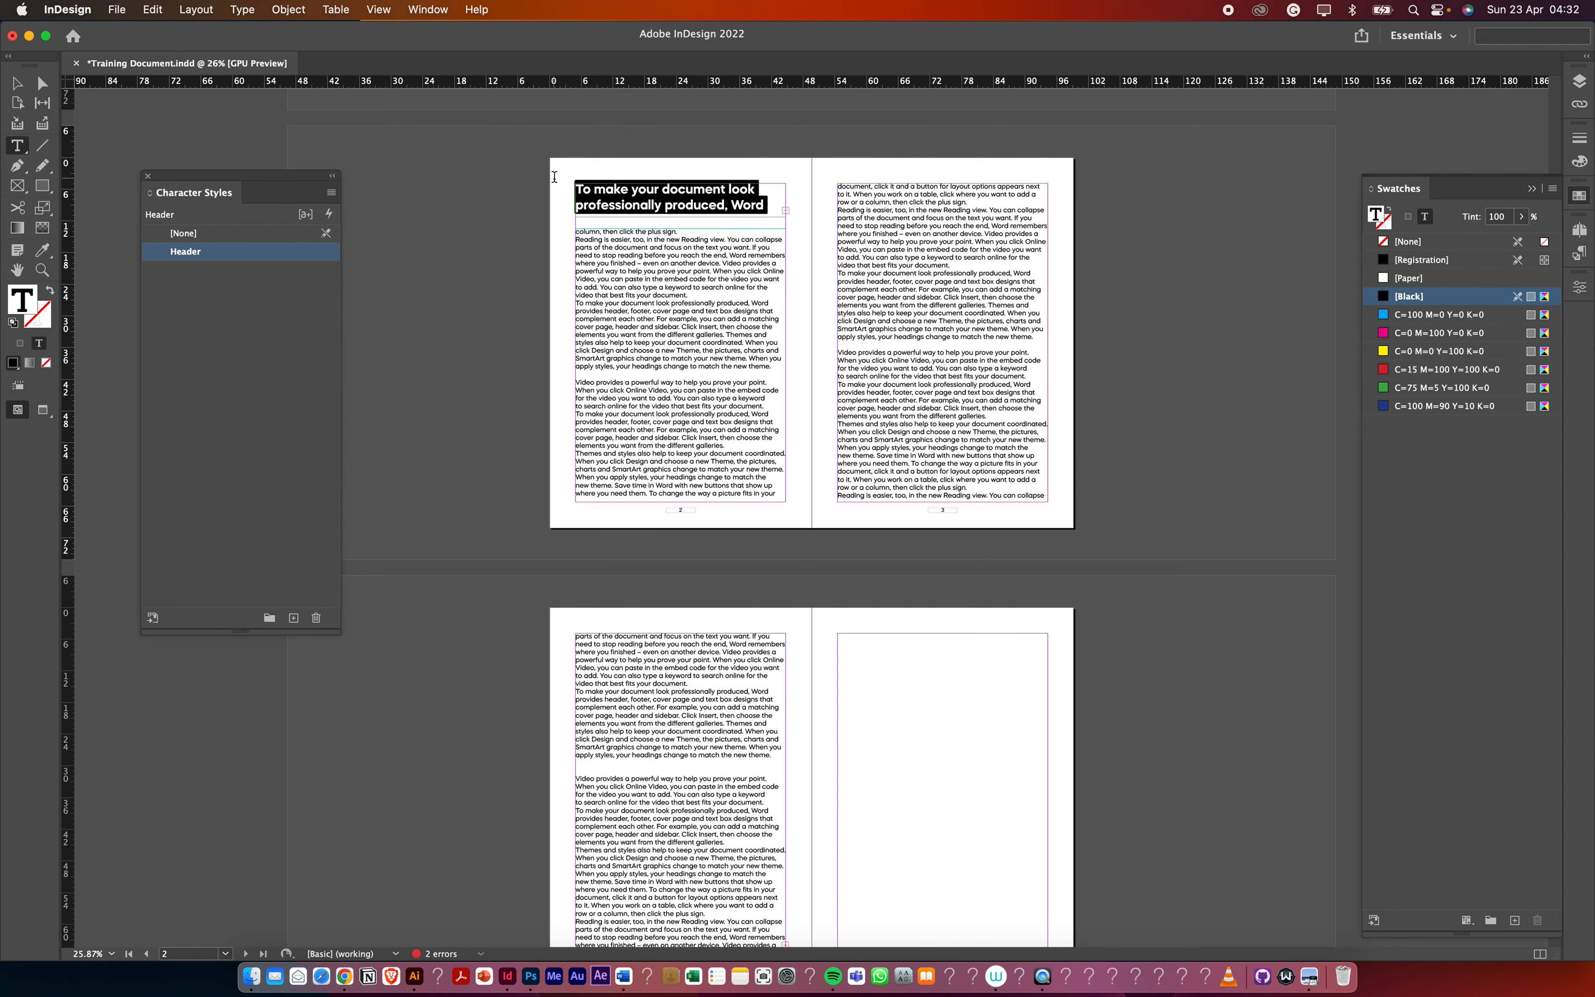
{"action": "left_click", "coordinate": [1384, 371]}
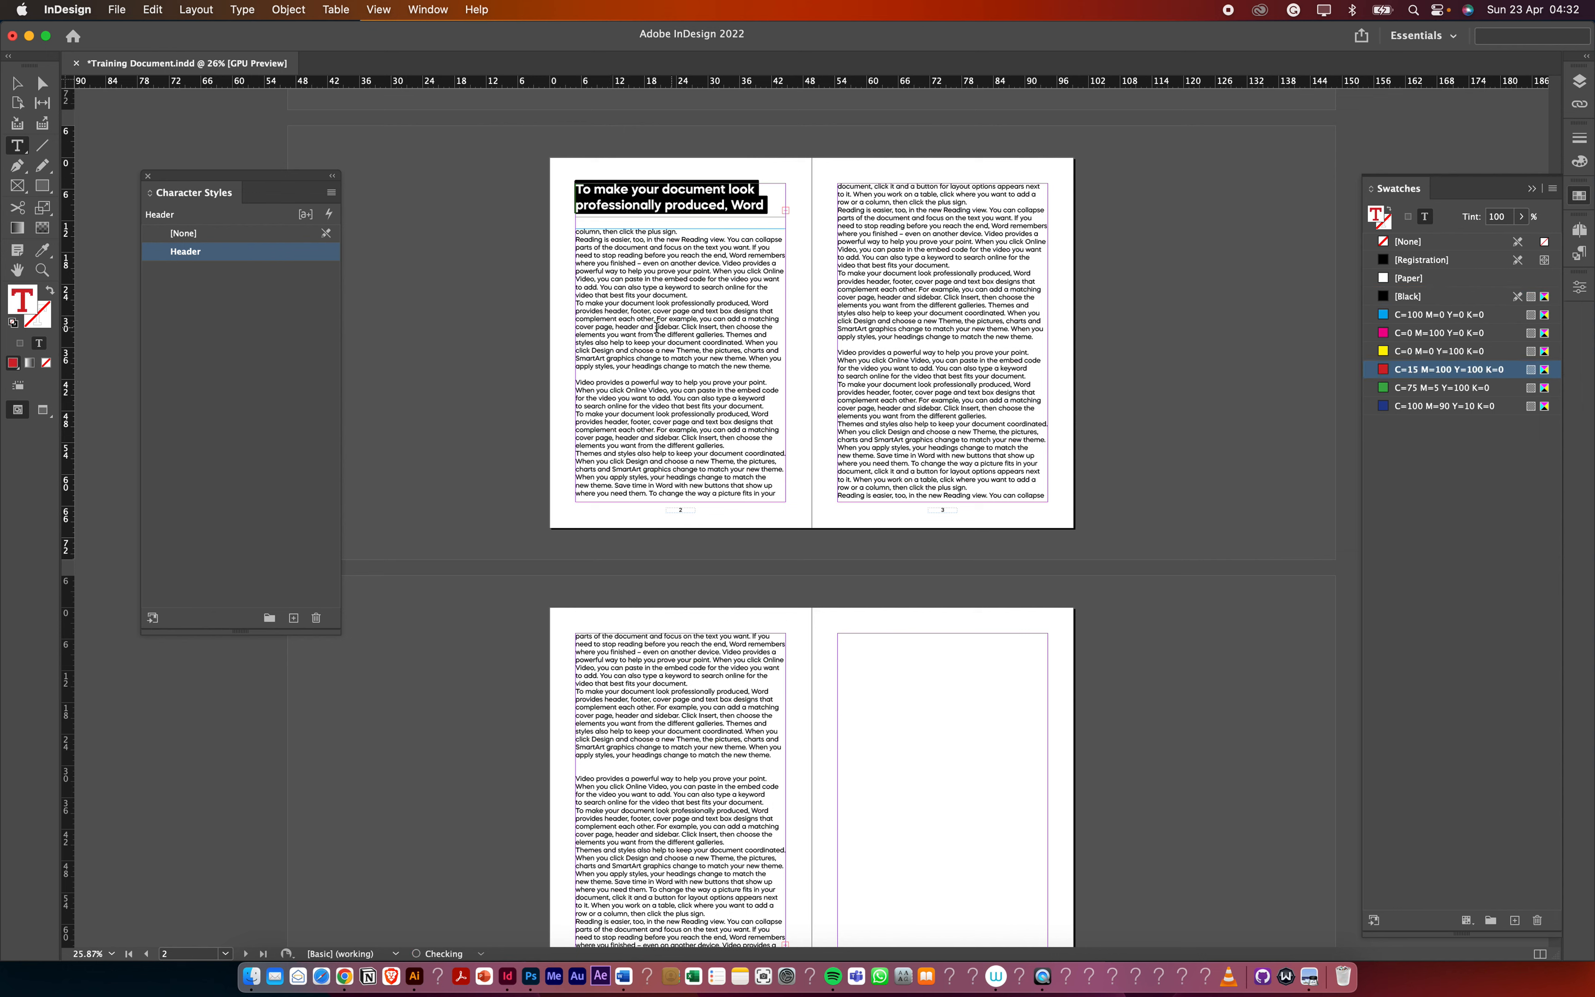
{"action": "left_click", "coordinate": [672, 316]}
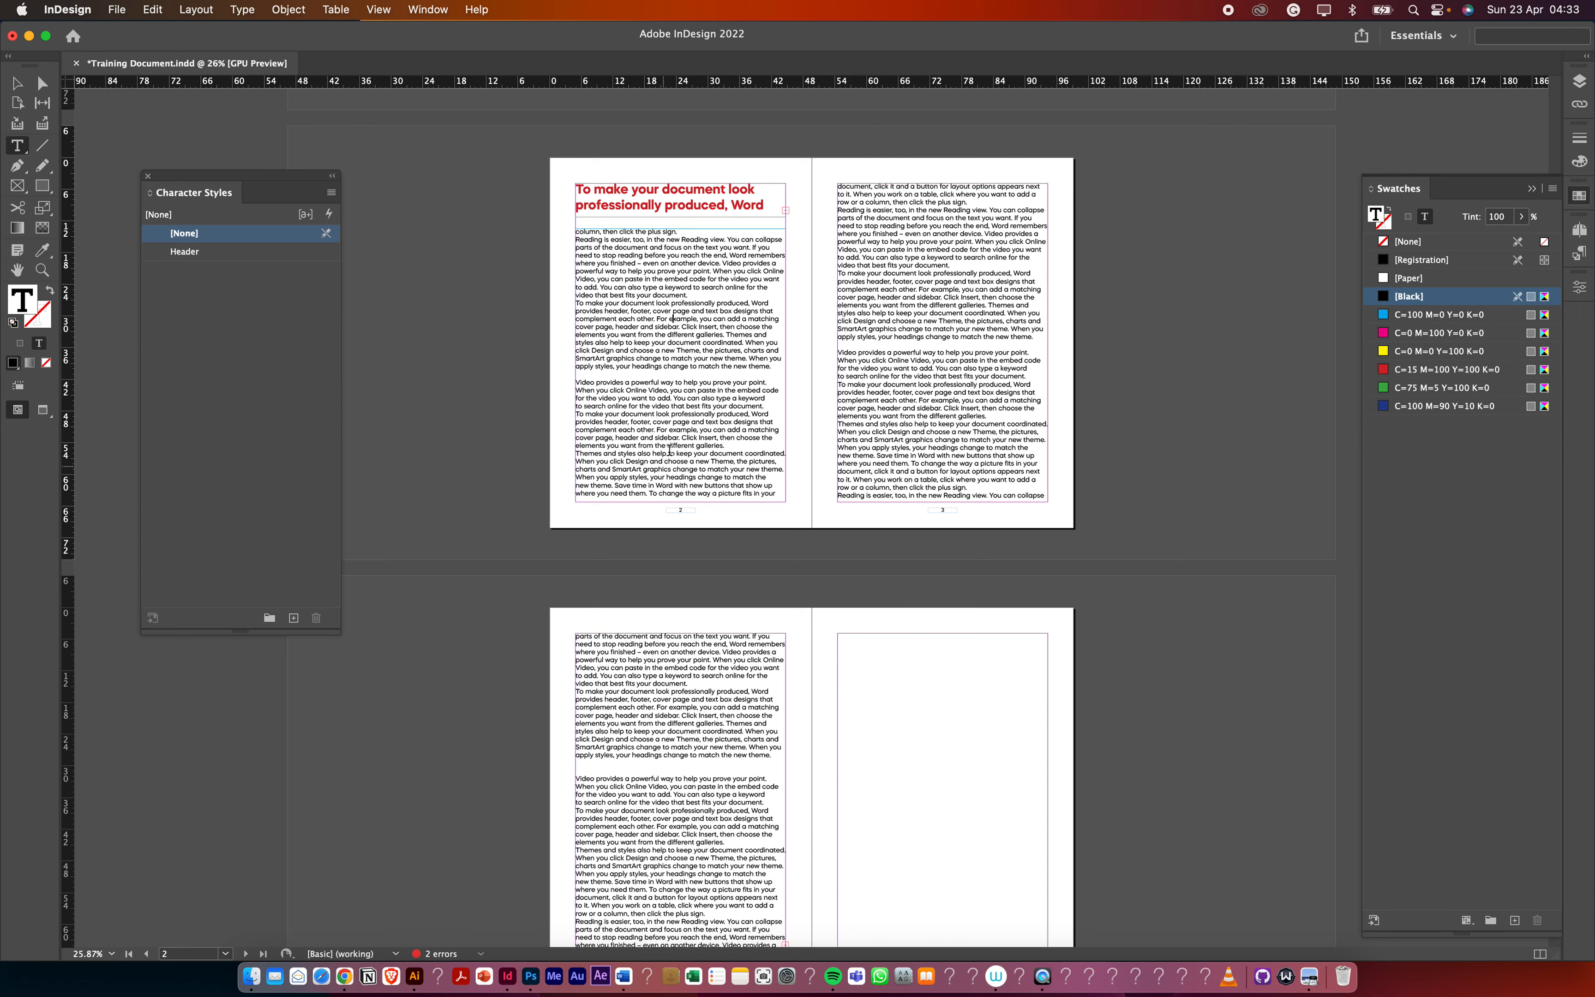
Convert all the threaded body text to outlines, continuing despite the overset text
{"action": "scroll", "coordinate": [626, 472], "scroll_direction": "up", "scroll_amount": 3}
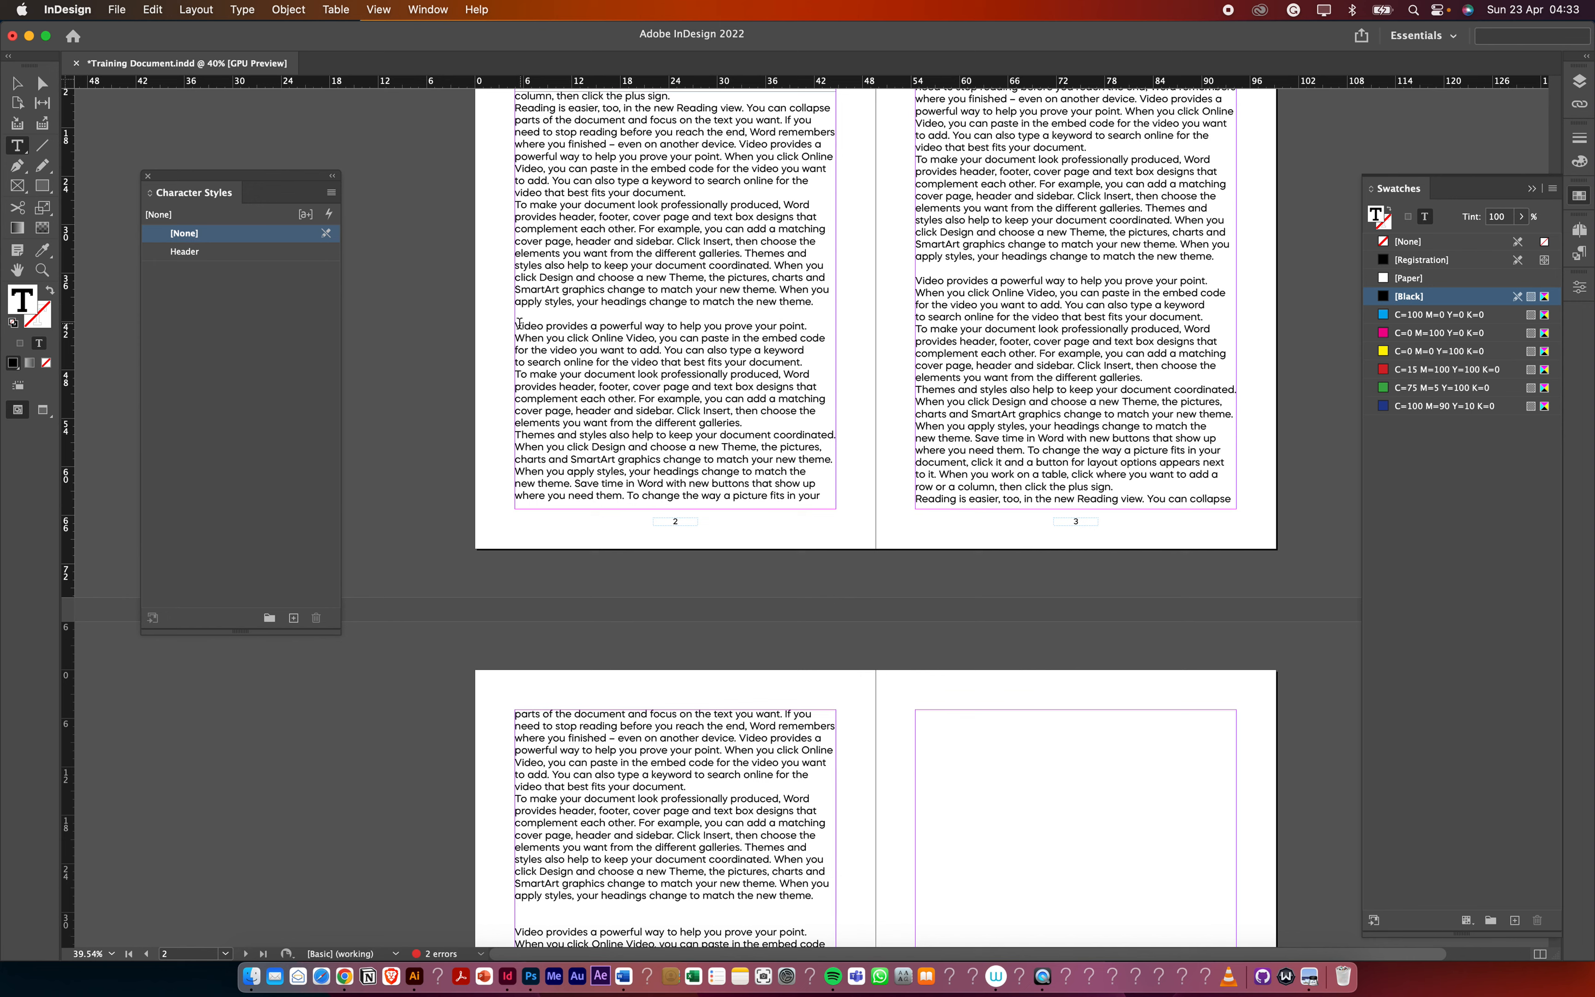
{"action": "mouse_move", "coordinate": [524, 326]}
{"action": "left_mouse_down"}
{"action": "mouse_move", "coordinate": [834, 438]}
{"action": "mouse_move", "coordinate": [842, 486]}
{"action": "mouse_move", "coordinate": [832, 504]}
{"action": "mouse_move", "coordinate": [520, 459]}
{"action": "mouse_move", "coordinate": [514, 321]}
{"action": "left_mouse_up"}
{"action": "left_click", "coordinate": [828, 488]}
{"action": "key", "text": "super+a"}
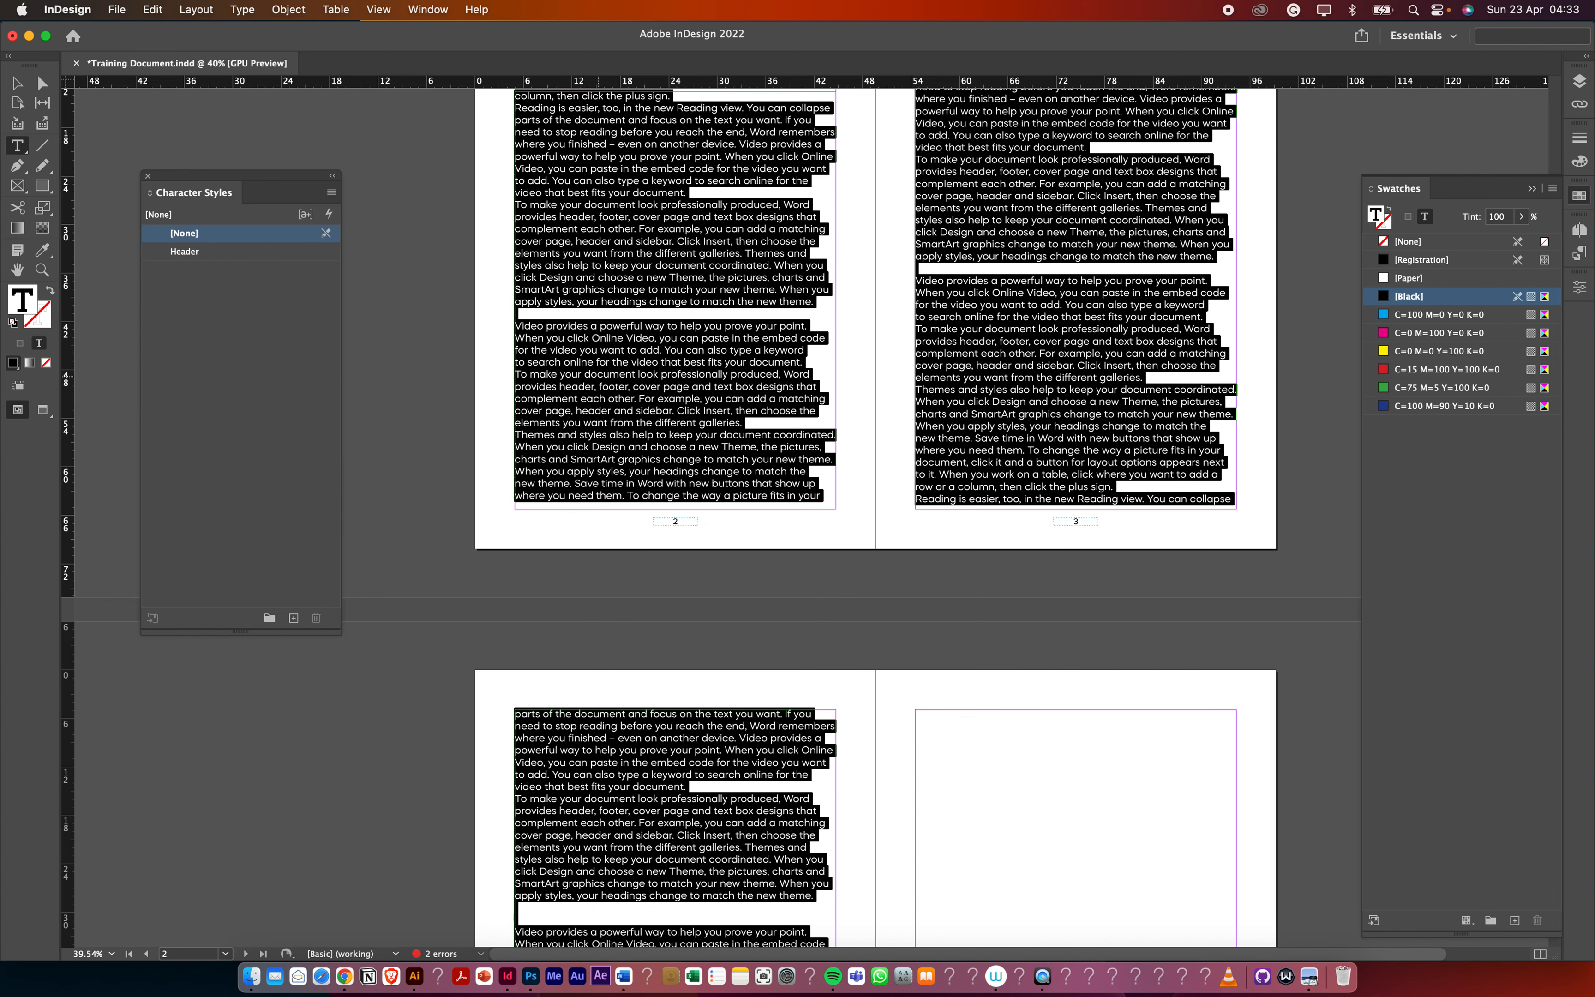
{"action": "right_click", "coordinate": [600, 381]}
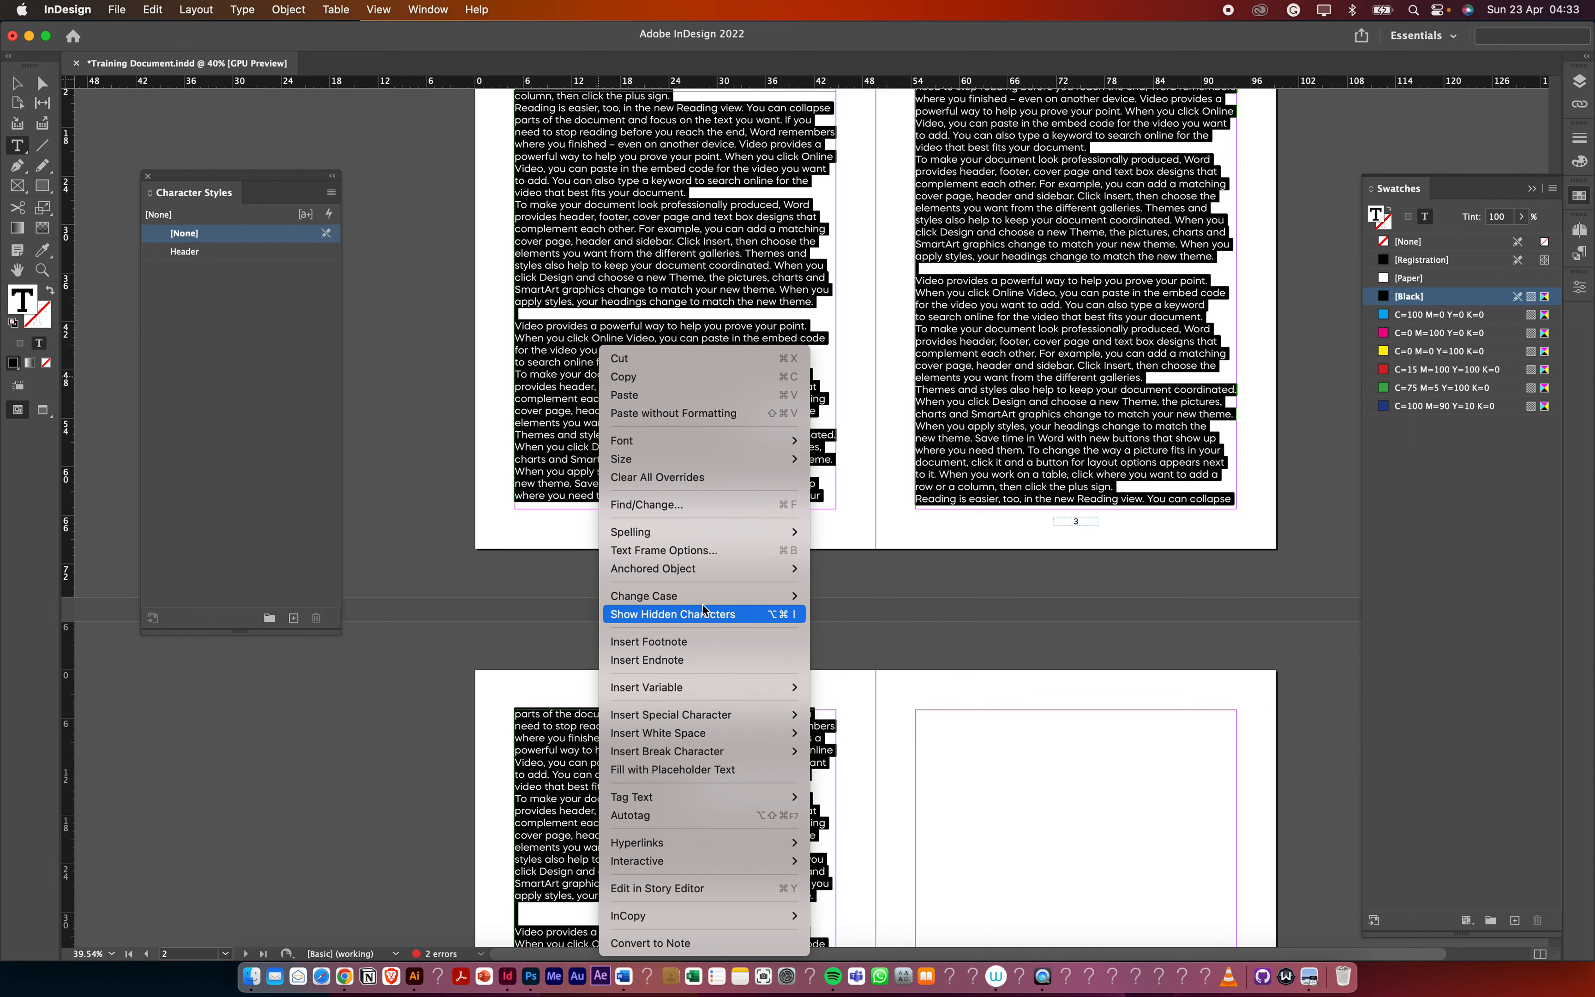
{"action": "mouse_move", "coordinate": [701, 603]}
{"action": "mouse_move", "coordinate": [696, 572]}
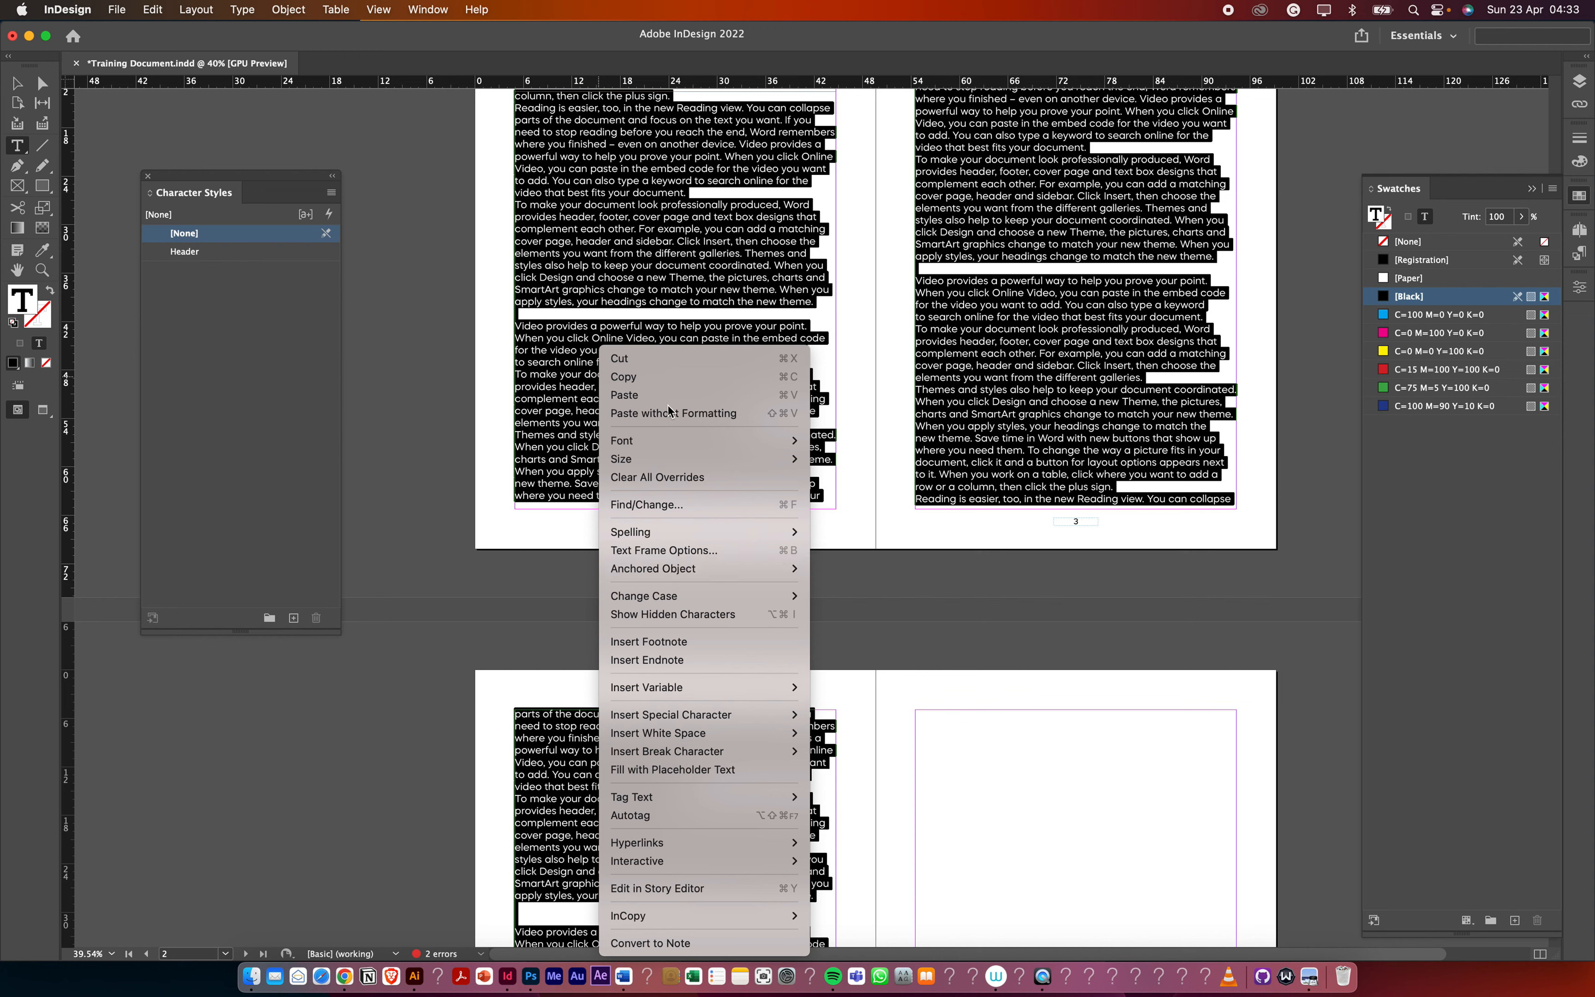
{"action": "left_click", "coordinate": [243, 9]}
{"action": "left_click", "coordinate": [245, 10]}
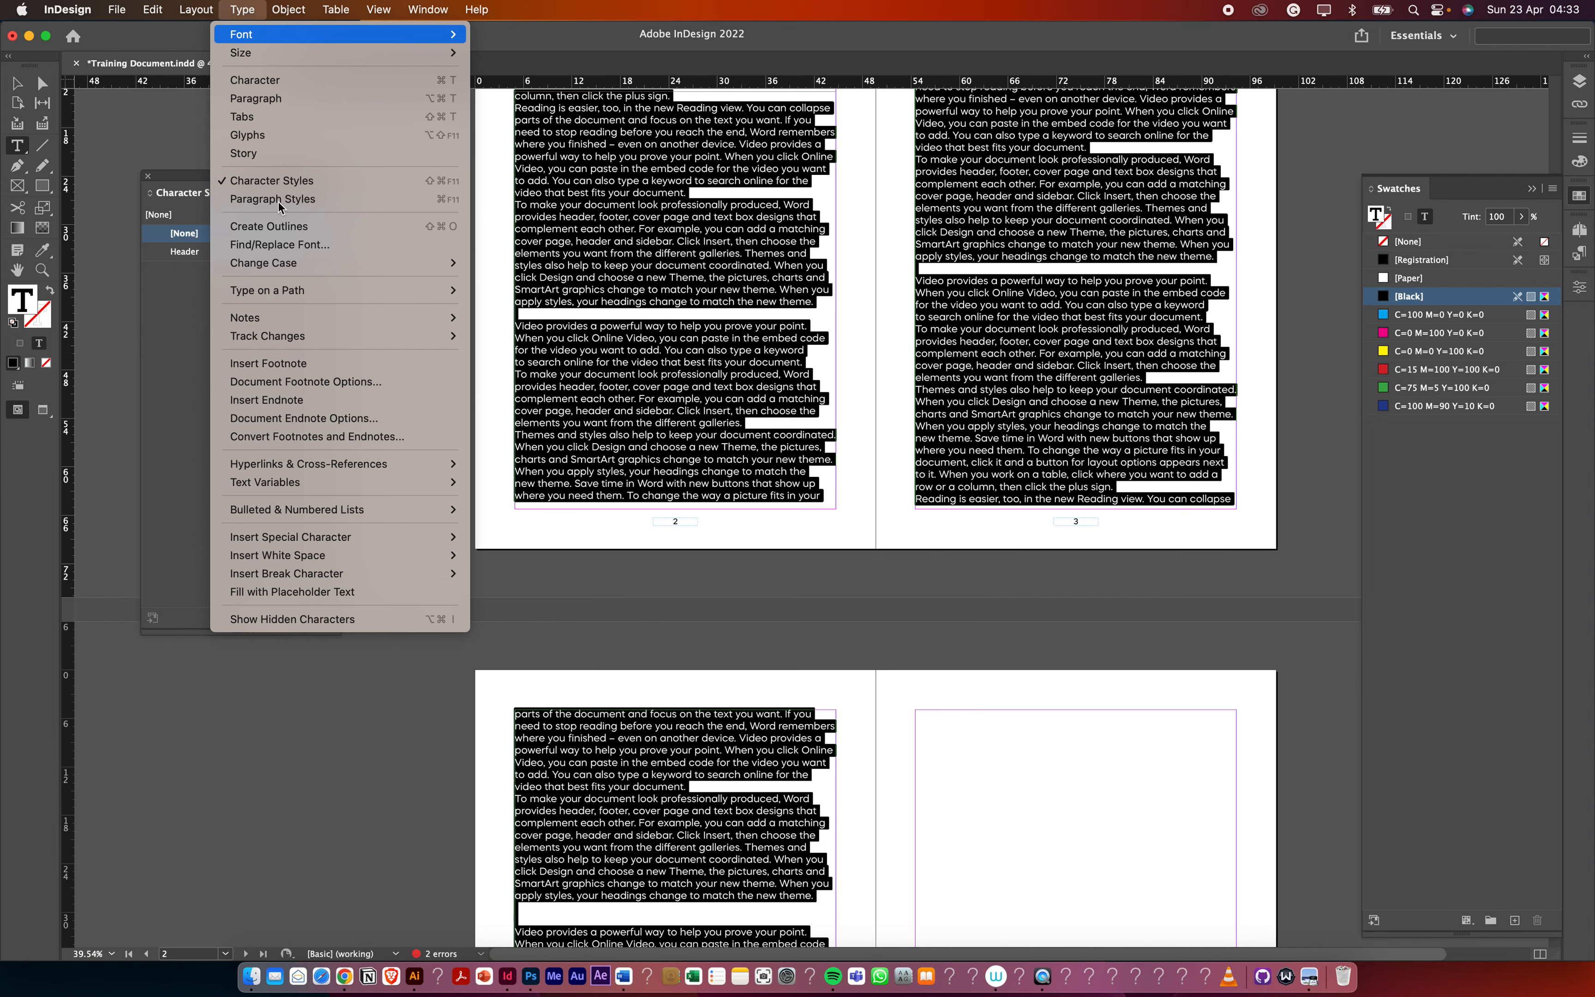
{"action": "left_click", "coordinate": [288, 227]}
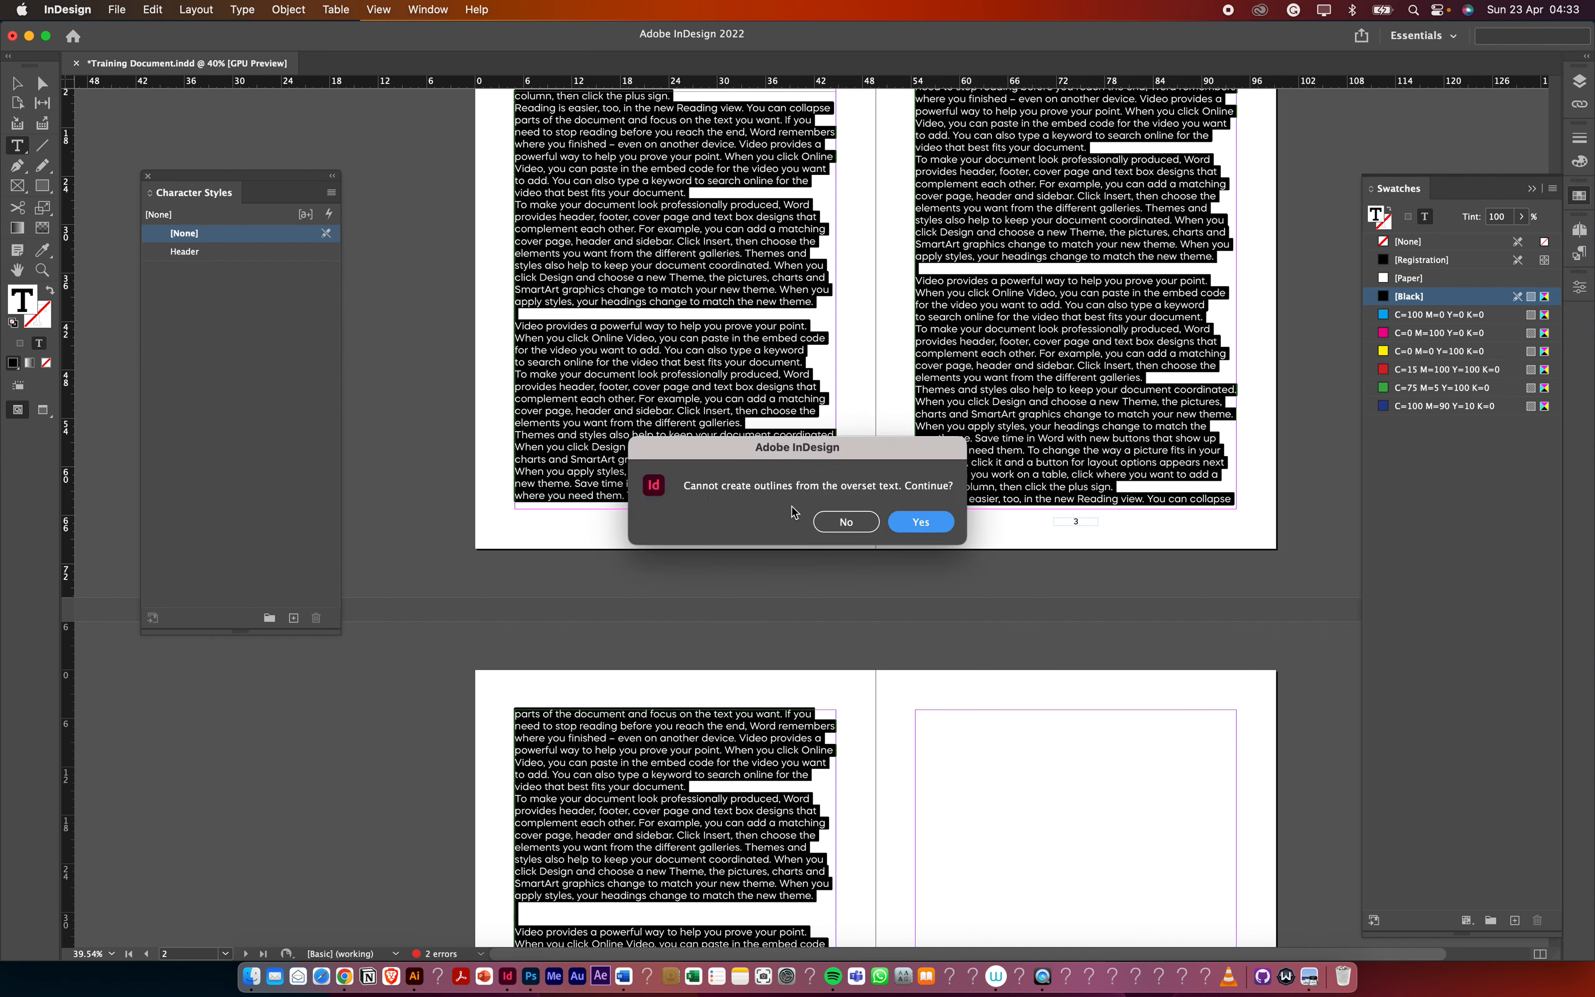
{"action": "left_click", "coordinate": [920, 522]}
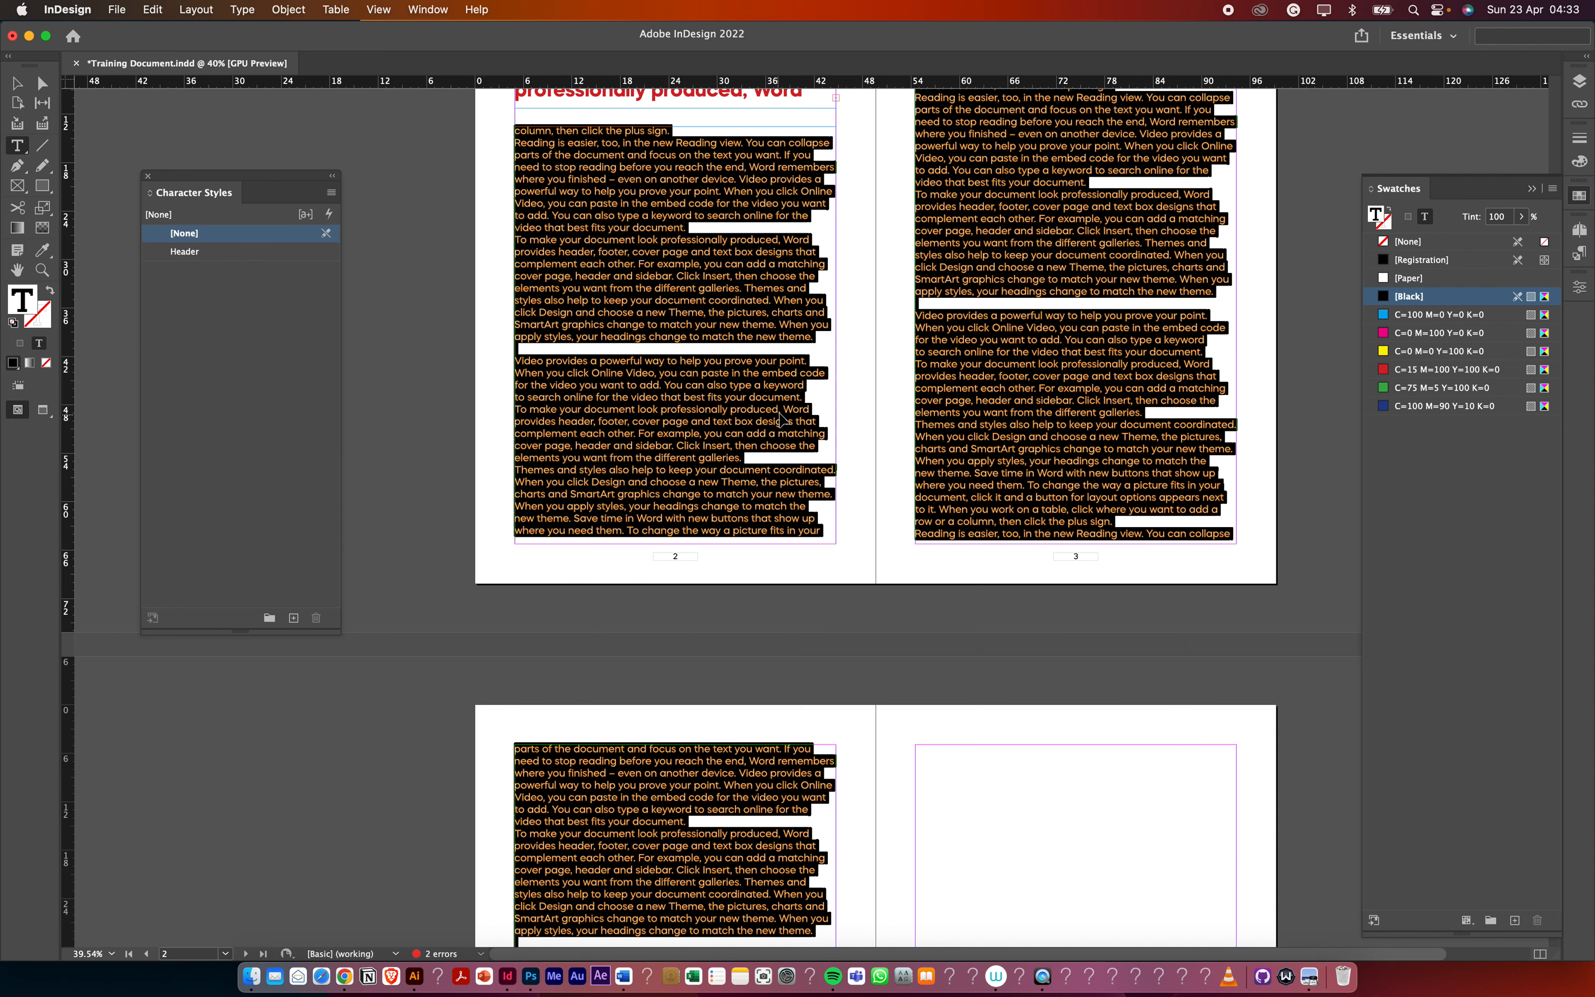
Undo the conversion of the body text to outlines and return to the Selection tool
{"action": "key", "text": "super+z"}
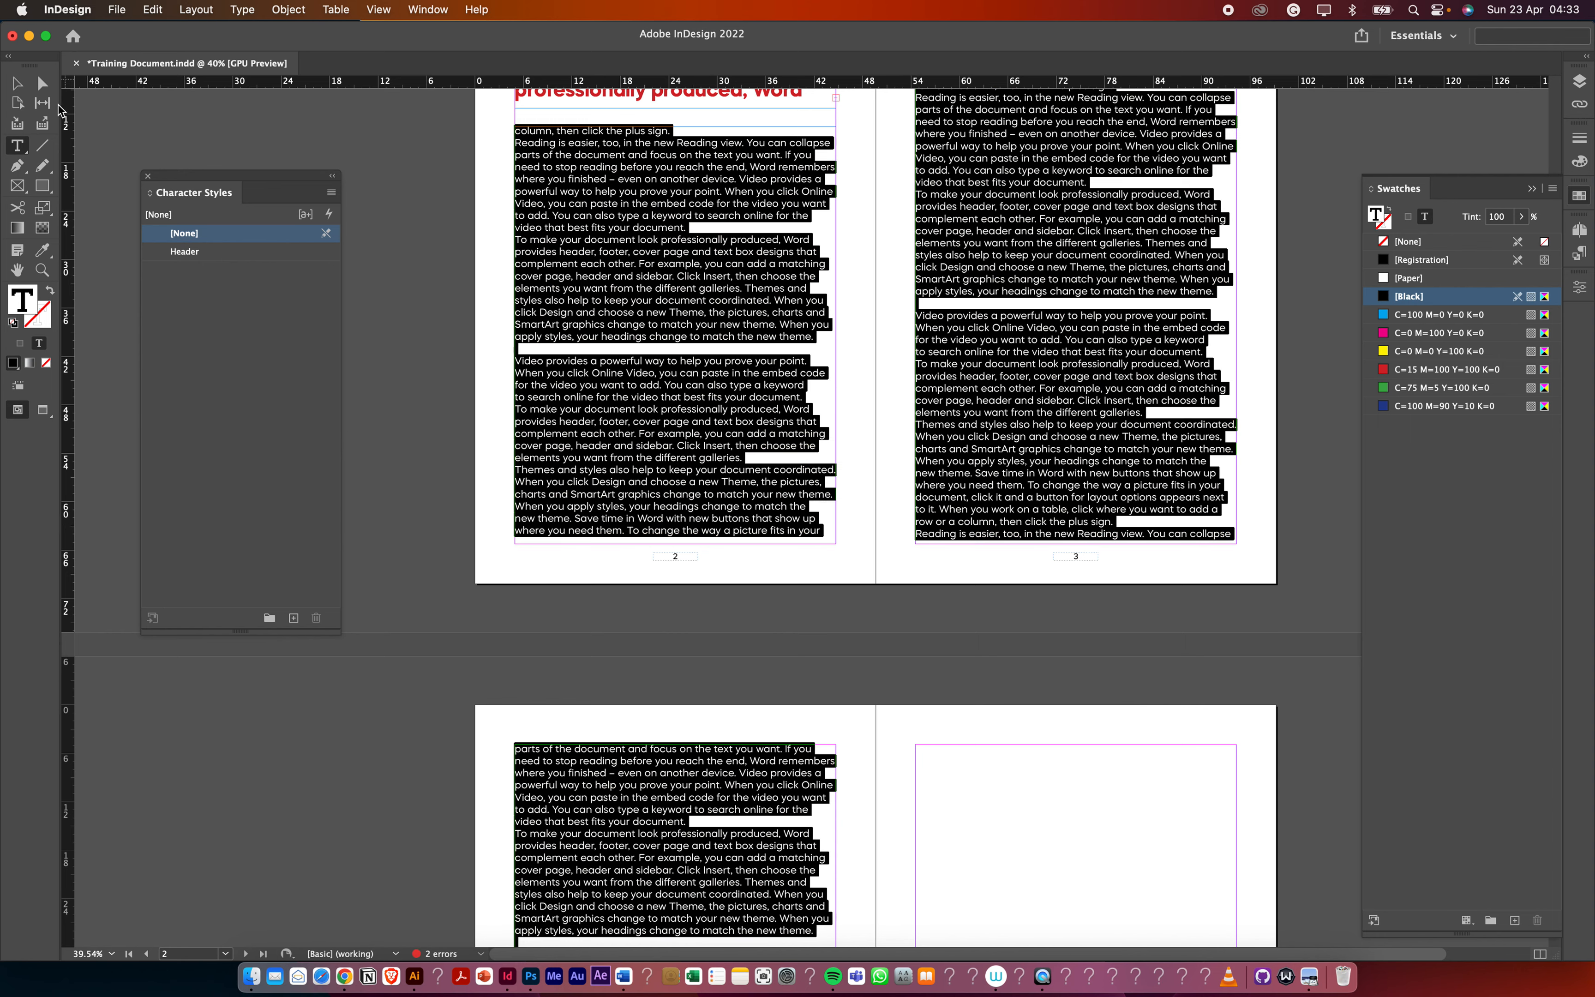
{"action": "left_click", "coordinate": [17, 83]}
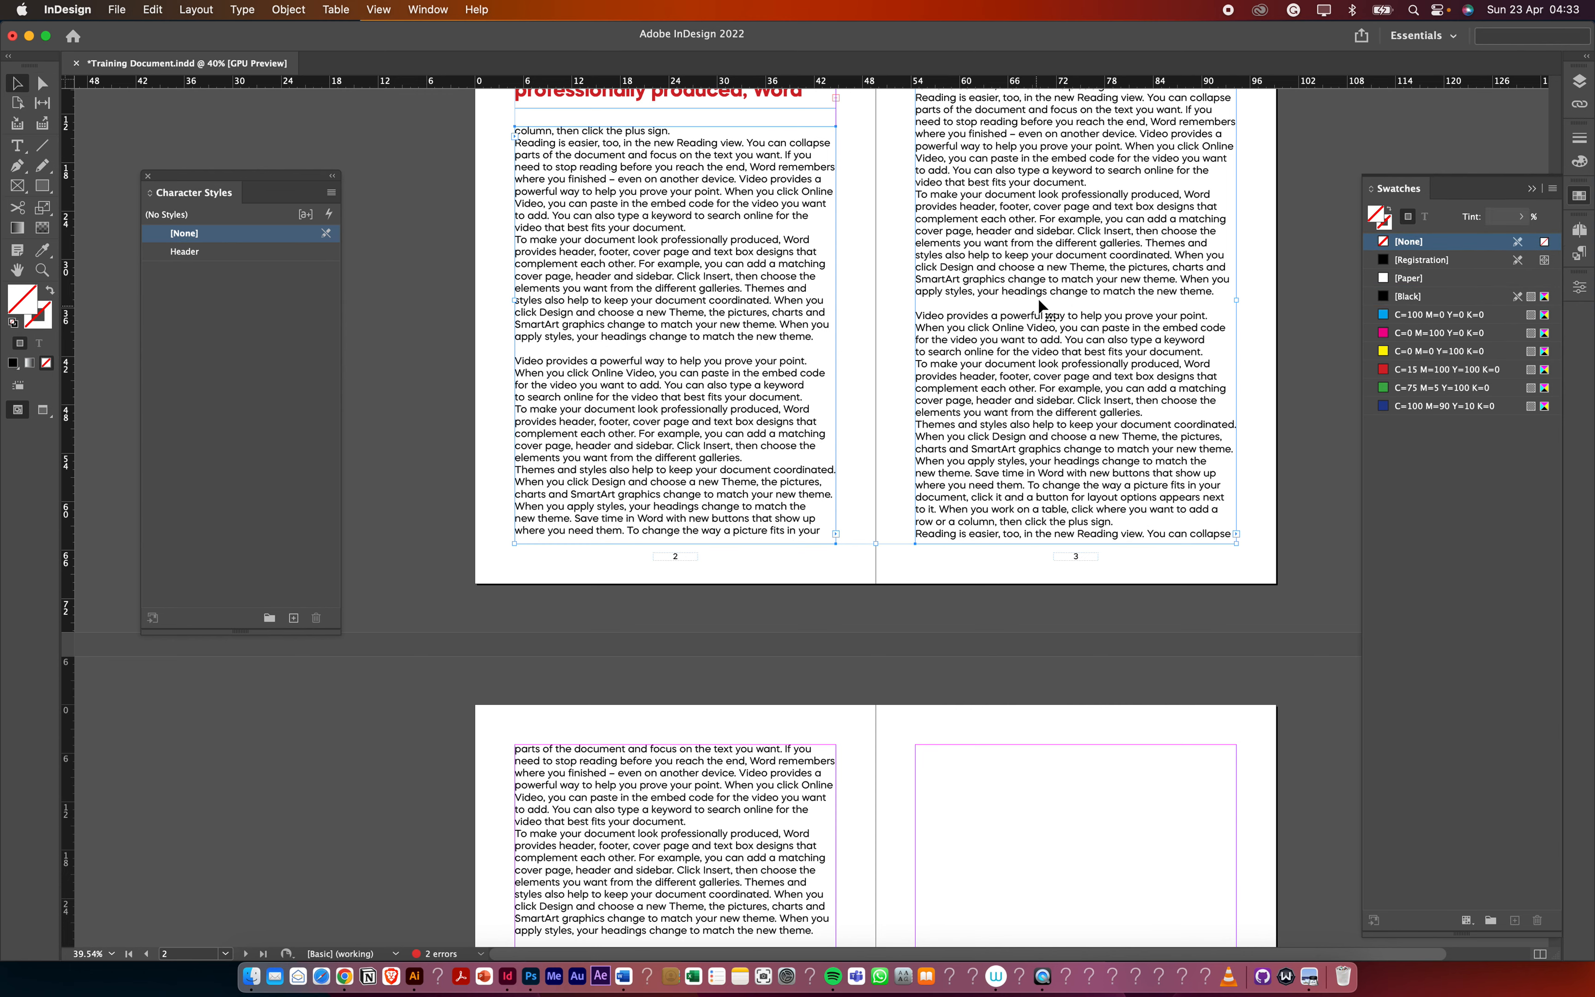
{"action": "scroll", "coordinate": [1028, 313], "scroll_direction": "down", "scroll_amount": 5}
{"action": "scroll", "coordinate": [978, 375], "scroll_direction": "down", "scroll_amount": 2}
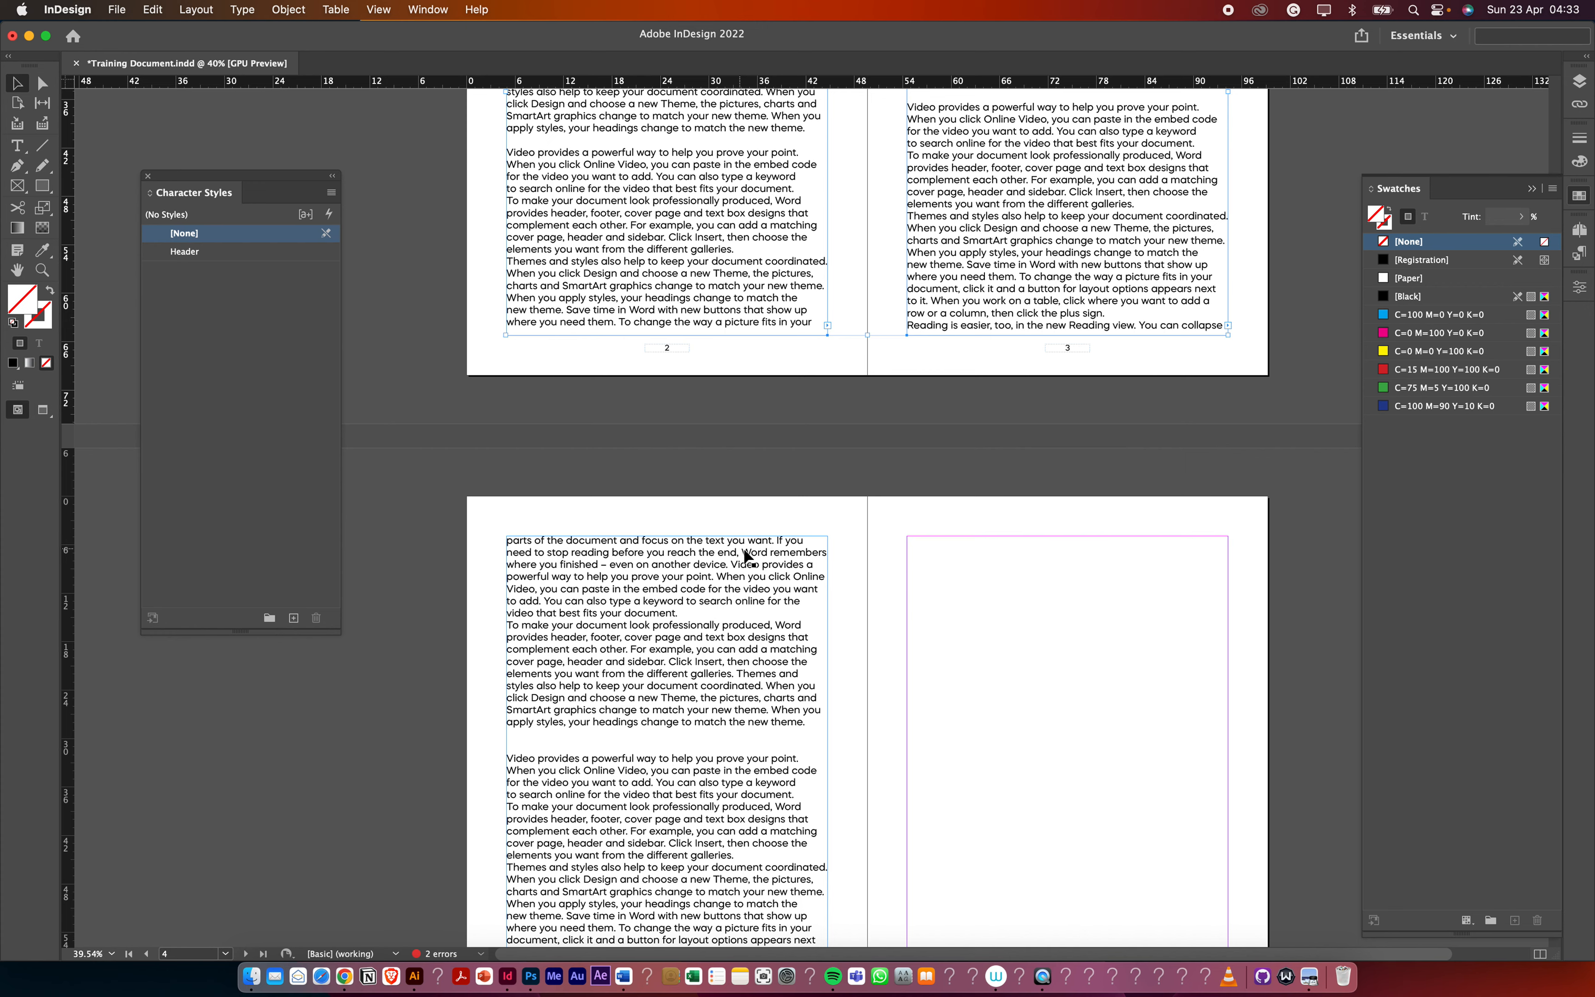
{"action": "scroll", "coordinate": [768, 496], "scroll_direction": "down", "scroll_amount": 3}
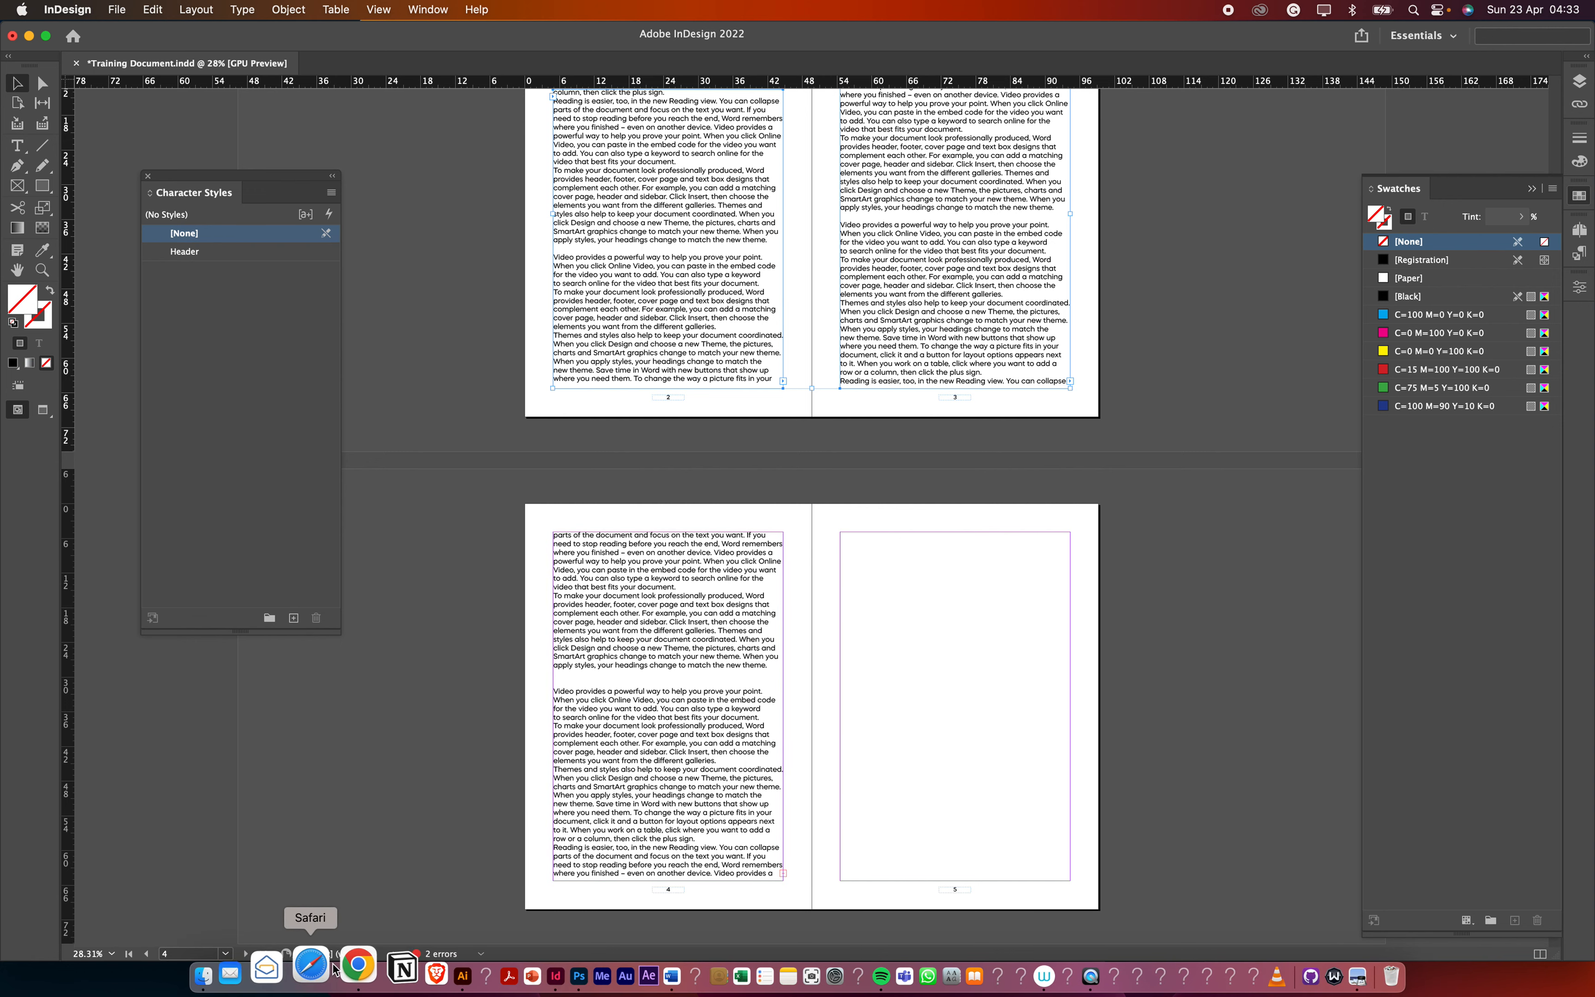
Place Agripreneurs.png from the Downloads folder on page 1, starting at the top margin and spanning the full width between the margins
{"action": "left_click", "coordinate": [249, 969]}
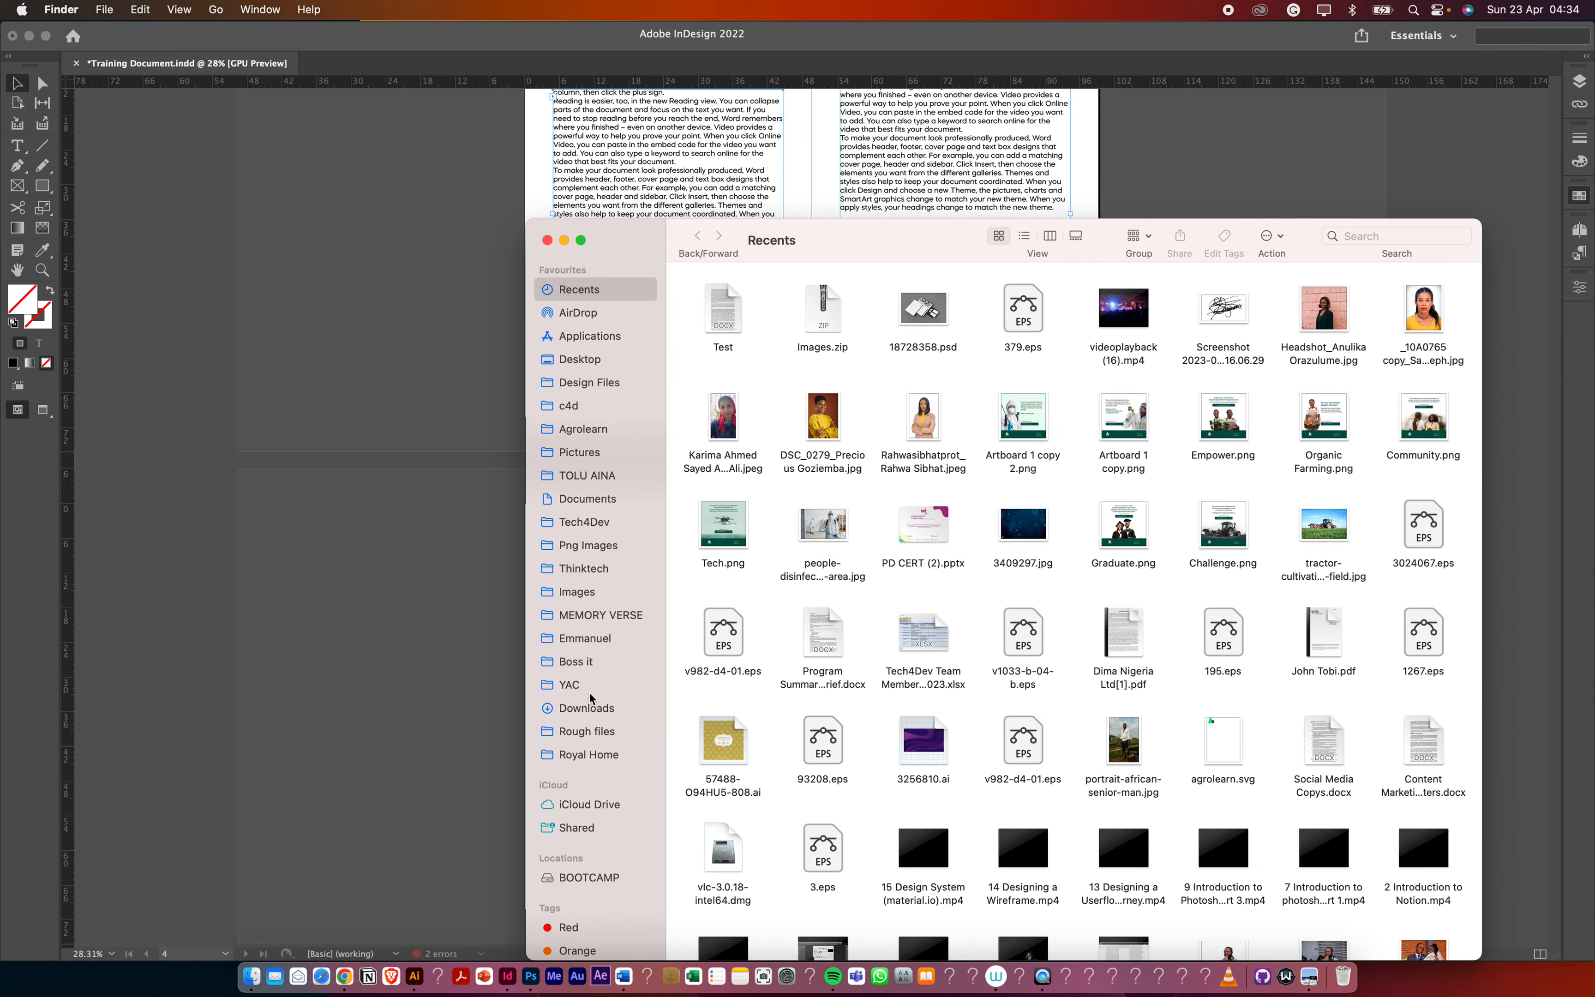
{"action": "left_click", "coordinate": [590, 709]}
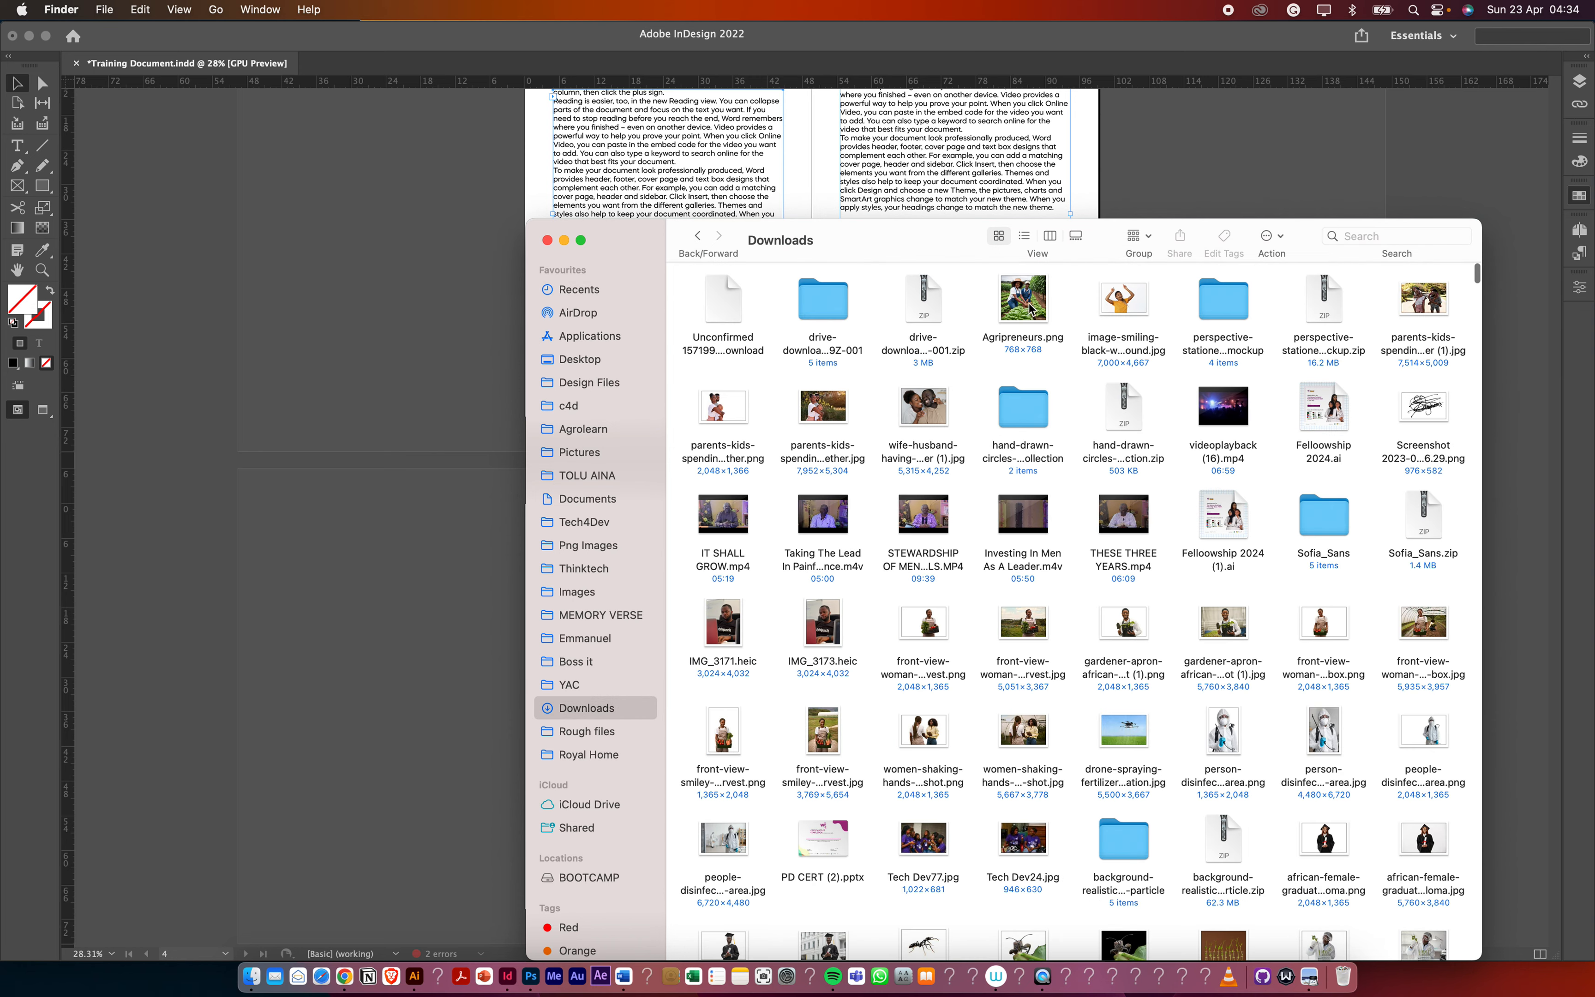
{"action": "left_click_drag", "start_coordinate": [1030, 309], "coordinate": [496, 534]}
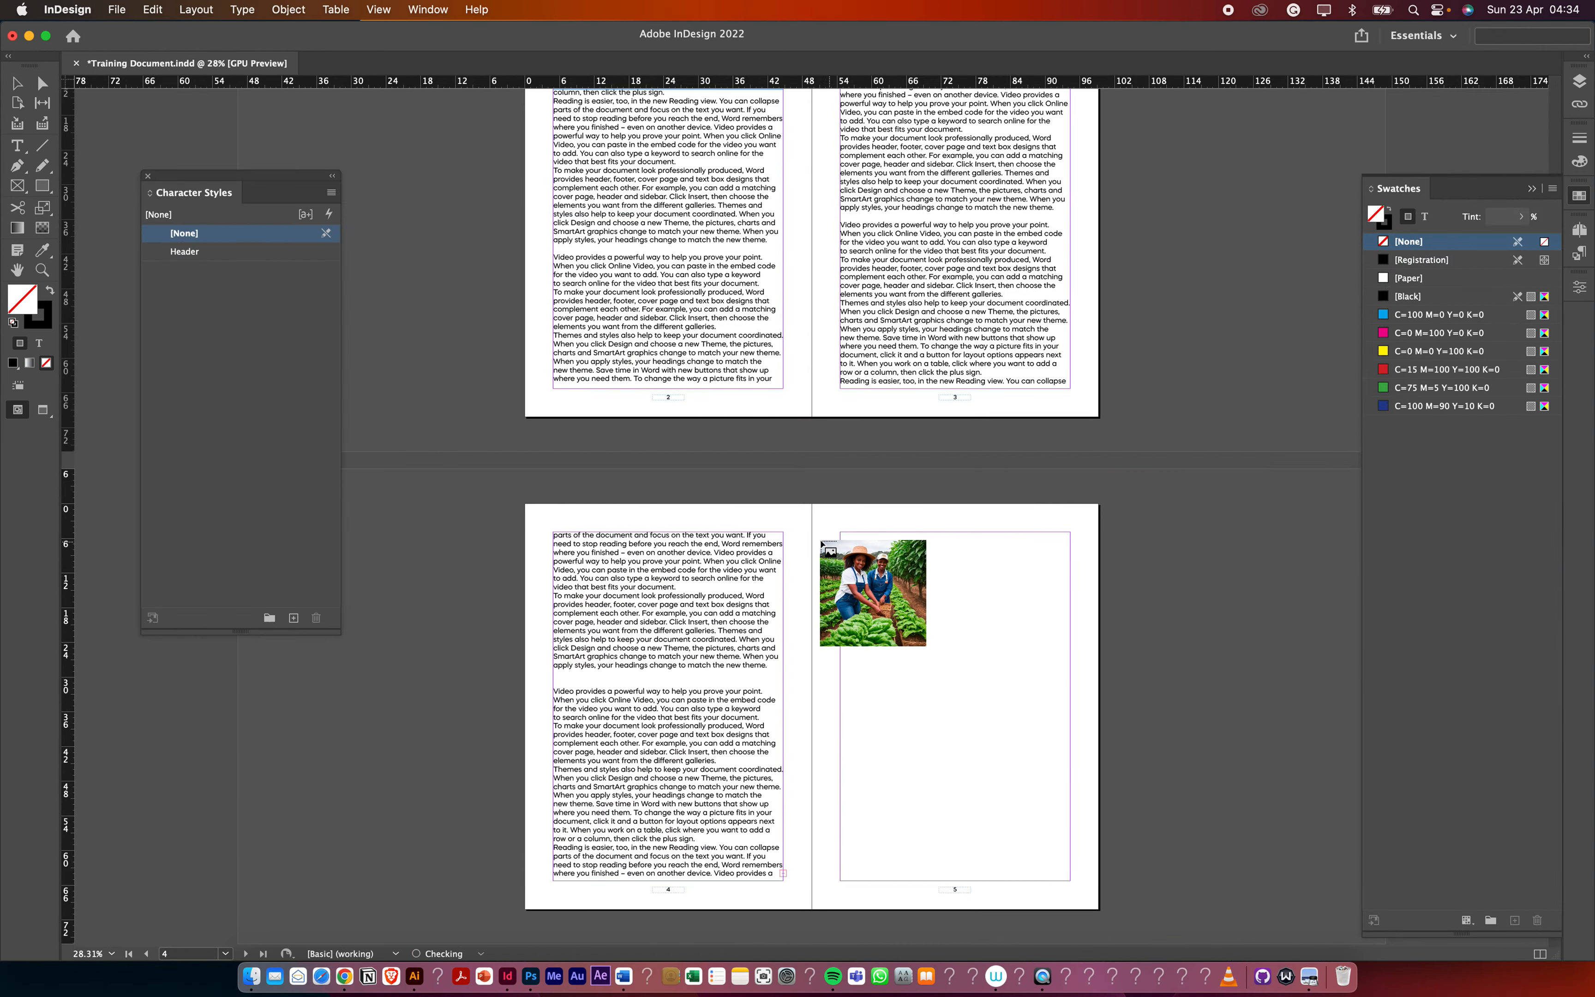
{"action": "scroll", "coordinate": [822, 544], "scroll_direction": "up", "scroll_amount": 10}
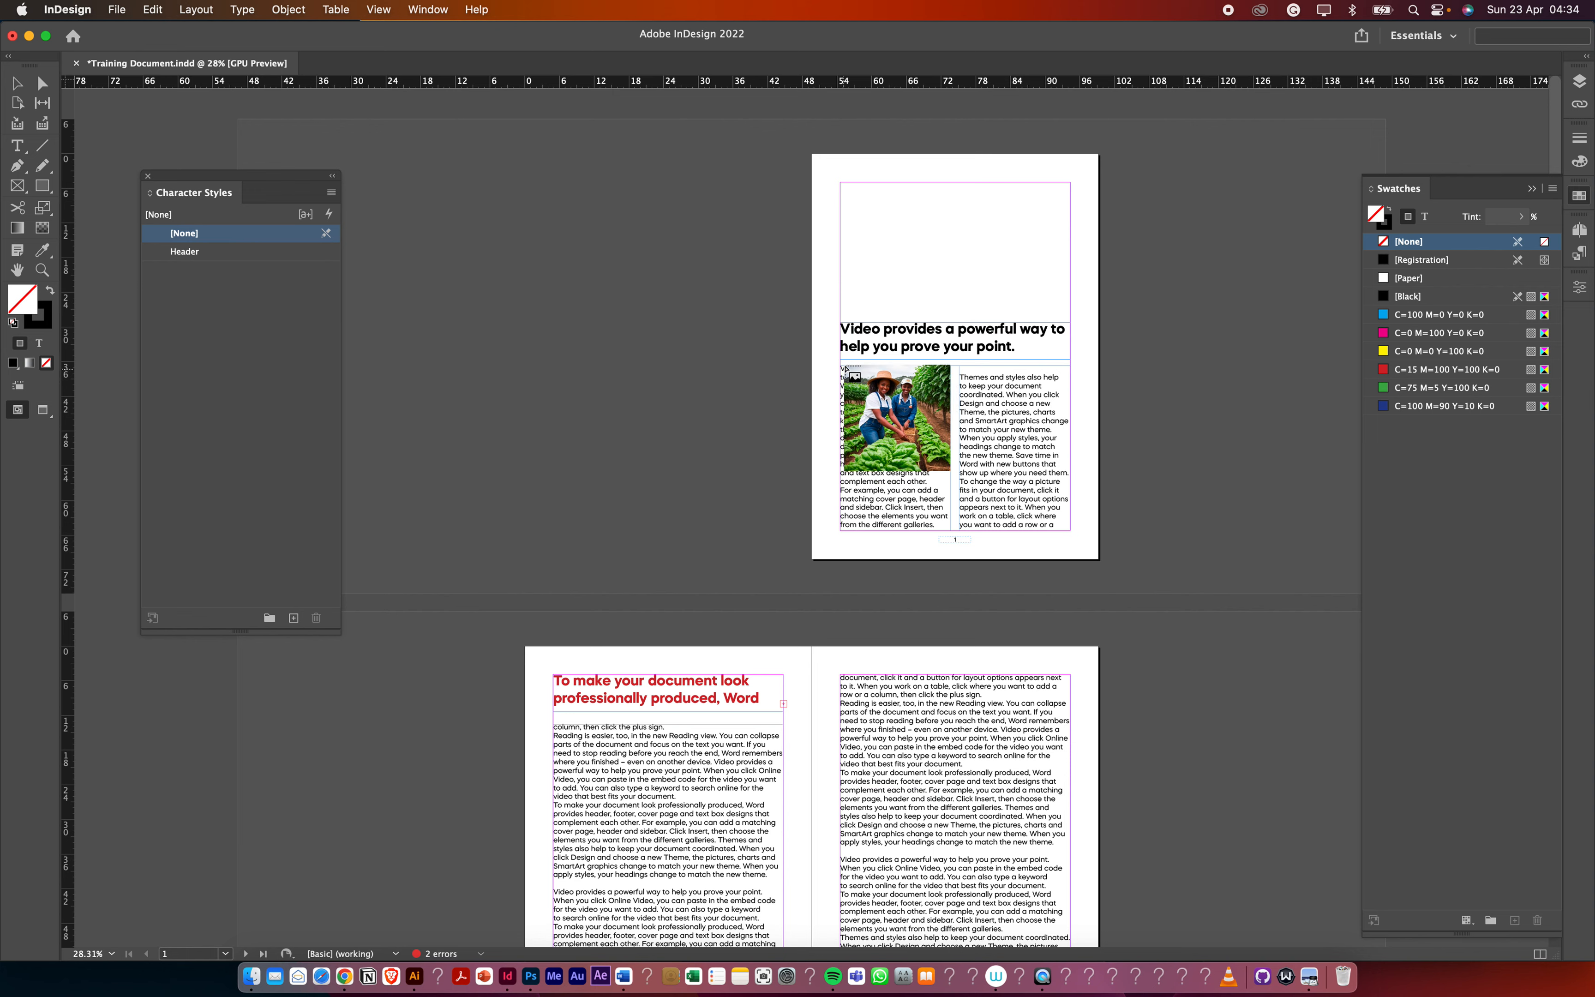
{"action": "left_click_drag", "start_coordinate": [839, 182], "coordinate": [1070, 410]}
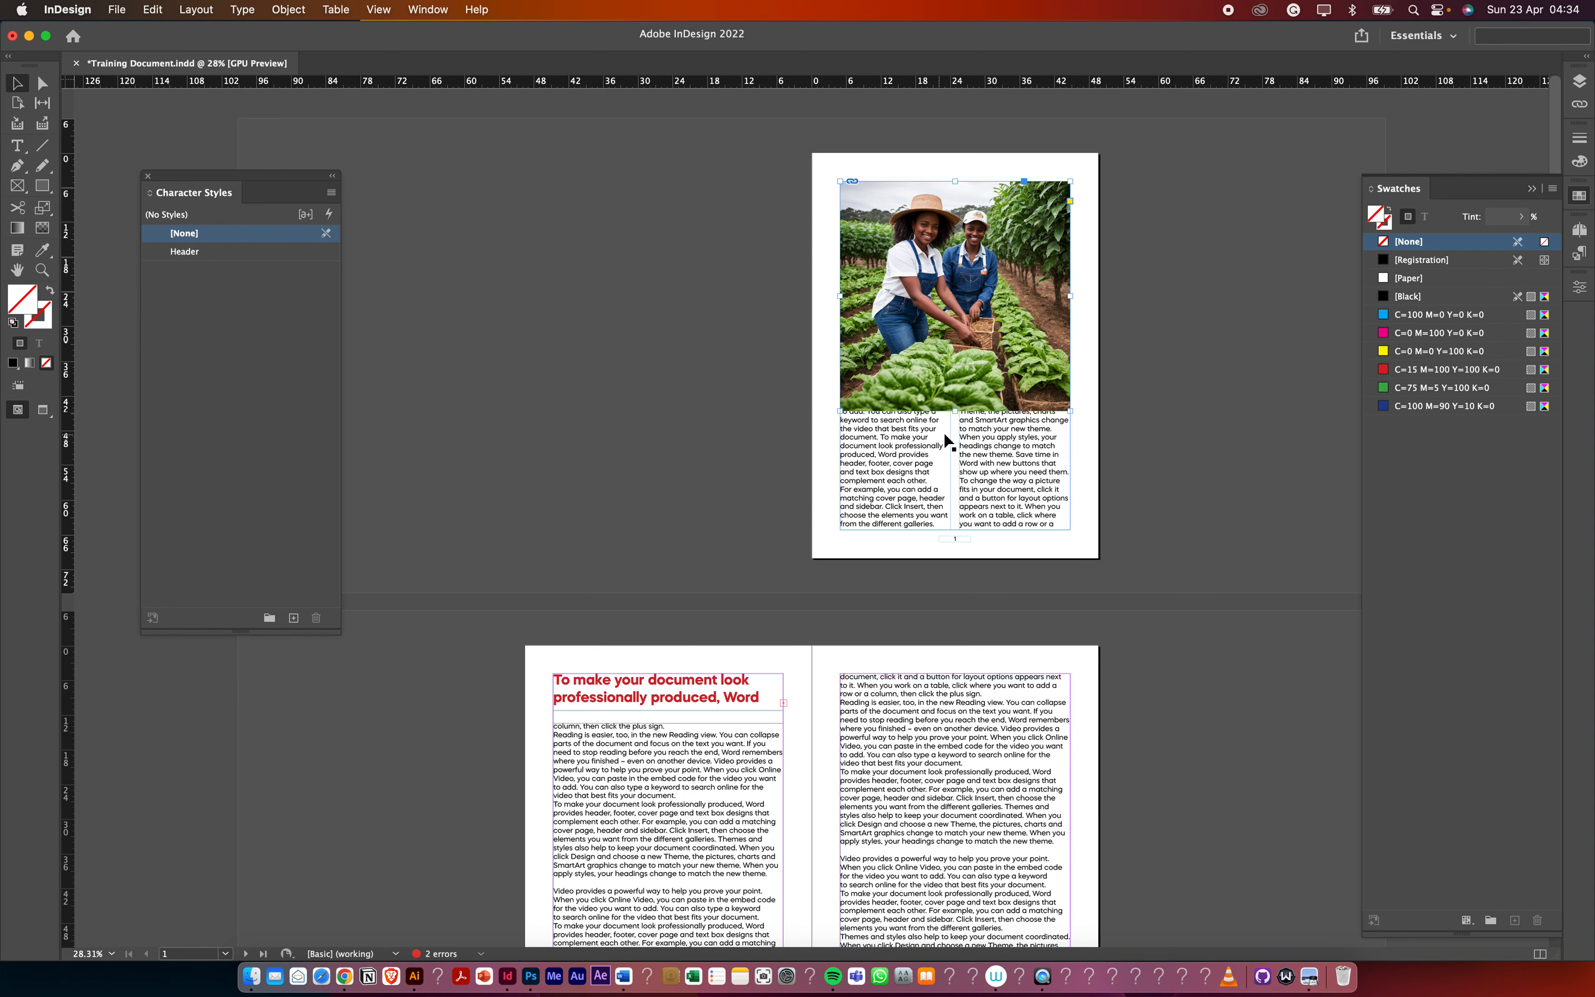
Crop the bottom of page 1's image frame so it ends just above the heading, and deselect it
{"action": "left_click_drag", "start_coordinate": [955, 411], "coordinate": [972, 312]}
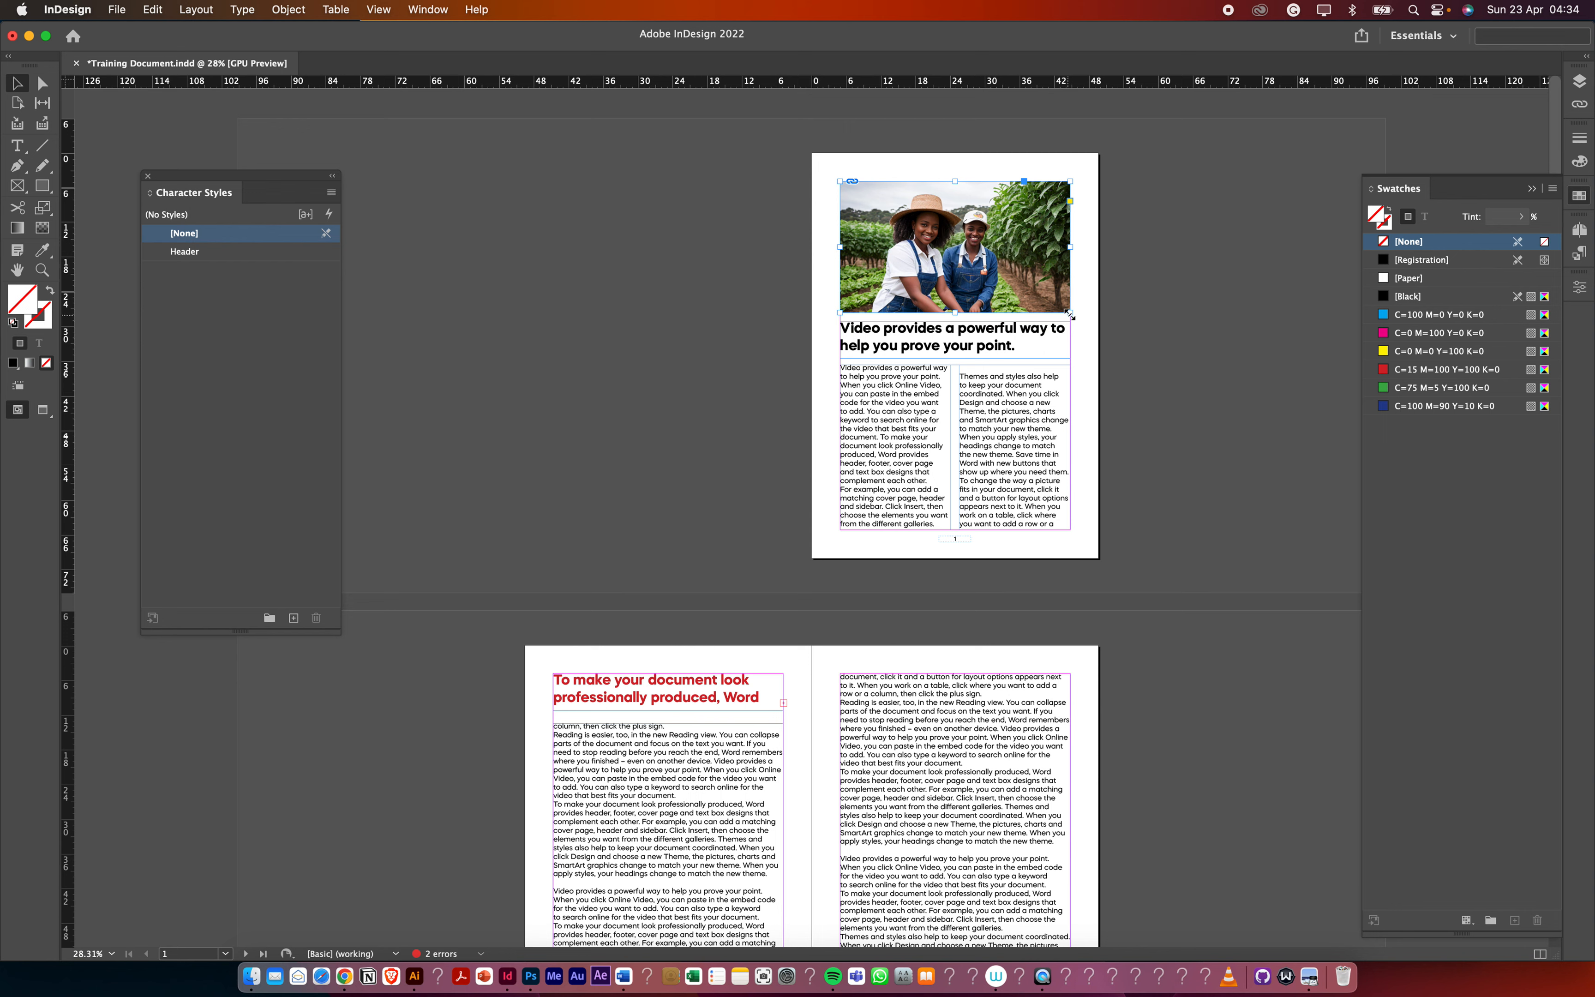
{"action": "mouse_move", "coordinate": [1069, 312]}
{"action": "left_mouse_down"}
{"action": "mouse_move", "coordinate": [993, 268]}
{"action": "mouse_move", "coordinate": [1050, 314]}
{"action": "left_mouse_up"}
{"action": "left_click", "coordinate": [1097, 339]}
Split the body text frame on page 3 into 3 columns
{"action": "scroll", "coordinate": [1025, 356], "scroll_direction": "down", "scroll_amount": 3}
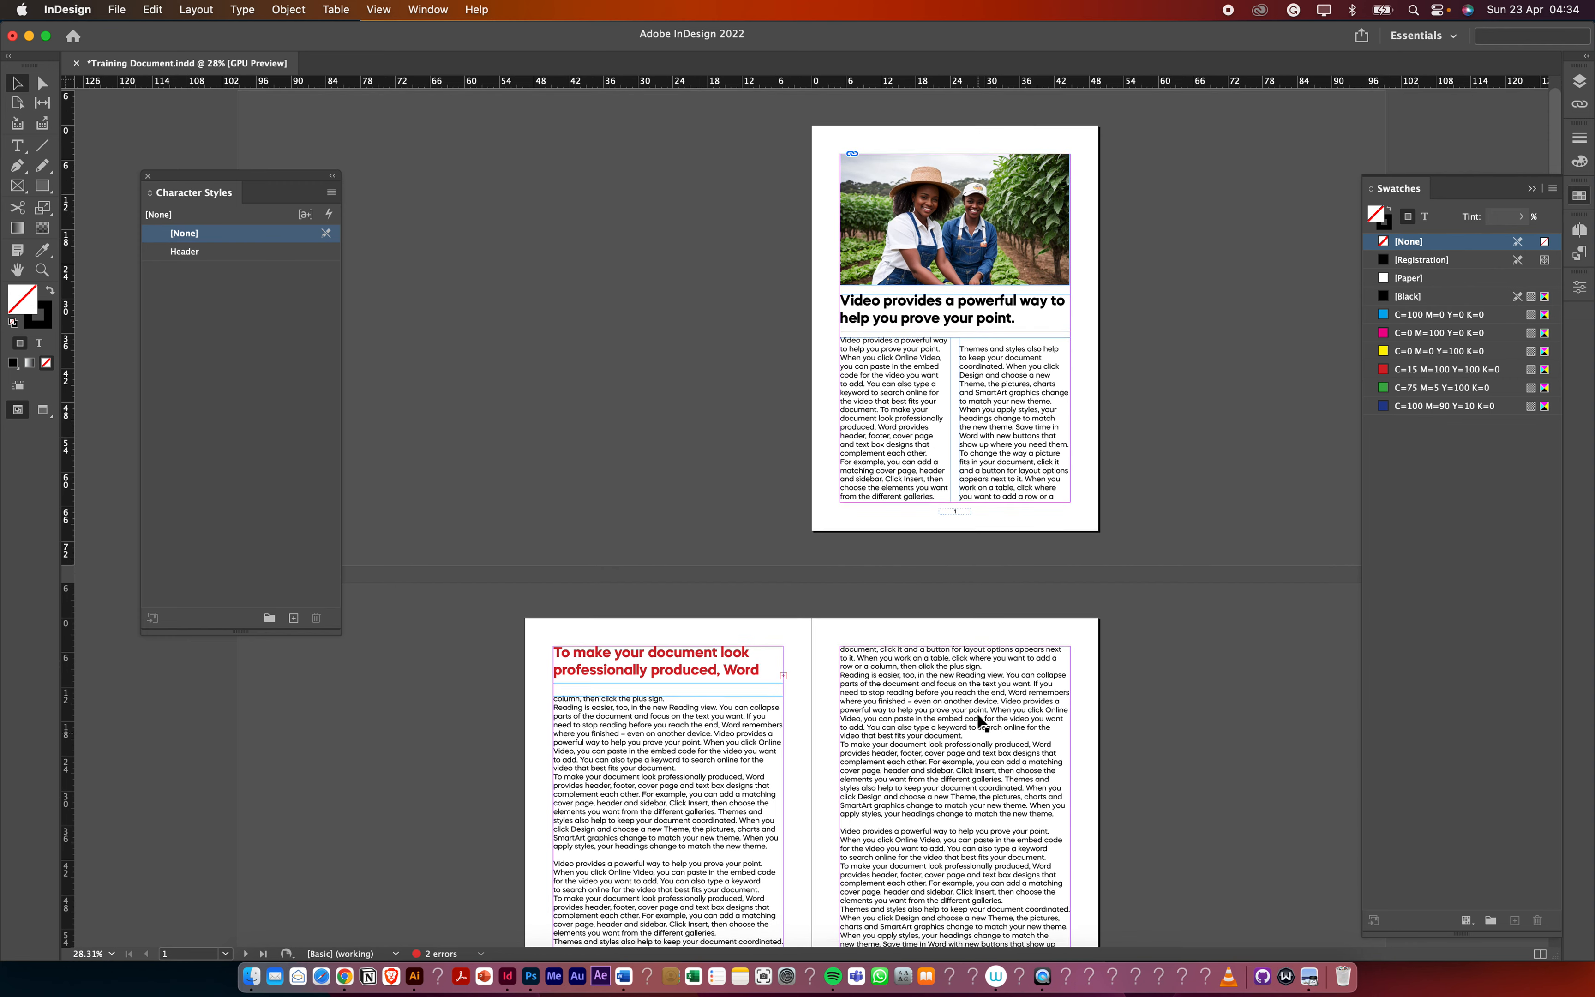
{"action": "scroll", "coordinate": [995, 325], "scroll_direction": "down", "scroll_amount": 3}
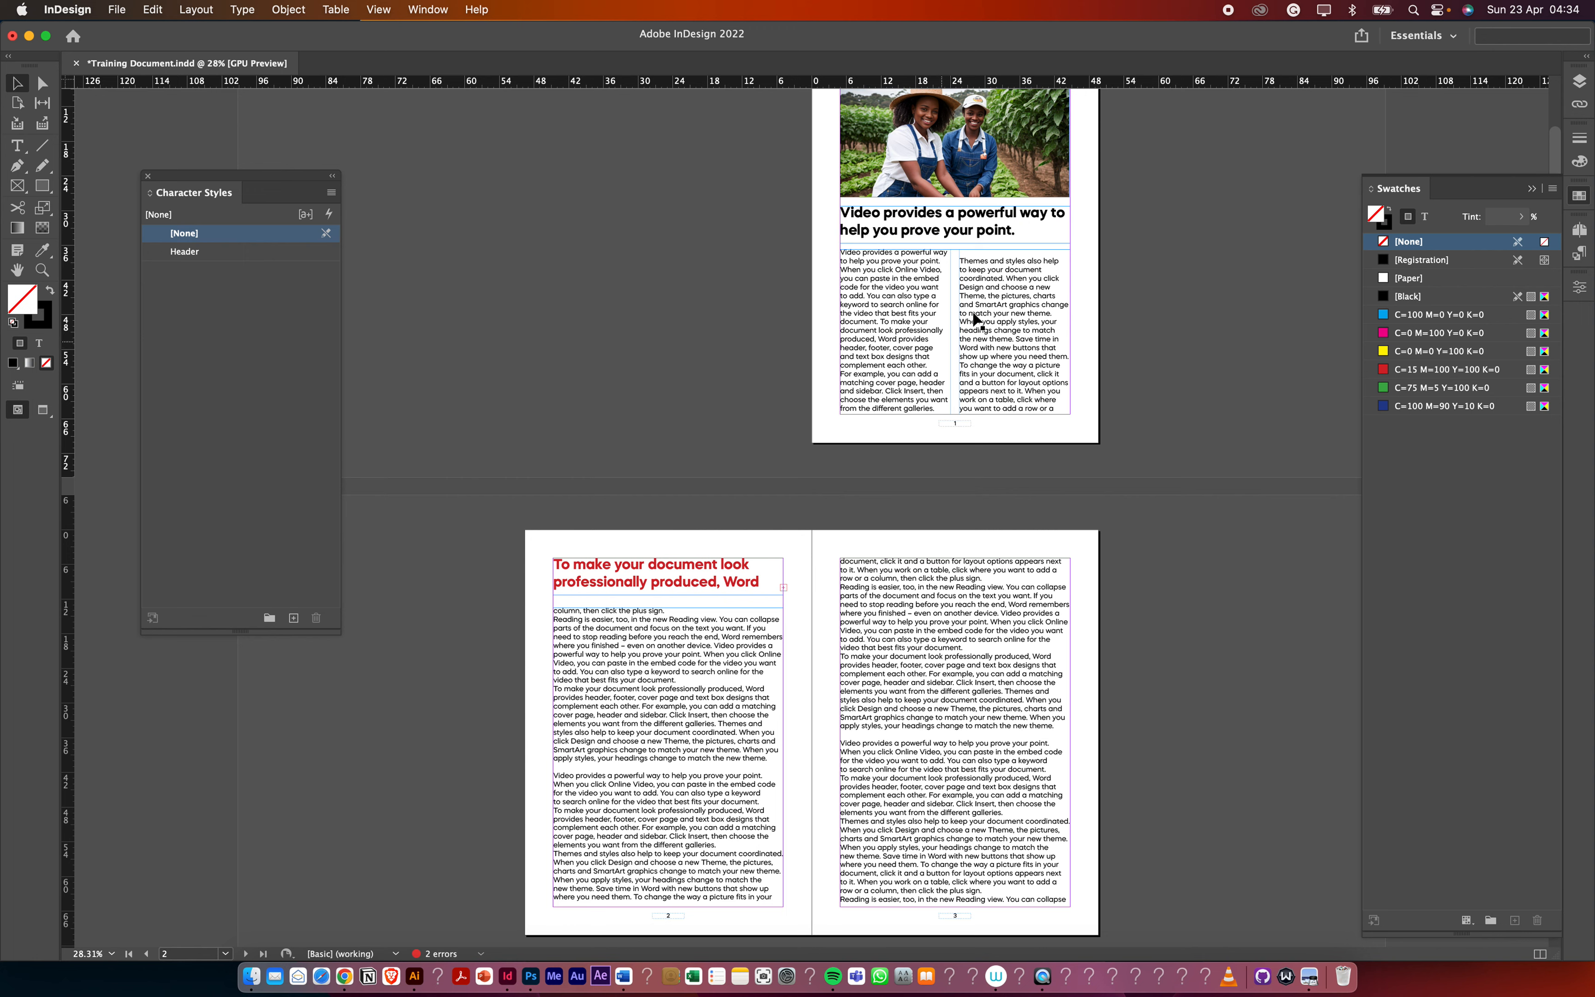
{"action": "left_click", "coordinate": [952, 623]}
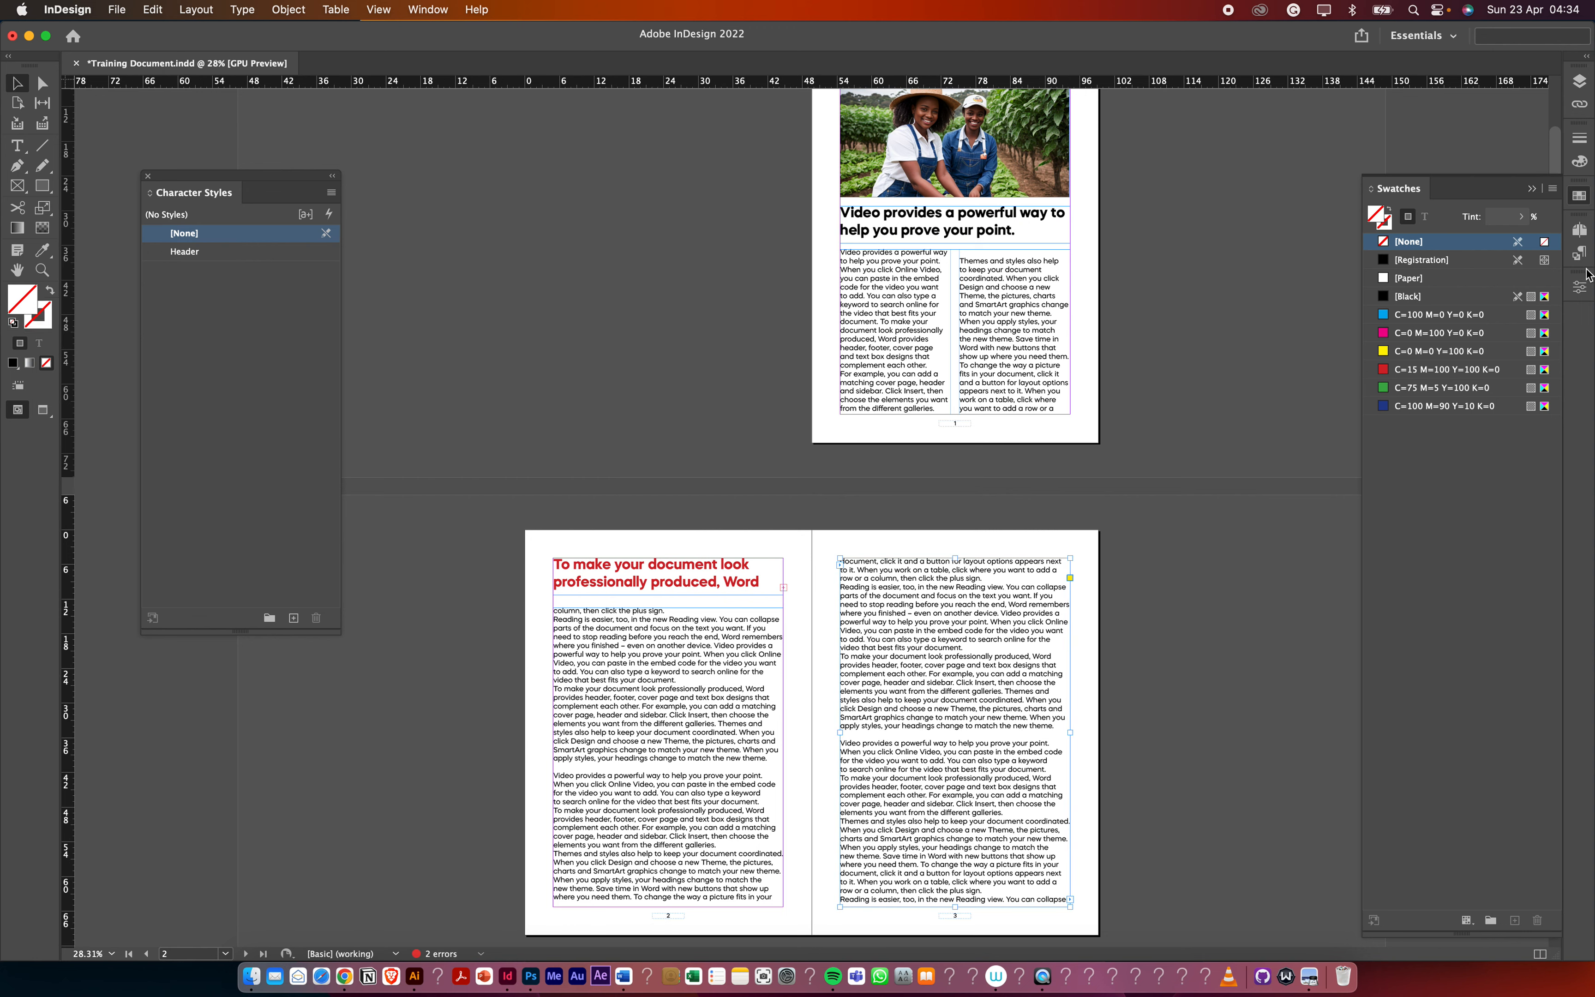
{"action": "left_click", "coordinate": [1580, 287]}
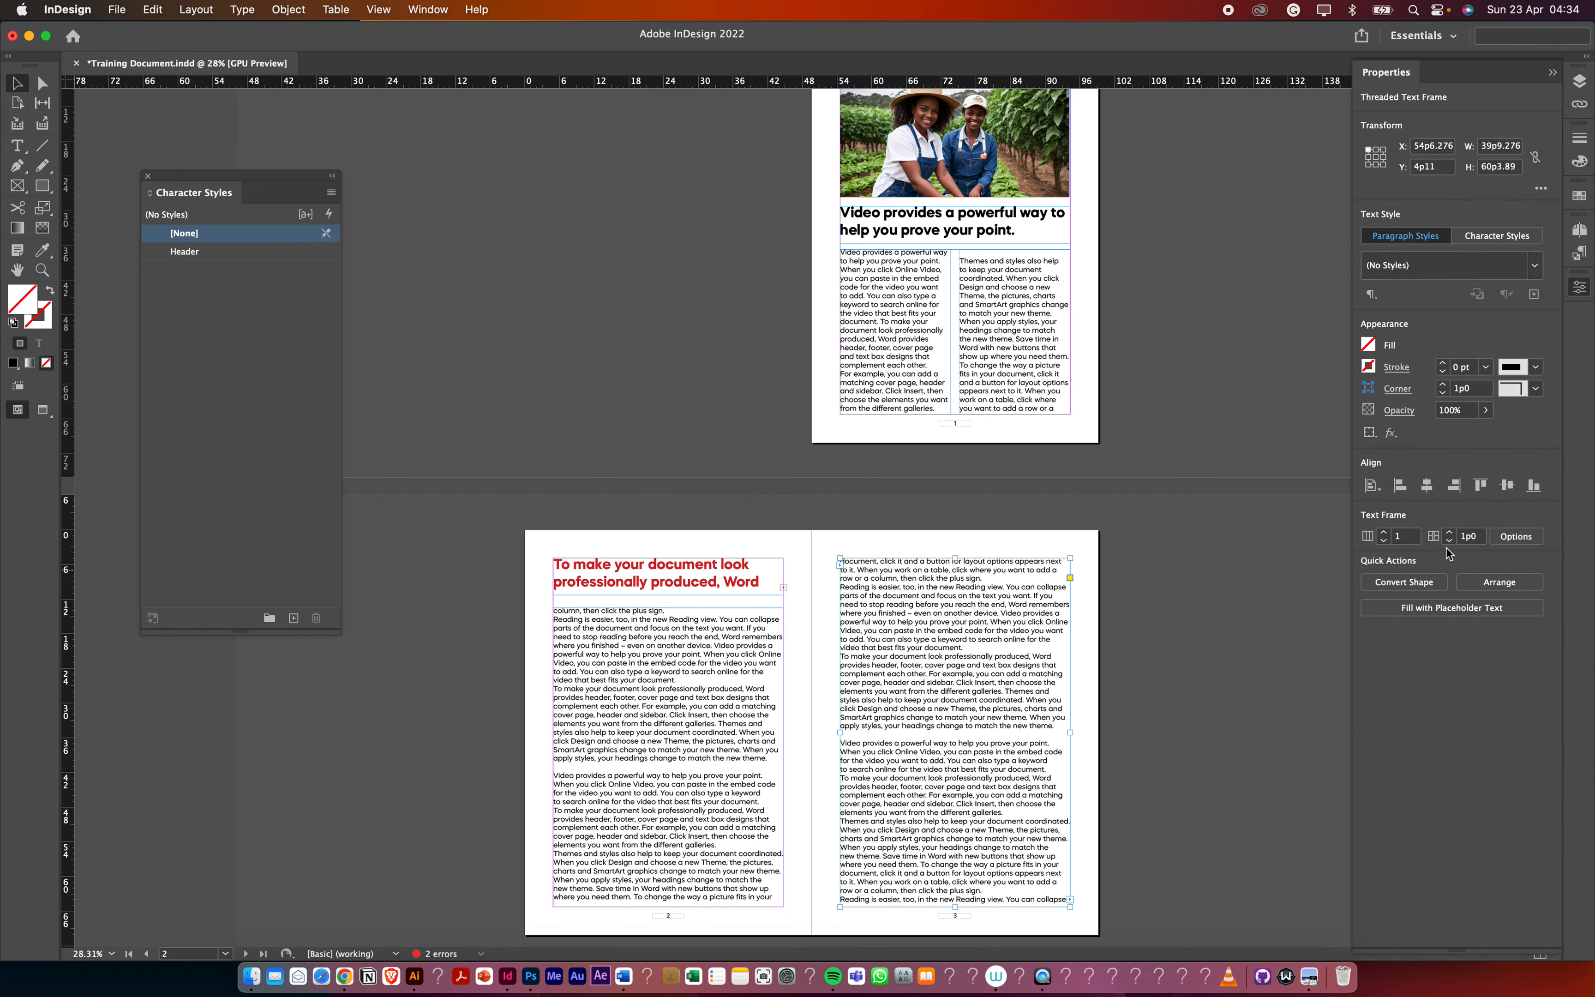
{"action": "left_click", "coordinate": [1384, 531]}
{"action": "left_click", "coordinate": [1384, 531]}
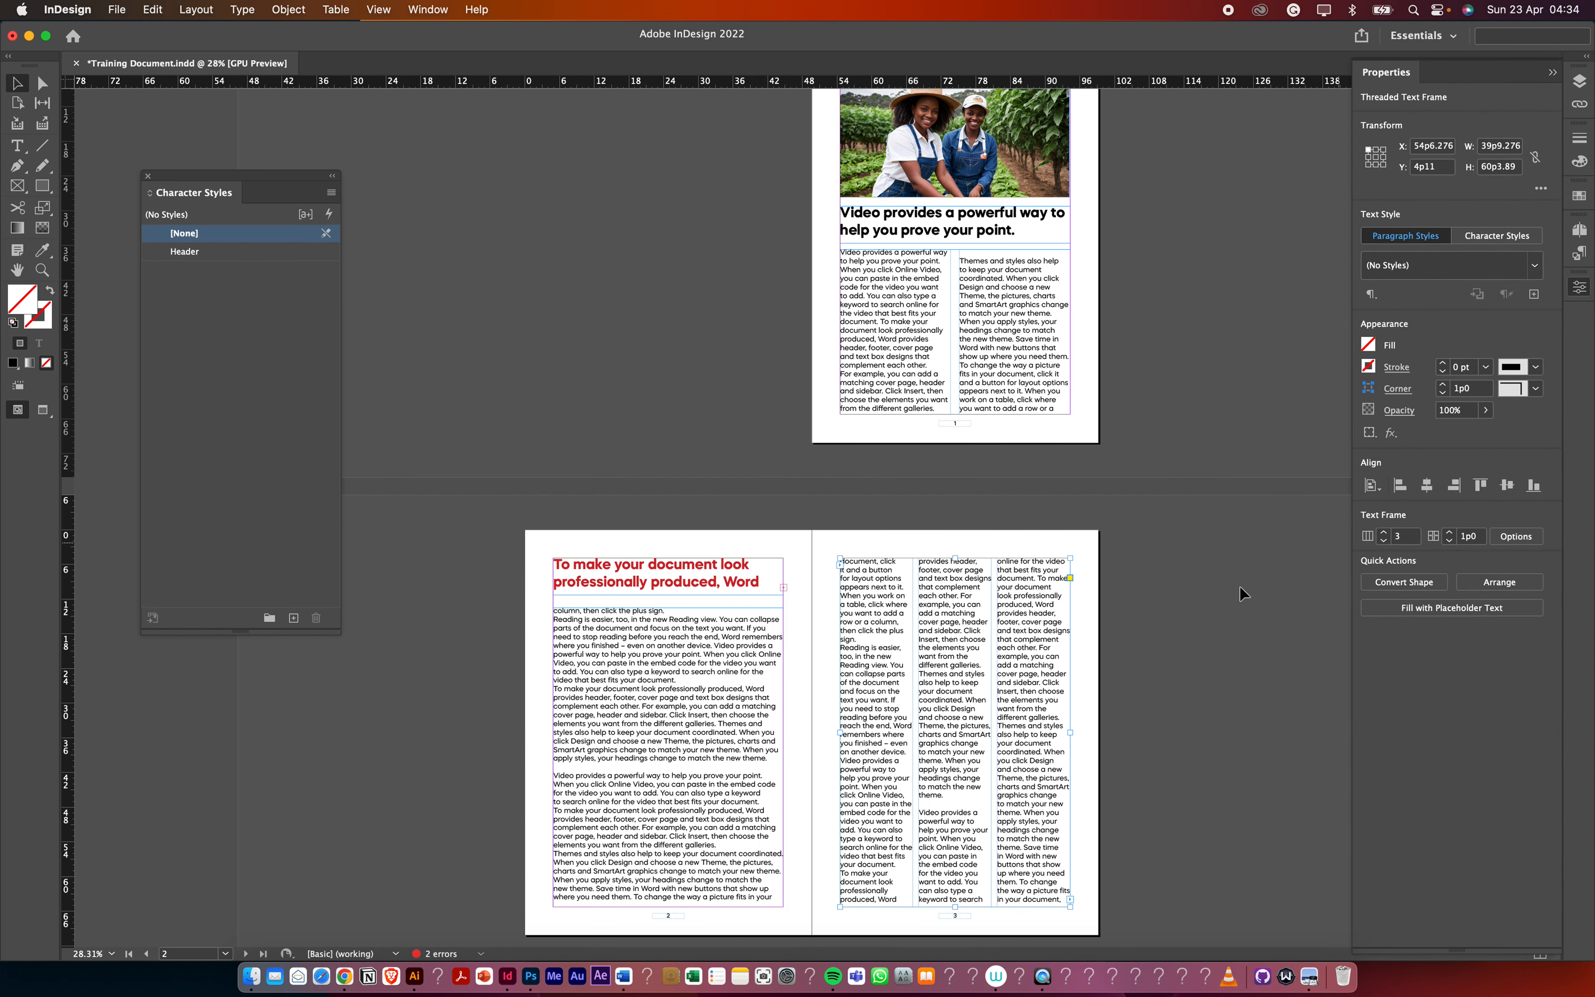
{"action": "scroll", "coordinate": [881, 510], "scroll_direction": "down", "scroll_amount": 5}
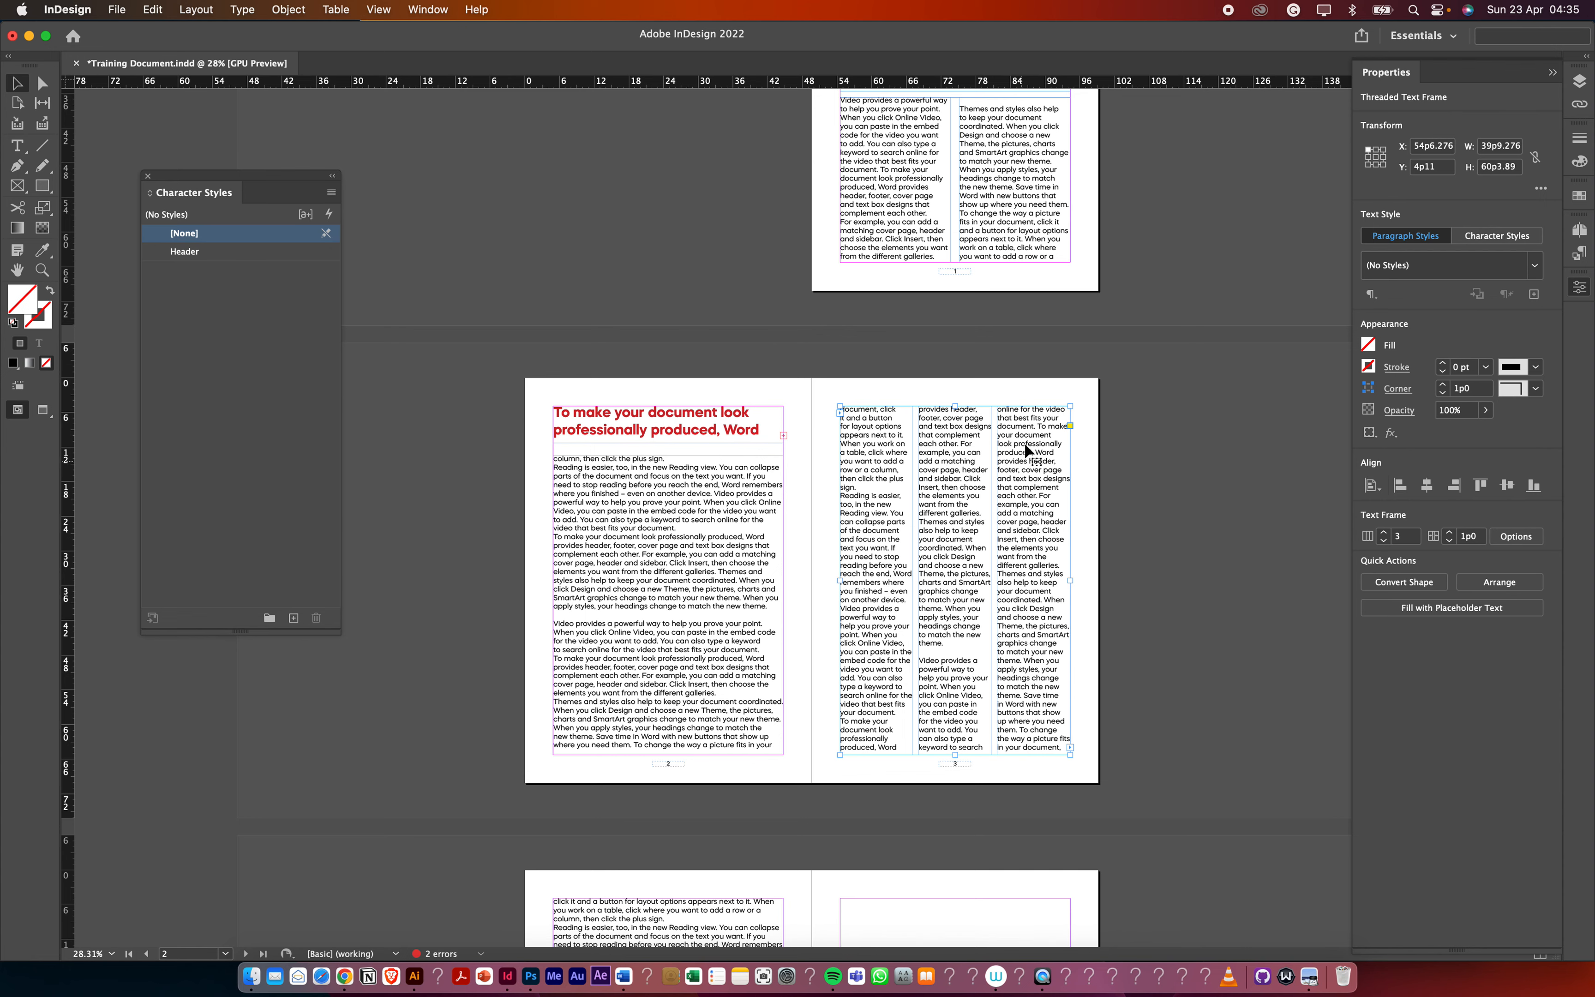
{"action": "scroll", "coordinate": [999, 670], "scroll_direction": "down", "scroll_amount": 5}
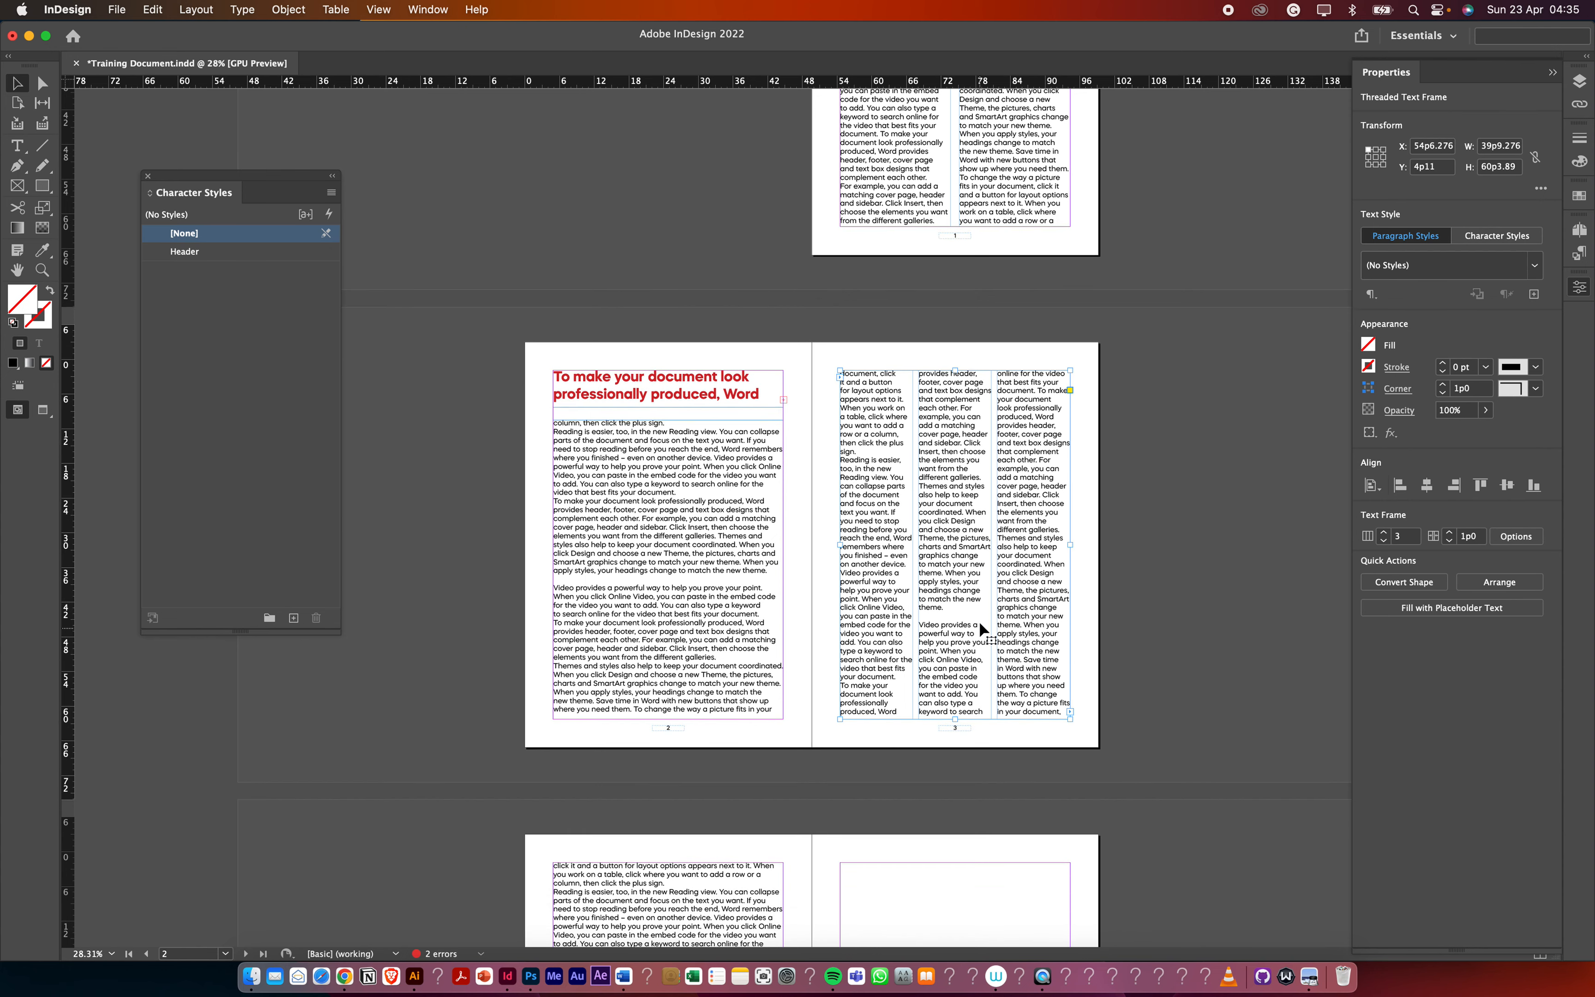
{"action": "scroll", "coordinate": [979, 448], "scroll_direction": "down", "scroll_amount": 2}
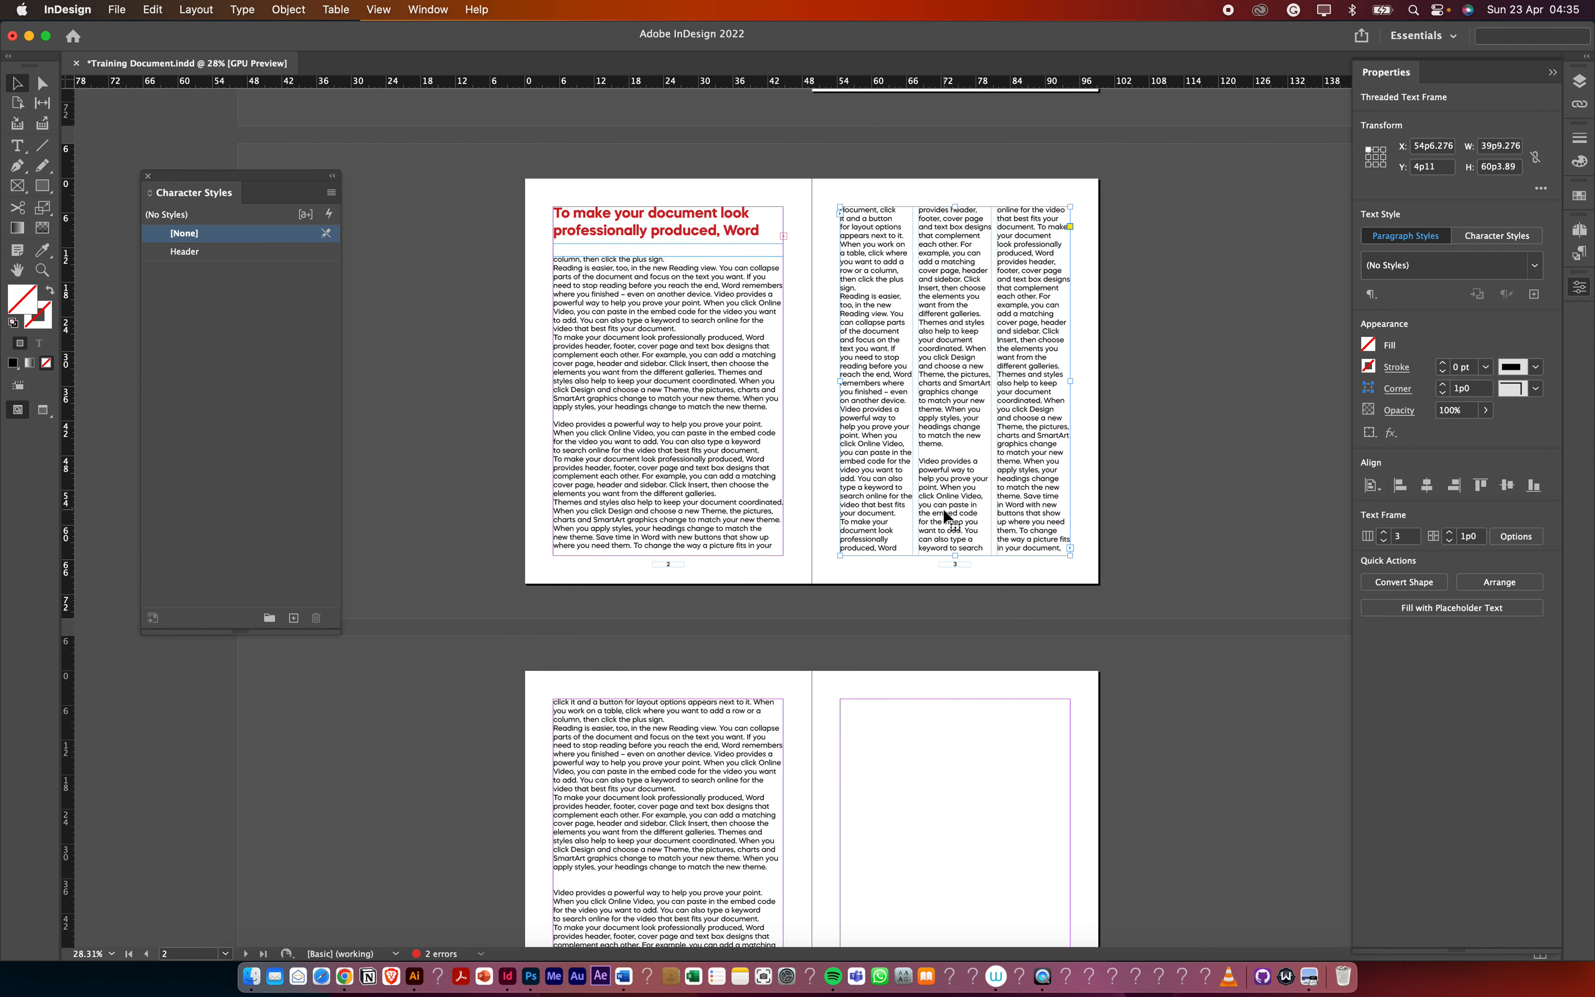
{"action": "scroll", "coordinate": [922, 517], "scroll_direction": "up", "scroll_amount": 5}
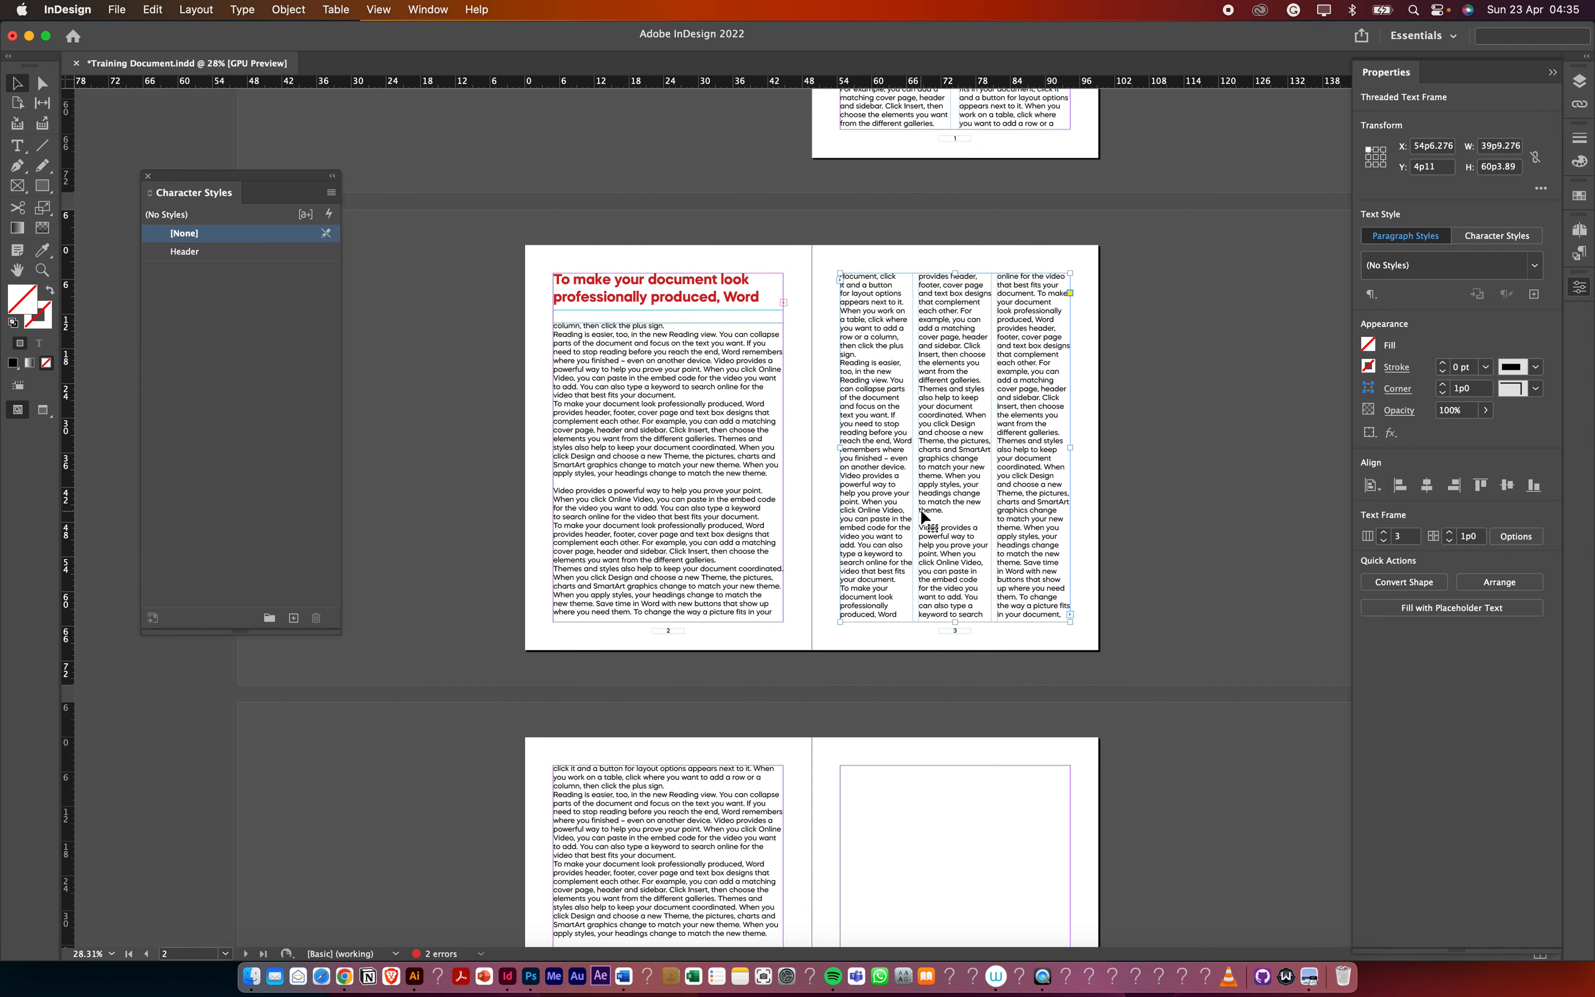
{"action": "scroll", "coordinate": [907, 516], "scroll_direction": "up", "scroll_amount": 5}
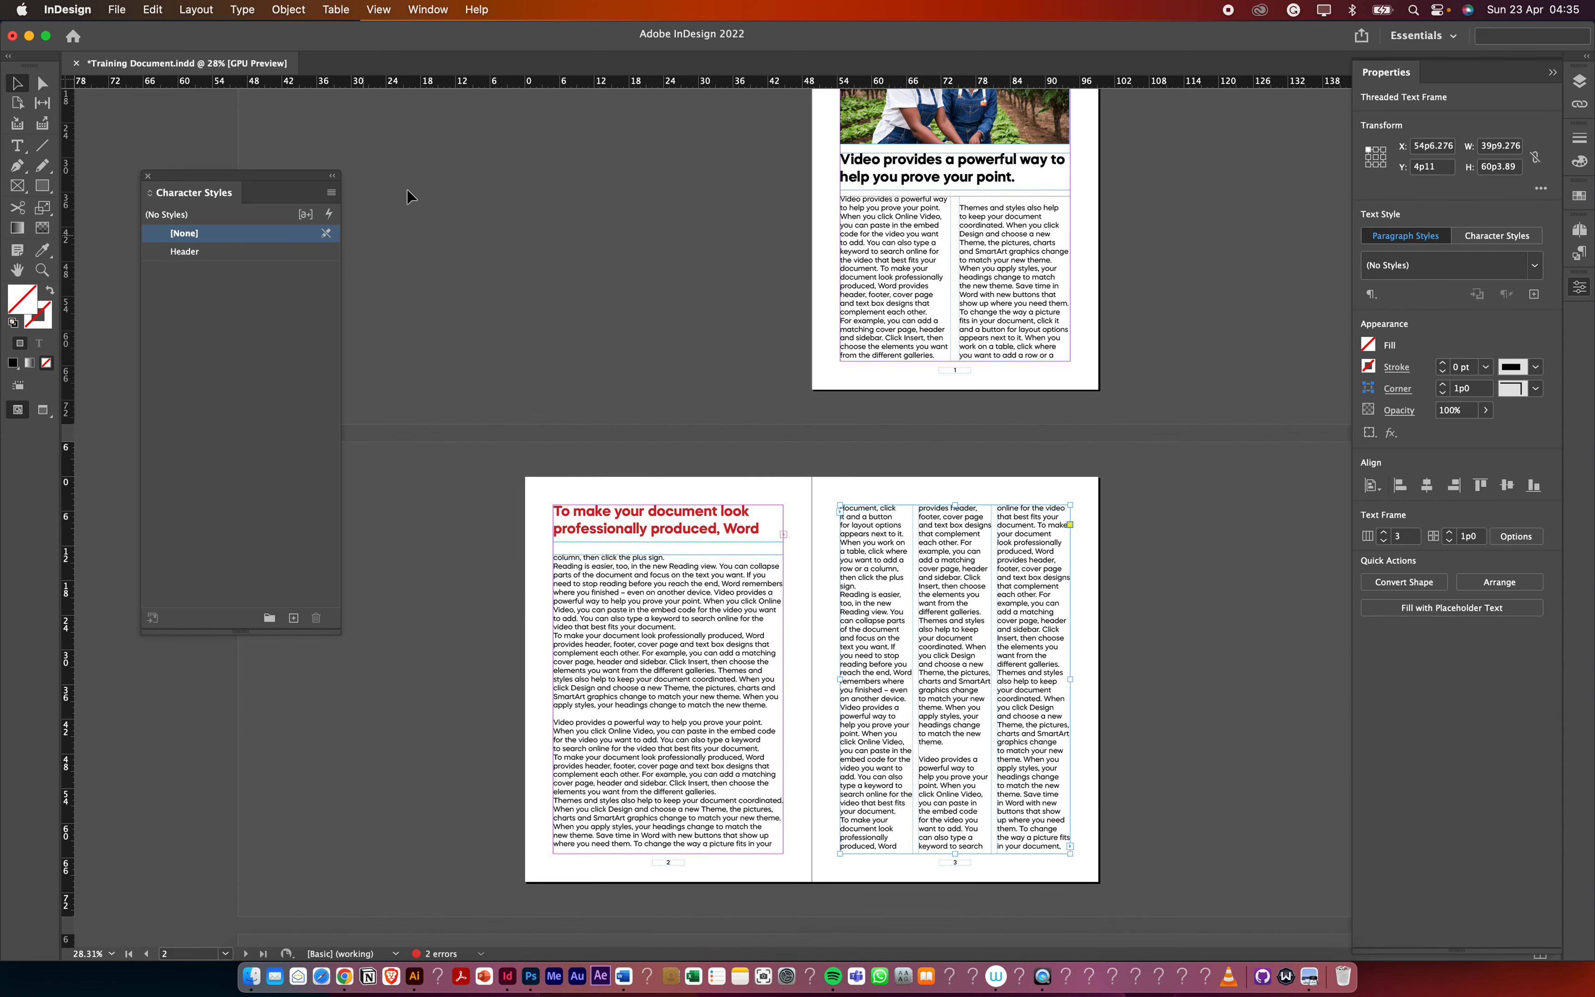
Start exporting the document to the Desktop as Training Document in Adobe PDF (Print) format
{"action": "left_click", "coordinate": [117, 10]}
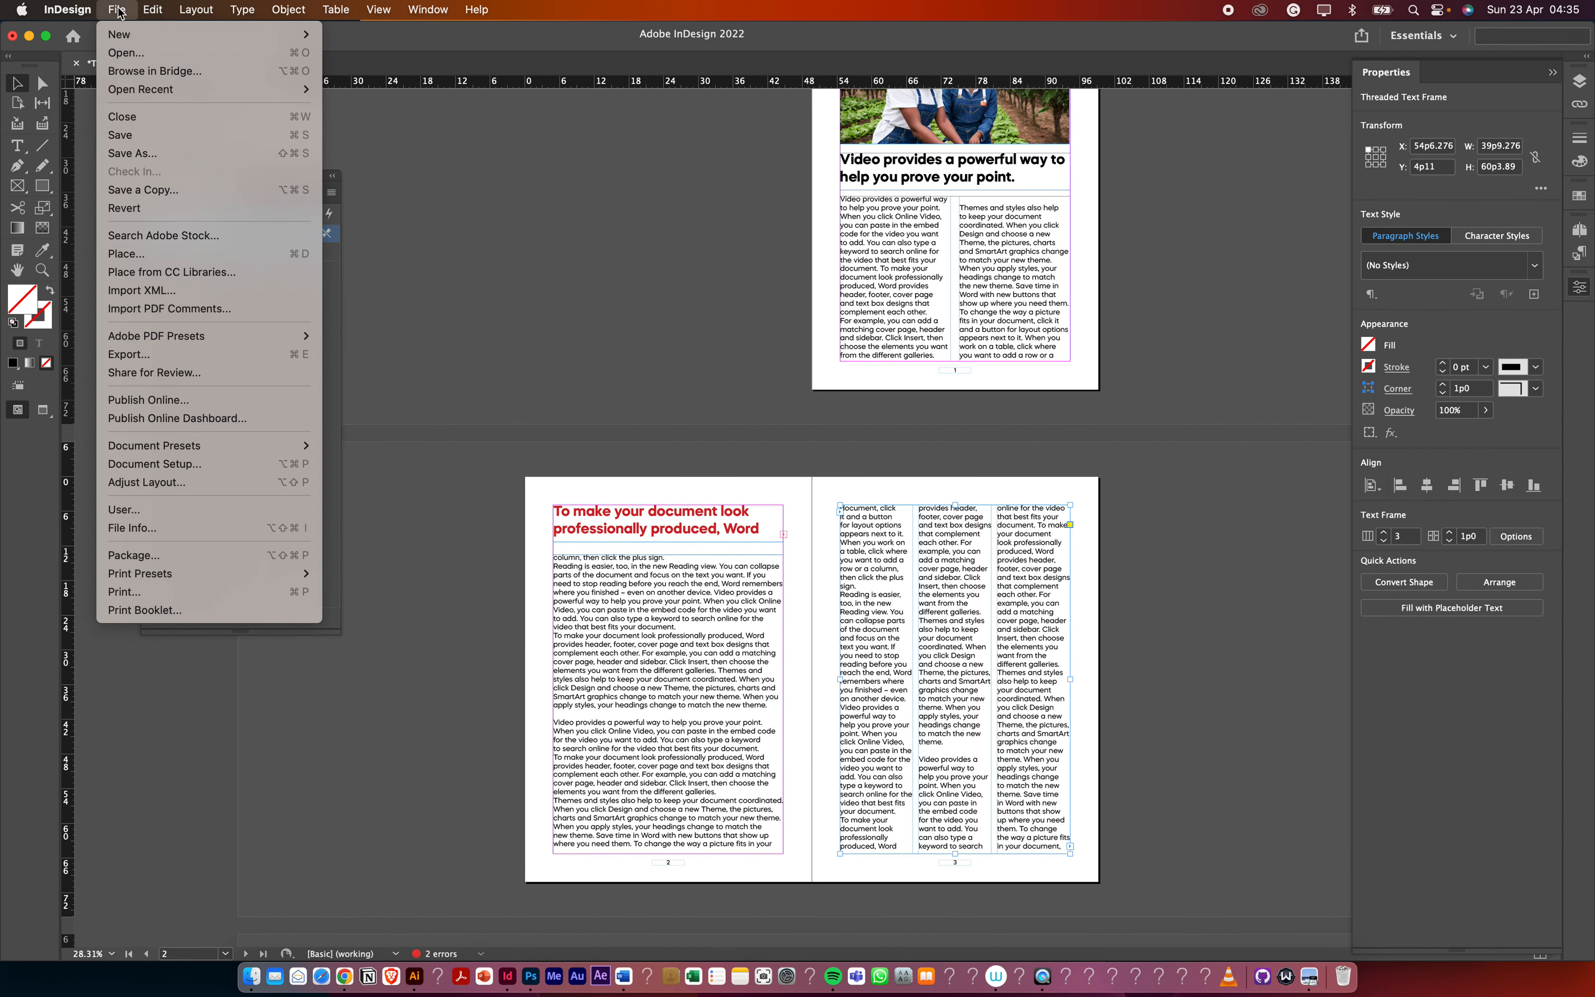
{"action": "left_click", "coordinate": [176, 360]}
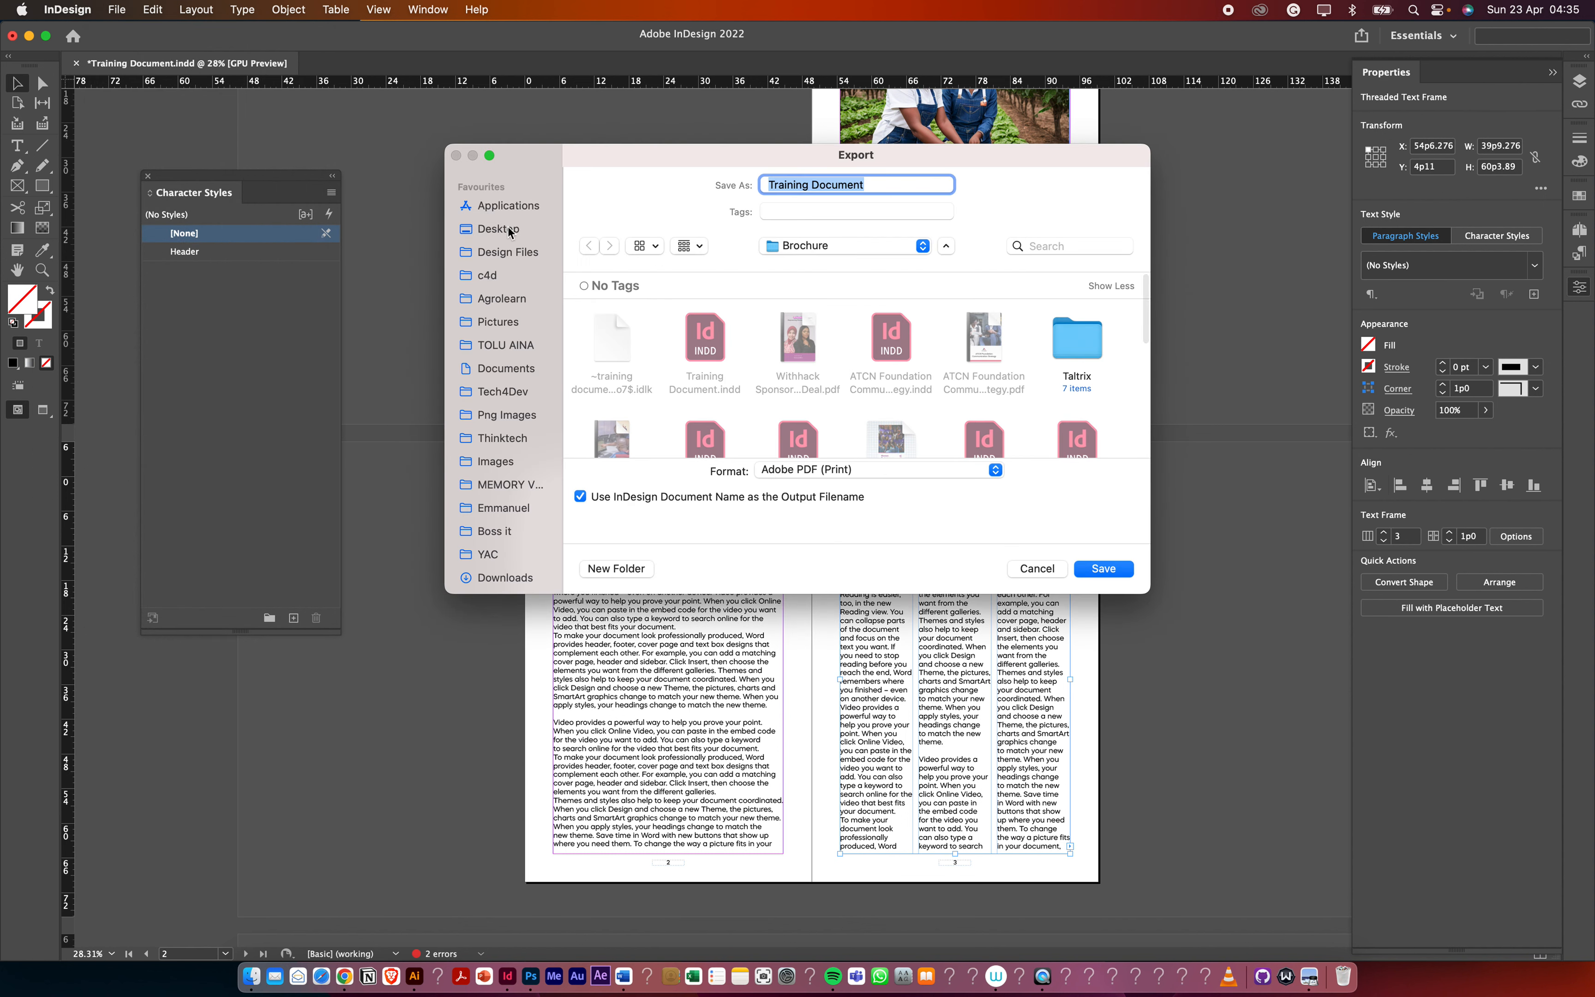
{"action": "left_click", "coordinate": [501, 229]}
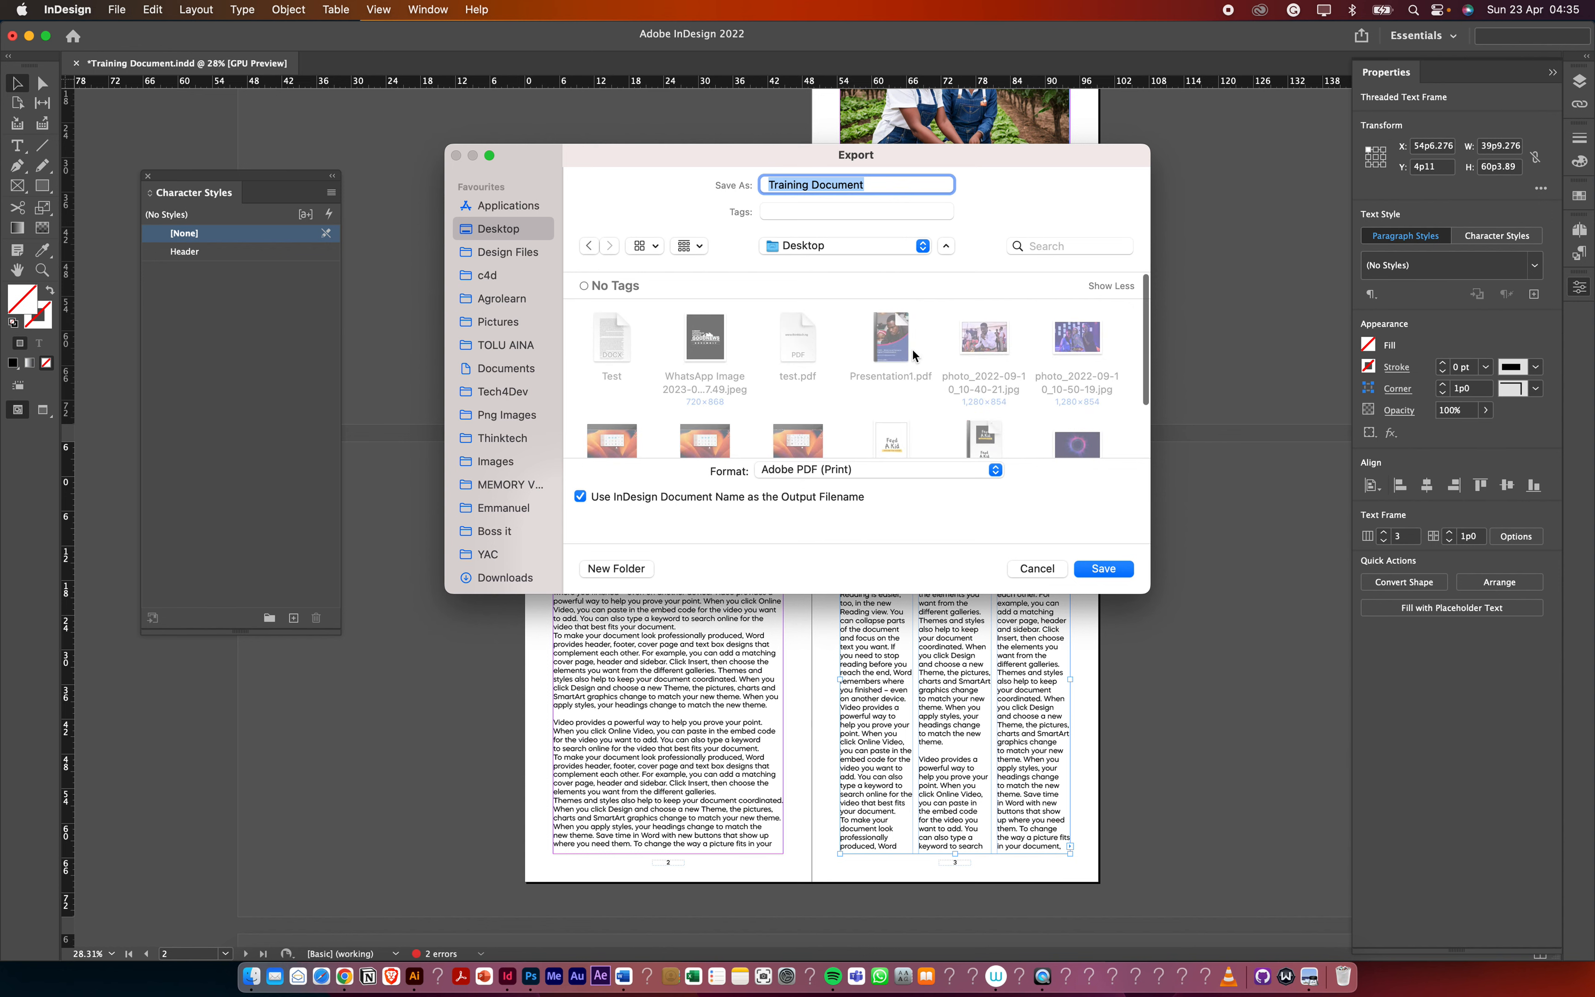
{"action": "left_click", "coordinate": [1102, 568]}
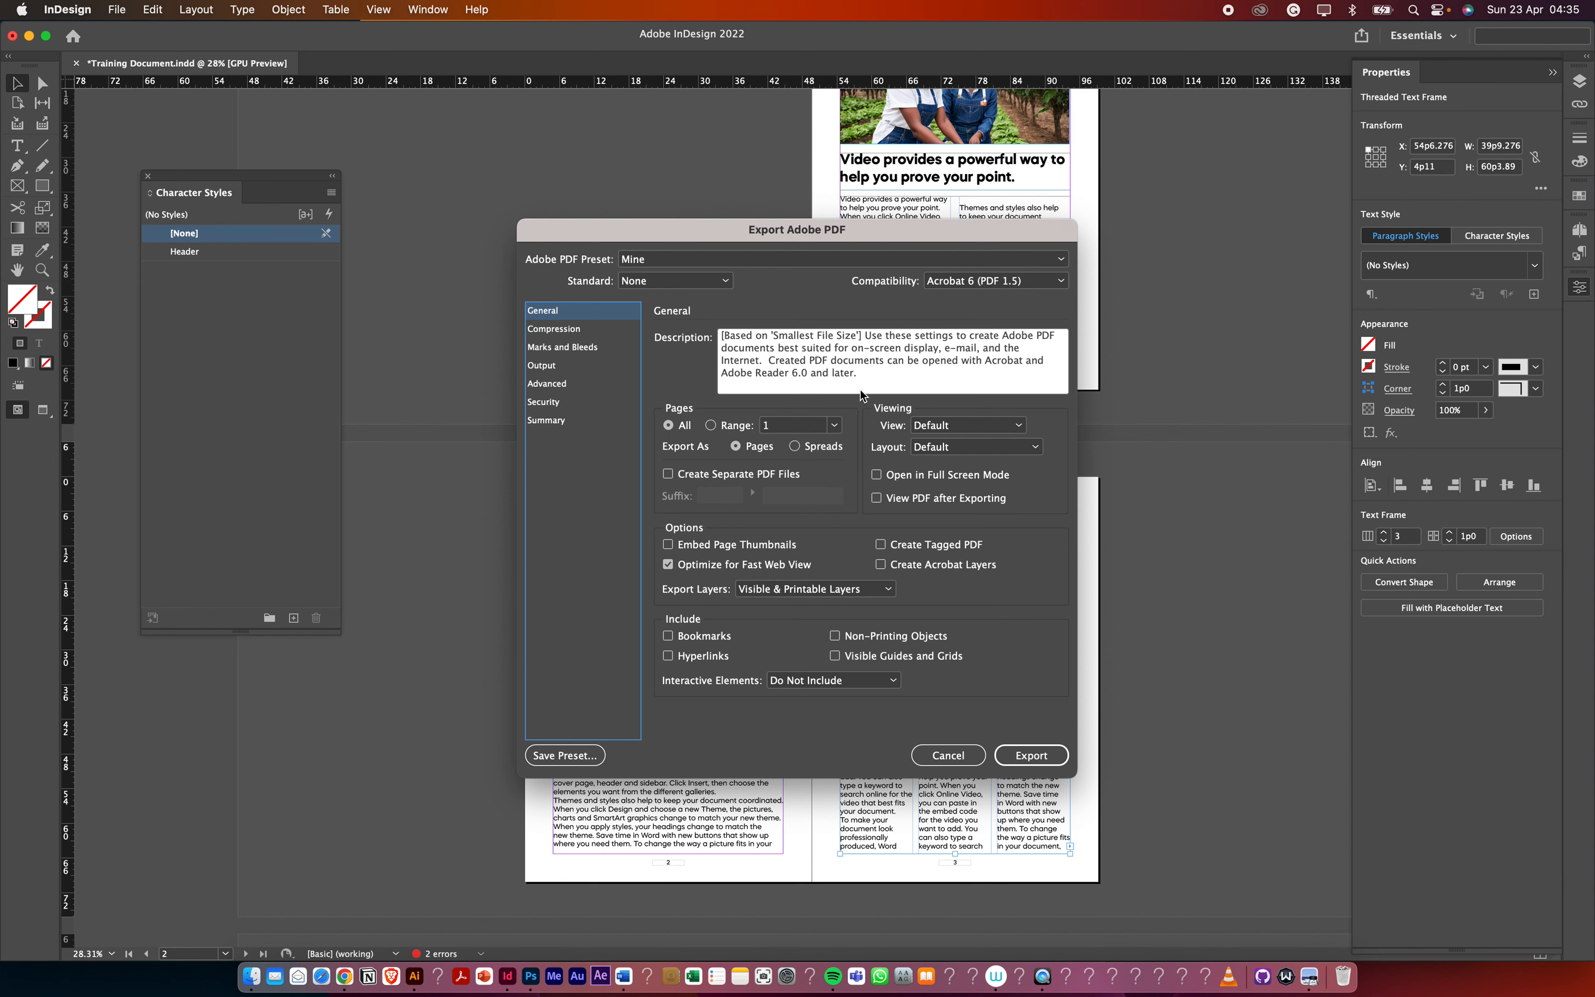
Choose the [Smallest File Size] PDF preset and set the image quality of colour and grayscale images to Maximum
{"action": "left_click", "coordinate": [783, 260]}
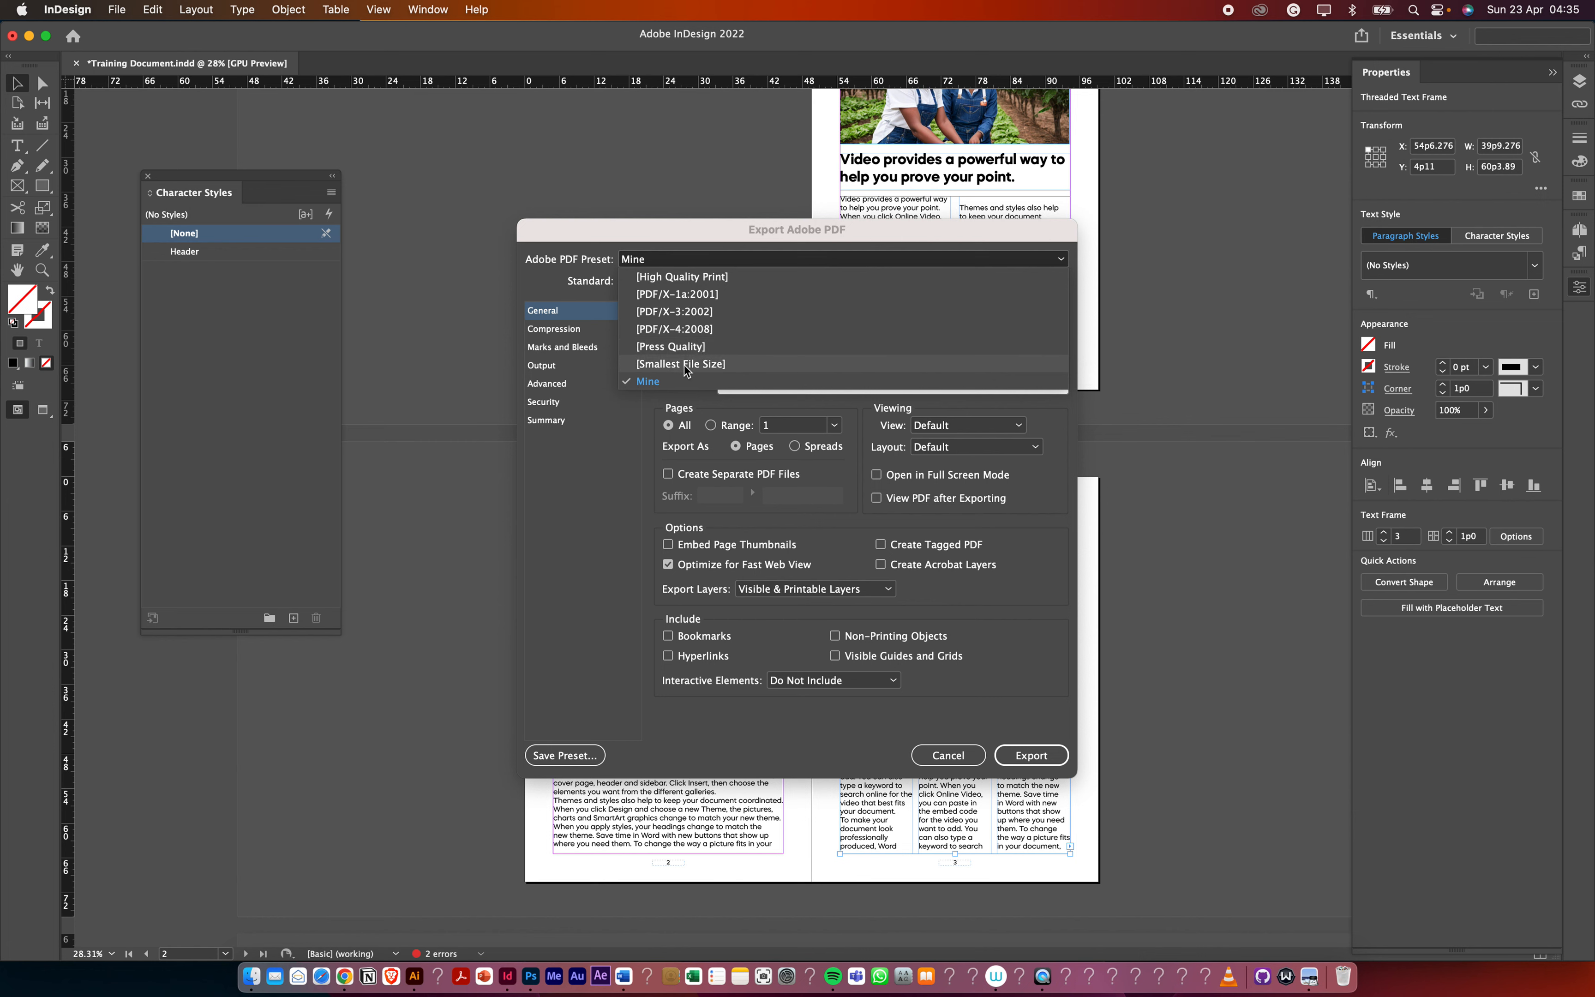
{"action": "left_click", "coordinate": [693, 366]}
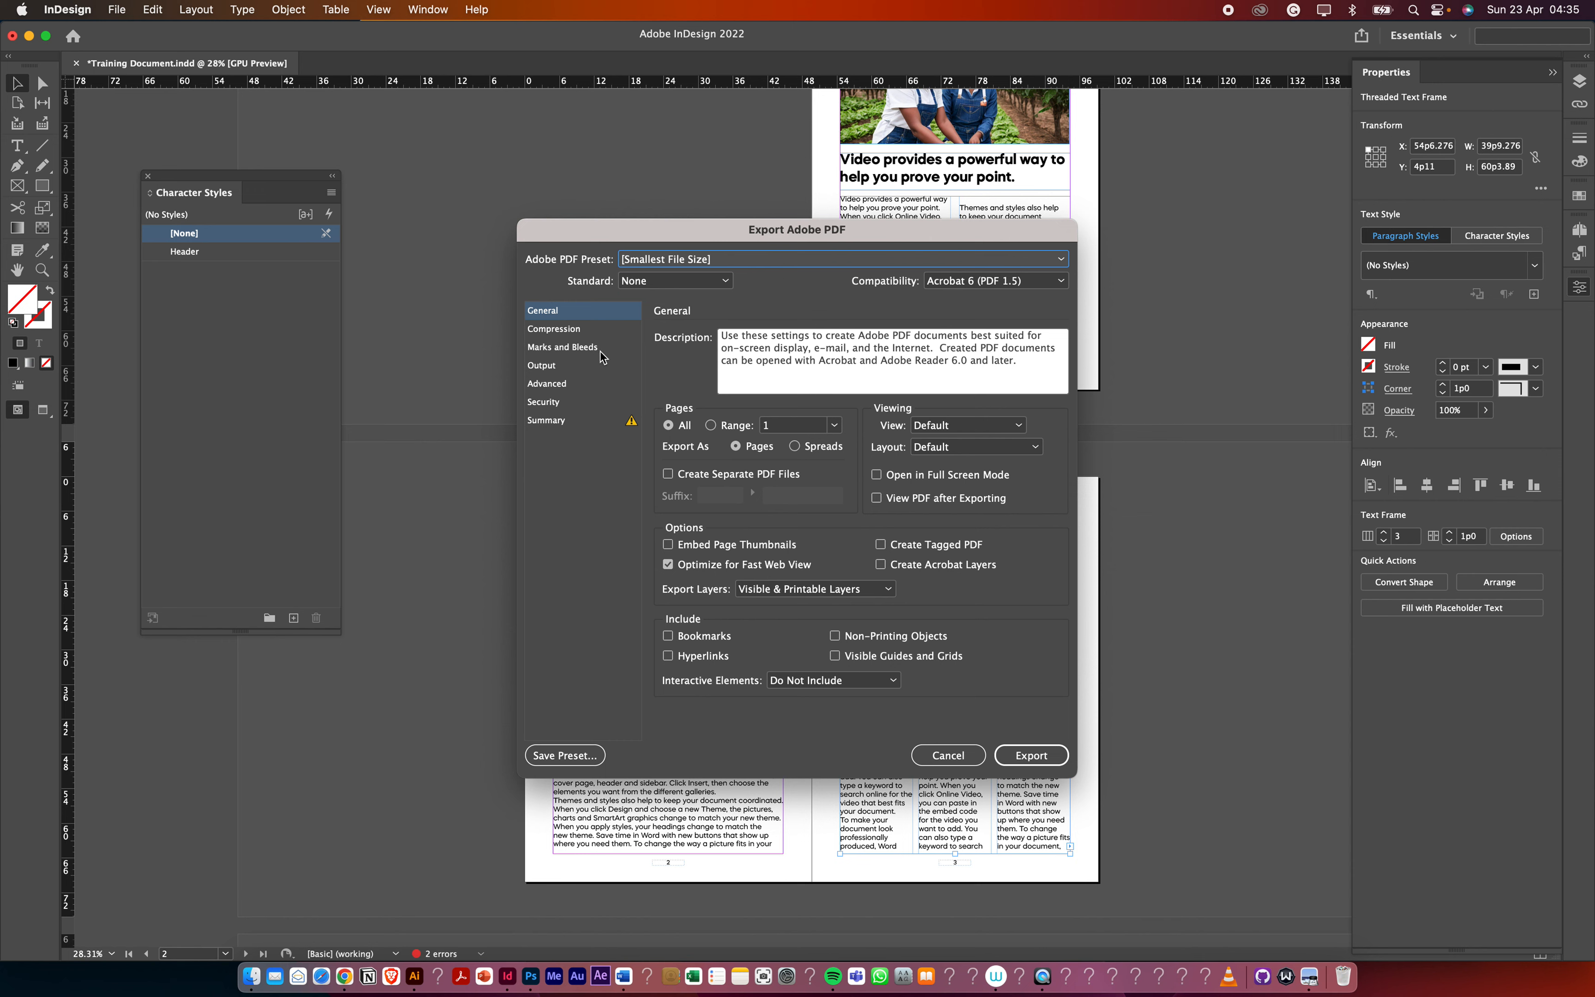
{"action": "left_click", "coordinate": [570, 327]}
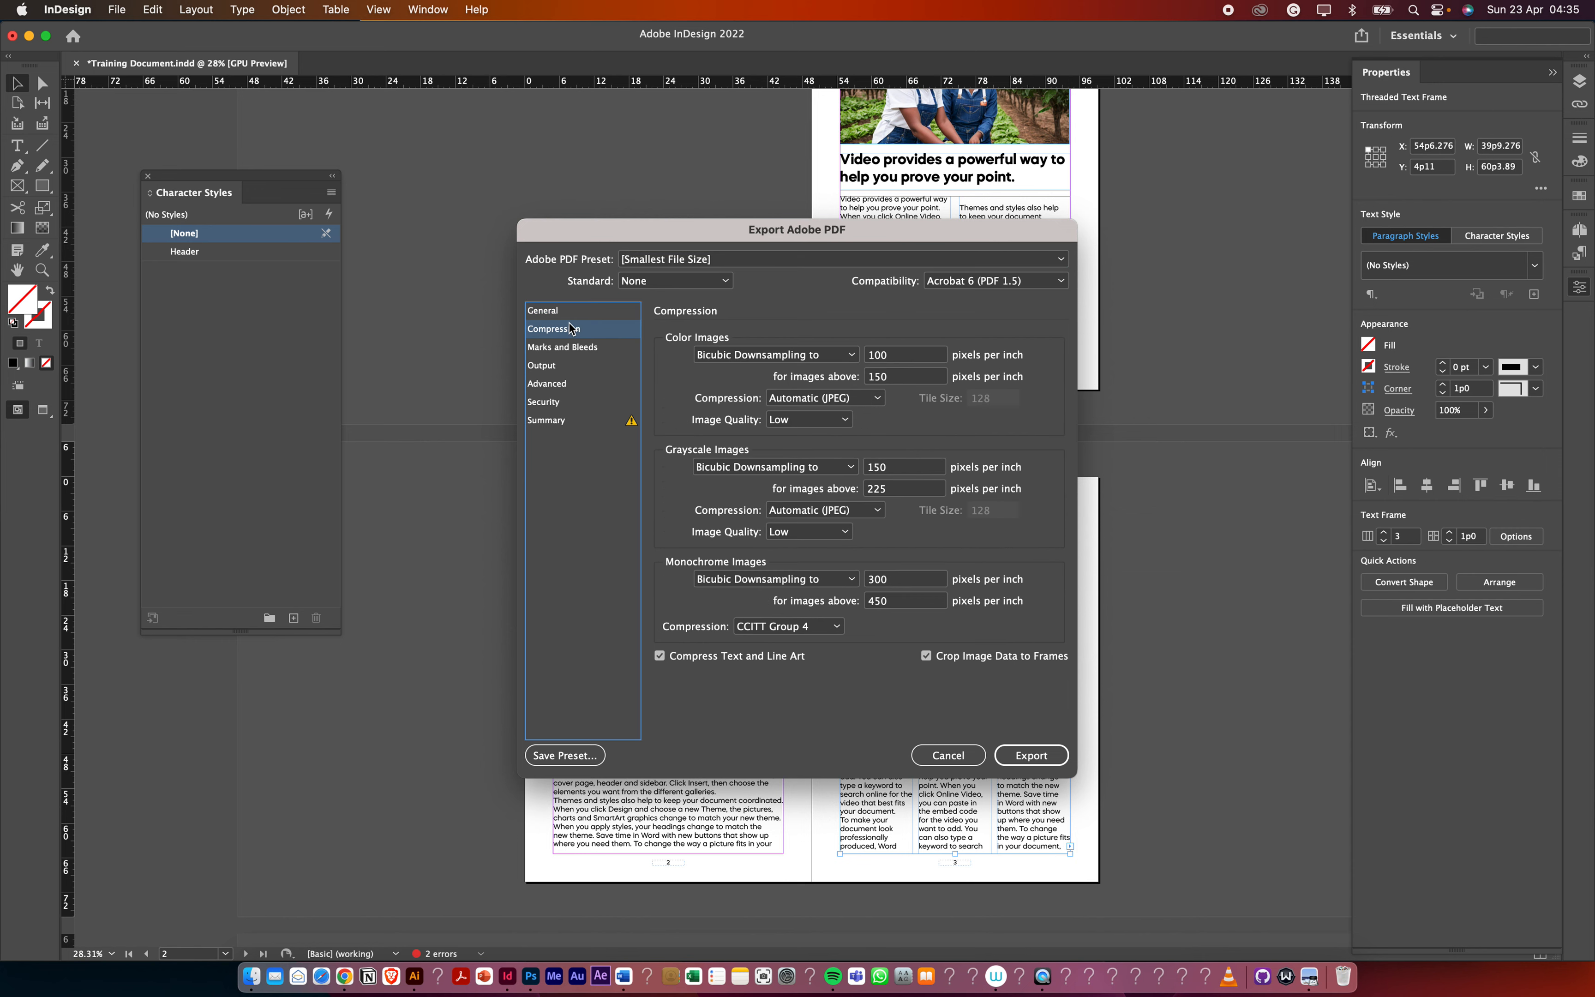
{"action": "left_click", "coordinate": [825, 420]}
{"action": "left_click", "coordinate": [815, 507]}
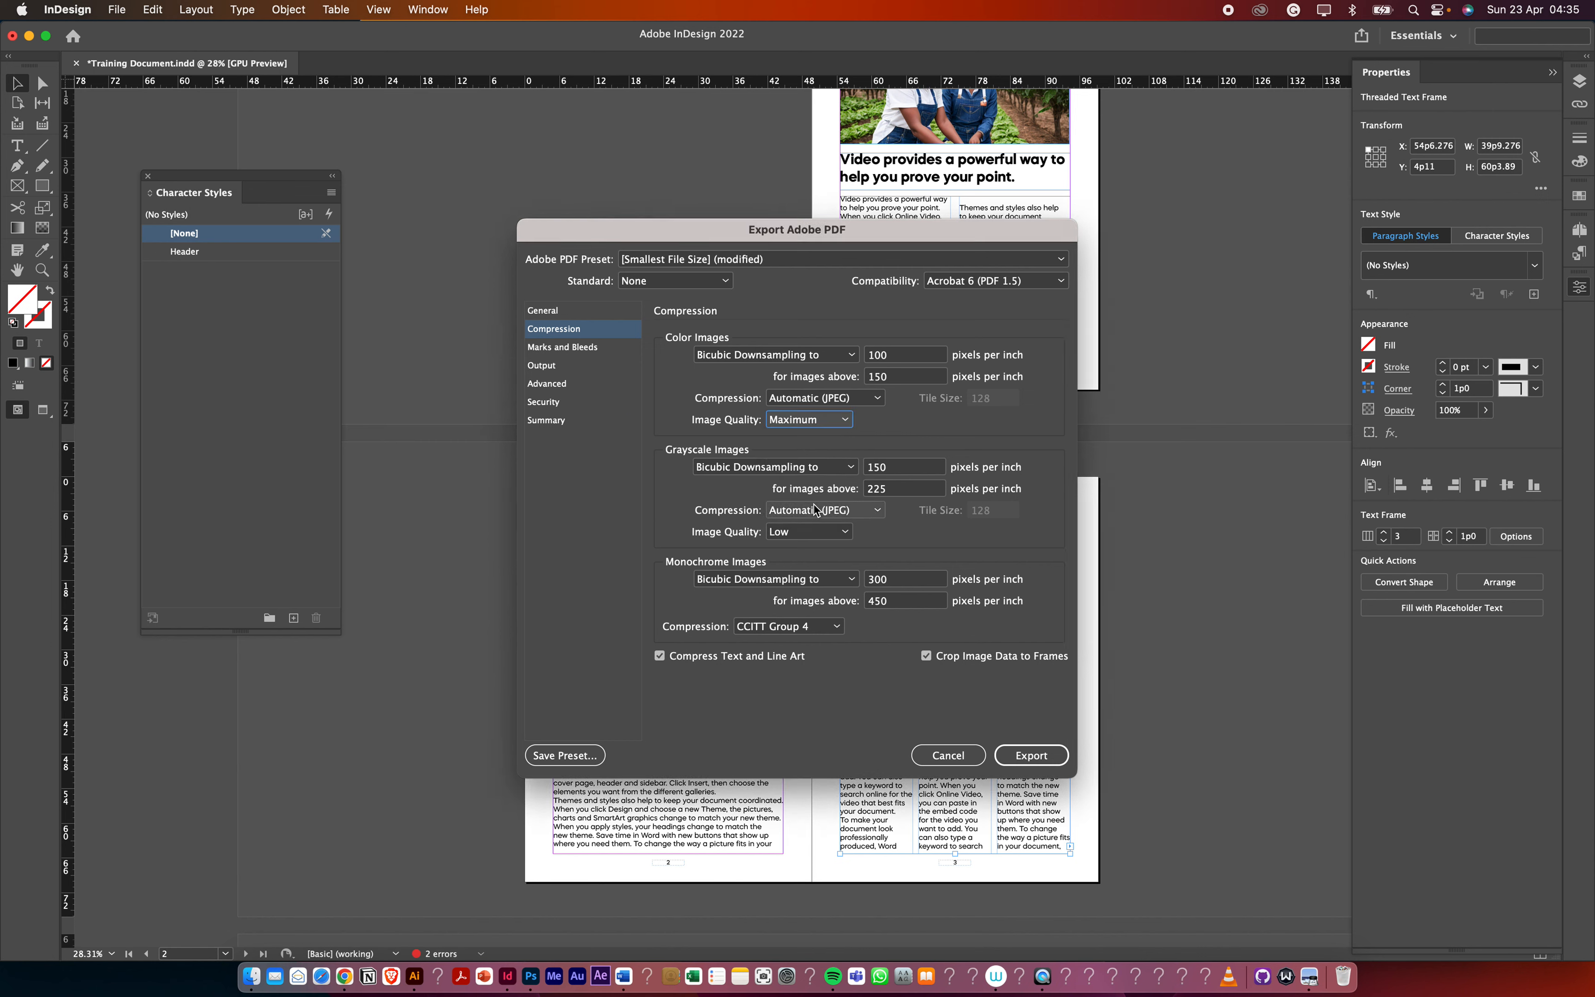
{"action": "left_click", "coordinate": [814, 533]}
{"action": "left_click", "coordinate": [824, 623]}
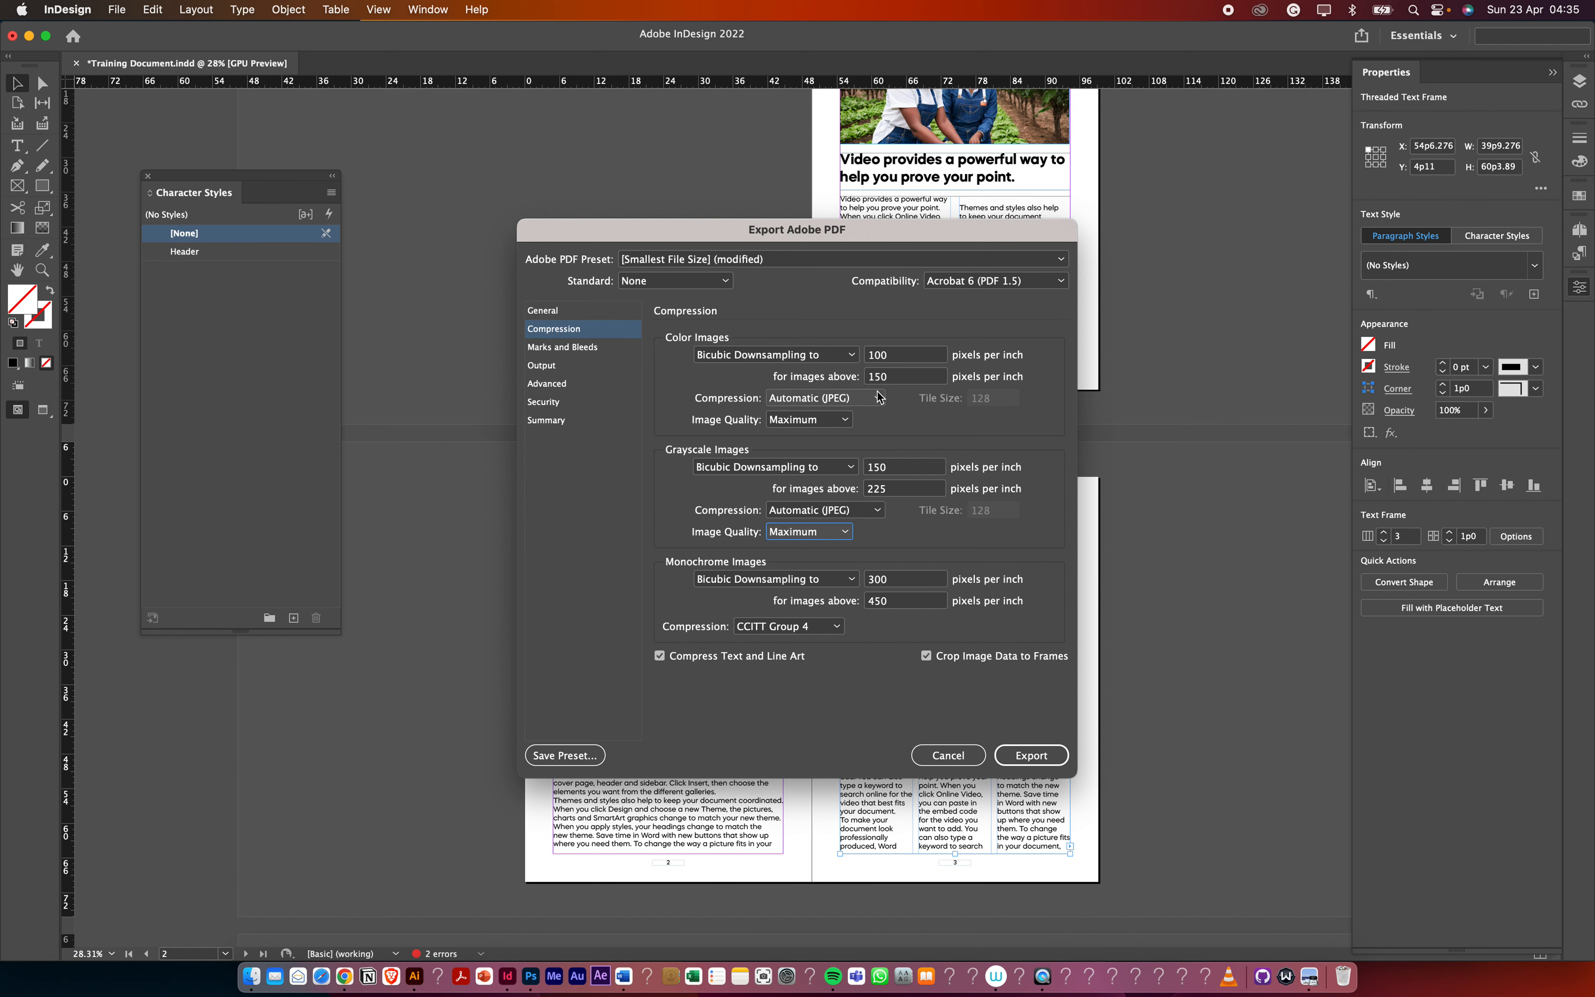
Set downsampling of colour and grayscale images to 300 pixels per inch and export the PDF despite the overset text
{"action": "left_click_drag", "start_coordinate": [901, 373], "coordinate": [856, 354]}
{"action": "type", "text": "3"}
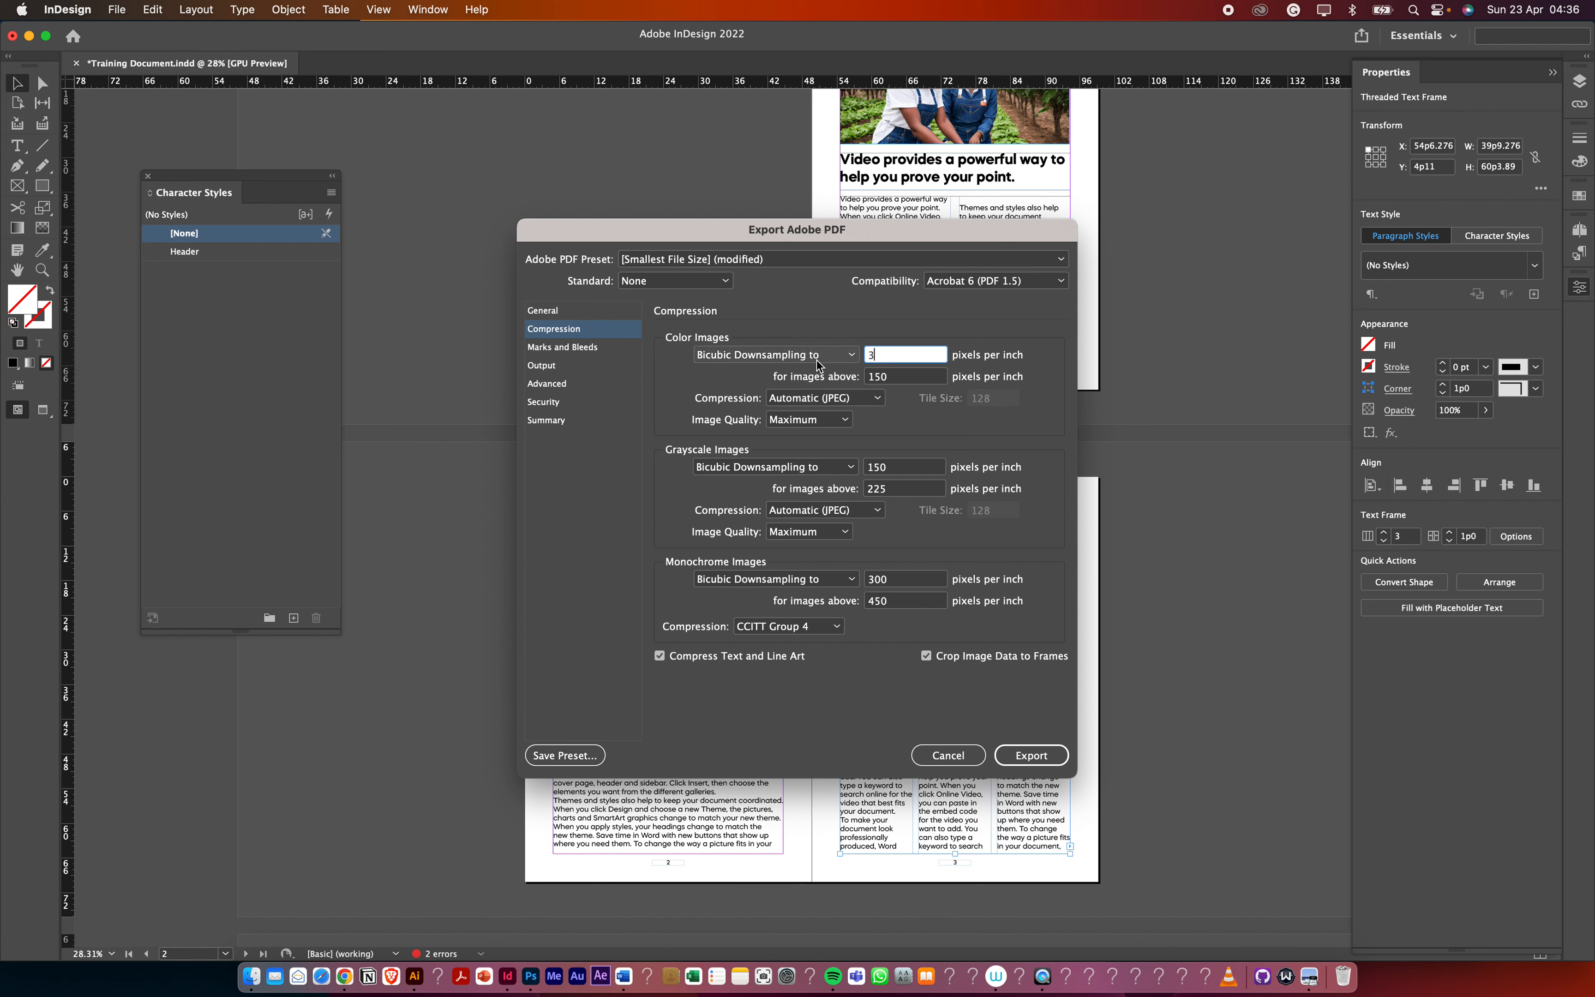
{"action": "type", "text": "00"}
{"action": "left_click_drag", "start_coordinate": [890, 467], "coordinate": [855, 467]}
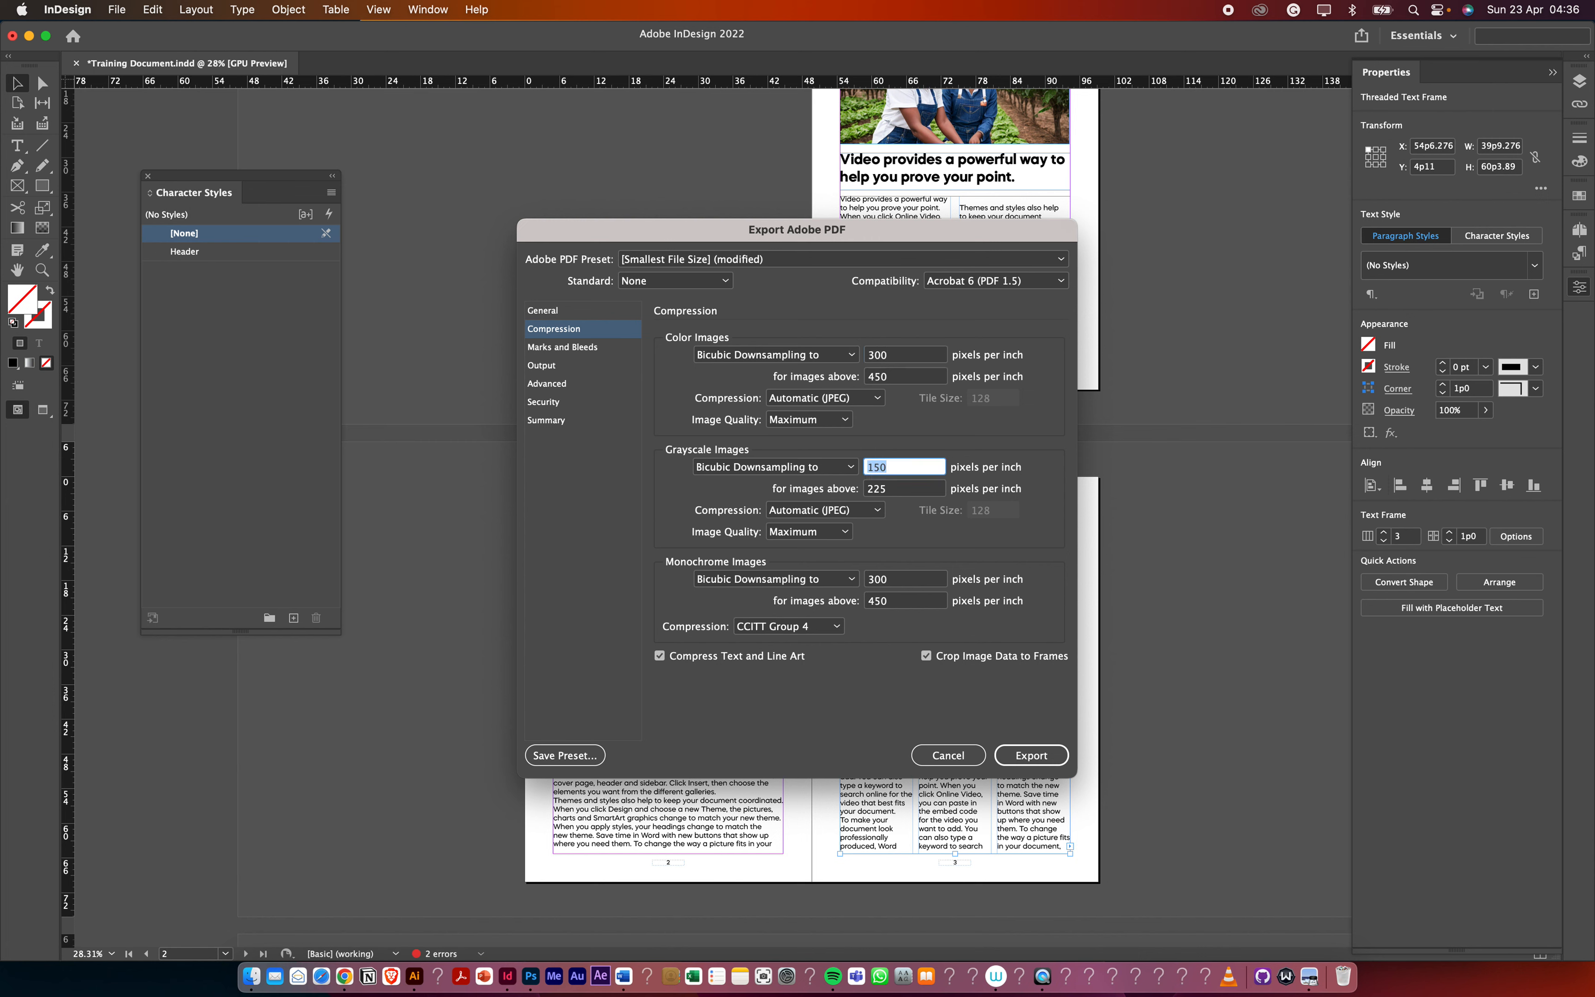
{"action": "type", "text": "300"}
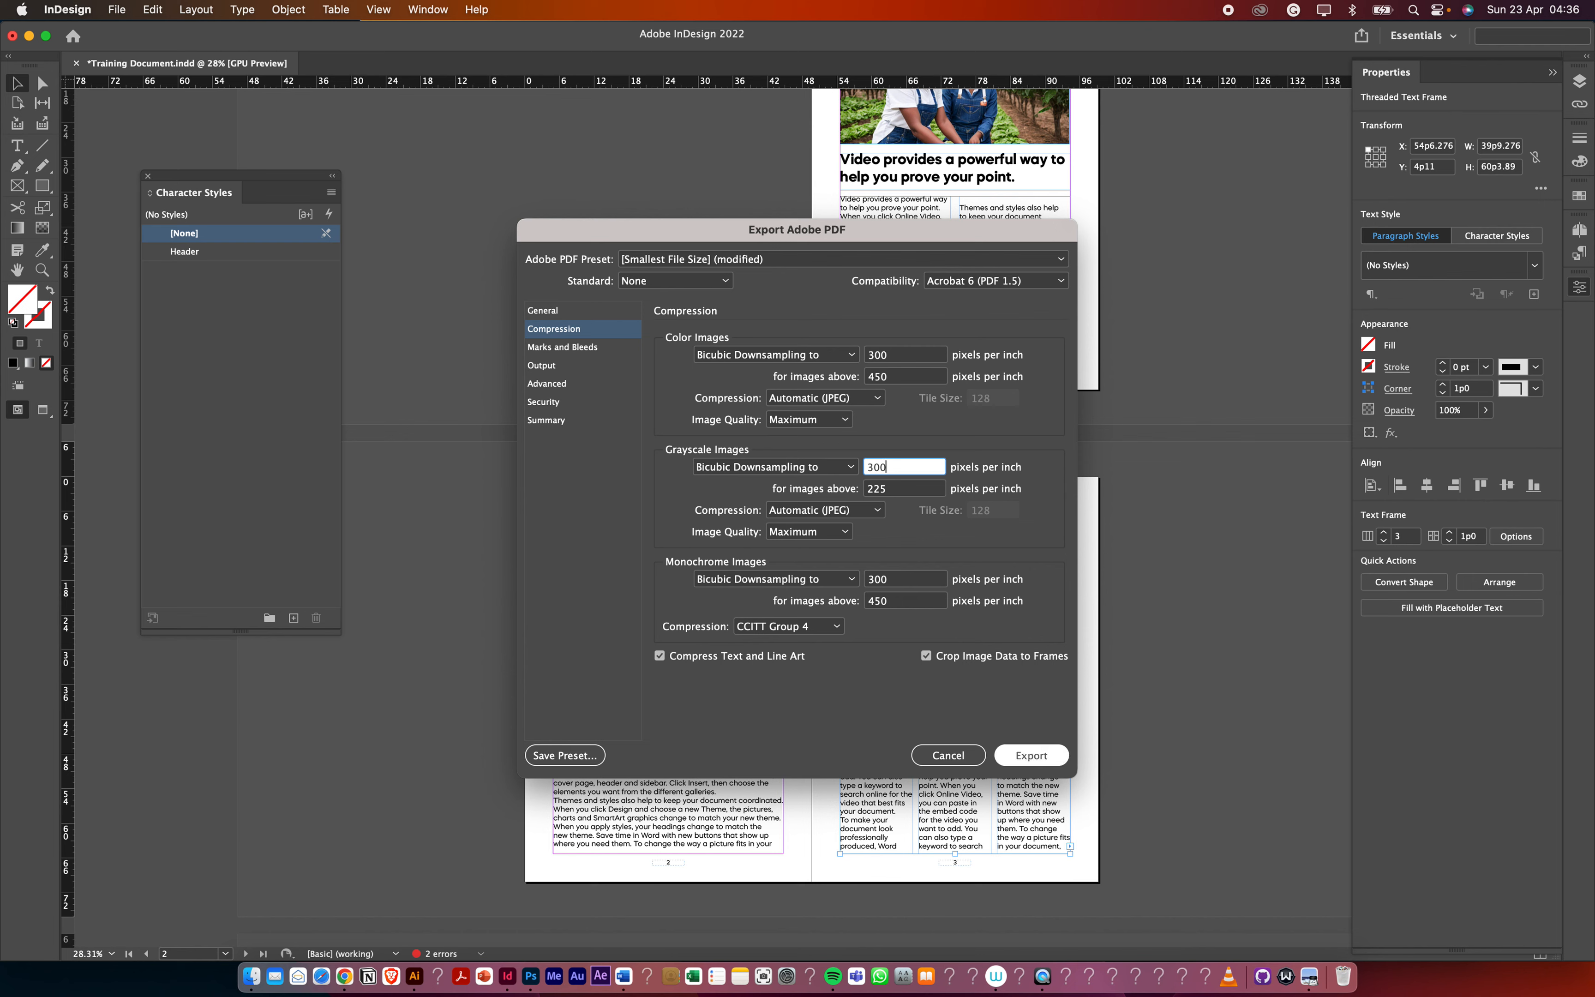
{"action": "key", "text": "Return"}
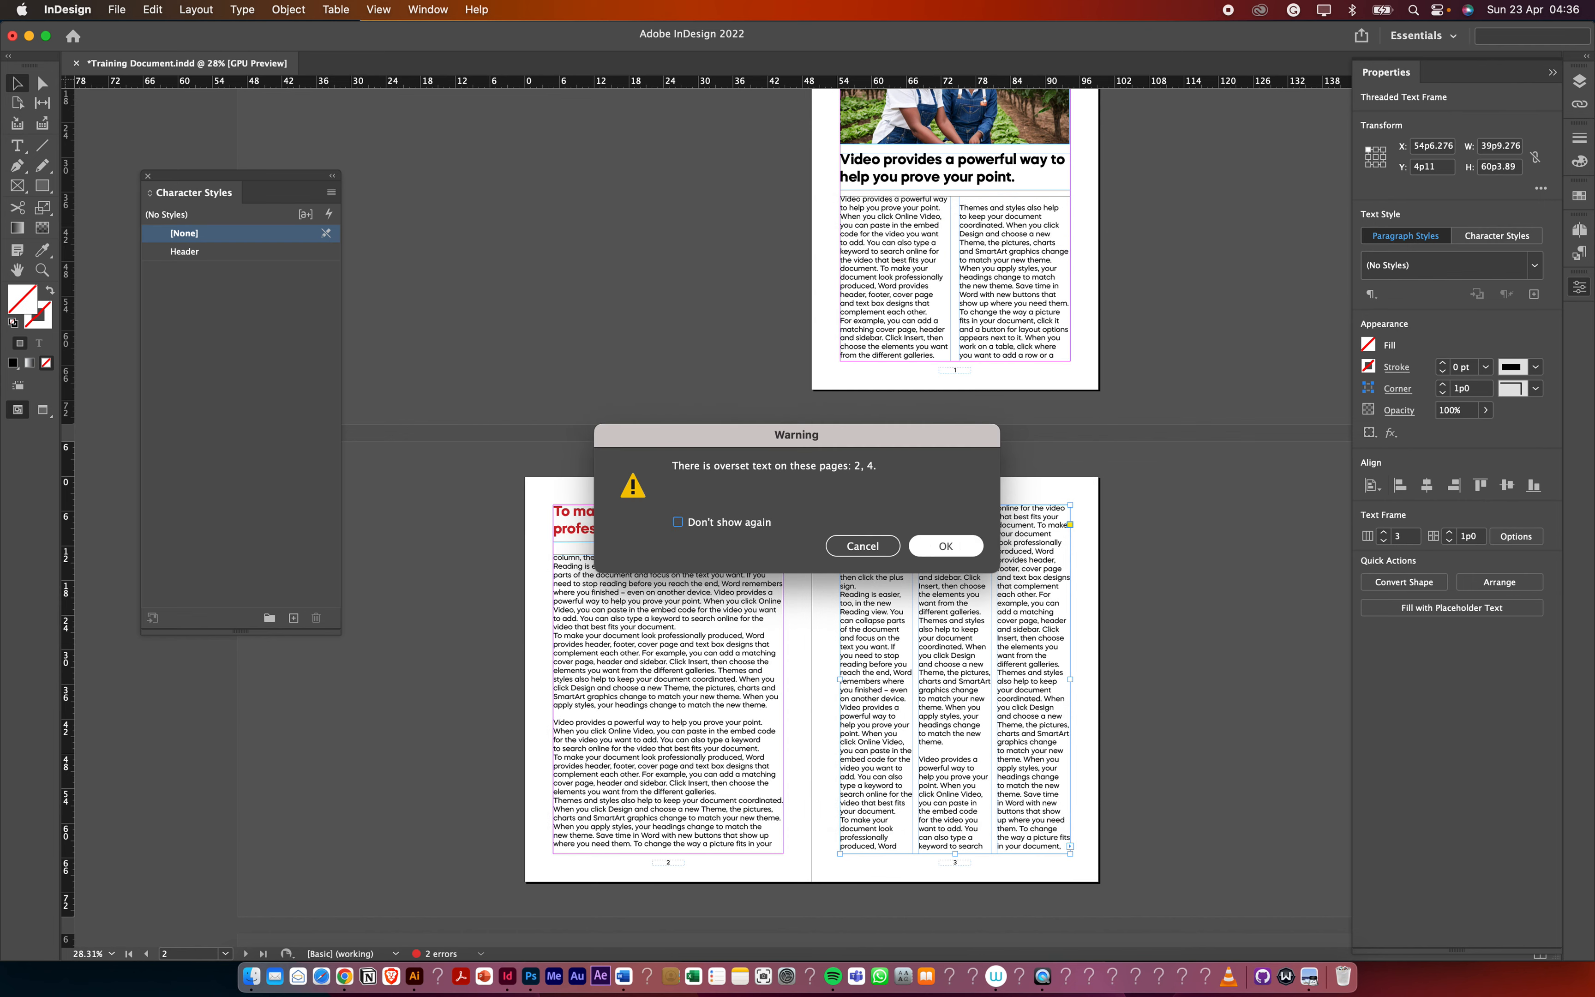
{"action": "key", "text": "Return"}
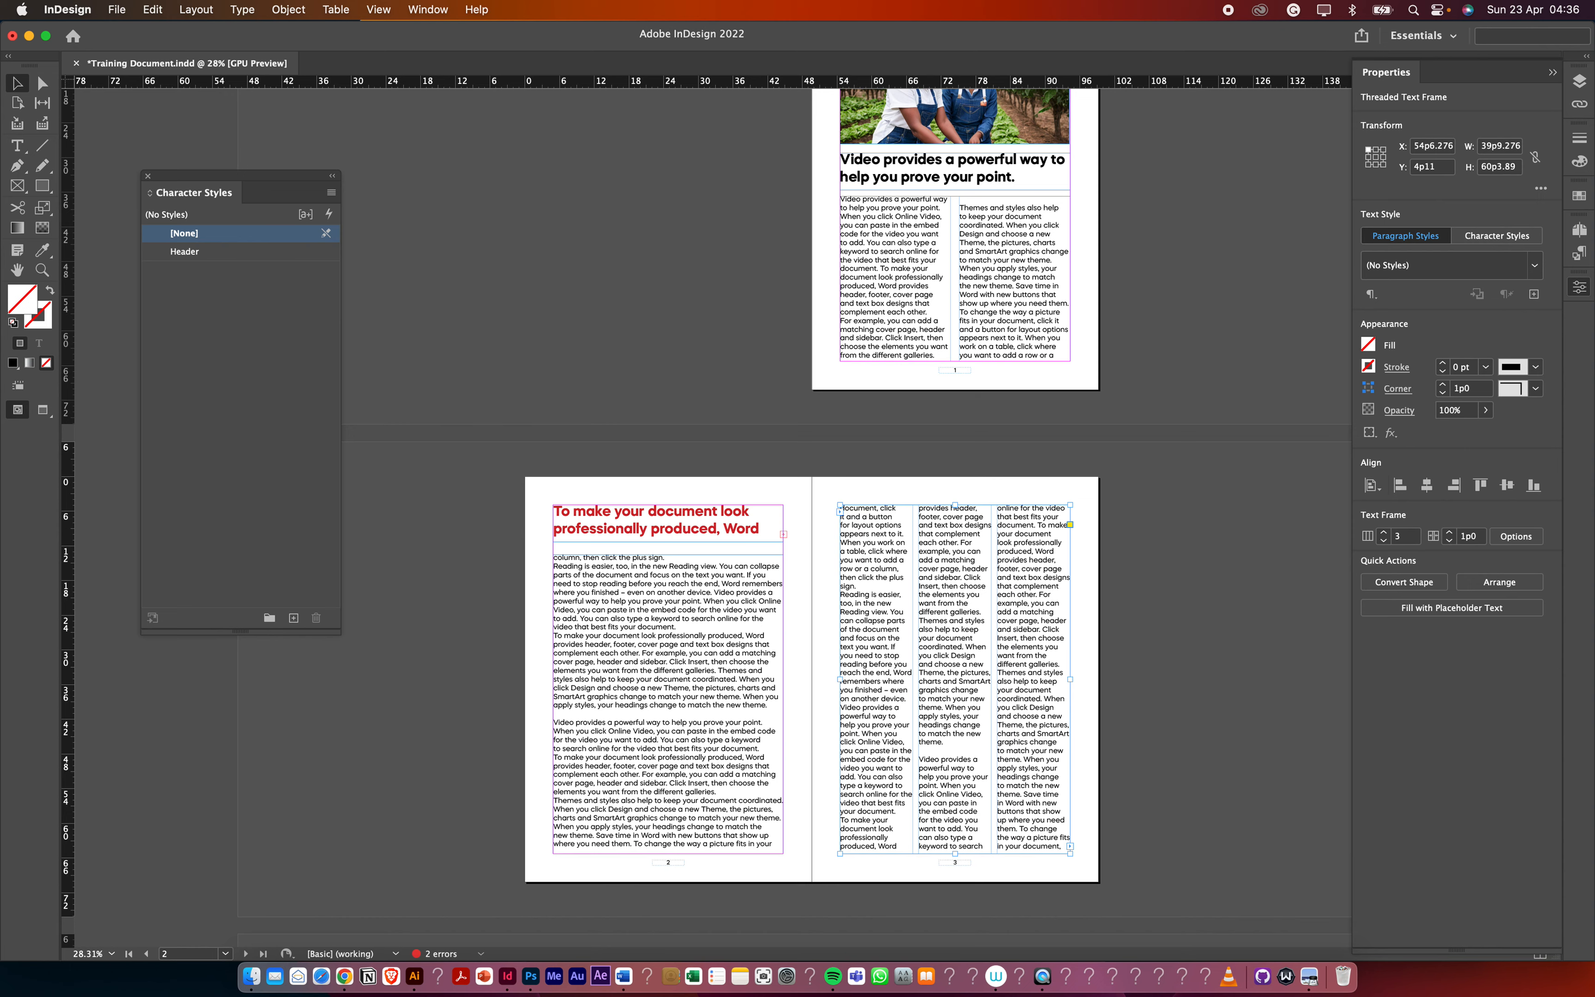
Minimise the InDesign document window and the Downloads window to reach the desktop
{"action": "left_click", "coordinate": [29, 35]}
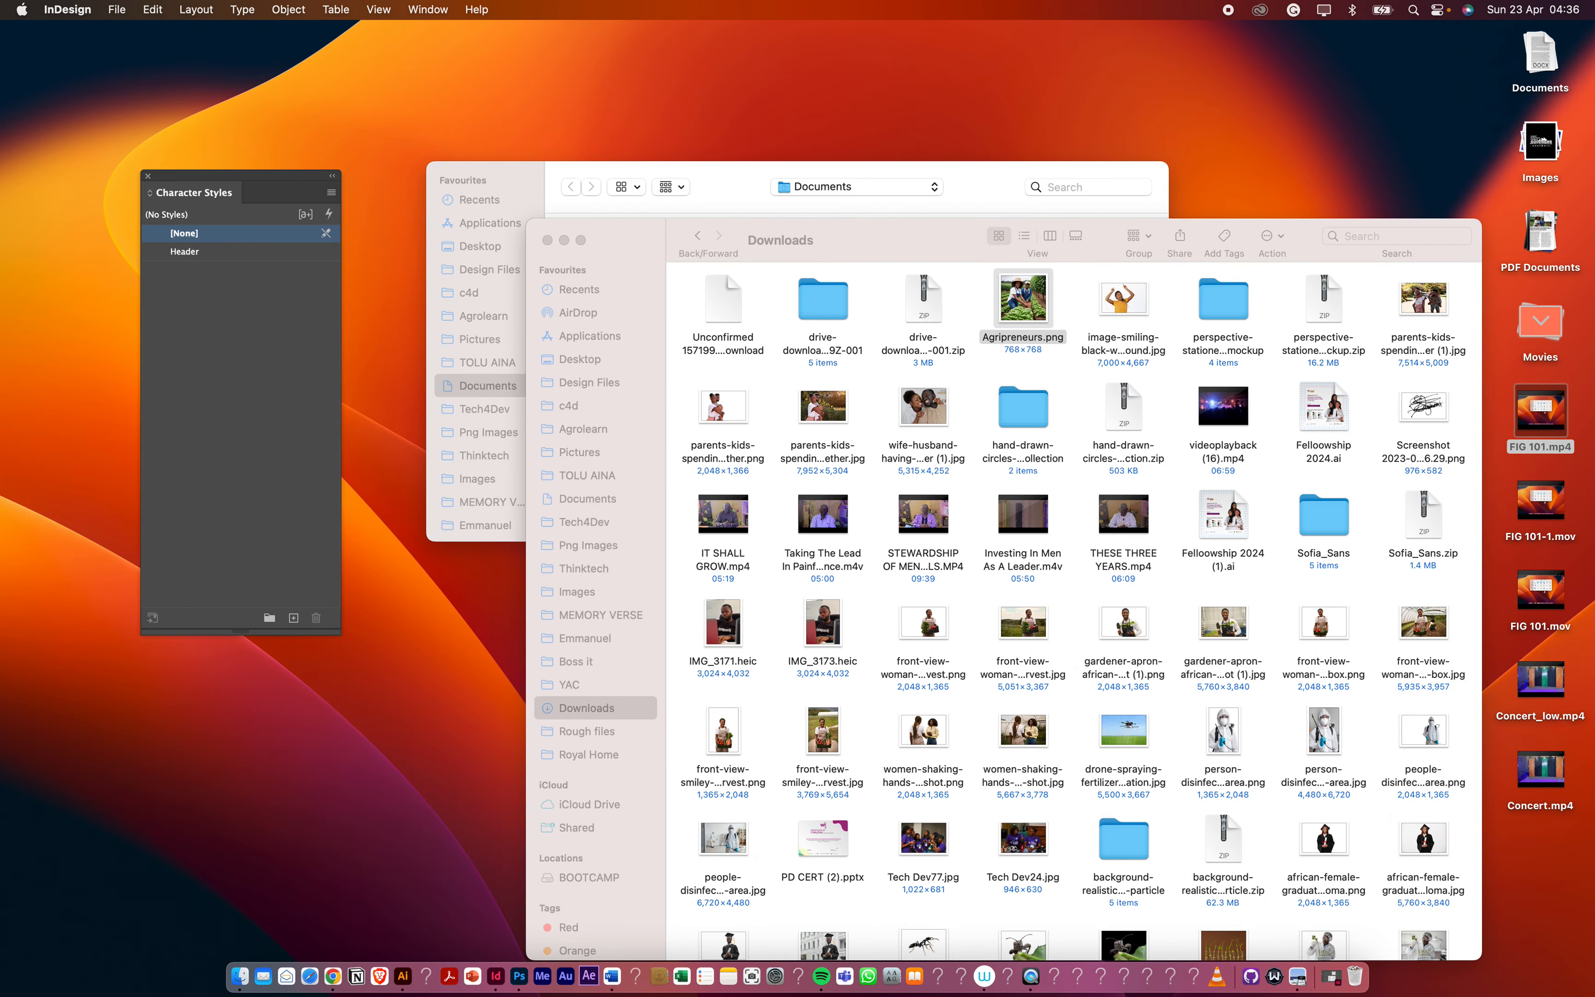
{"action": "left_click", "coordinate": [564, 240]}
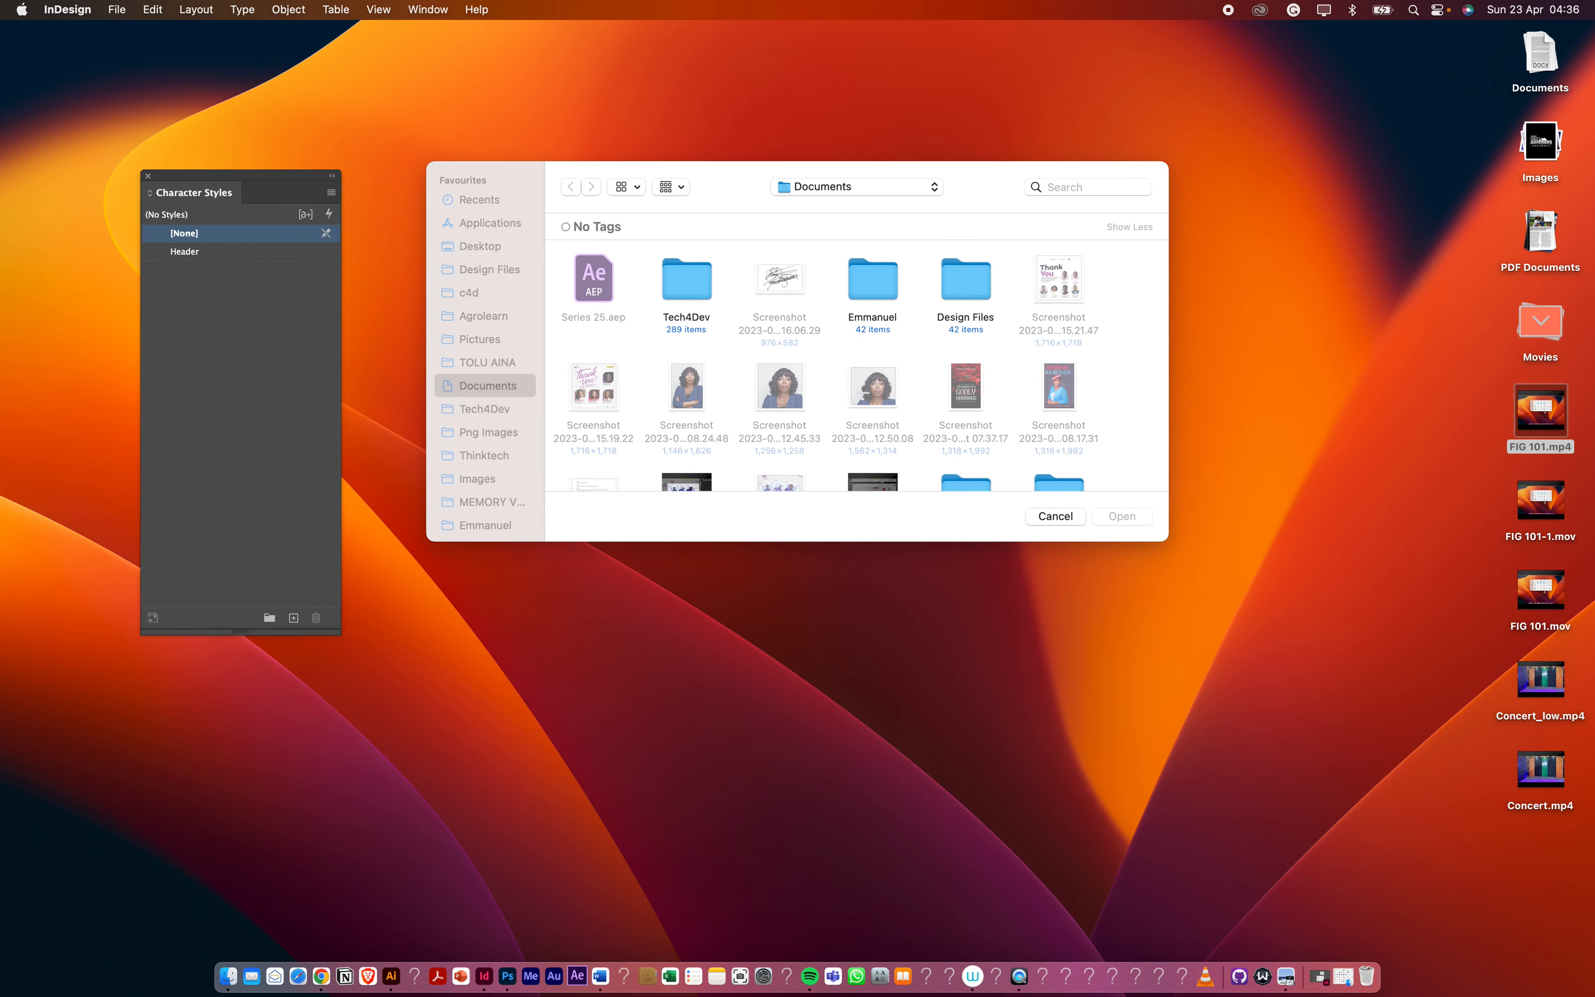
{"action": "left_click", "coordinate": [465, 162]}
{"action": "left_click", "coordinate": [538, 125]}
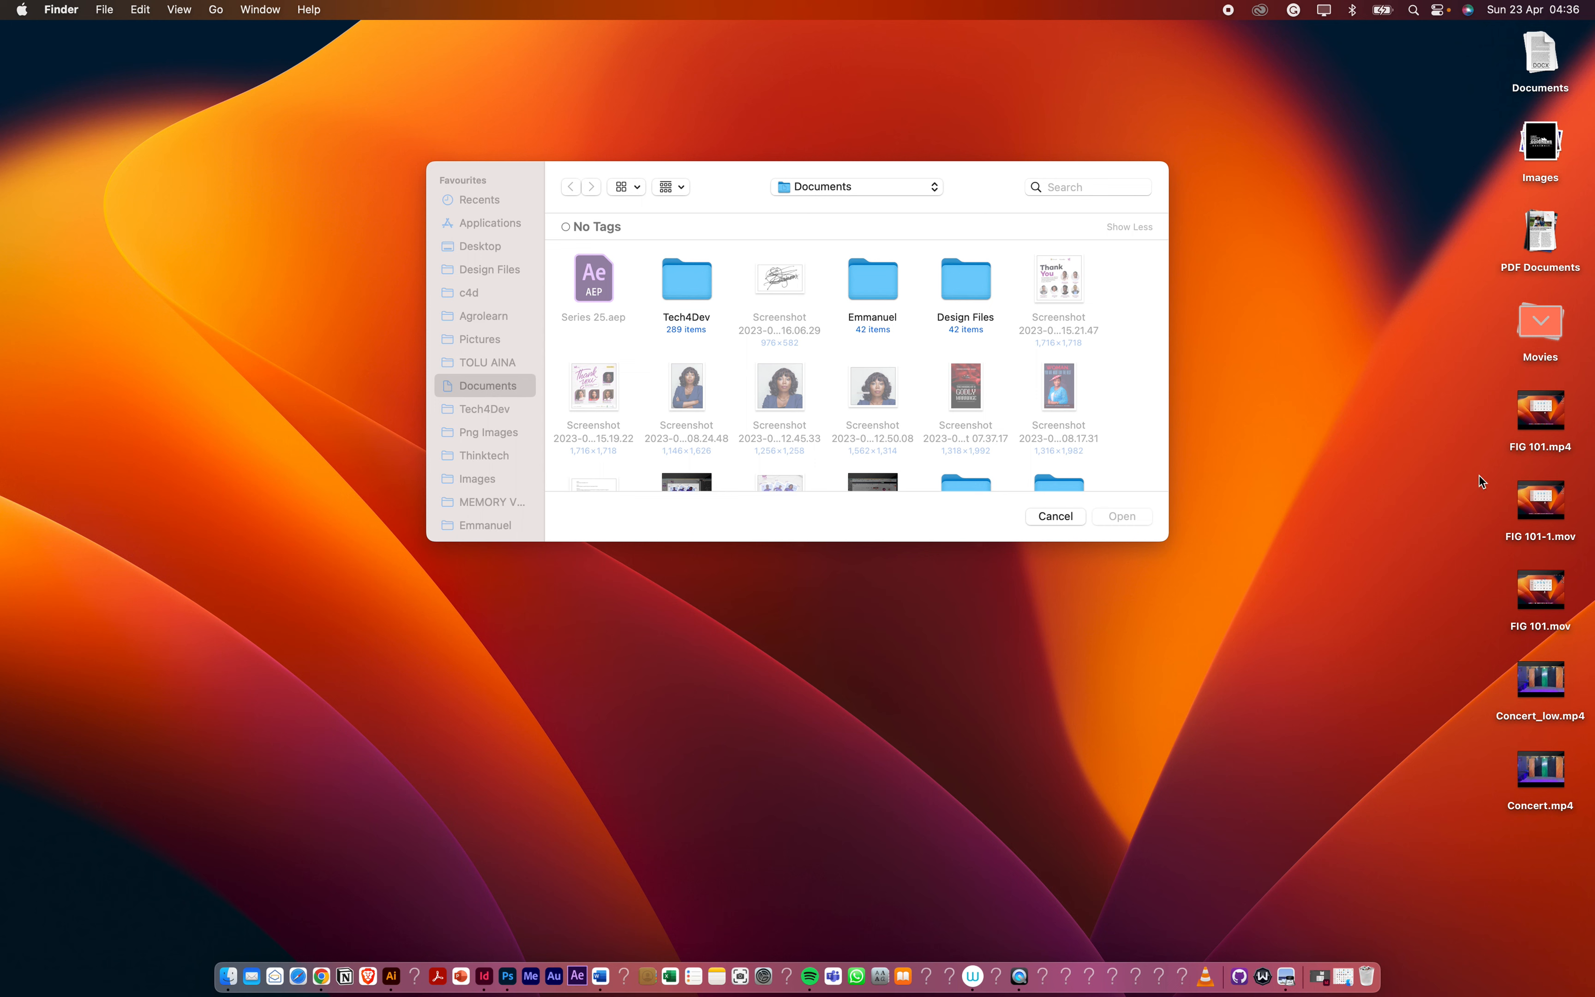
Expand the PDF Documents stack on the desktop and open Training Document.pdf in Preview
{"action": "left_click", "coordinate": [1539, 239]}
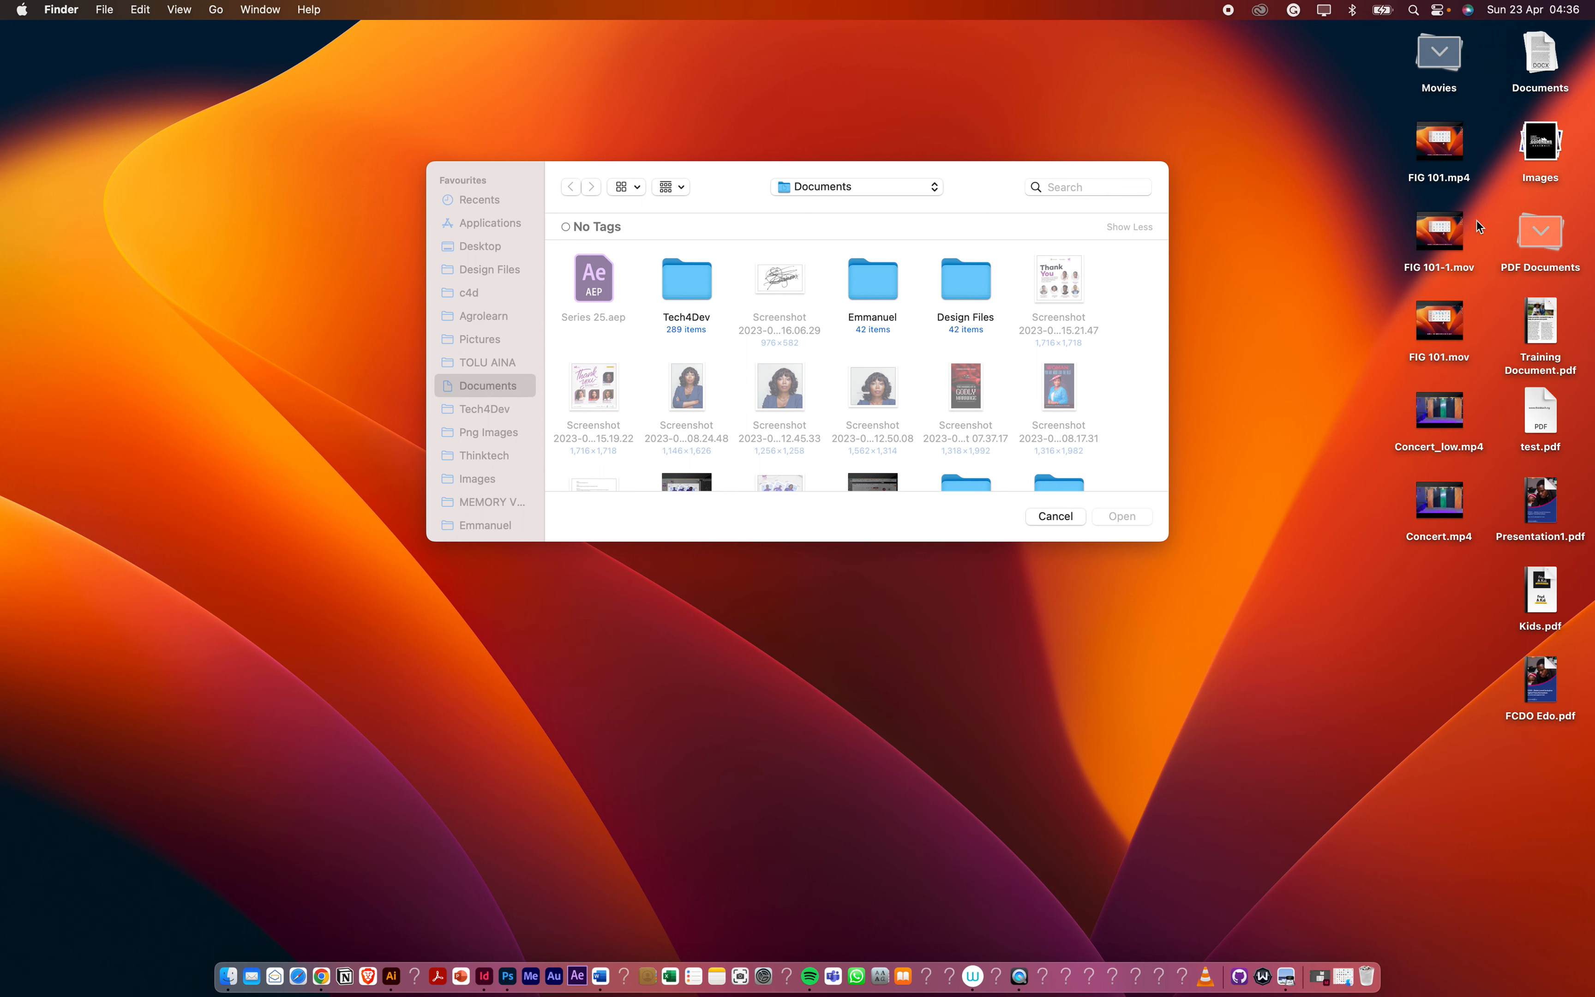
{"action": "left_click", "coordinate": [1529, 310]}
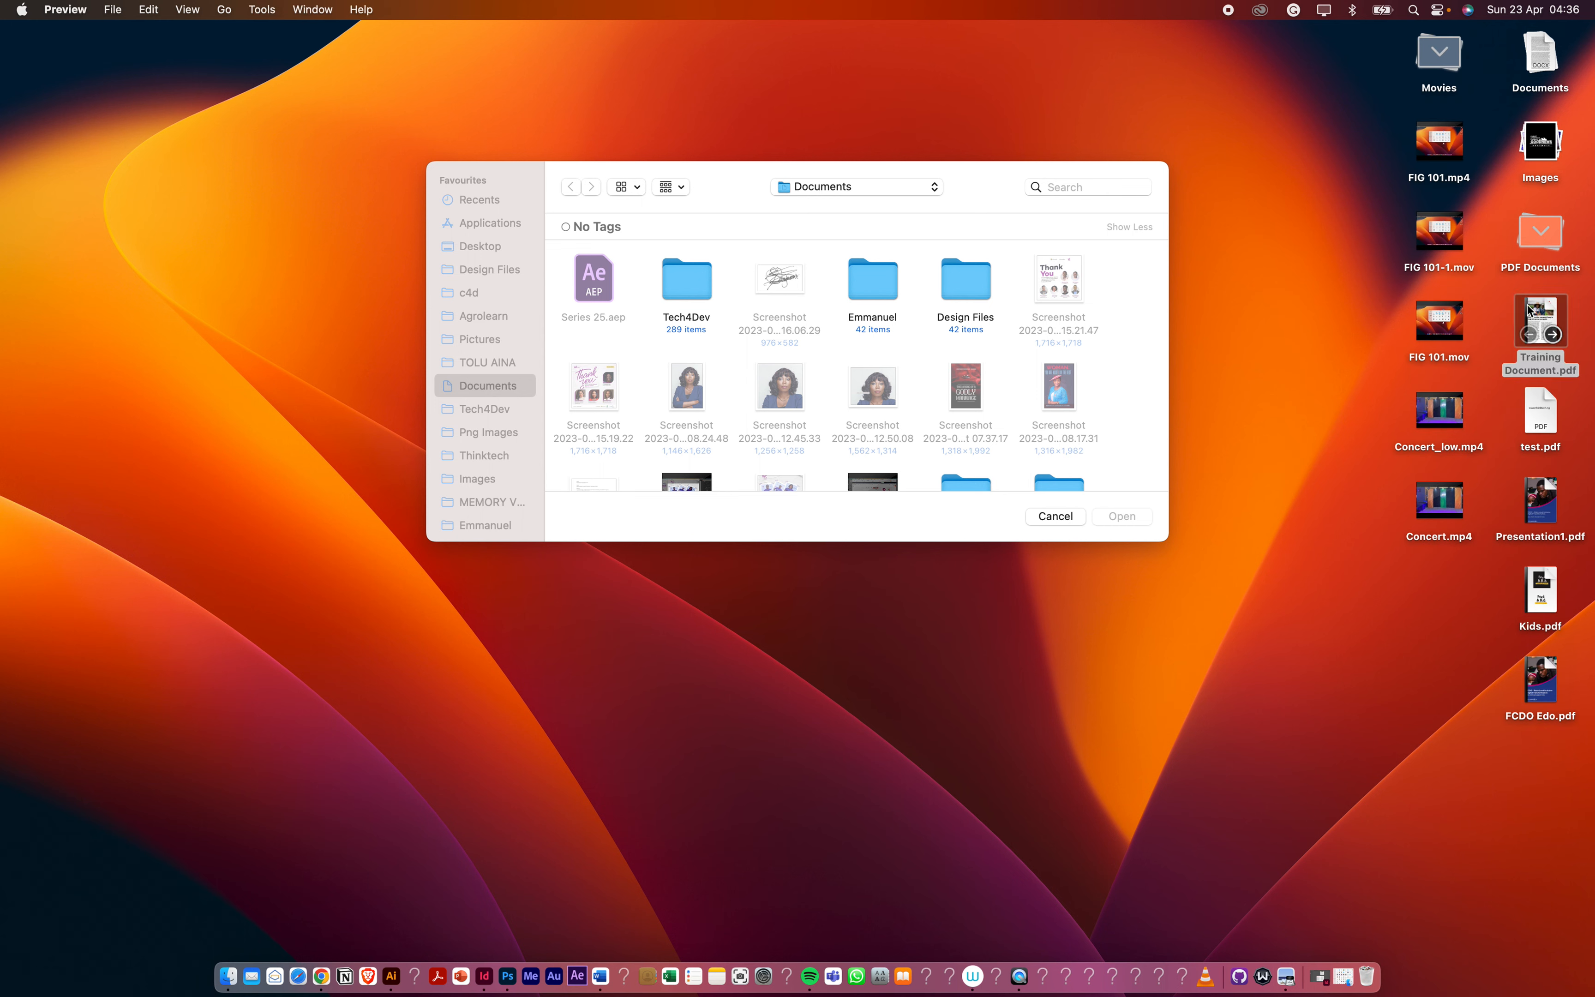
{"action": "double_click", "coordinate": [1542, 309]}
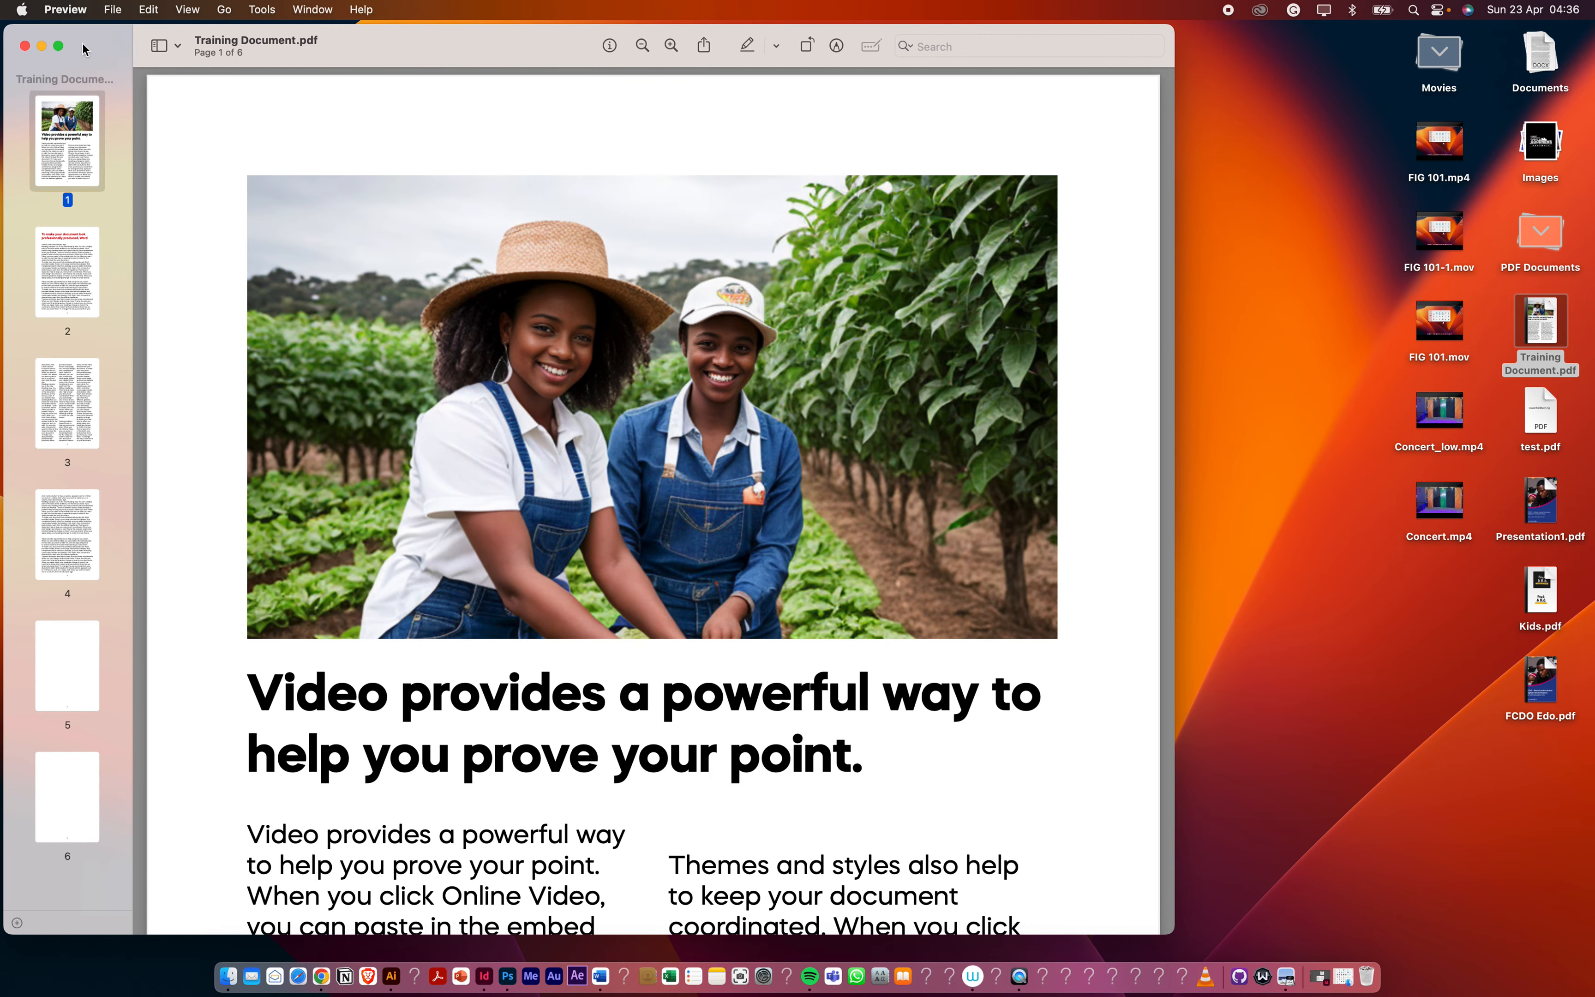
Page through the exported PDF in full screen to check its layout, and leave full screen
{"action": "left_click", "coordinate": [59, 45]}
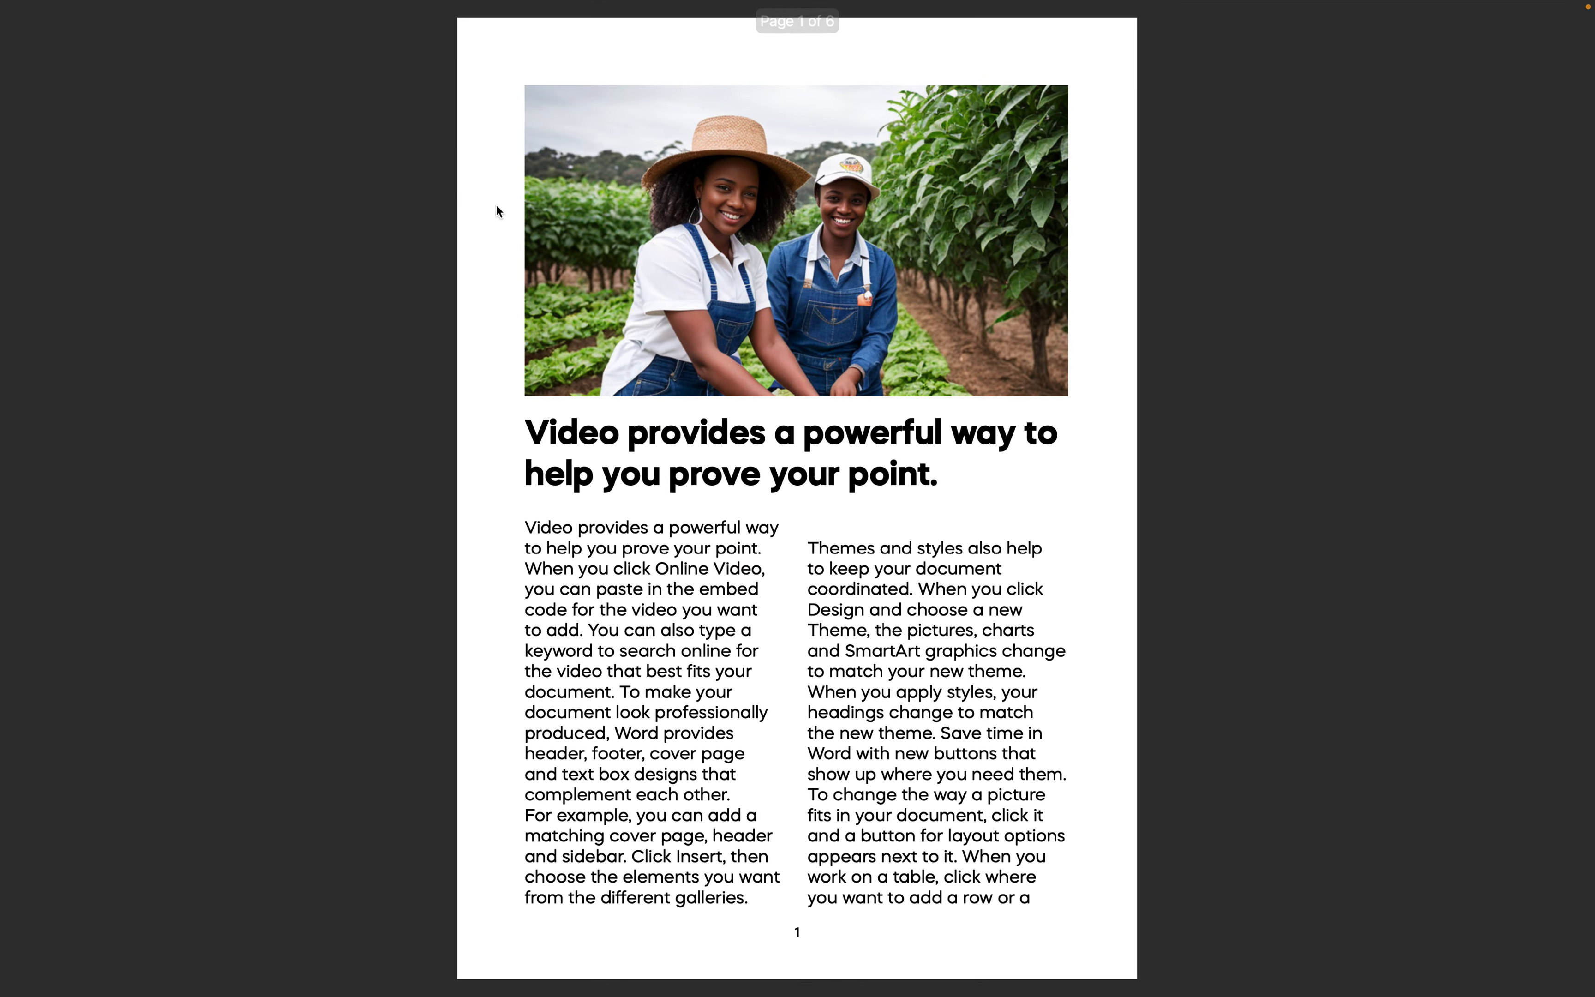
{"action": "key", "text": "Right"}
{"action": "key", "text": "Right"}
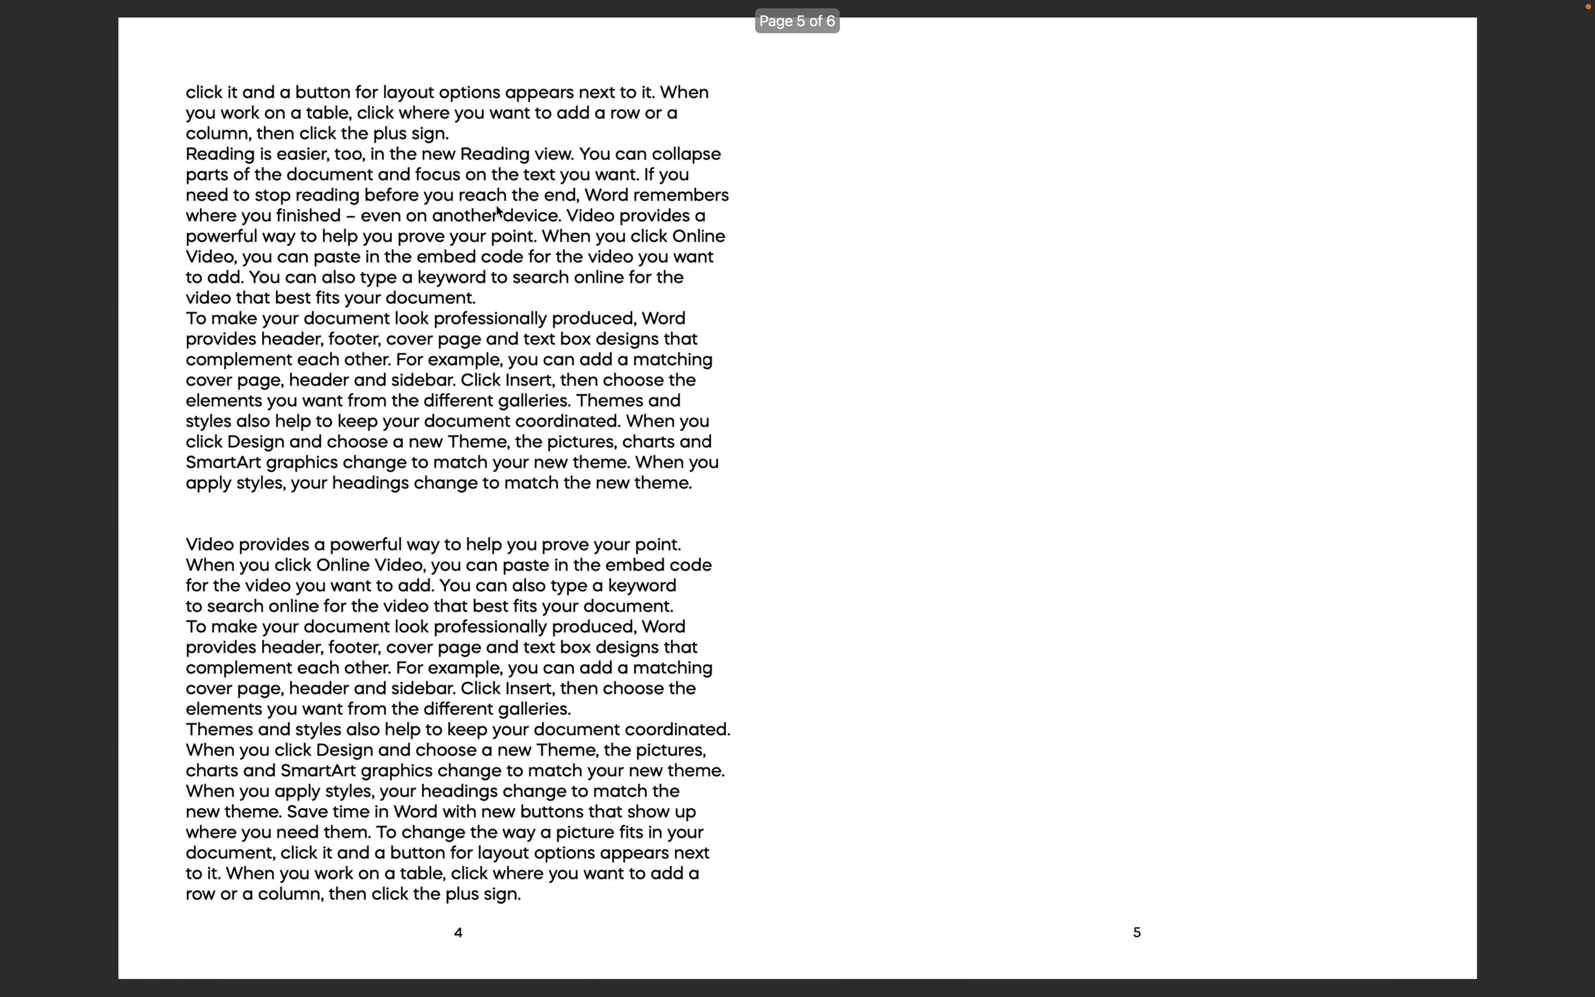
{"action": "key", "text": "Escape"}
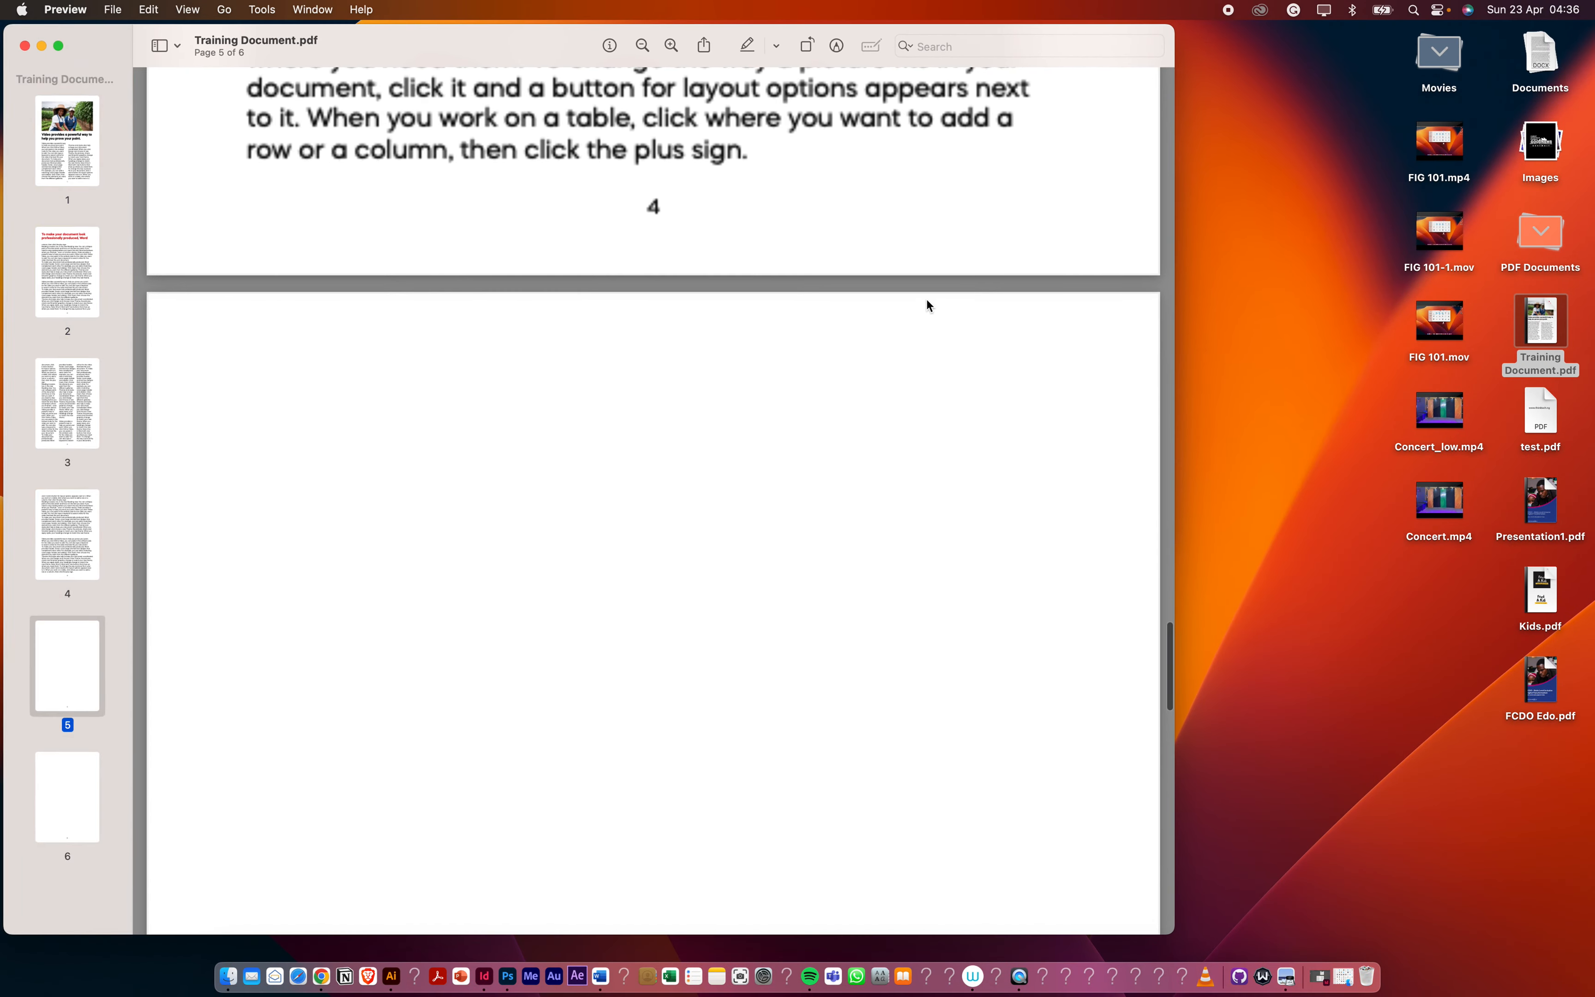